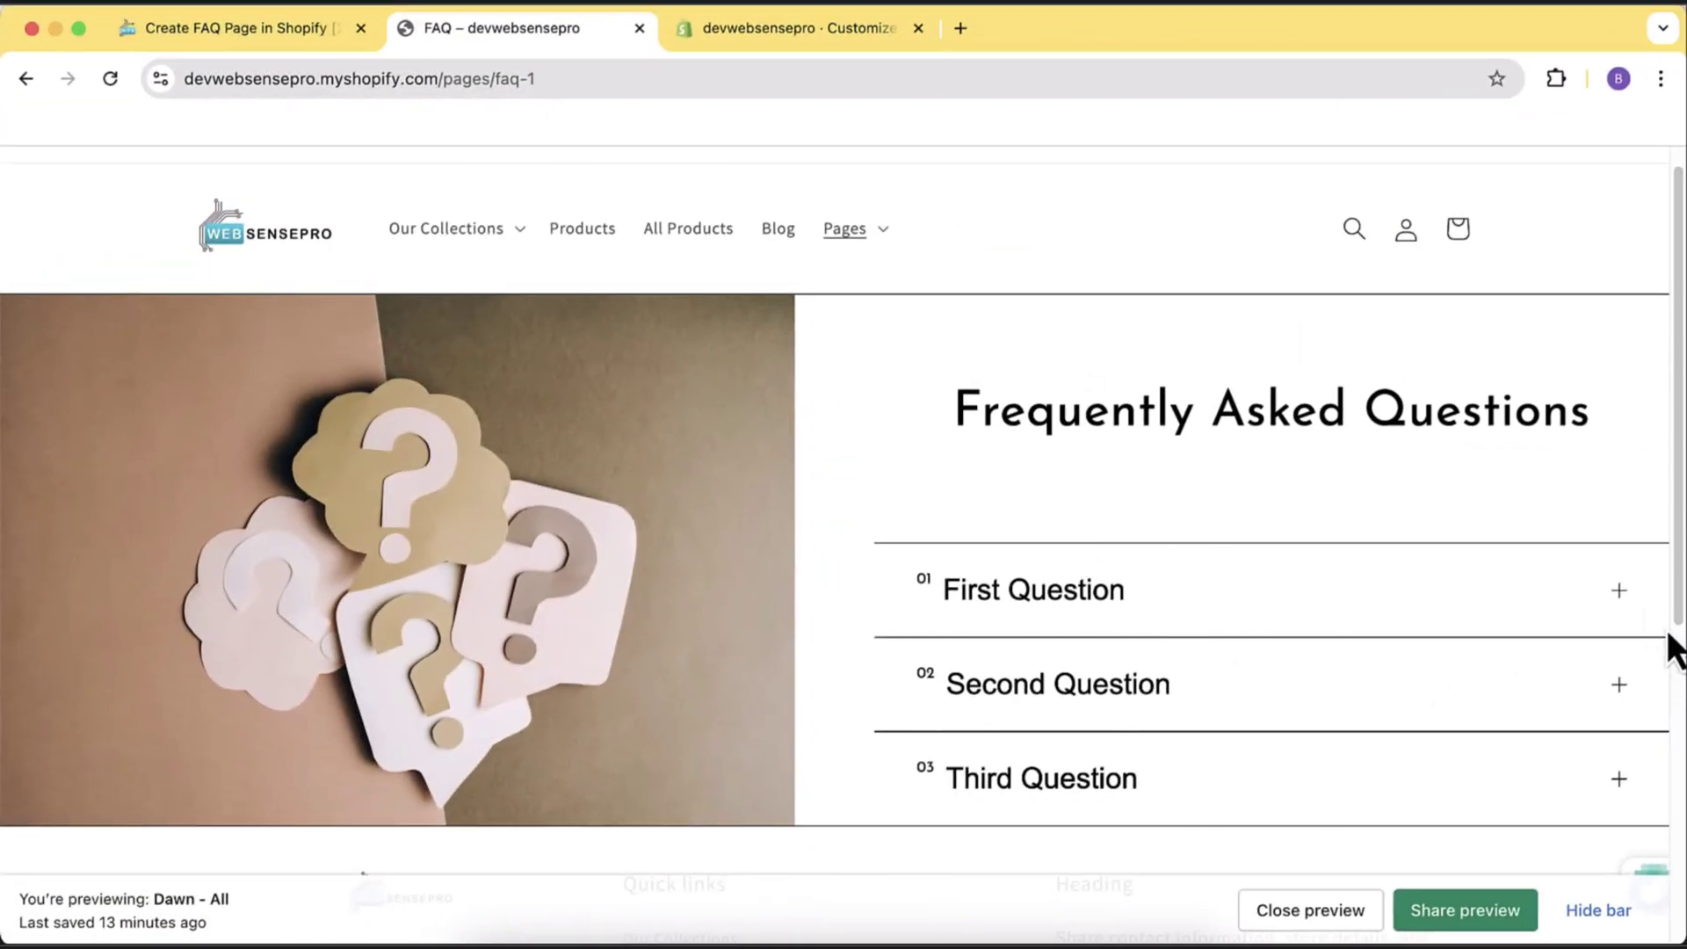
Step: Expand and collapse the First, Second and Third FAQ questions to check their answers
click(1621, 587)
scroll(1285, 498, down, 5)
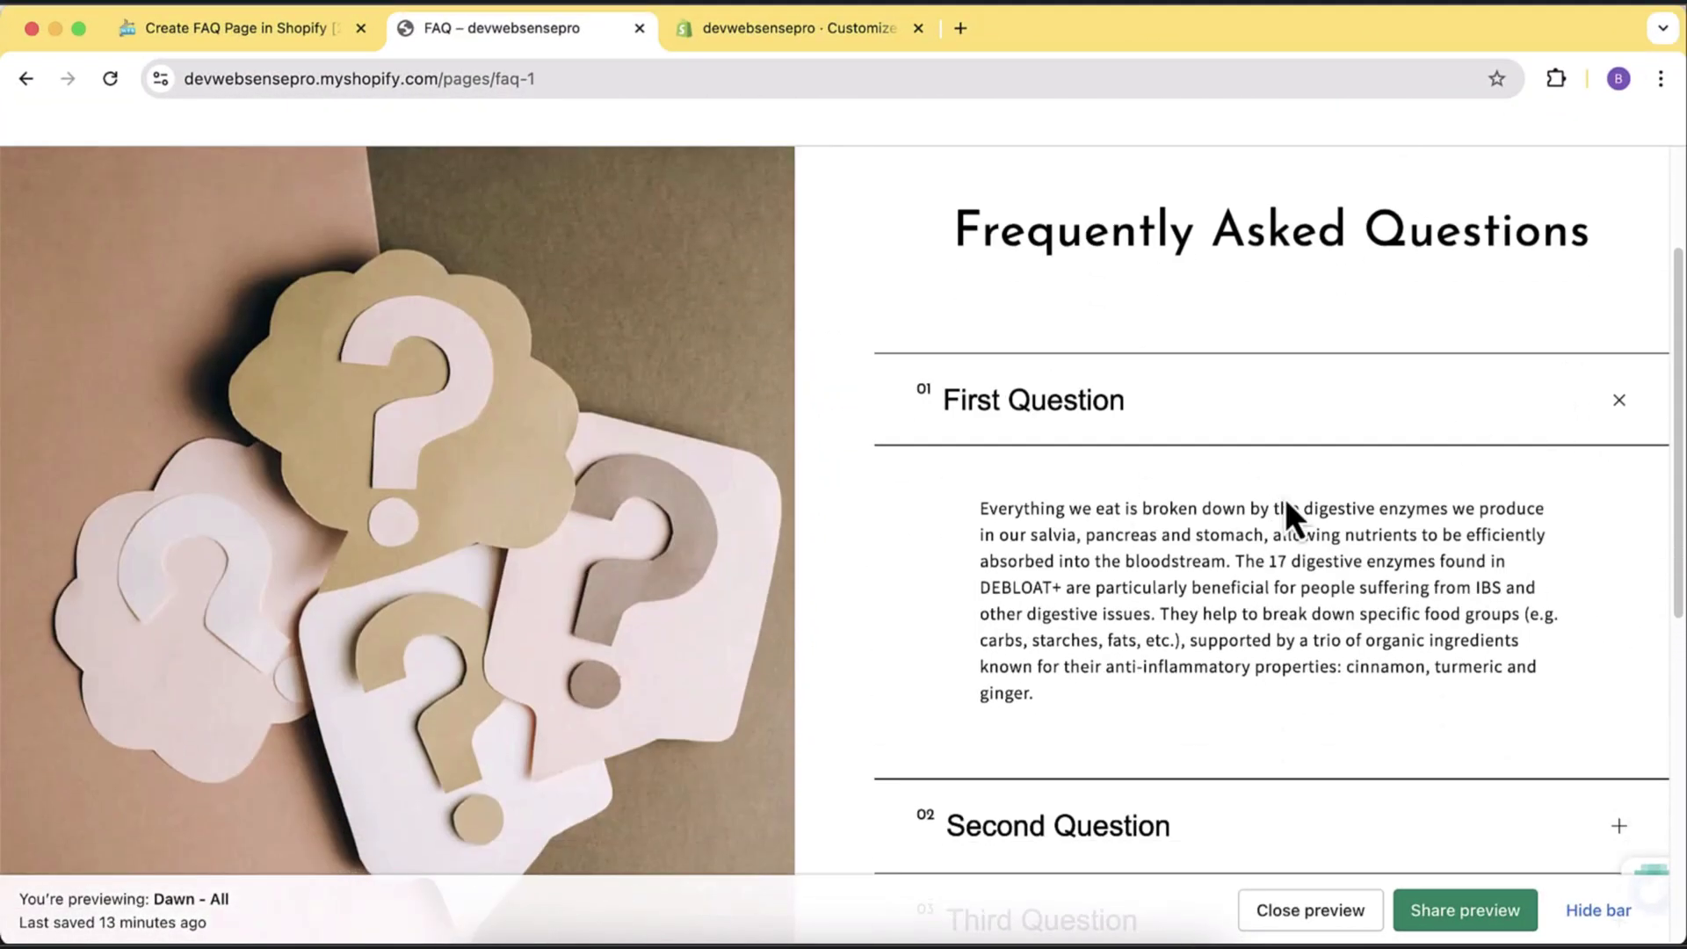
scroll(1283, 499, up, 3)
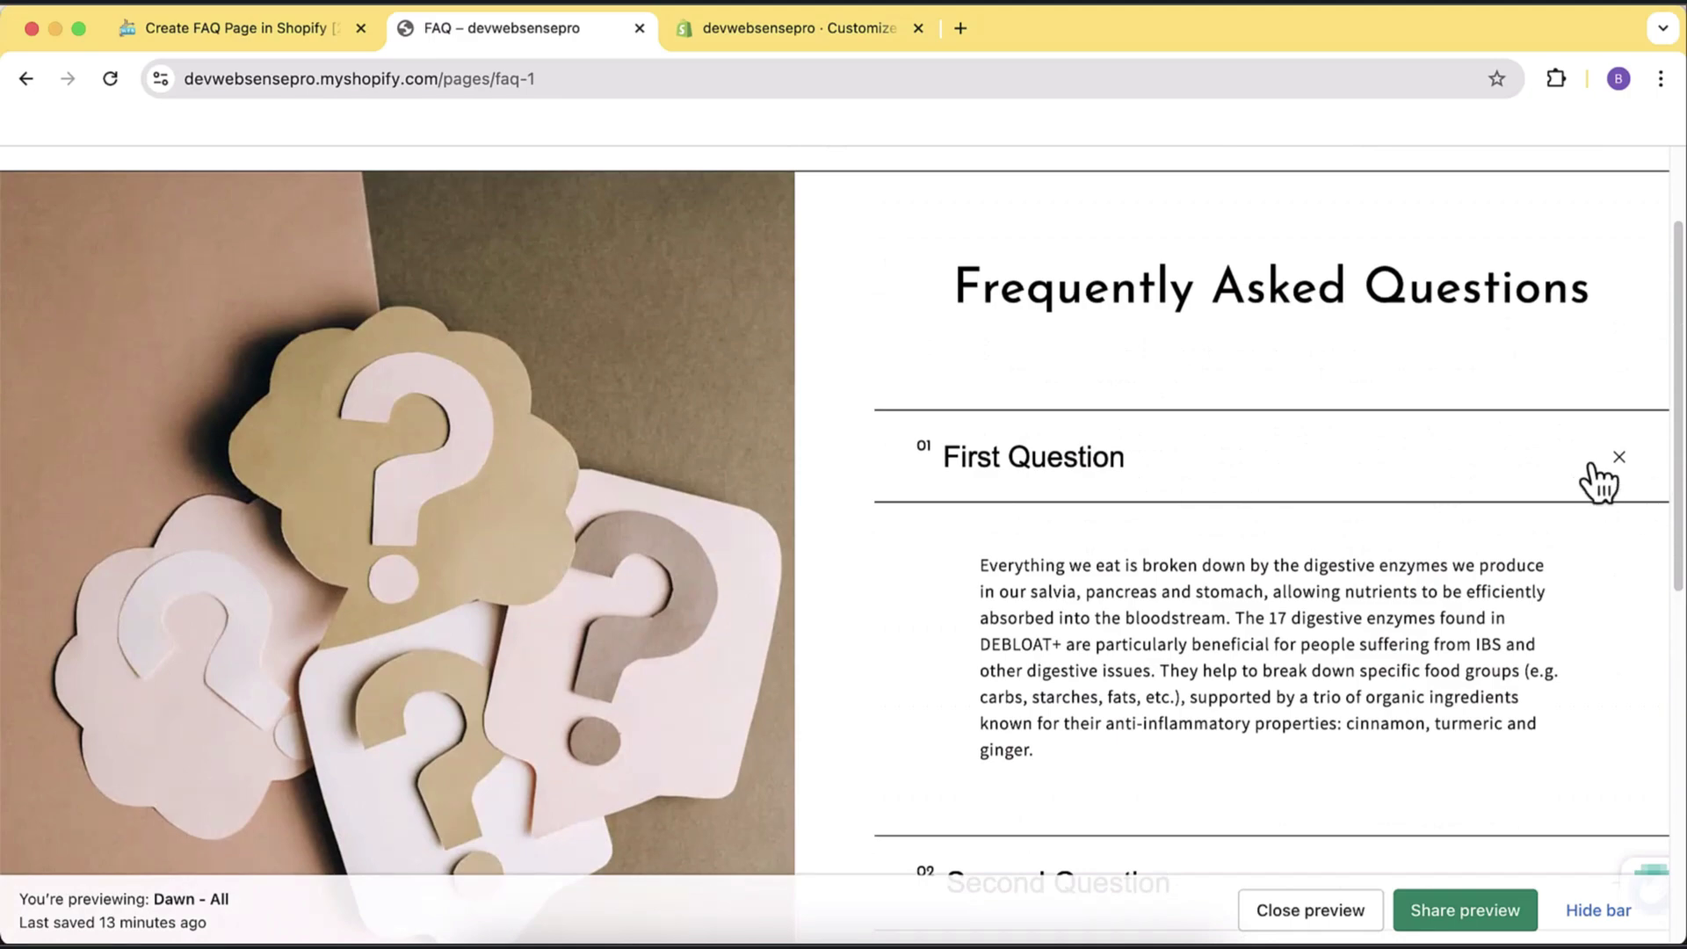
click(1619, 457)
click(1621, 571)
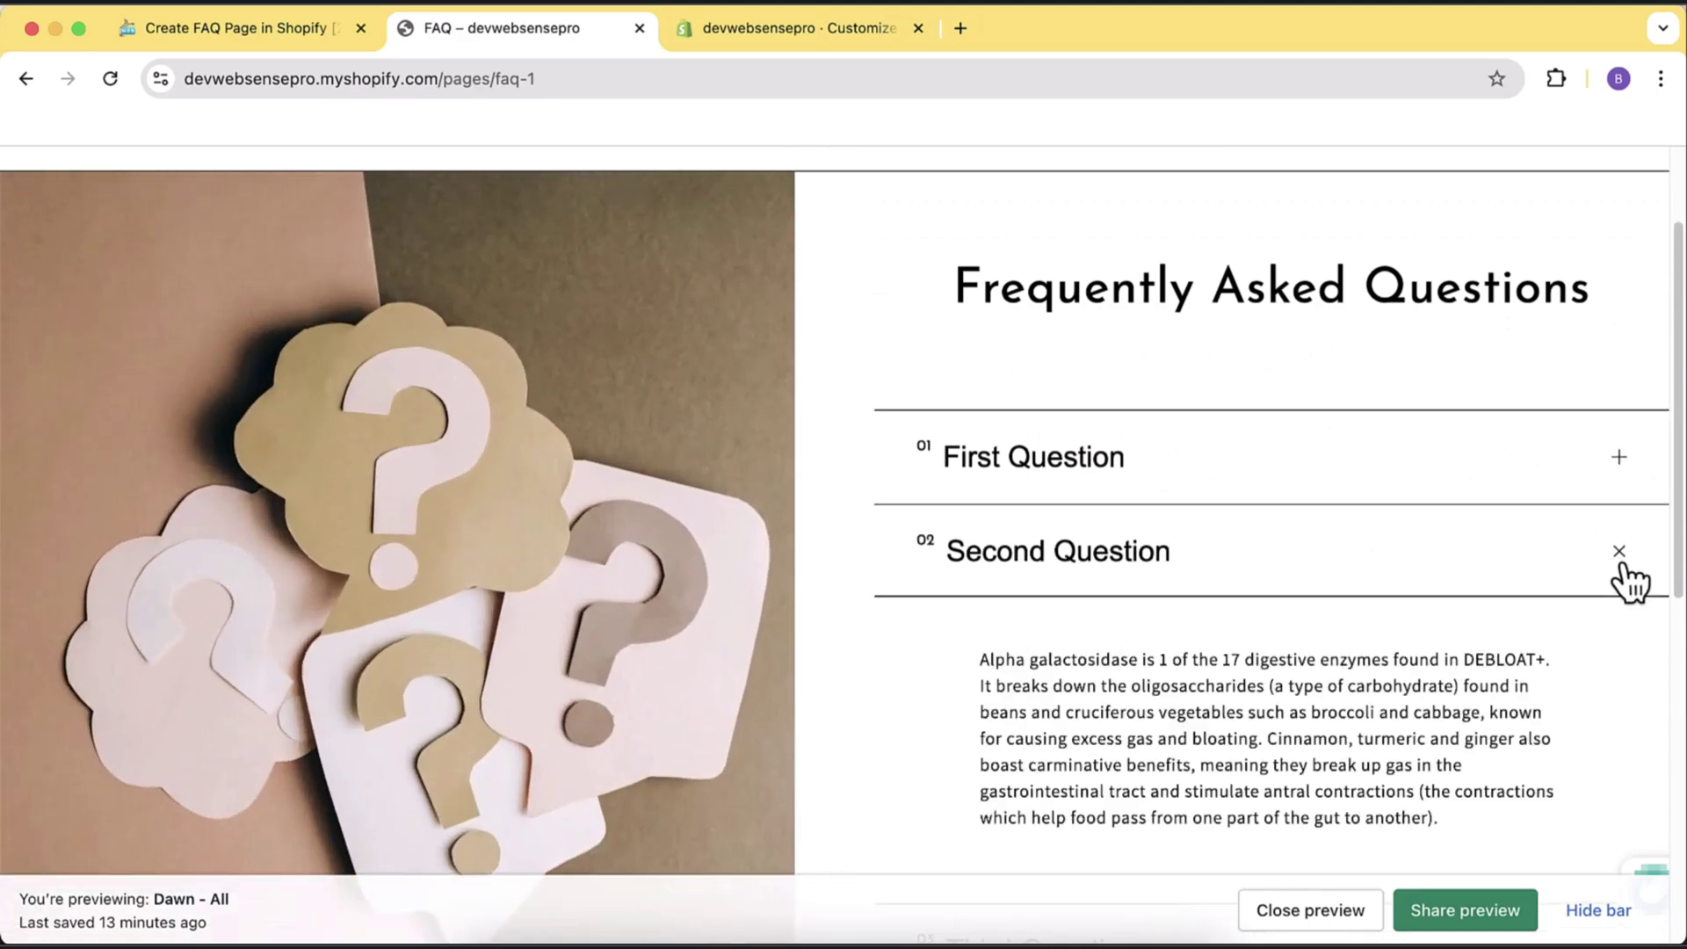
click(1621, 570)
click(1624, 639)
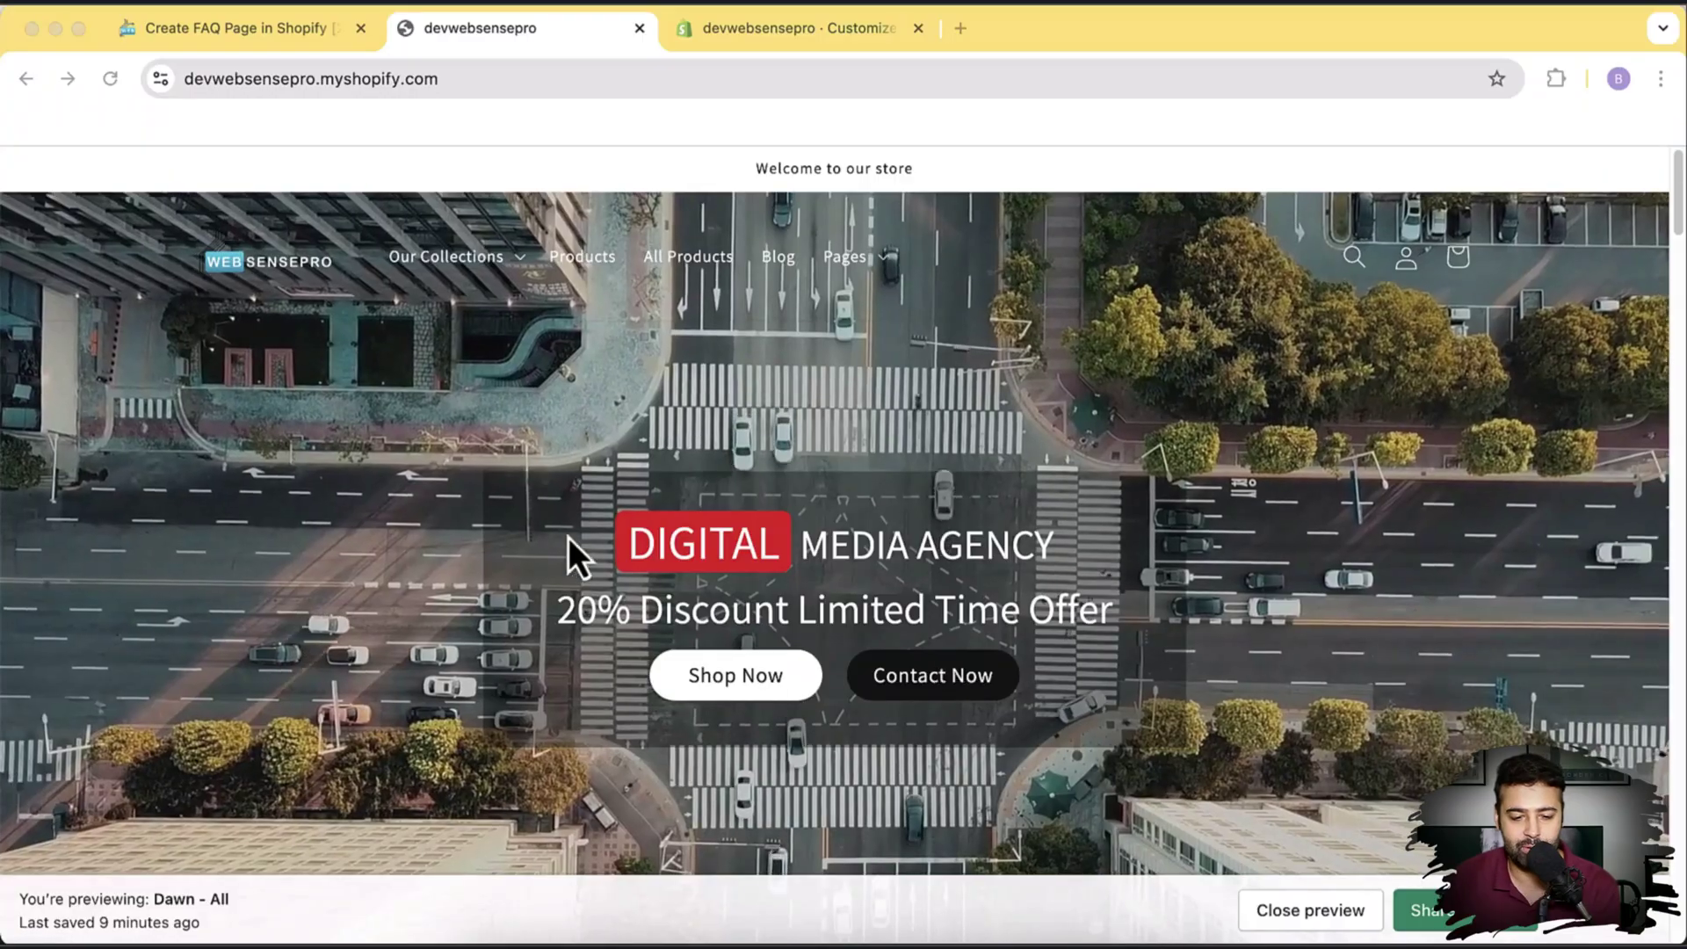
Step: Go through the storefront's Pages menu to the FAQ page
click(609, 462)
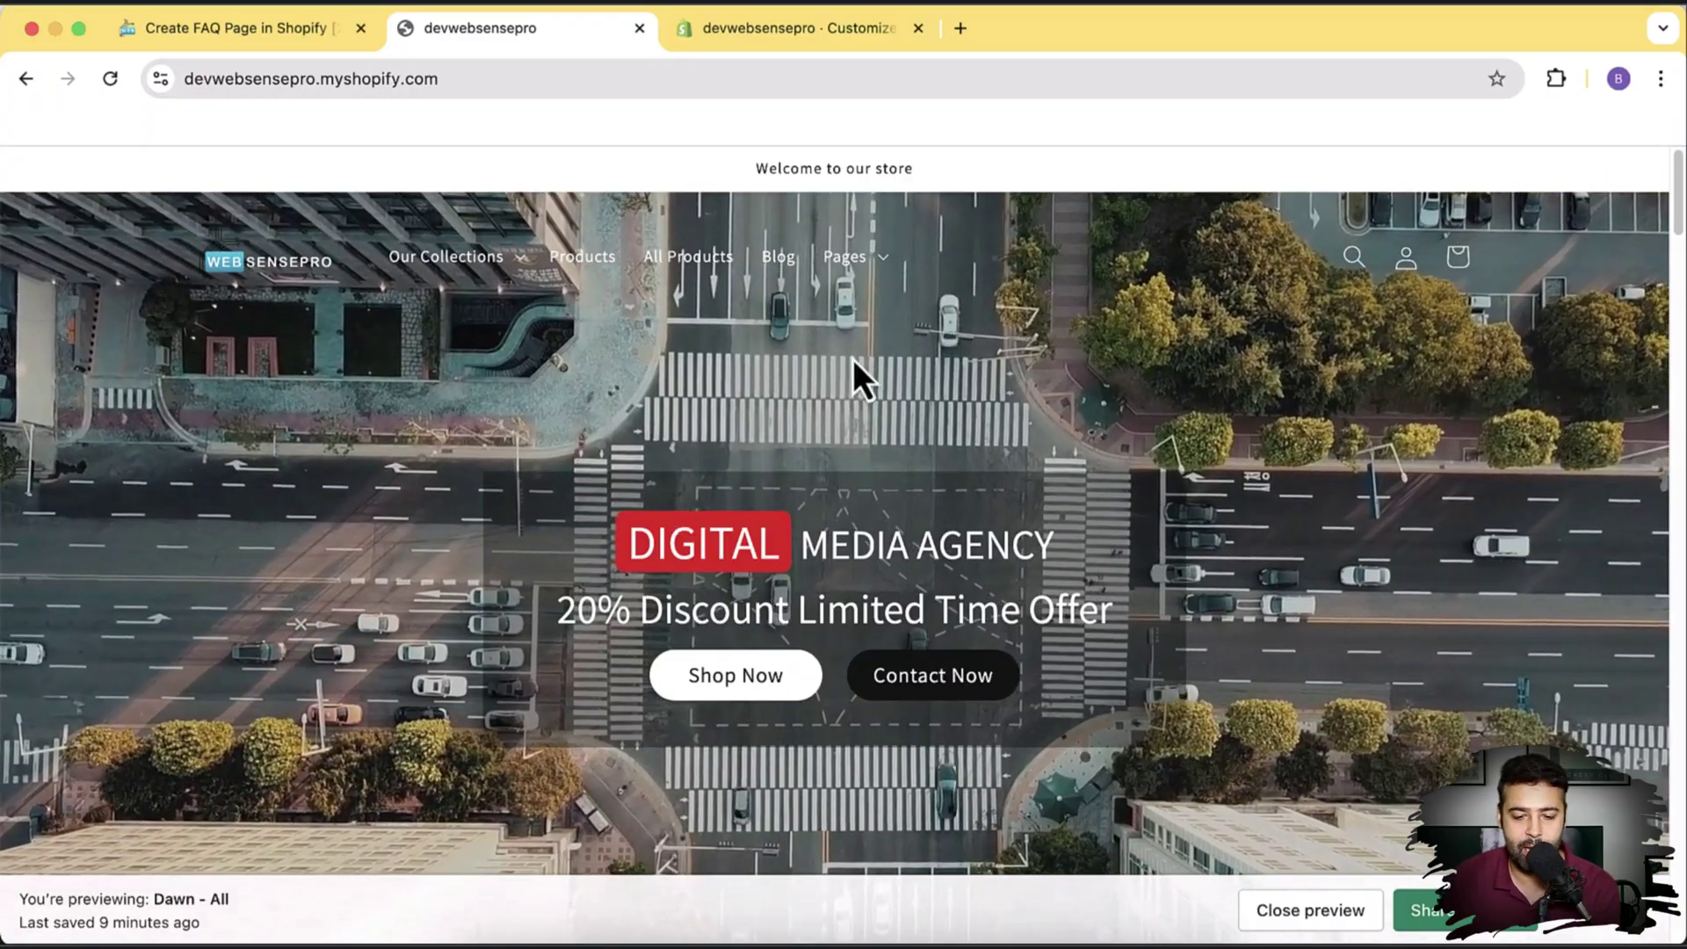
click(887, 266)
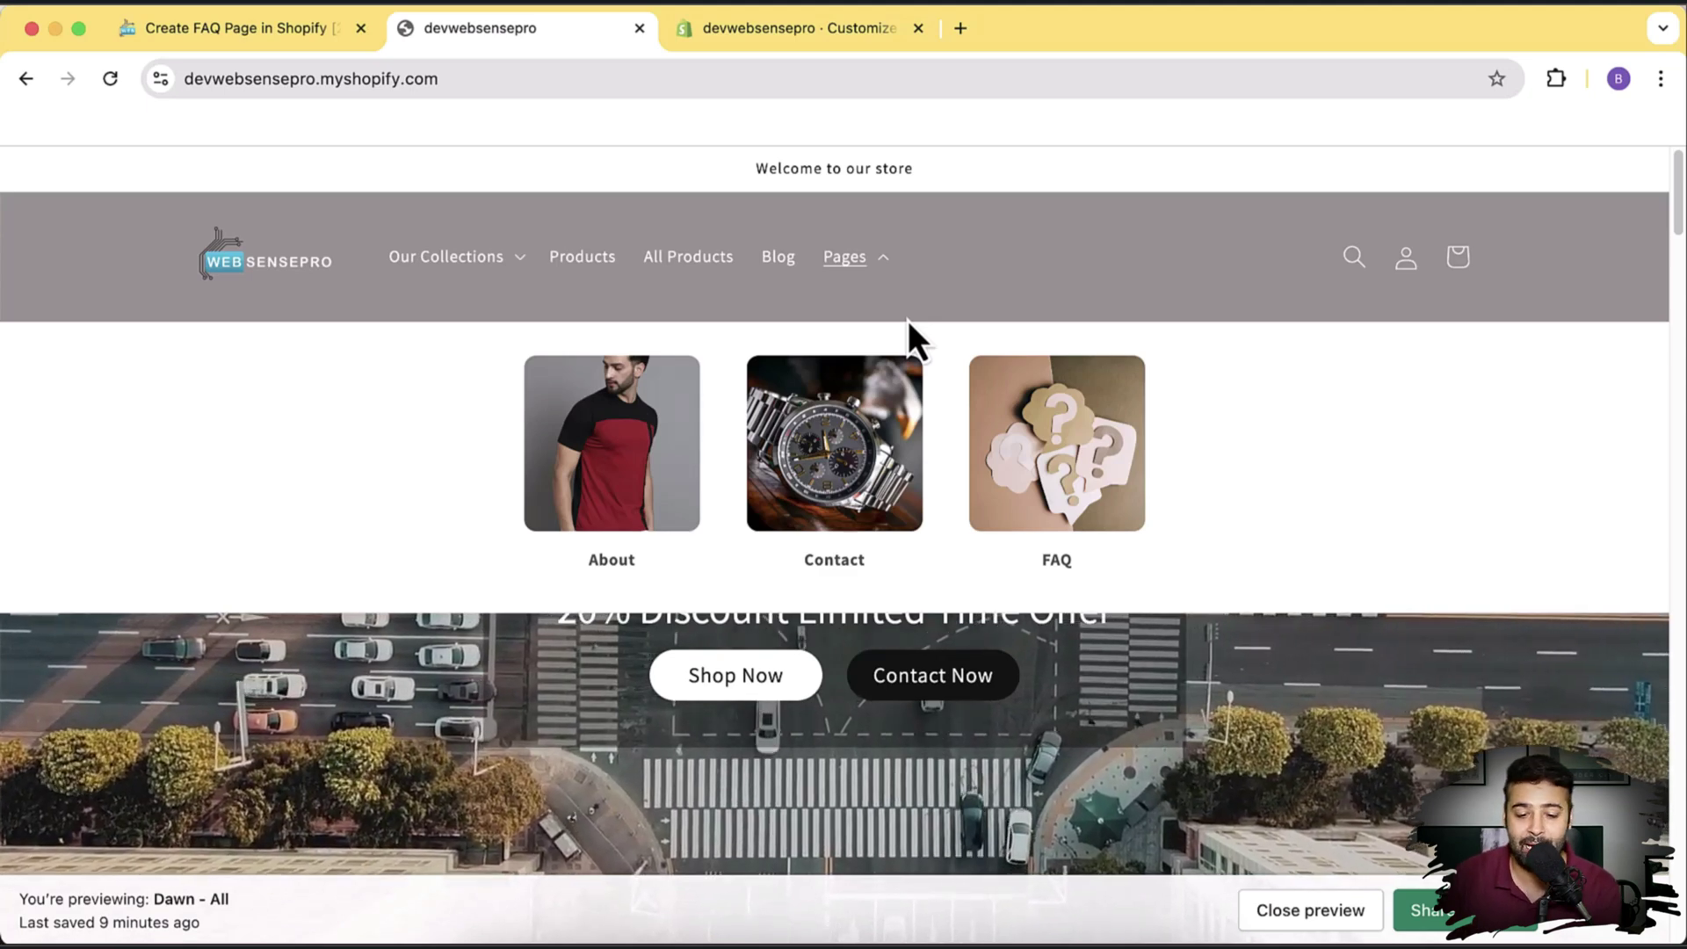
click(483, 272)
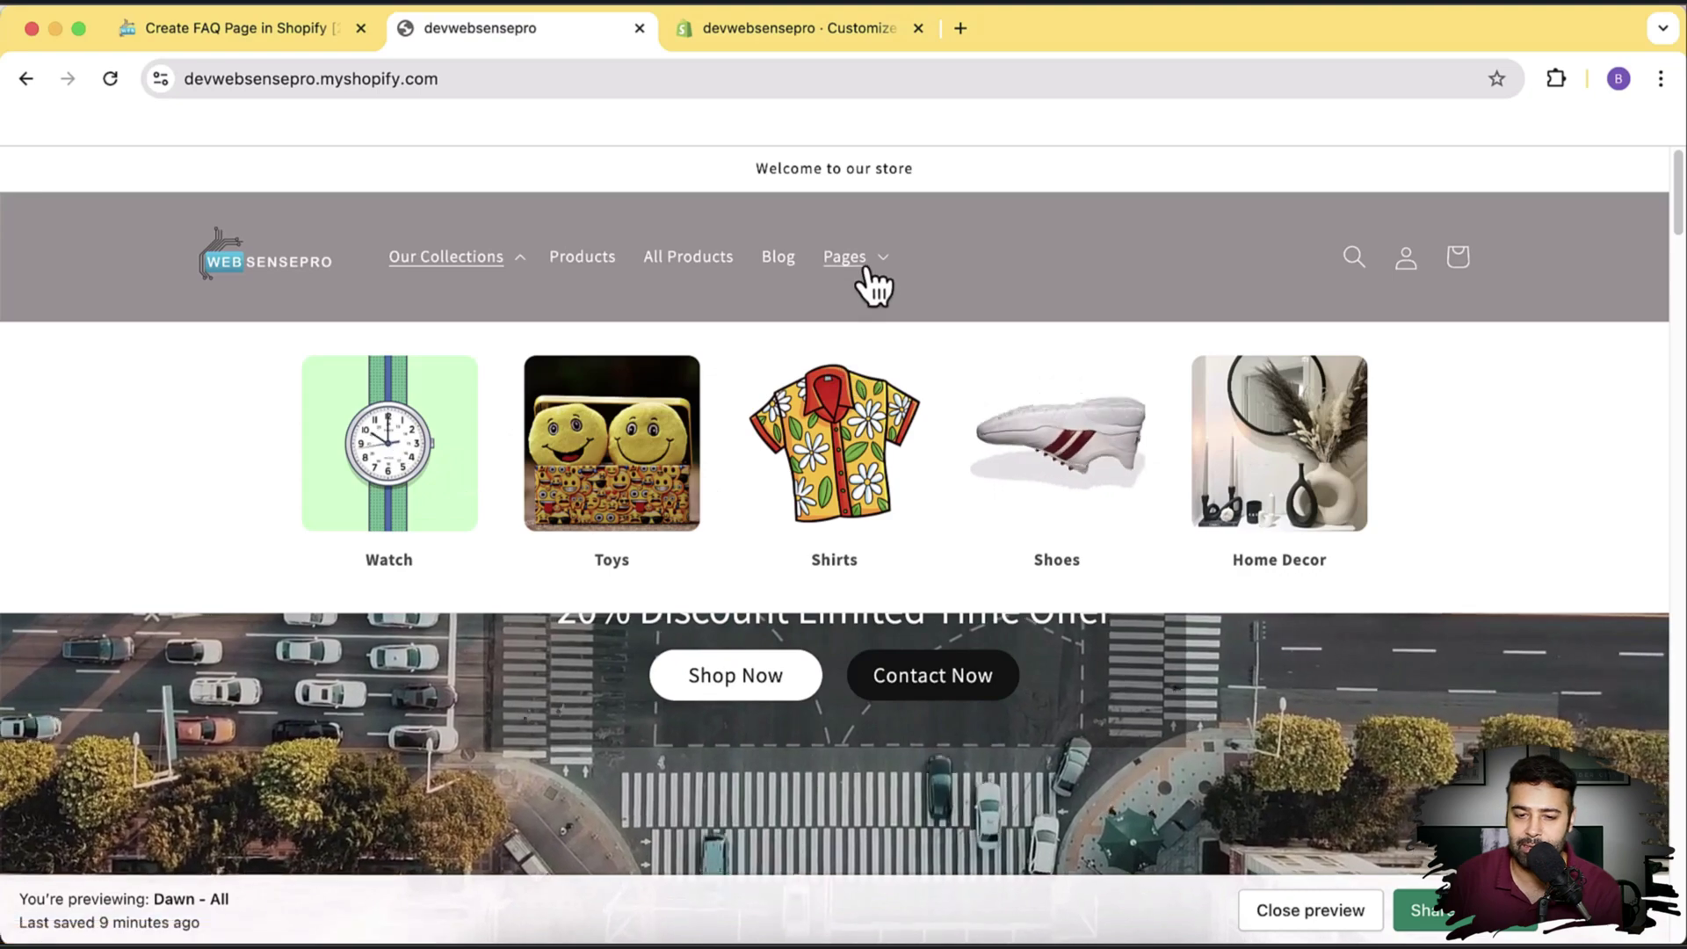
click(871, 274)
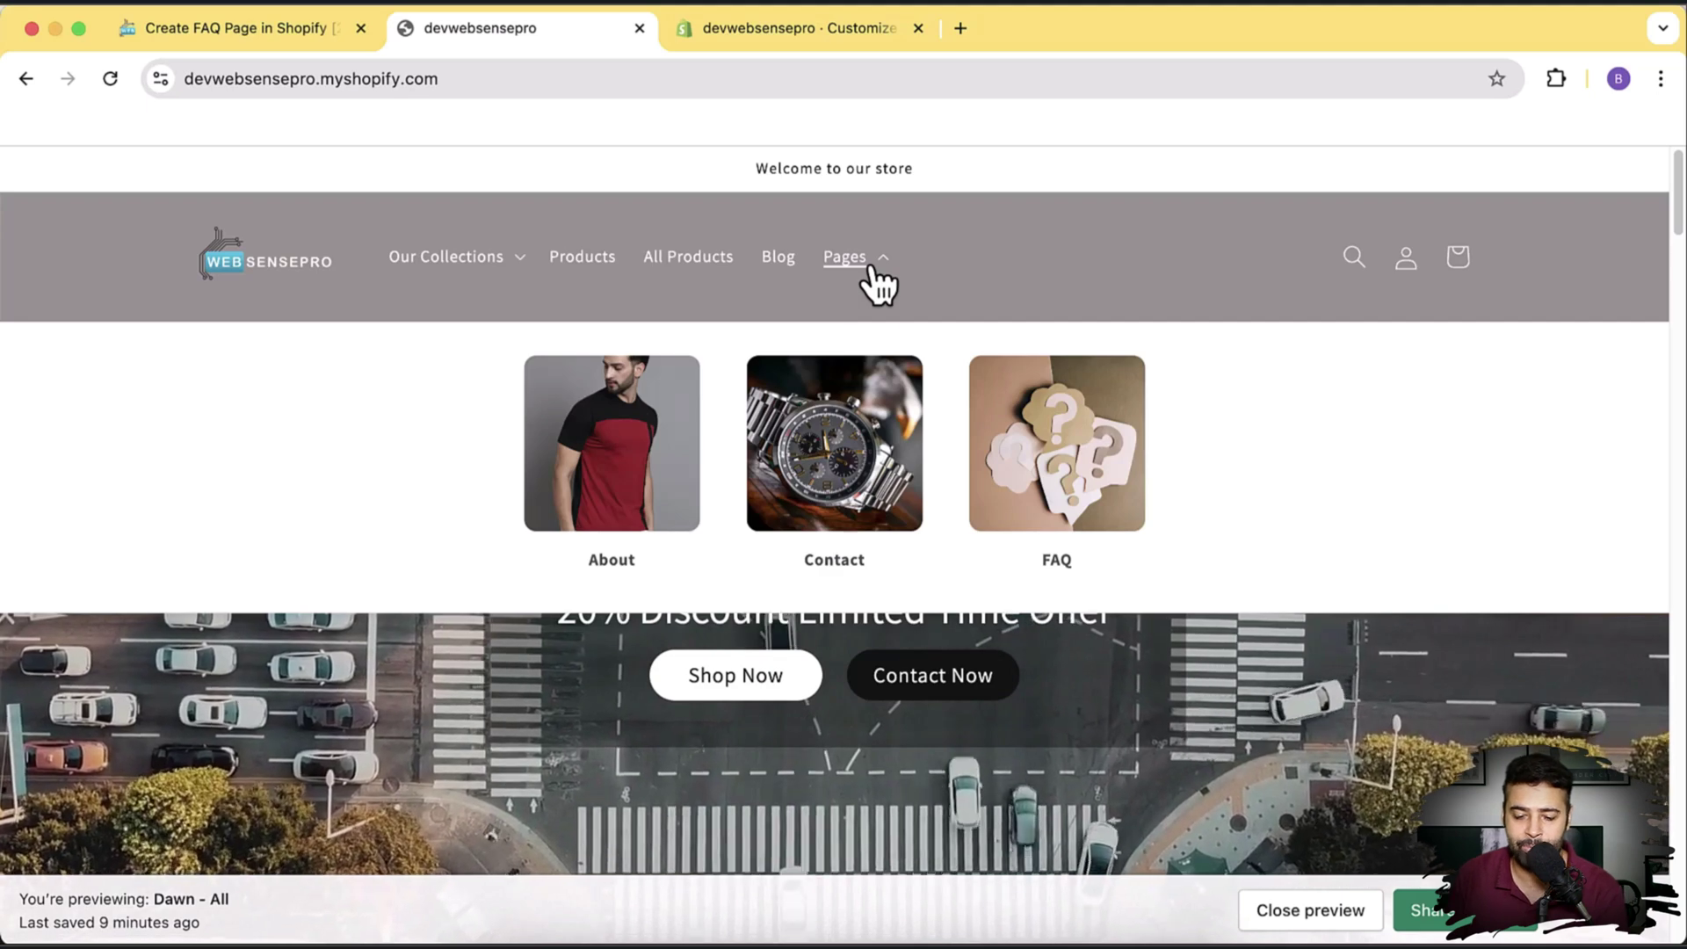
click(1036, 461)
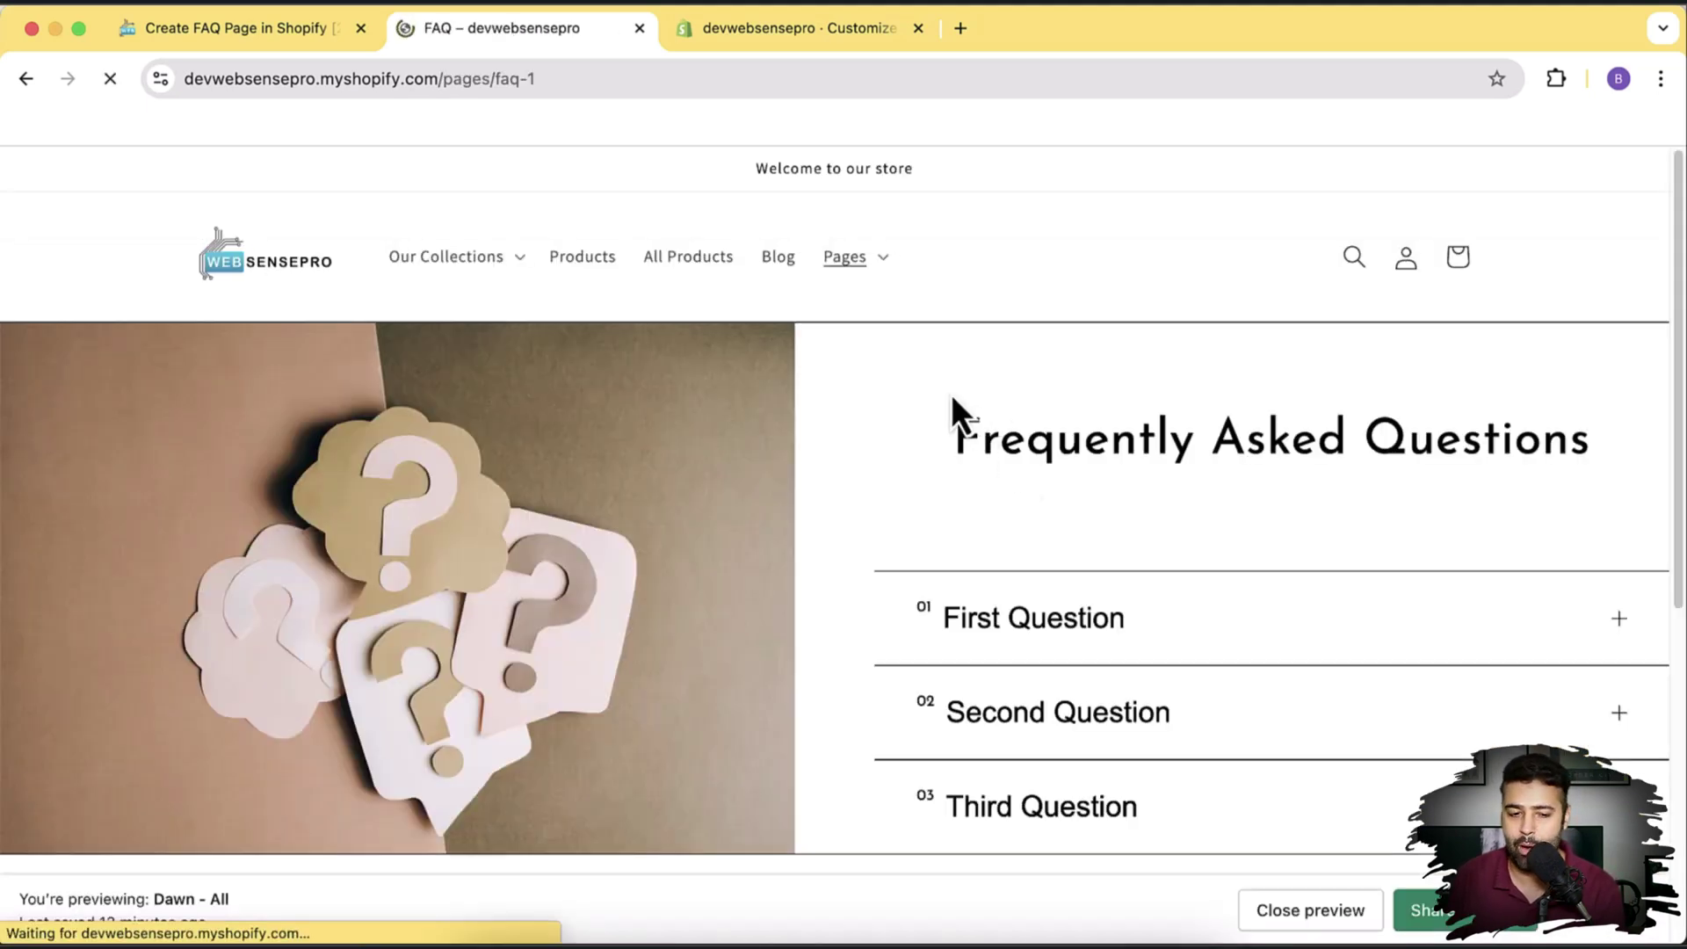
scroll(1063, 369, down, 3)
scroll(1055, 387, up, 3)
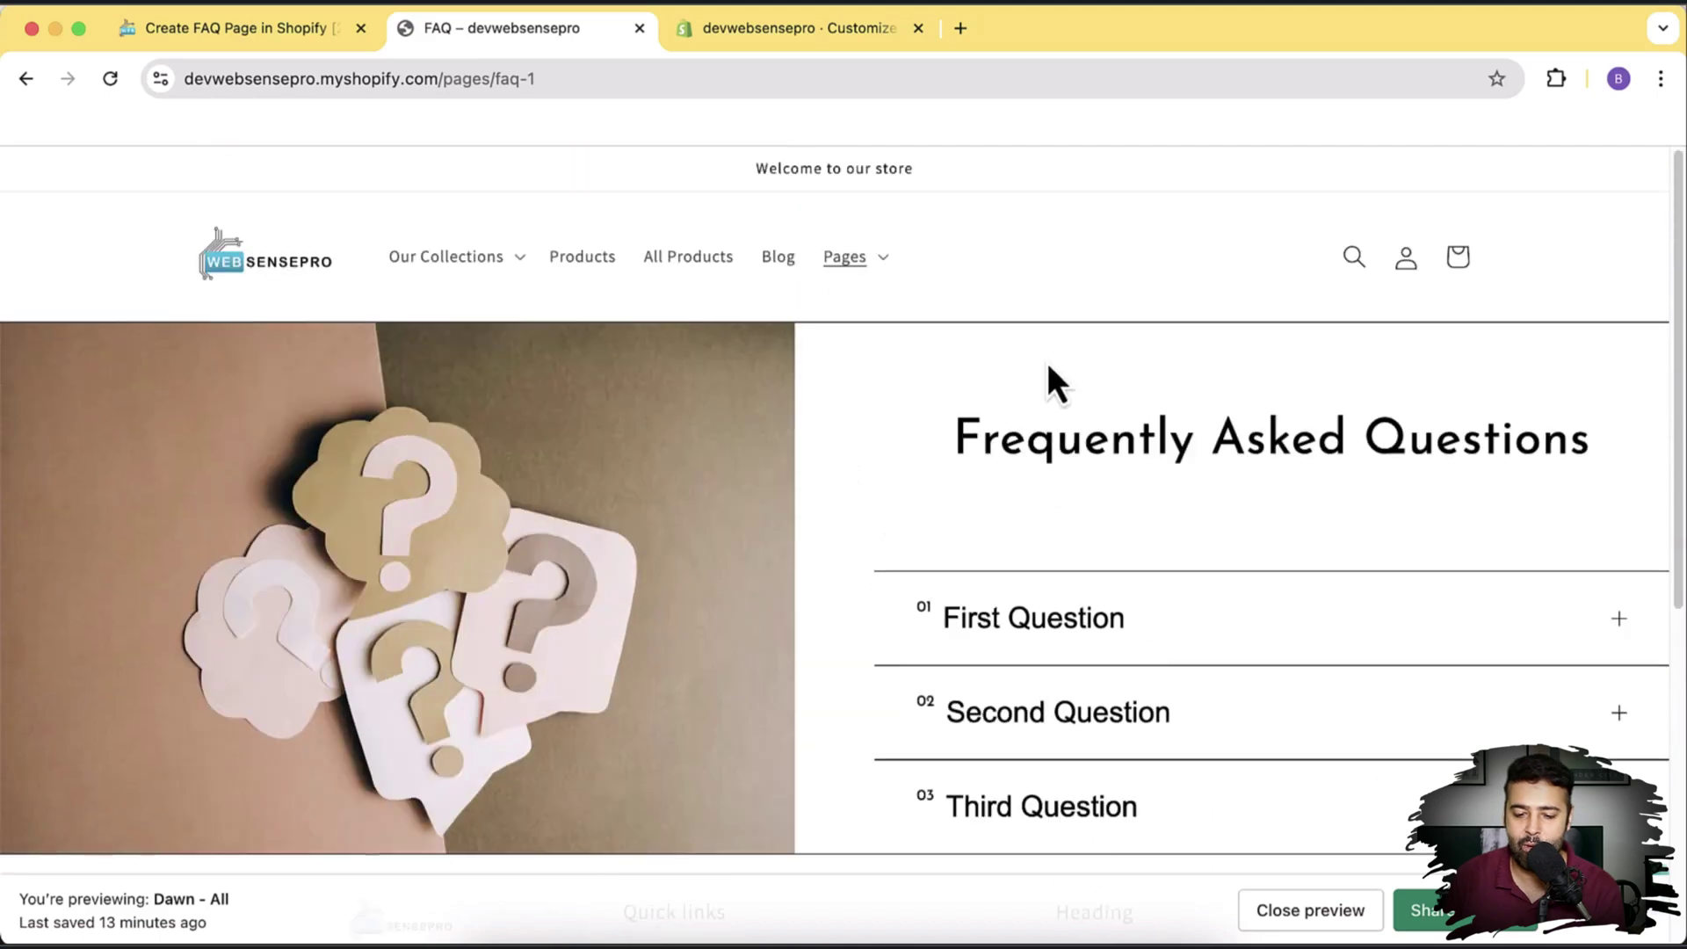
scroll(1047, 362, down, 1)
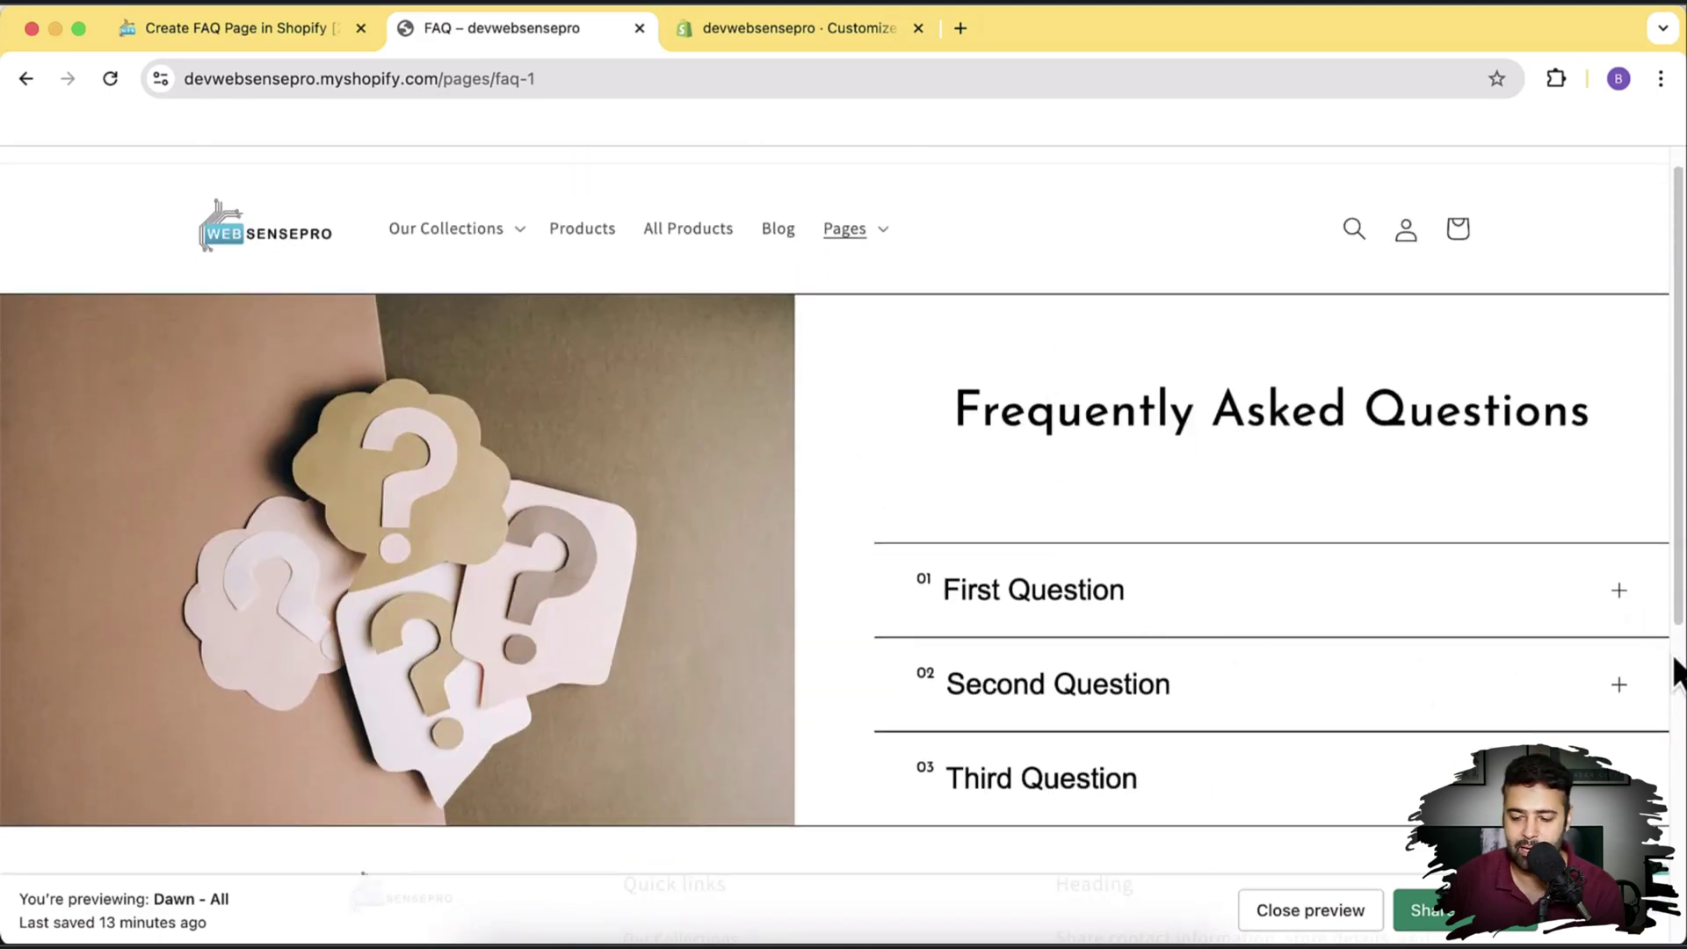
click(1621, 593)
scroll(1271, 501, down, 3)
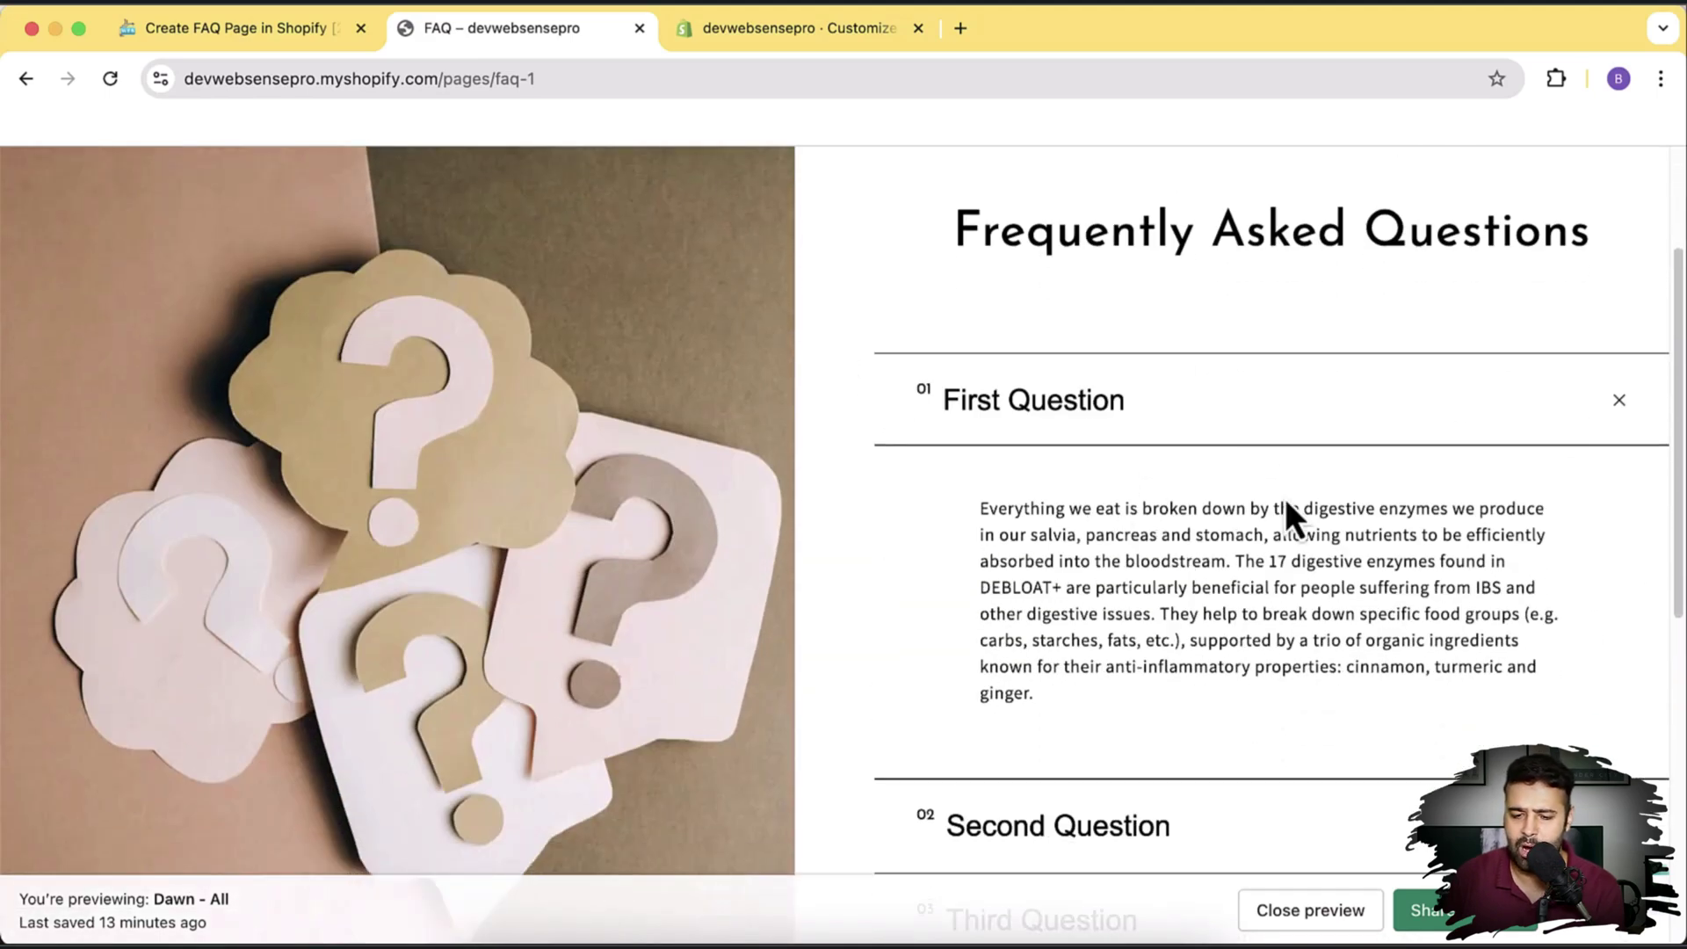
scroll(1284, 498, down, 3)
scroll(1284, 515, up, 4)
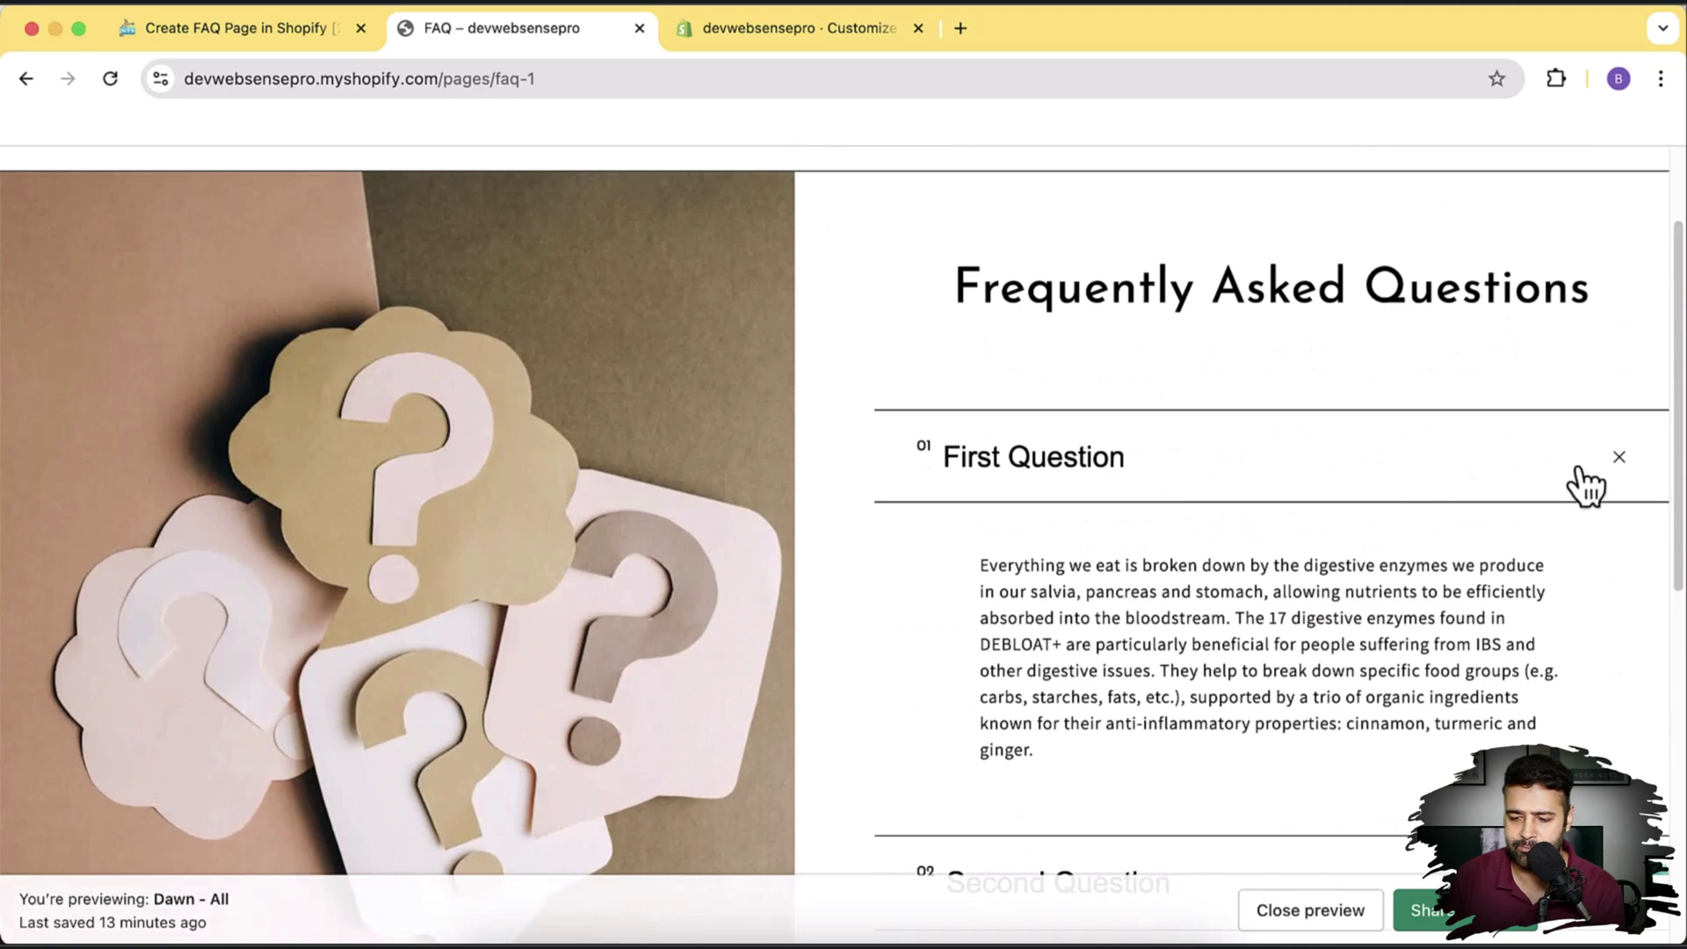
click(1615, 464)
click(1621, 562)
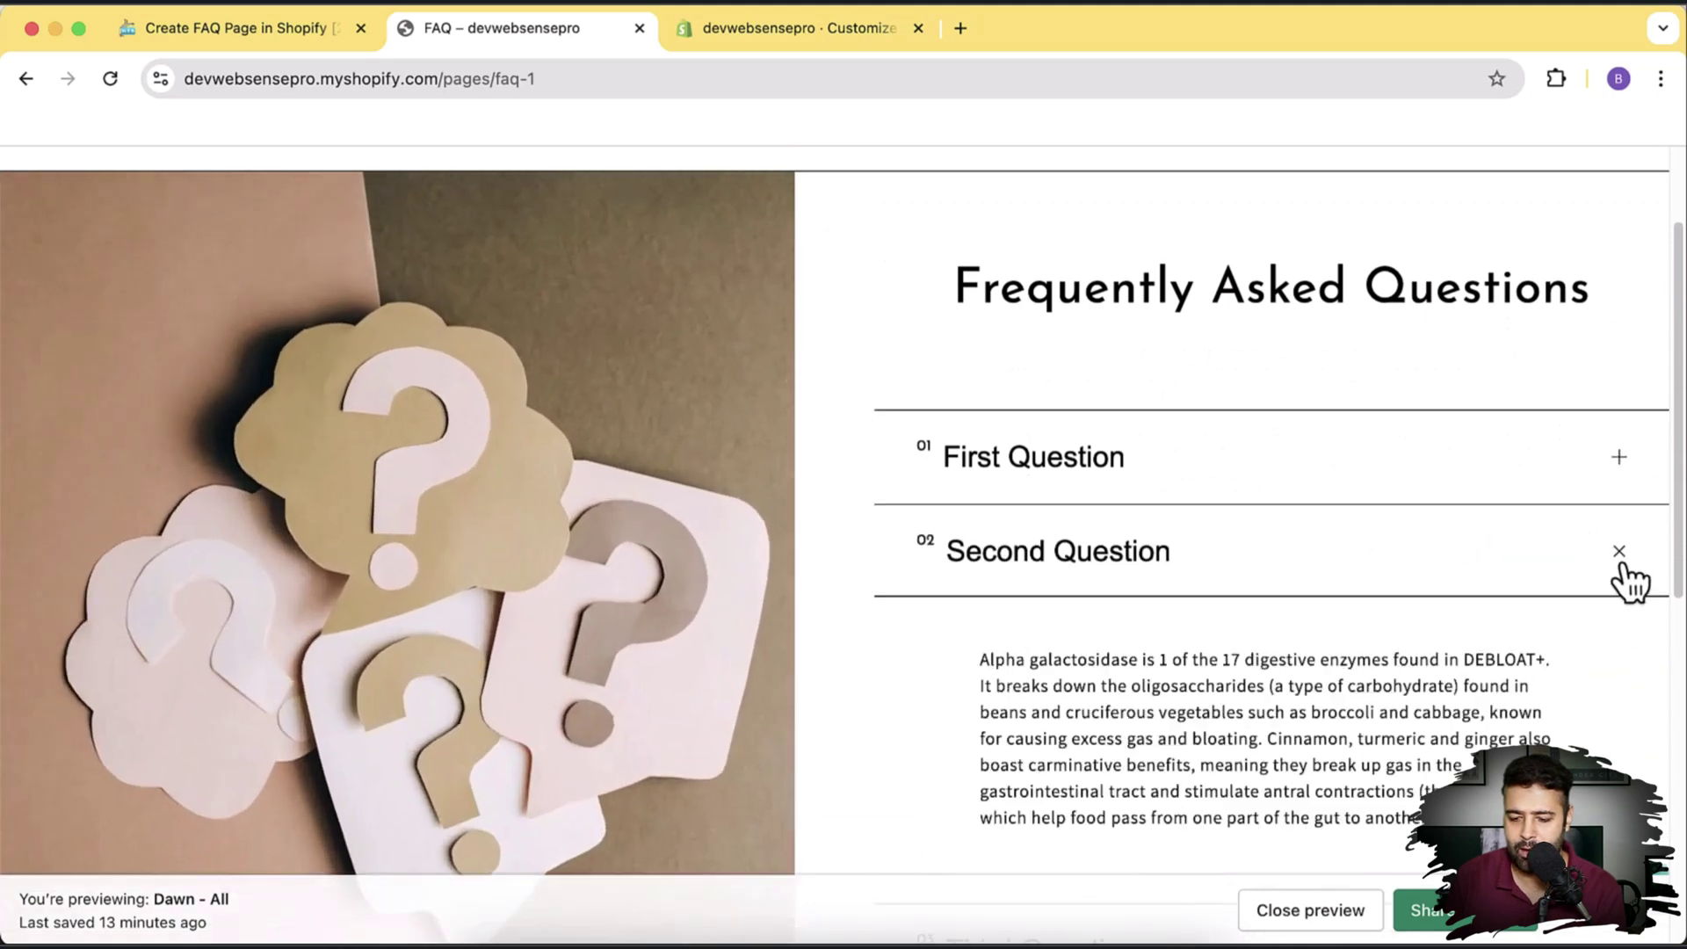
click(1621, 562)
click(1621, 648)
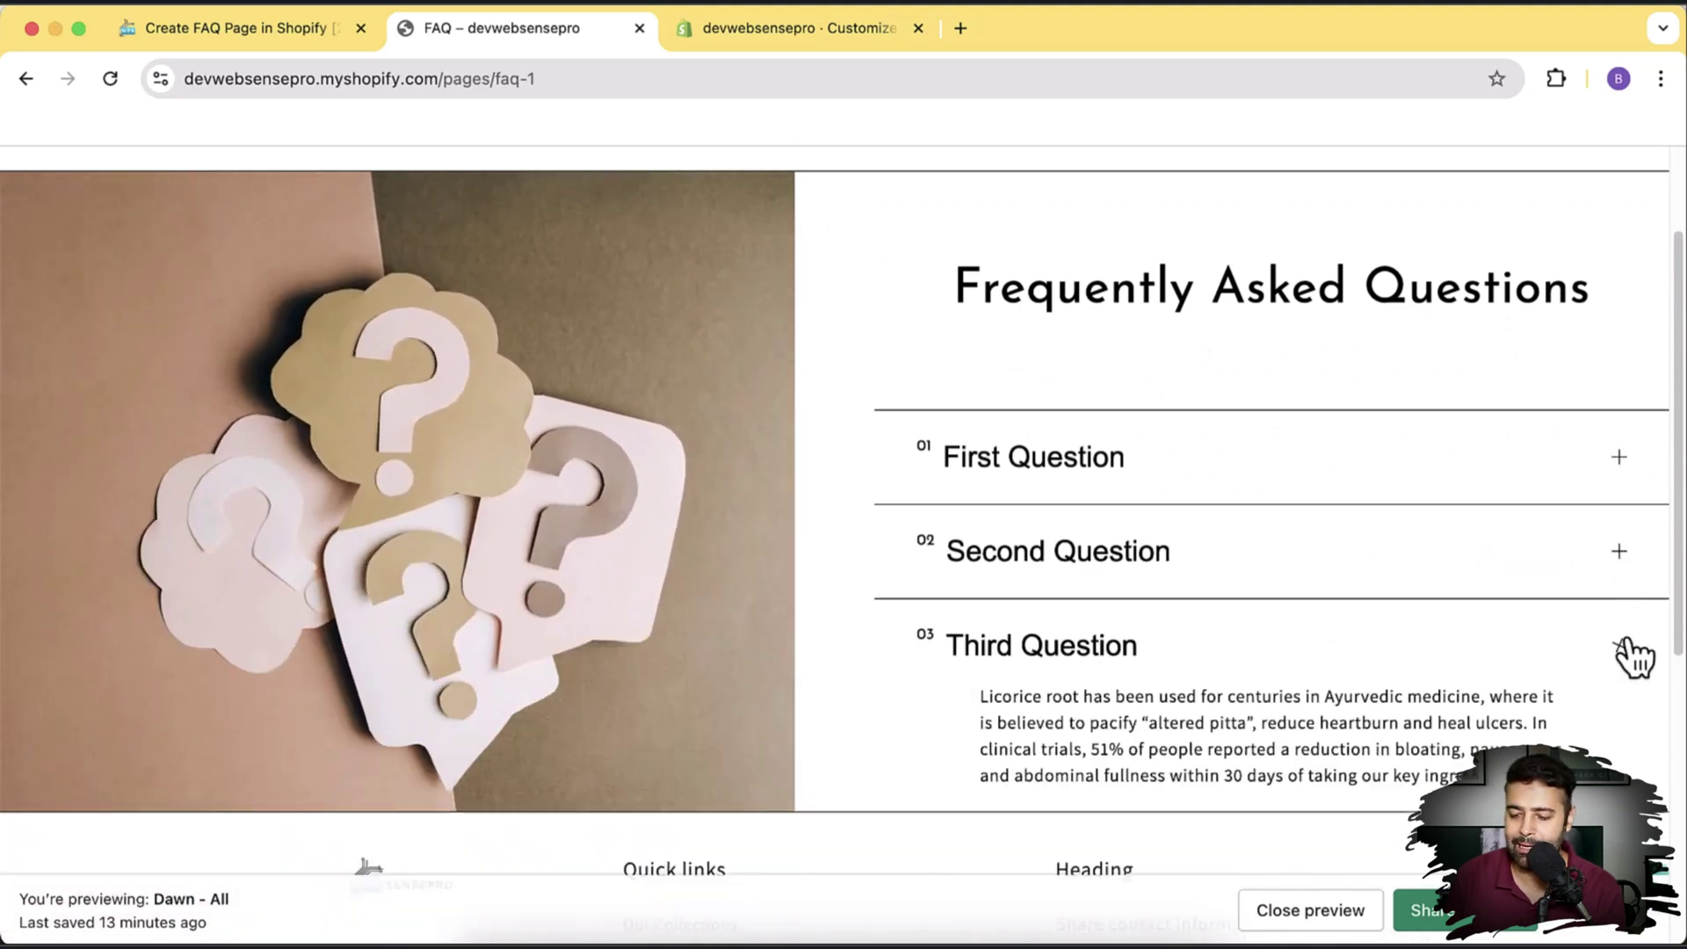
click(1623, 645)
scroll(1383, 420, up, 1)
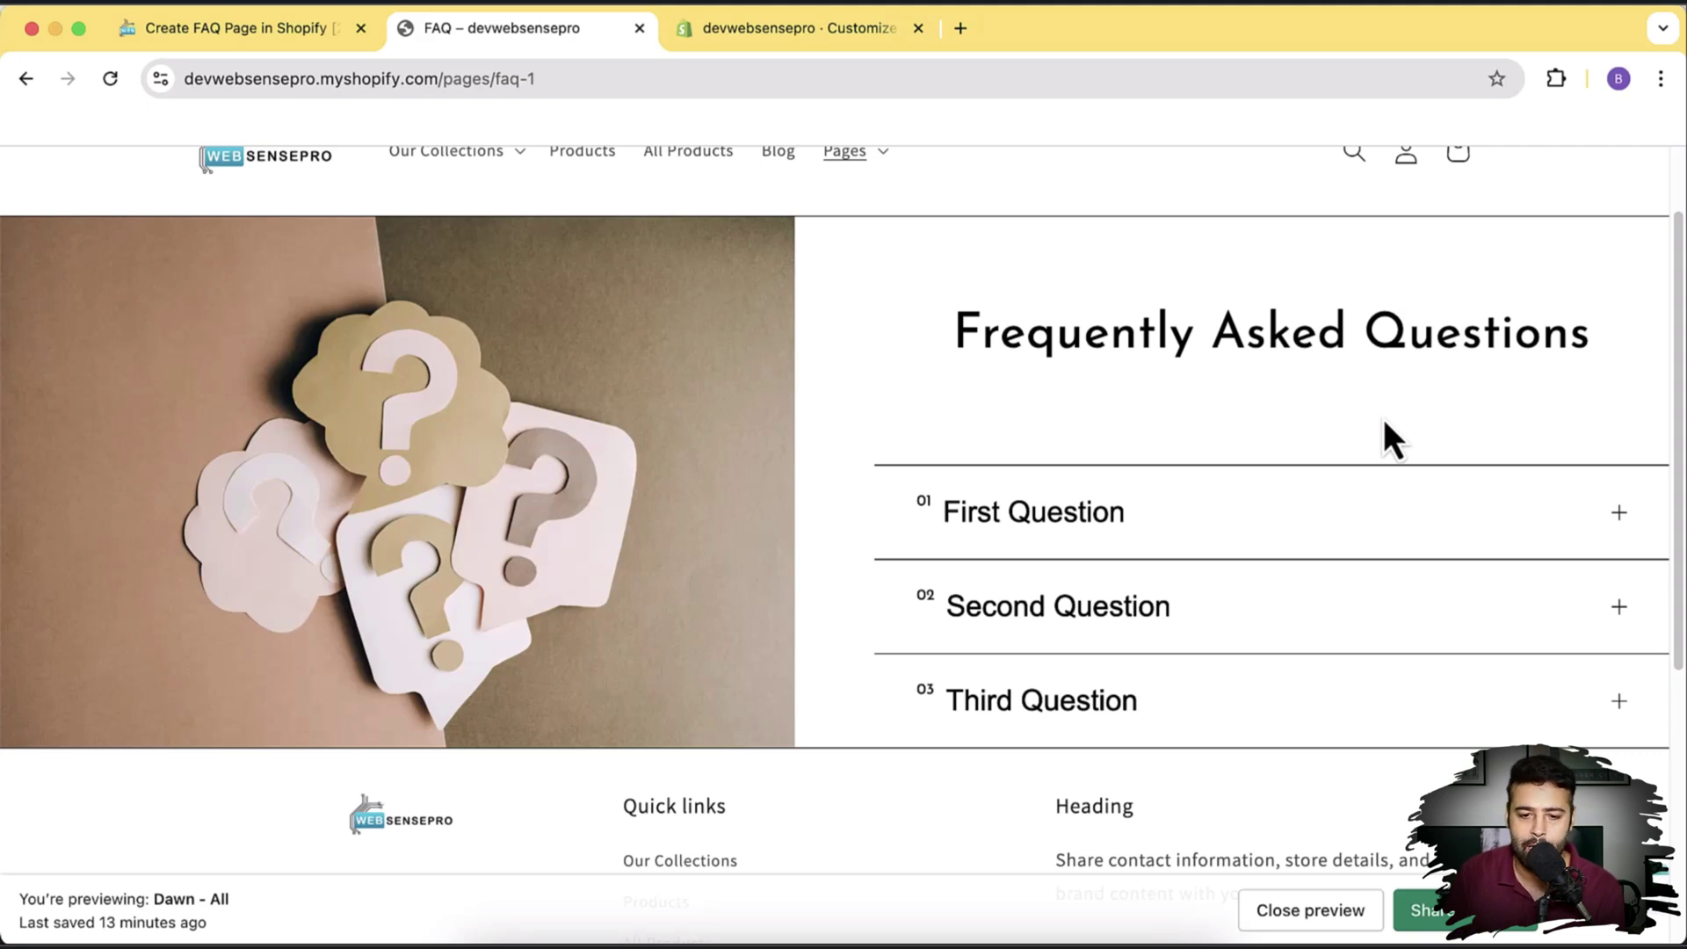
click(845, 44)
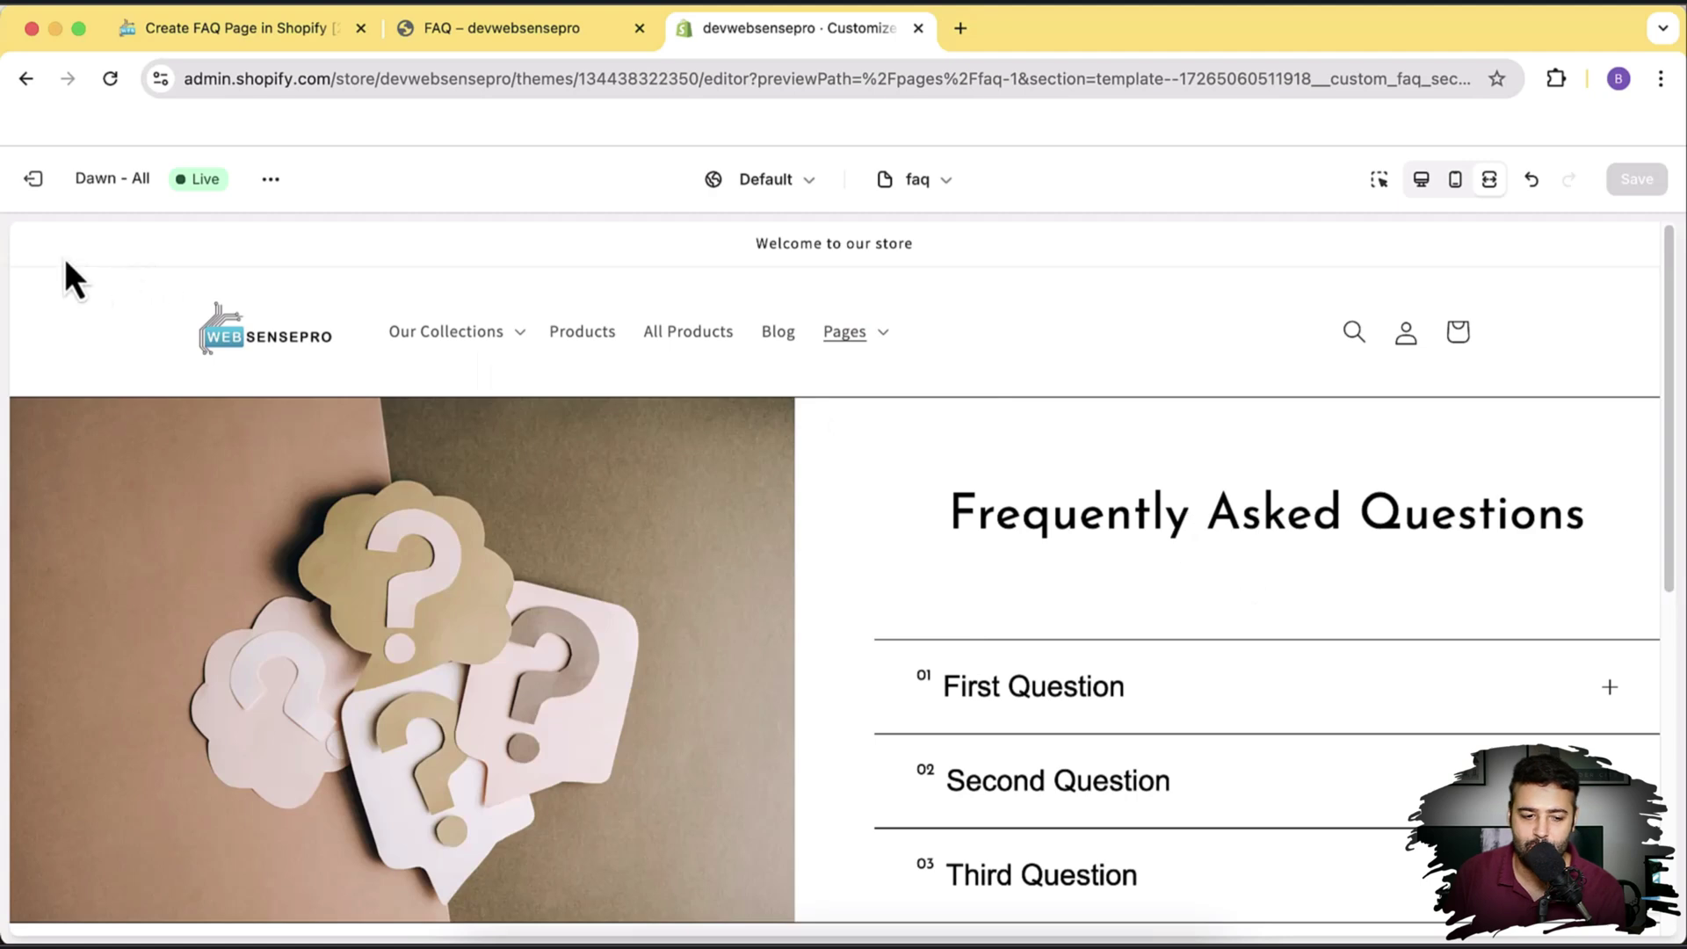
Step: Show the Custom FAQ Section settings and try a 32 px desktop Layout Gap before returning it to 68 px
click(1421, 181)
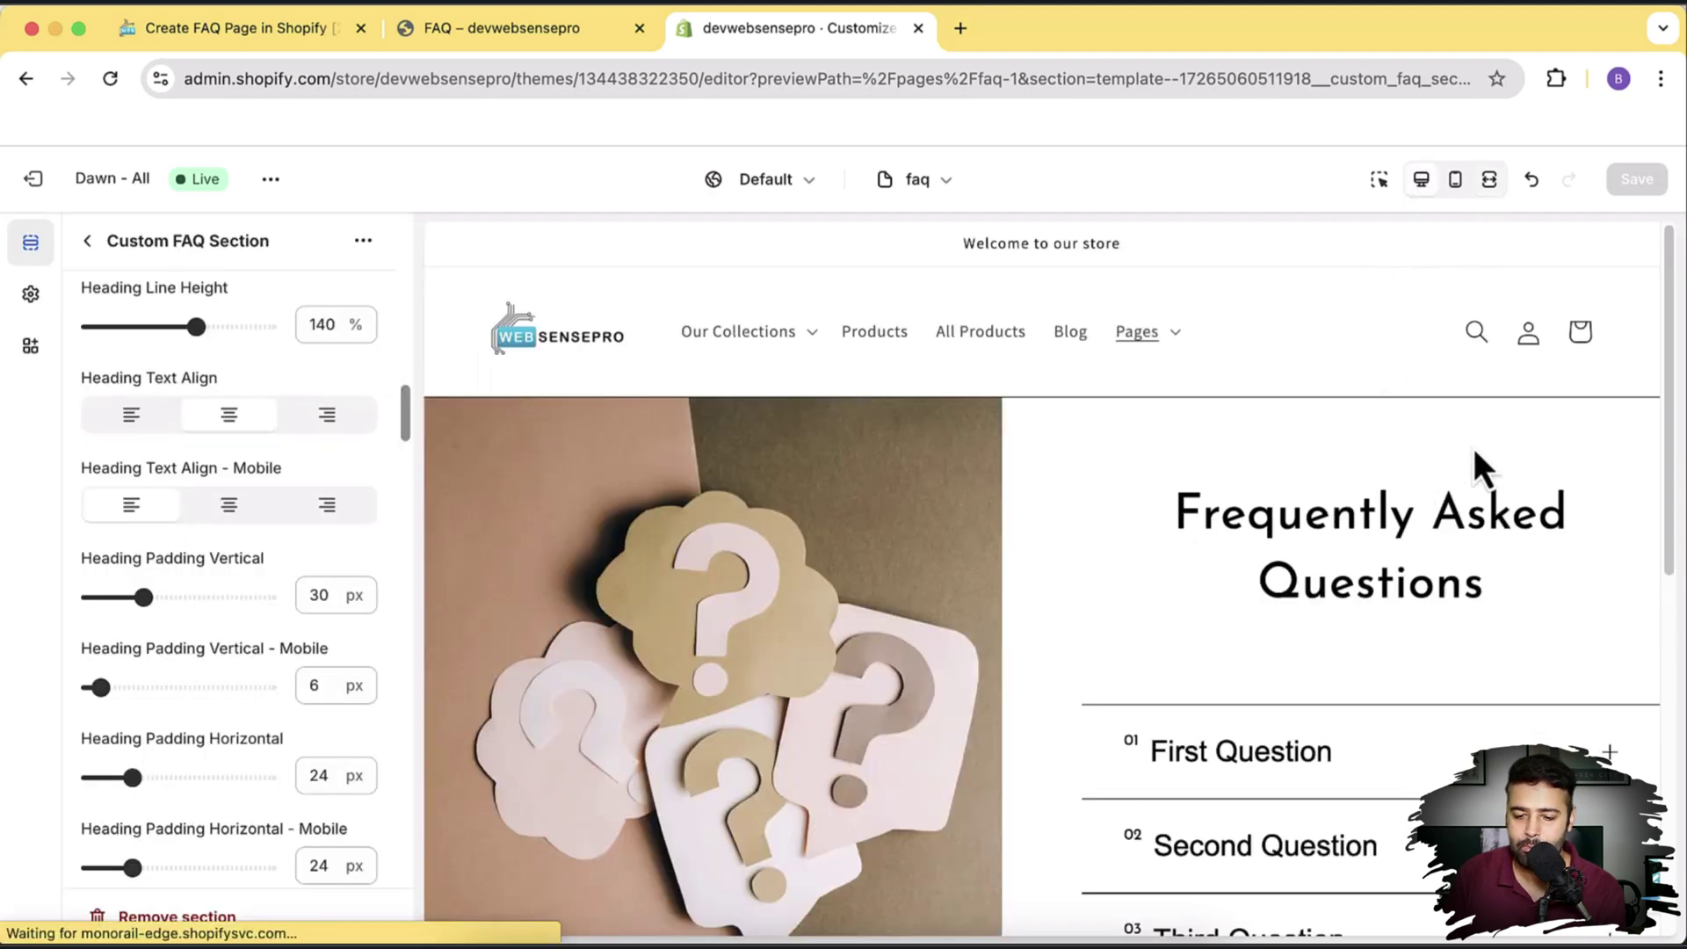
scroll(203, 424, up, 10)
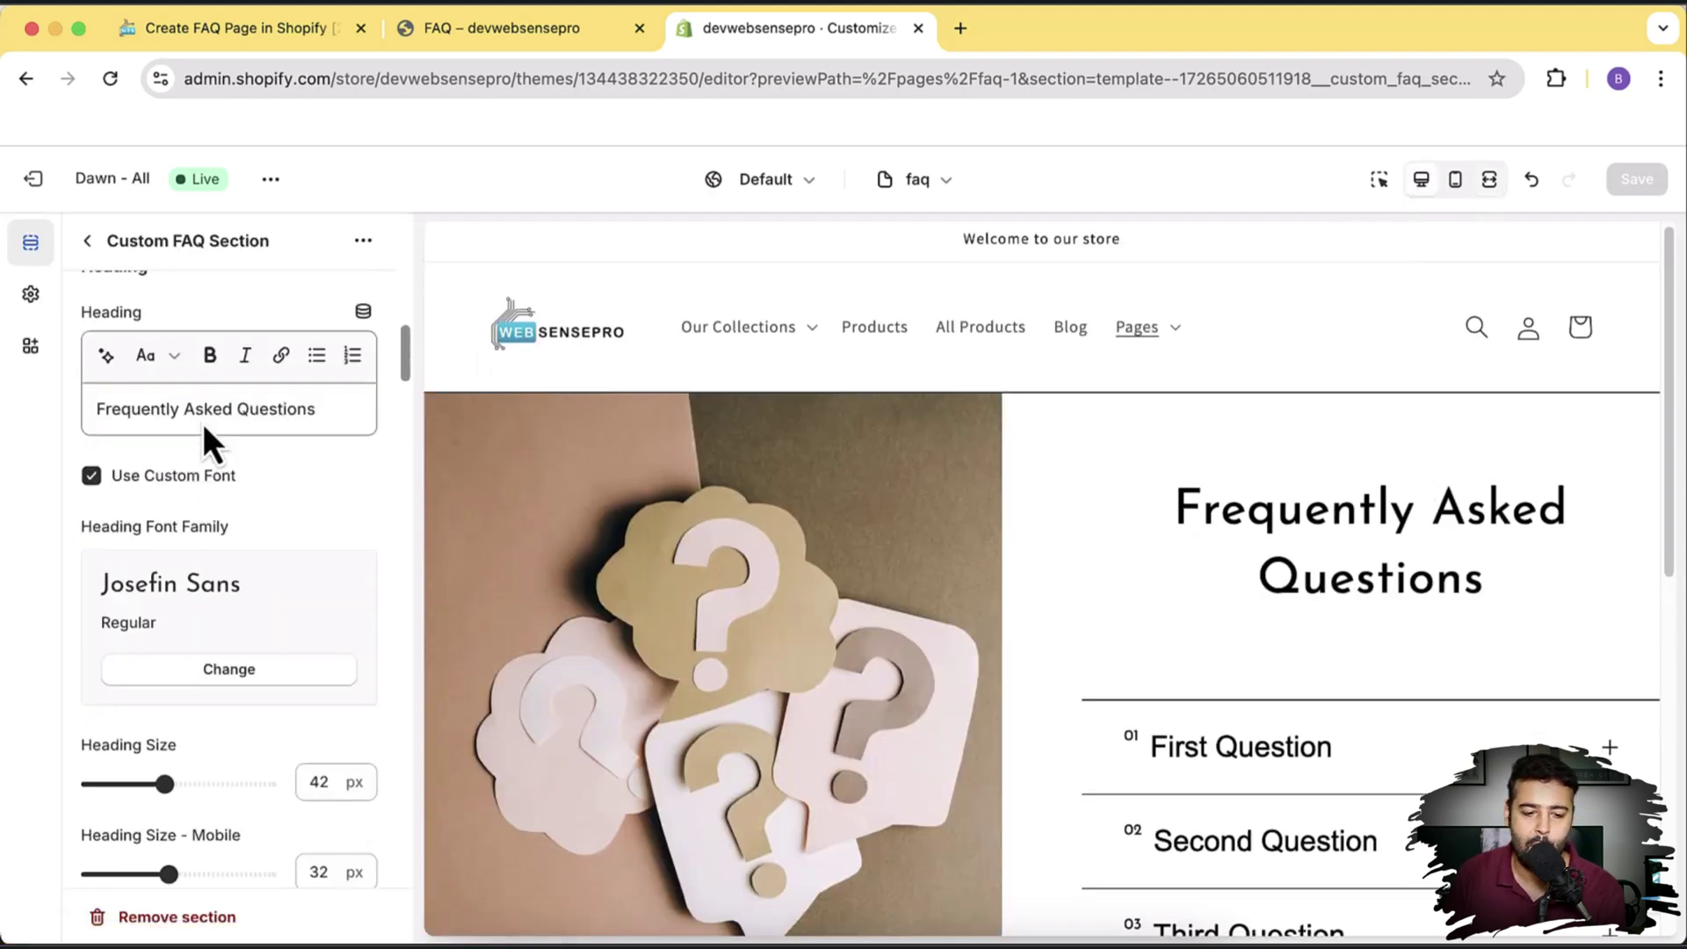
scroll(203, 423, up, 5)
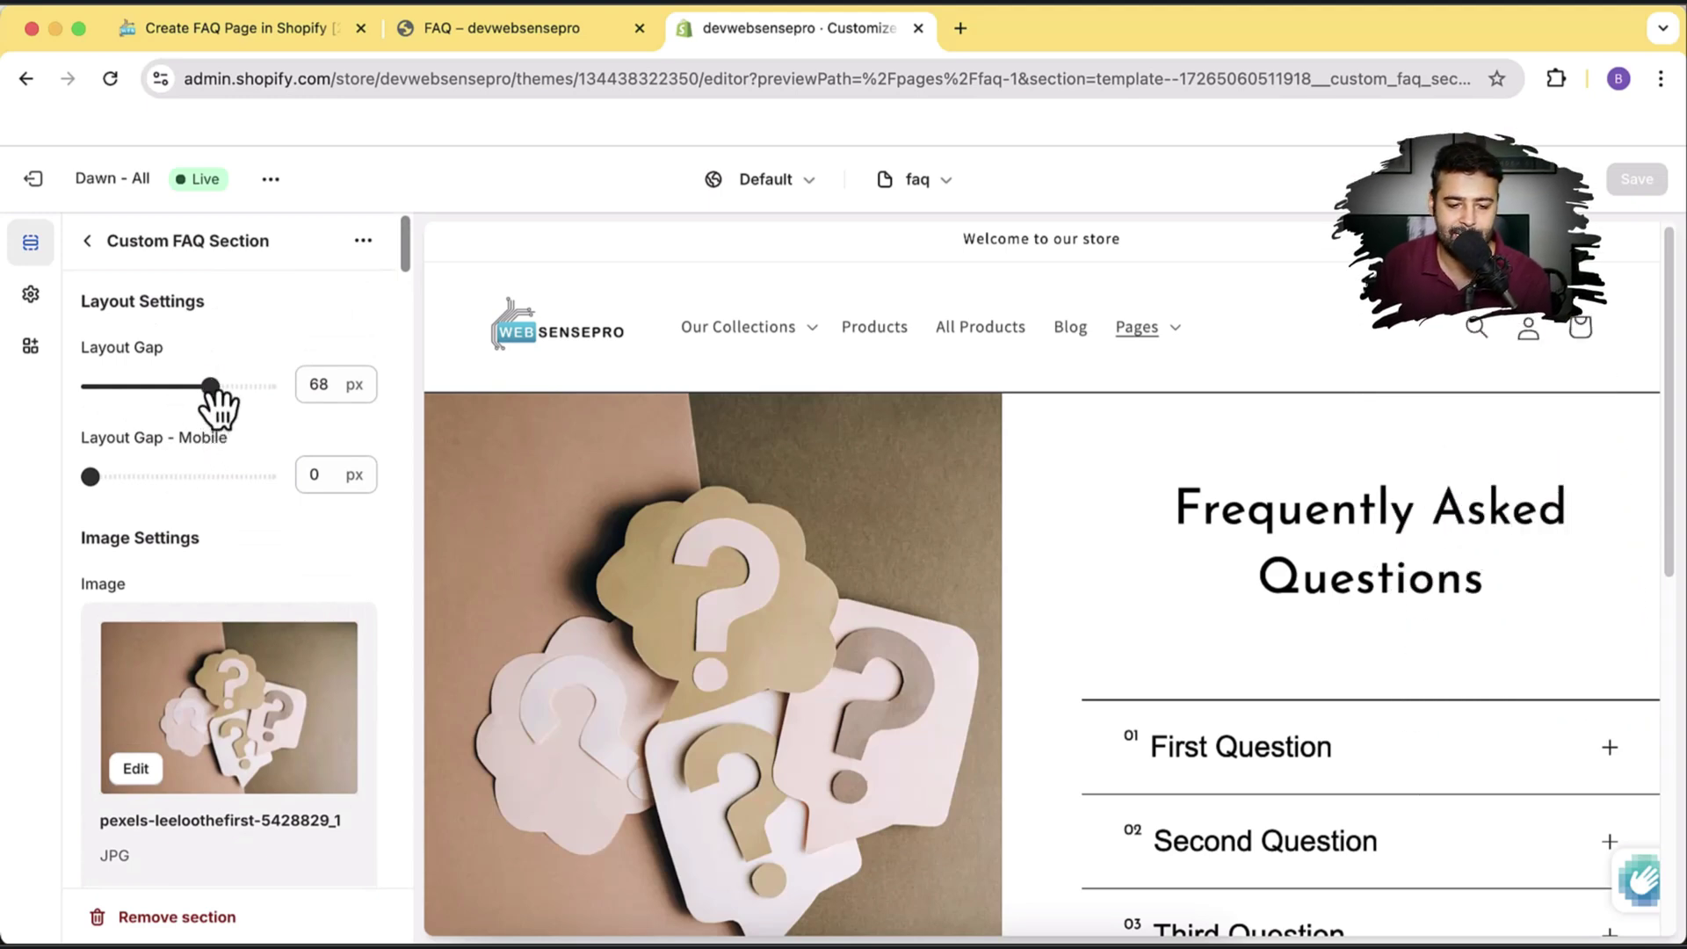
drag(211, 387, 147, 388)
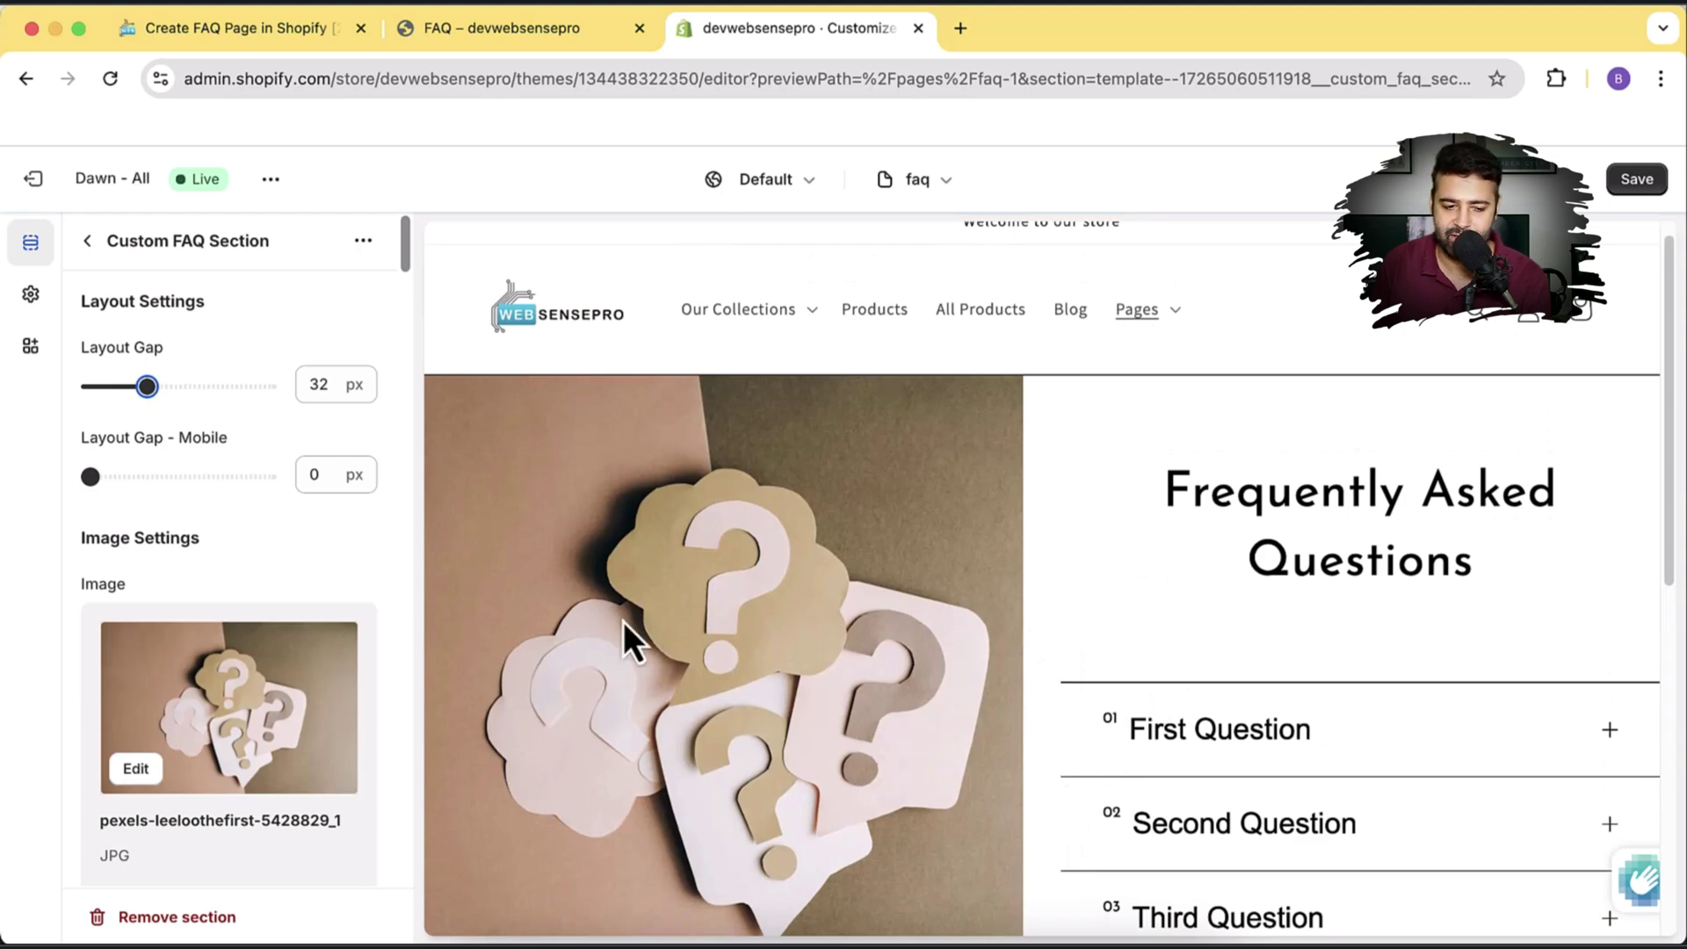
drag(146, 388, 210, 388)
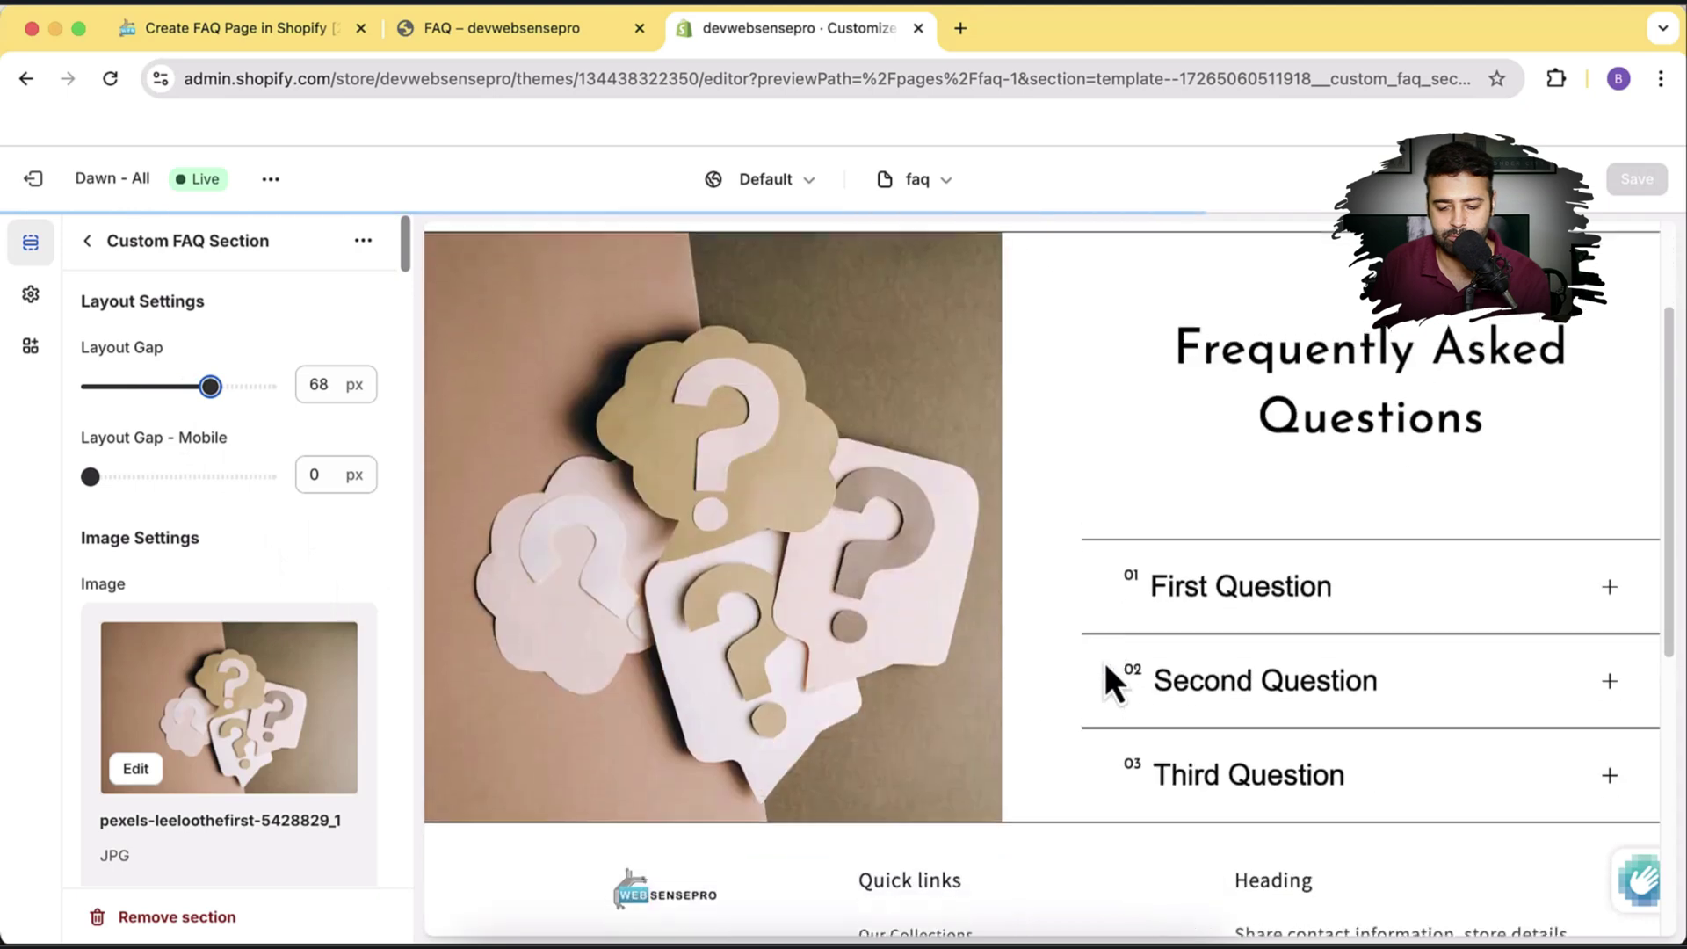
scroll(345, 364, down, 3)
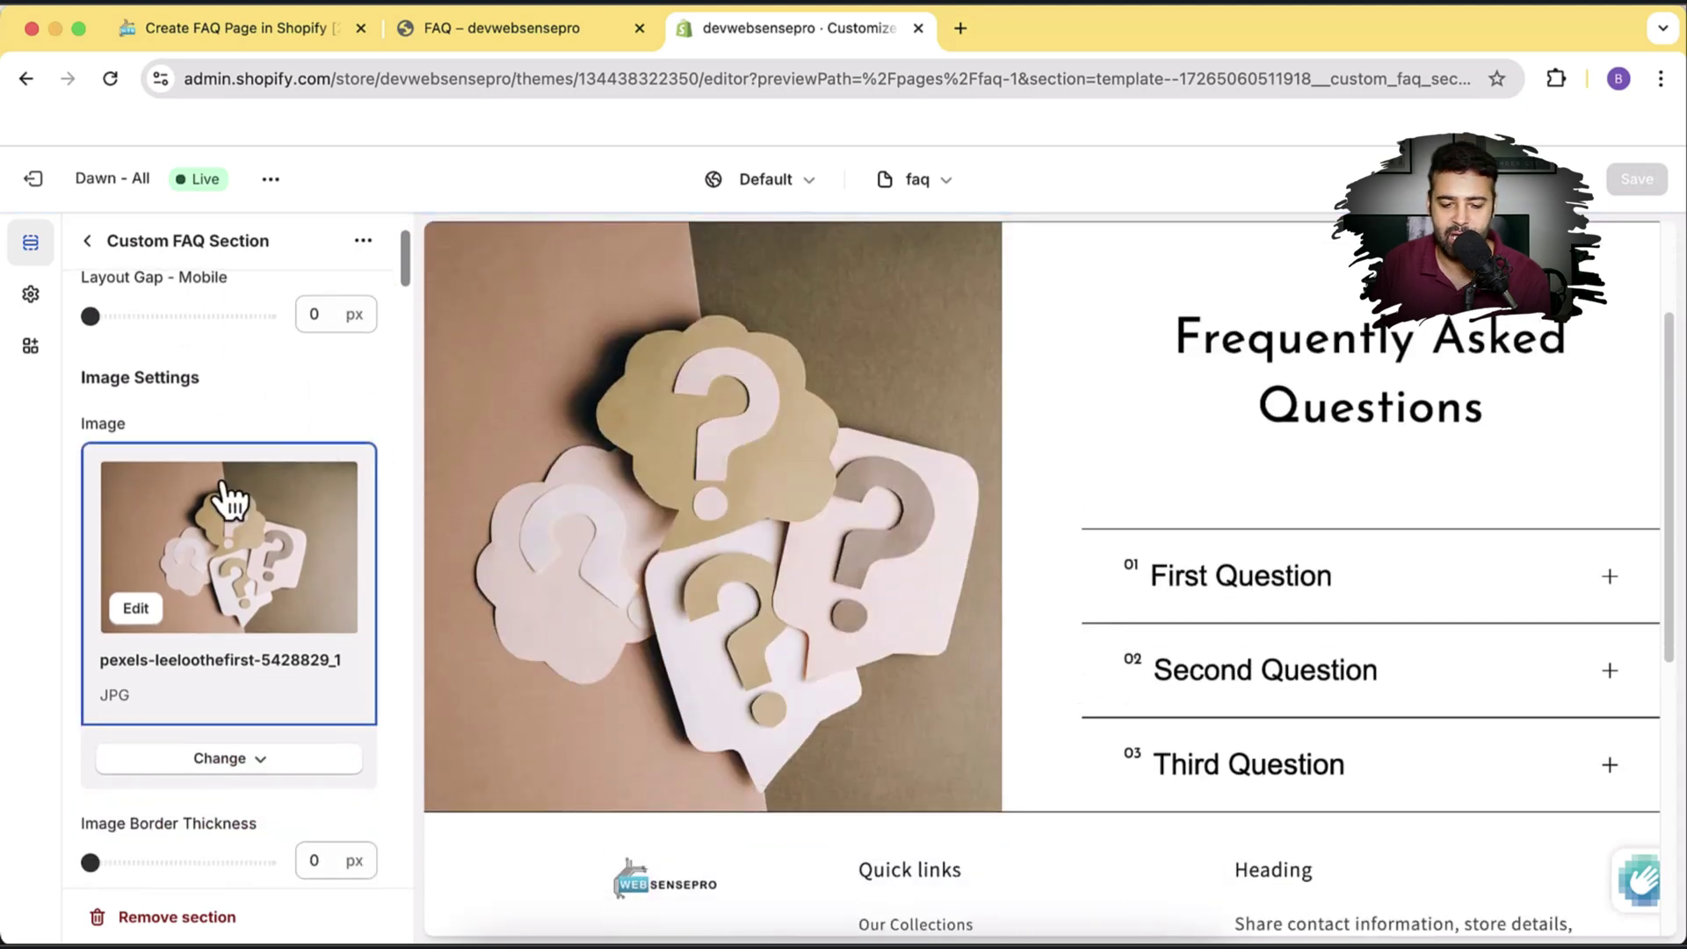
click(215, 567)
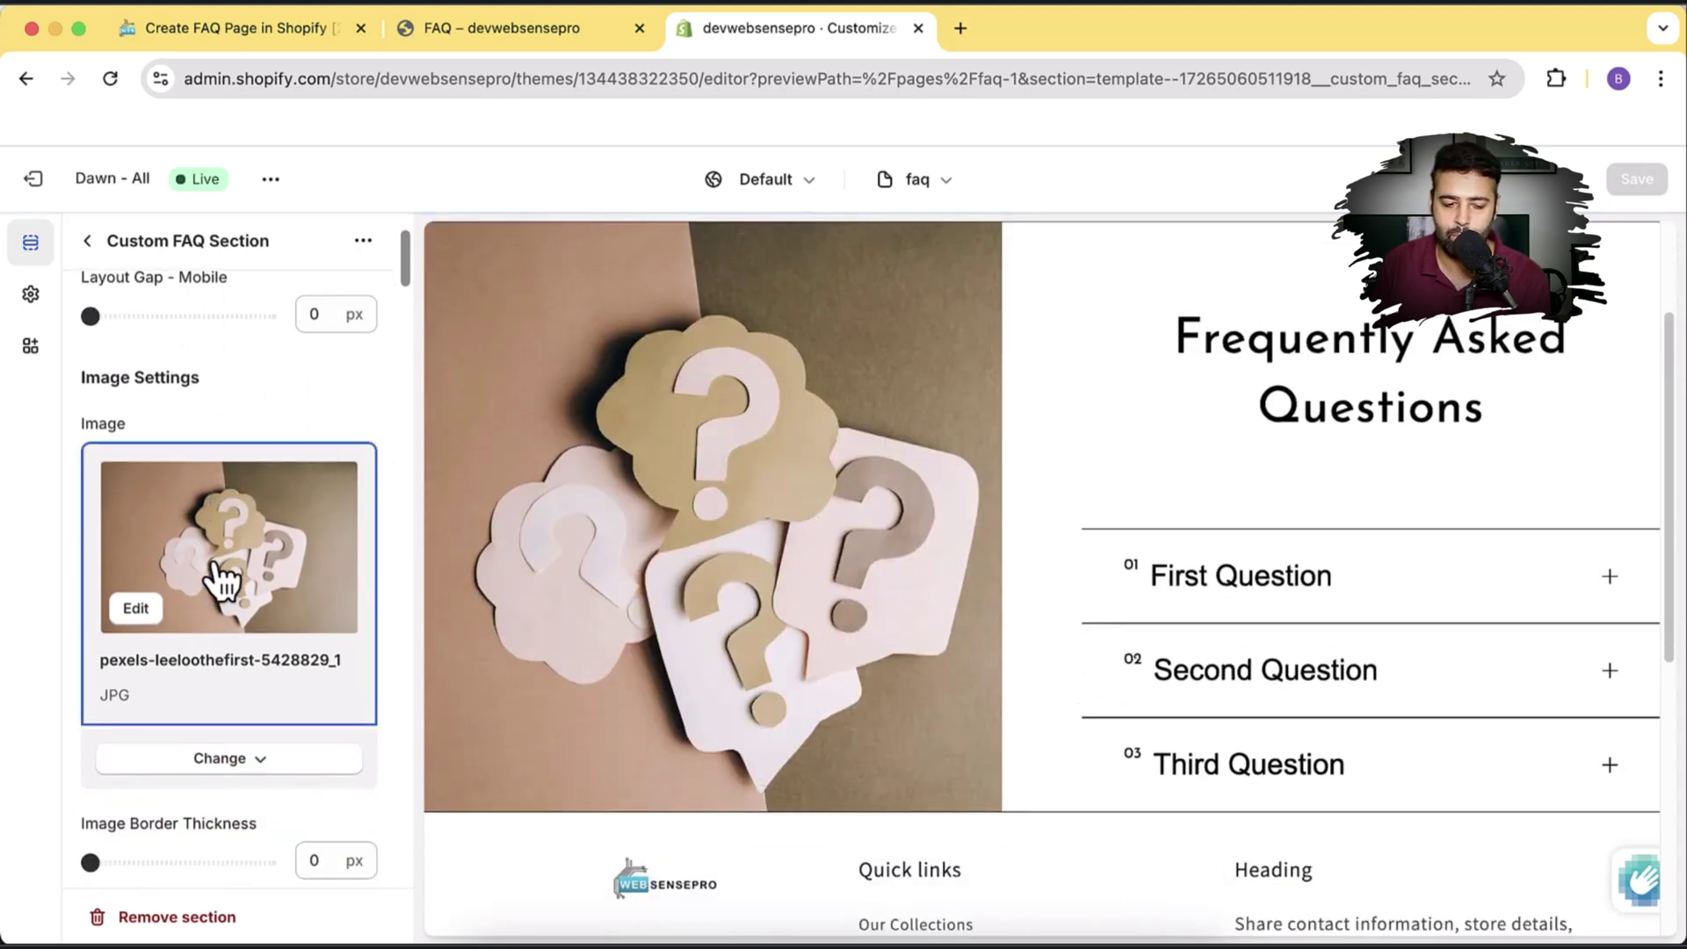
scroll(961, 513, down, 2)
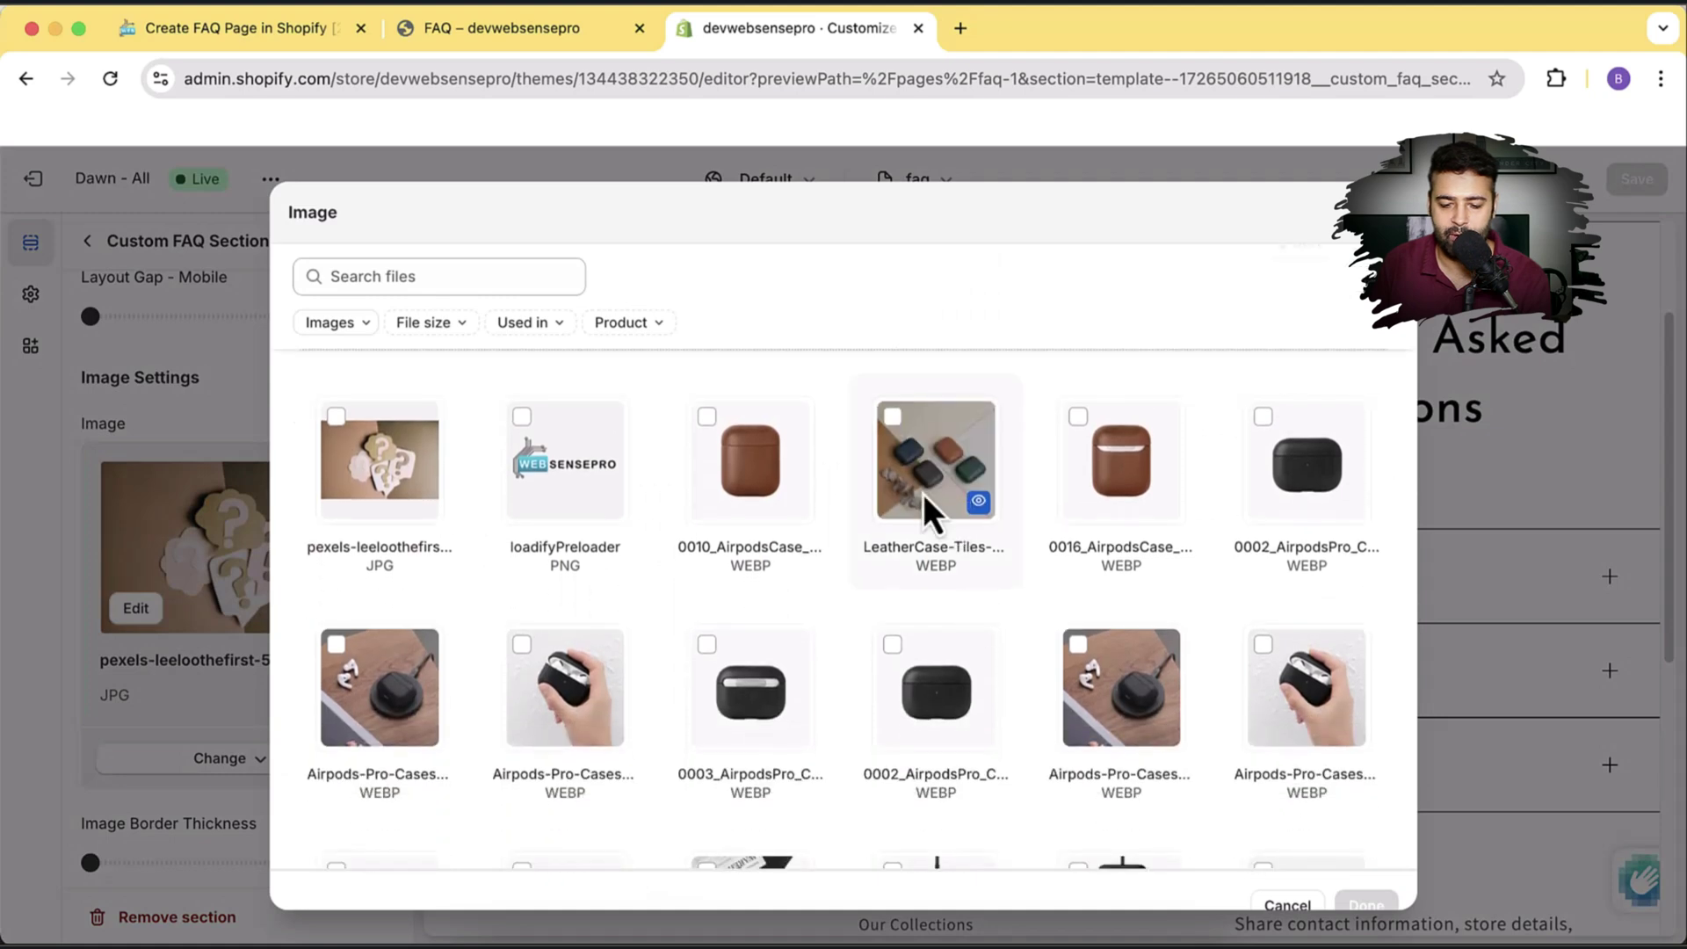
click(1361, 902)
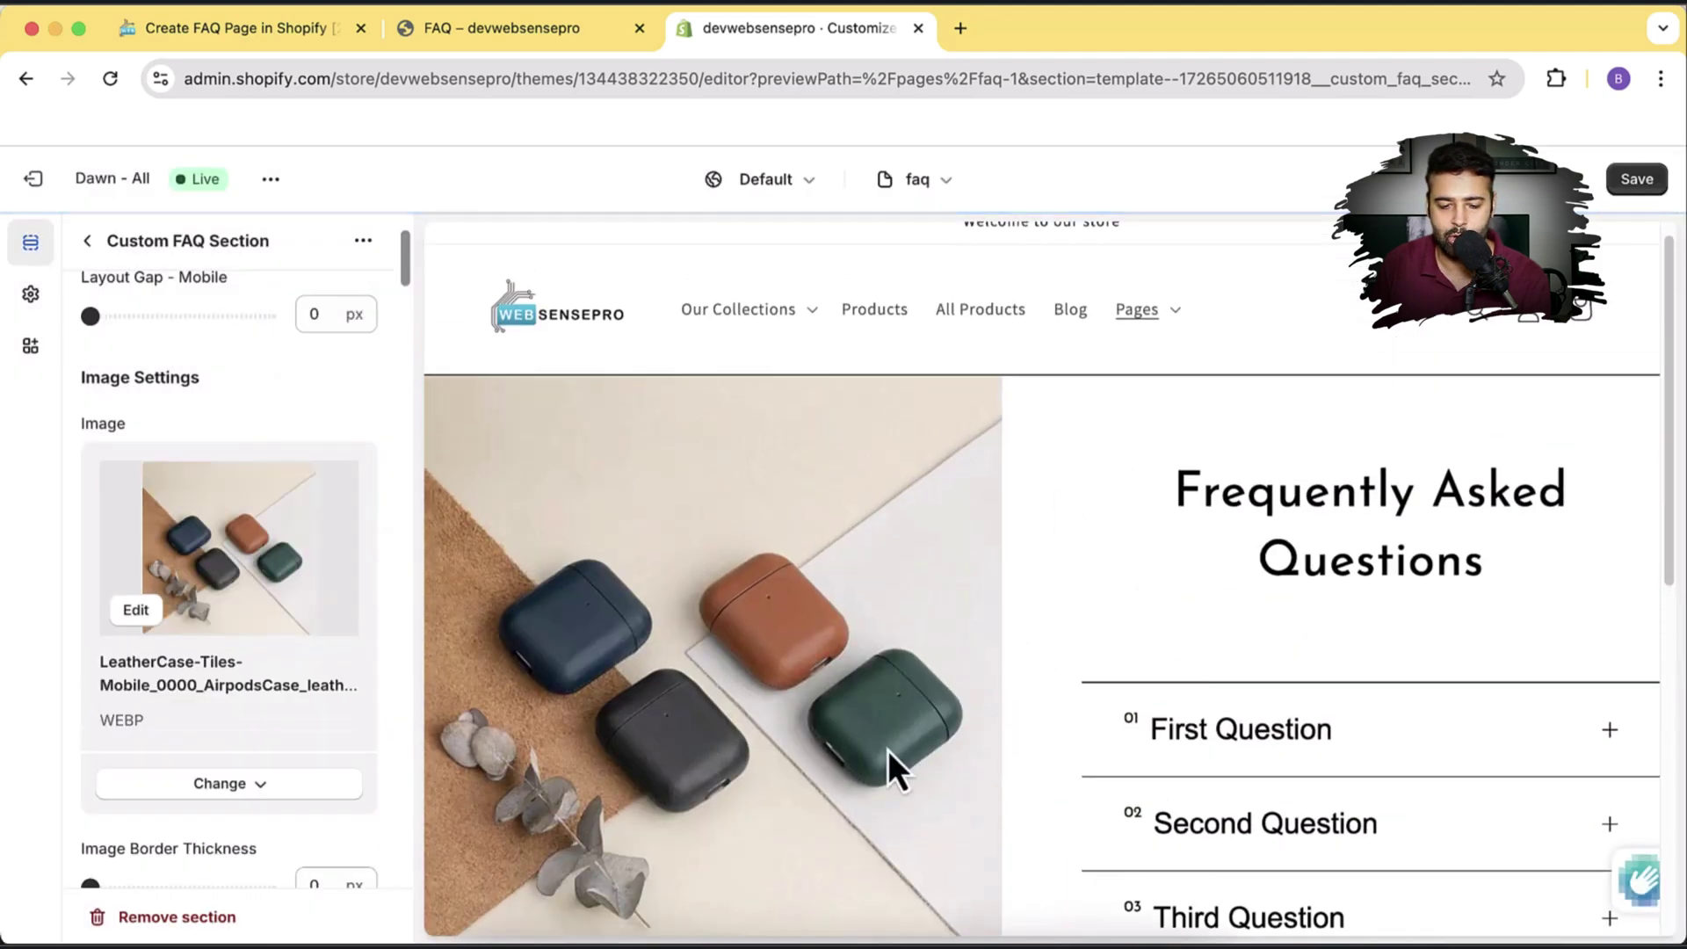
click(260, 565)
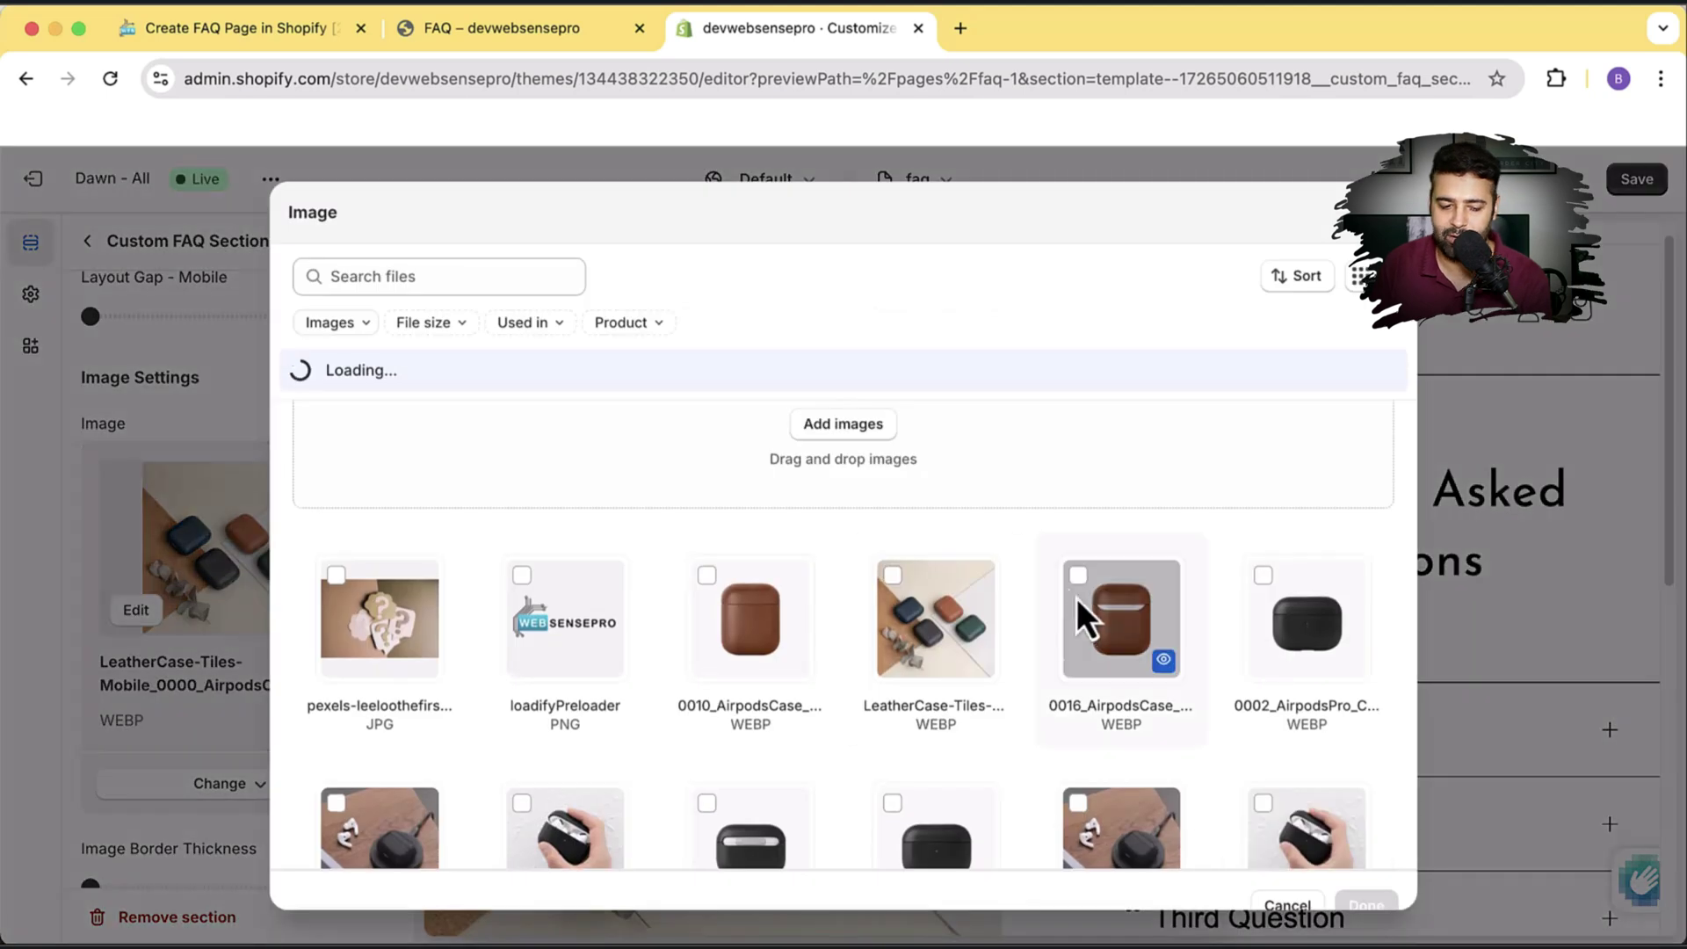
click(341, 584)
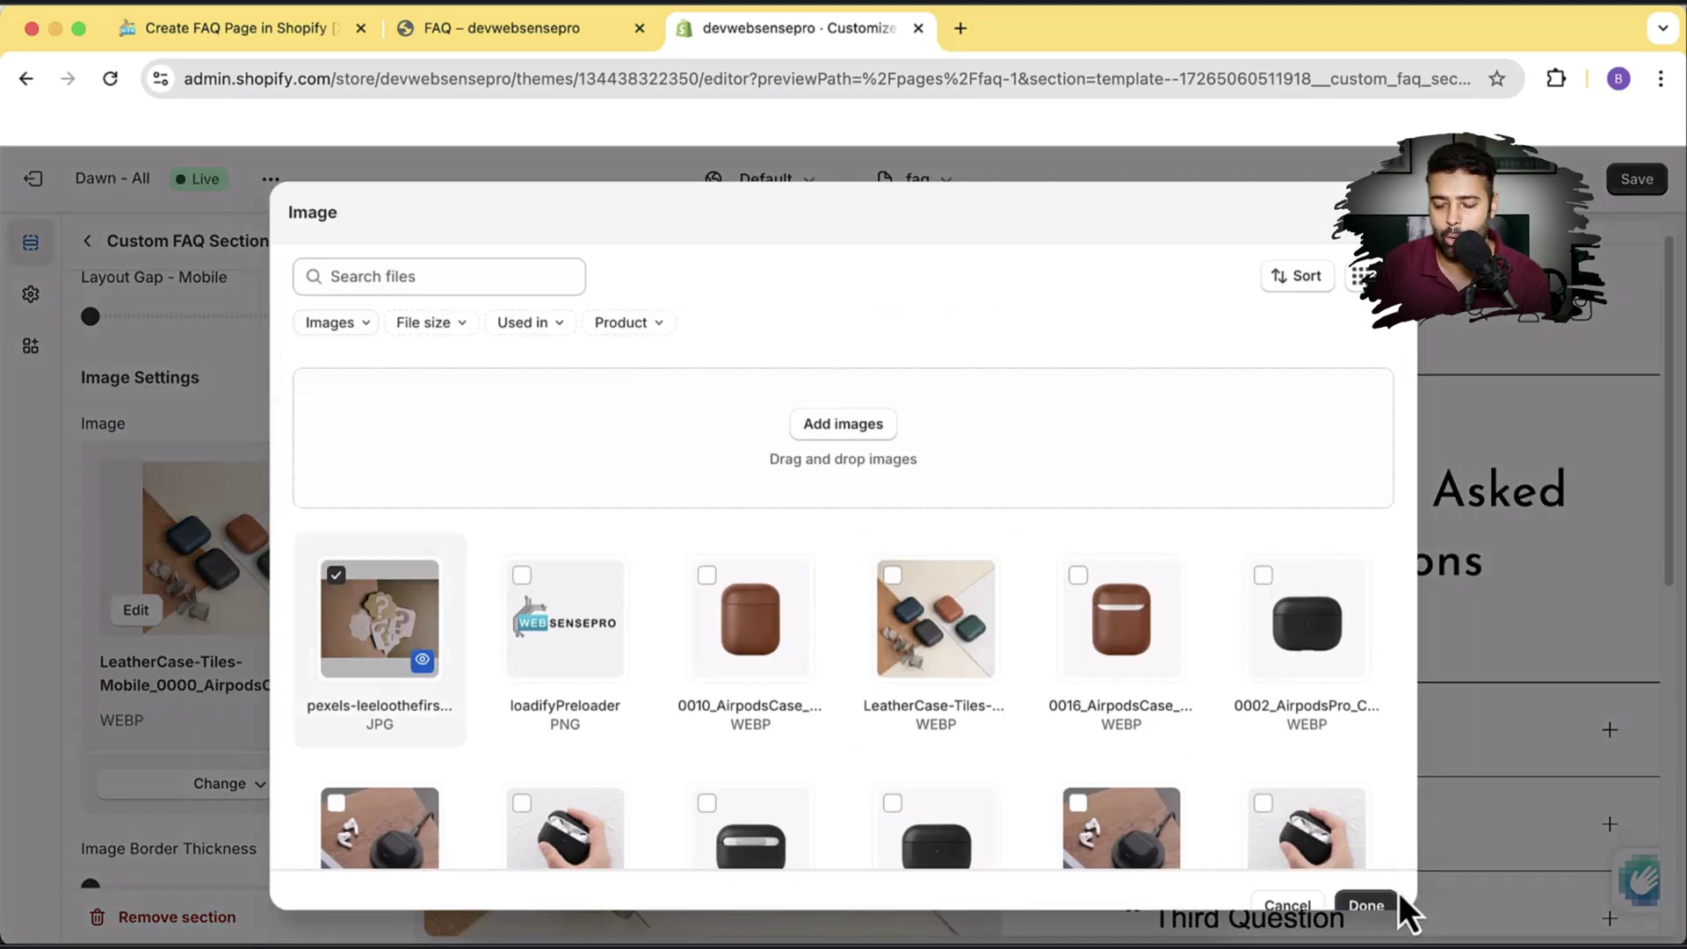
click(1367, 904)
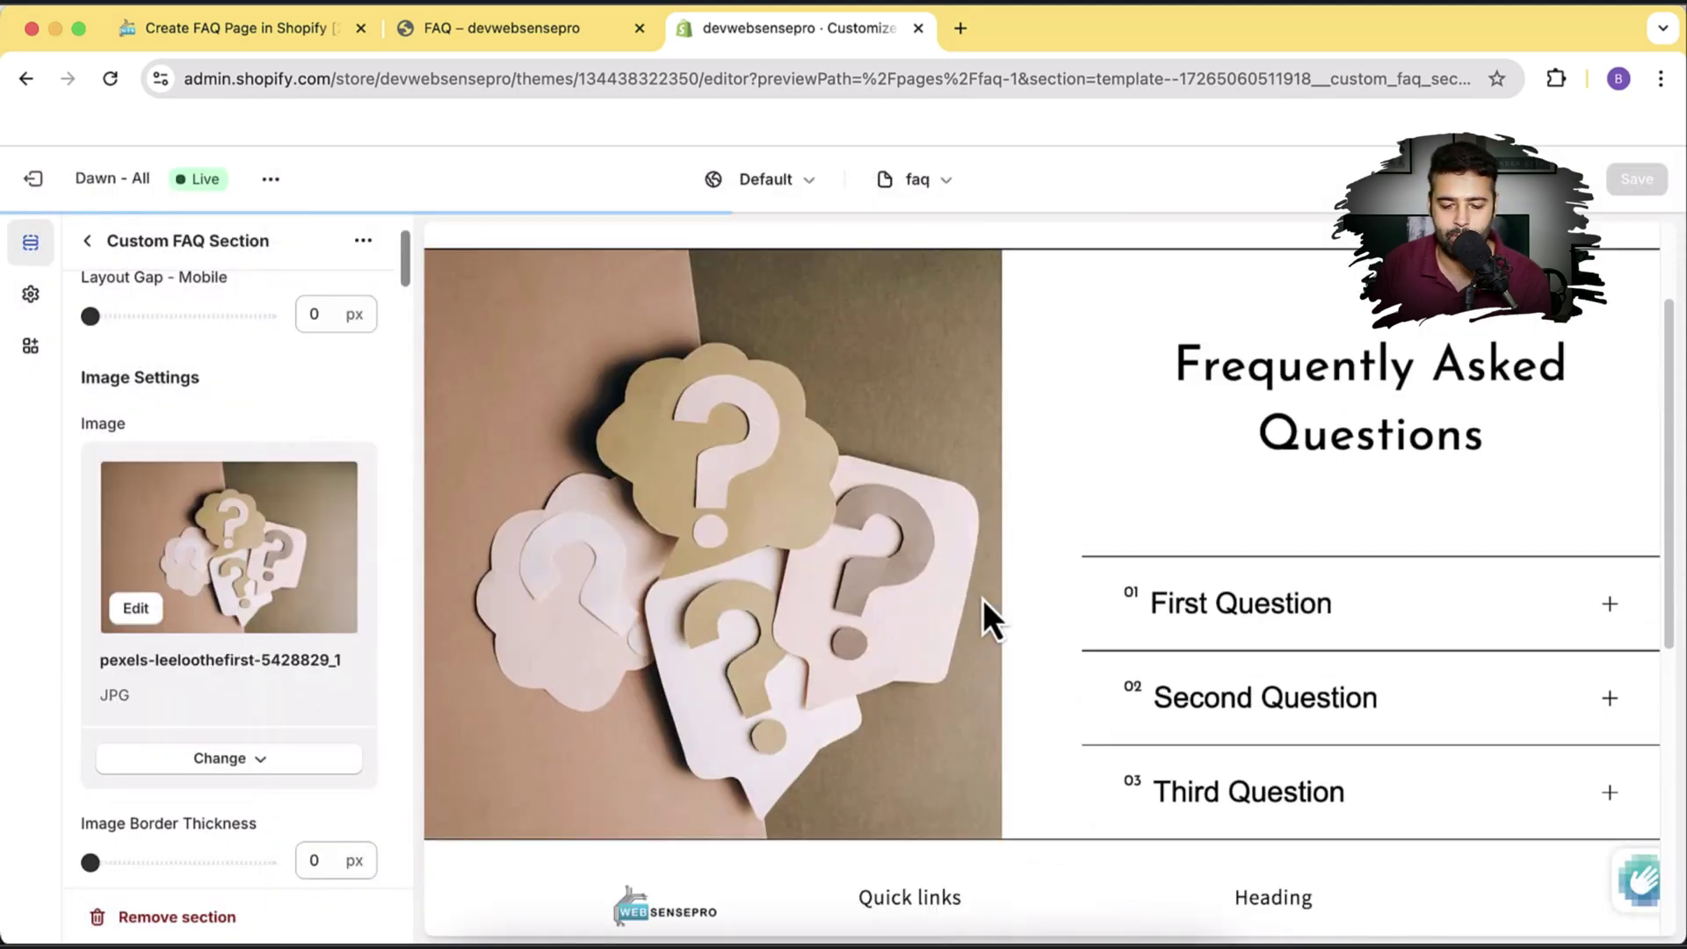
Step: Give the FAQ image a 4 px border
scroll(352, 461, down, 2)
scroll(351, 461, down, 3)
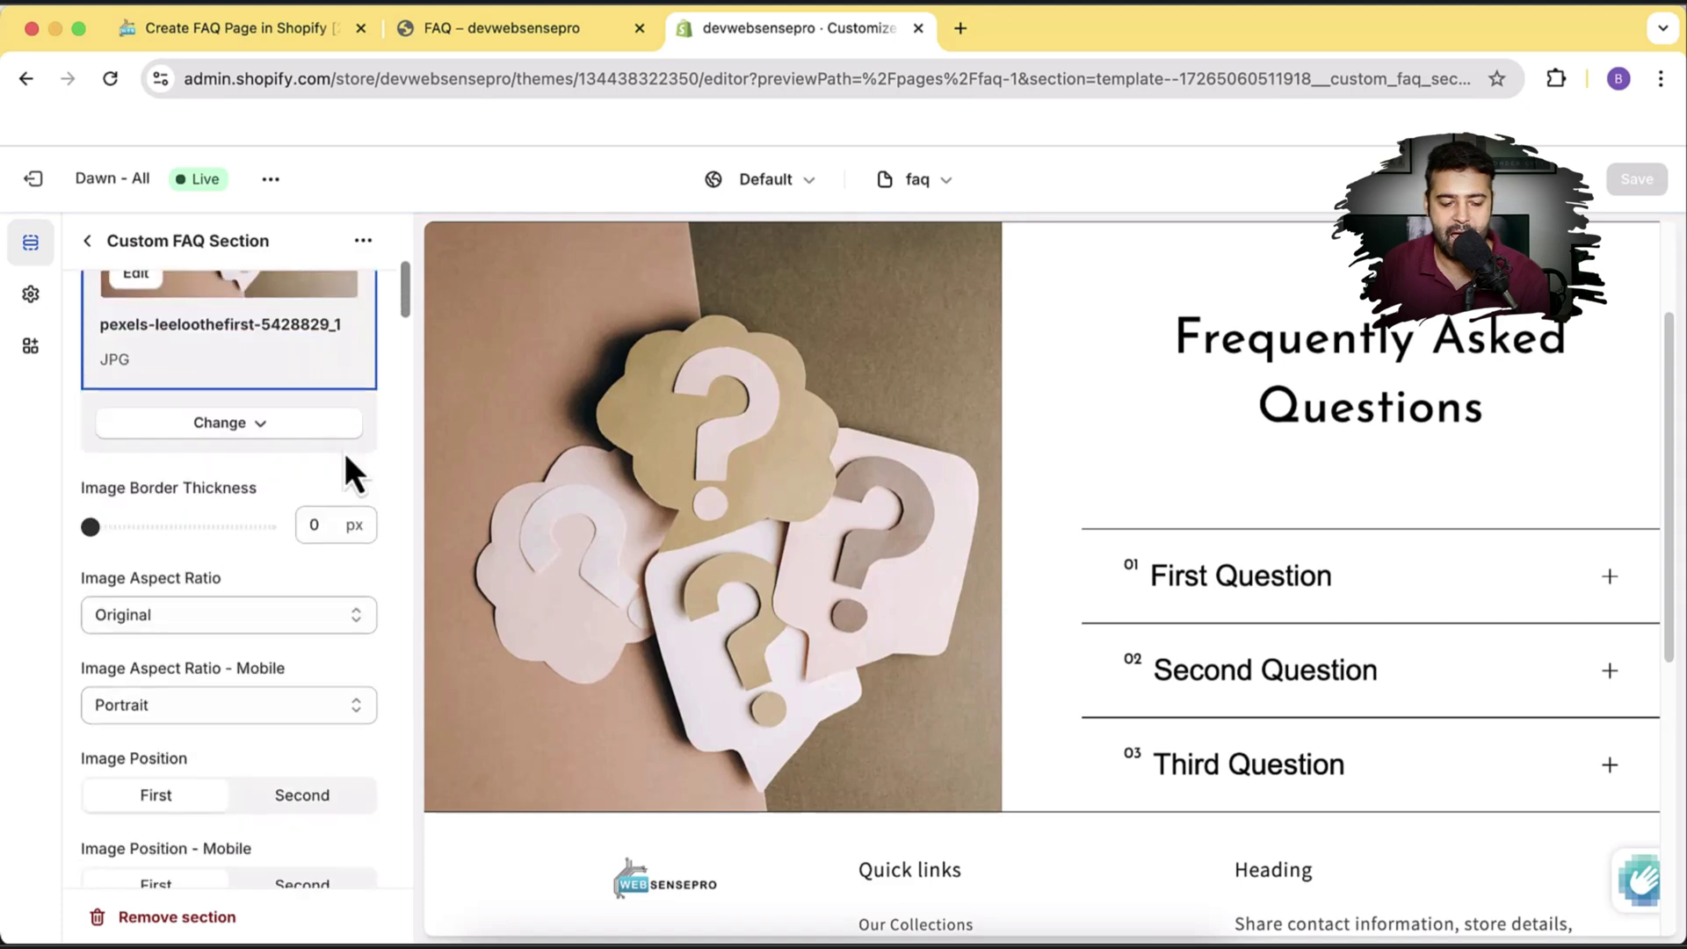
scroll(671, 542, up, 2)
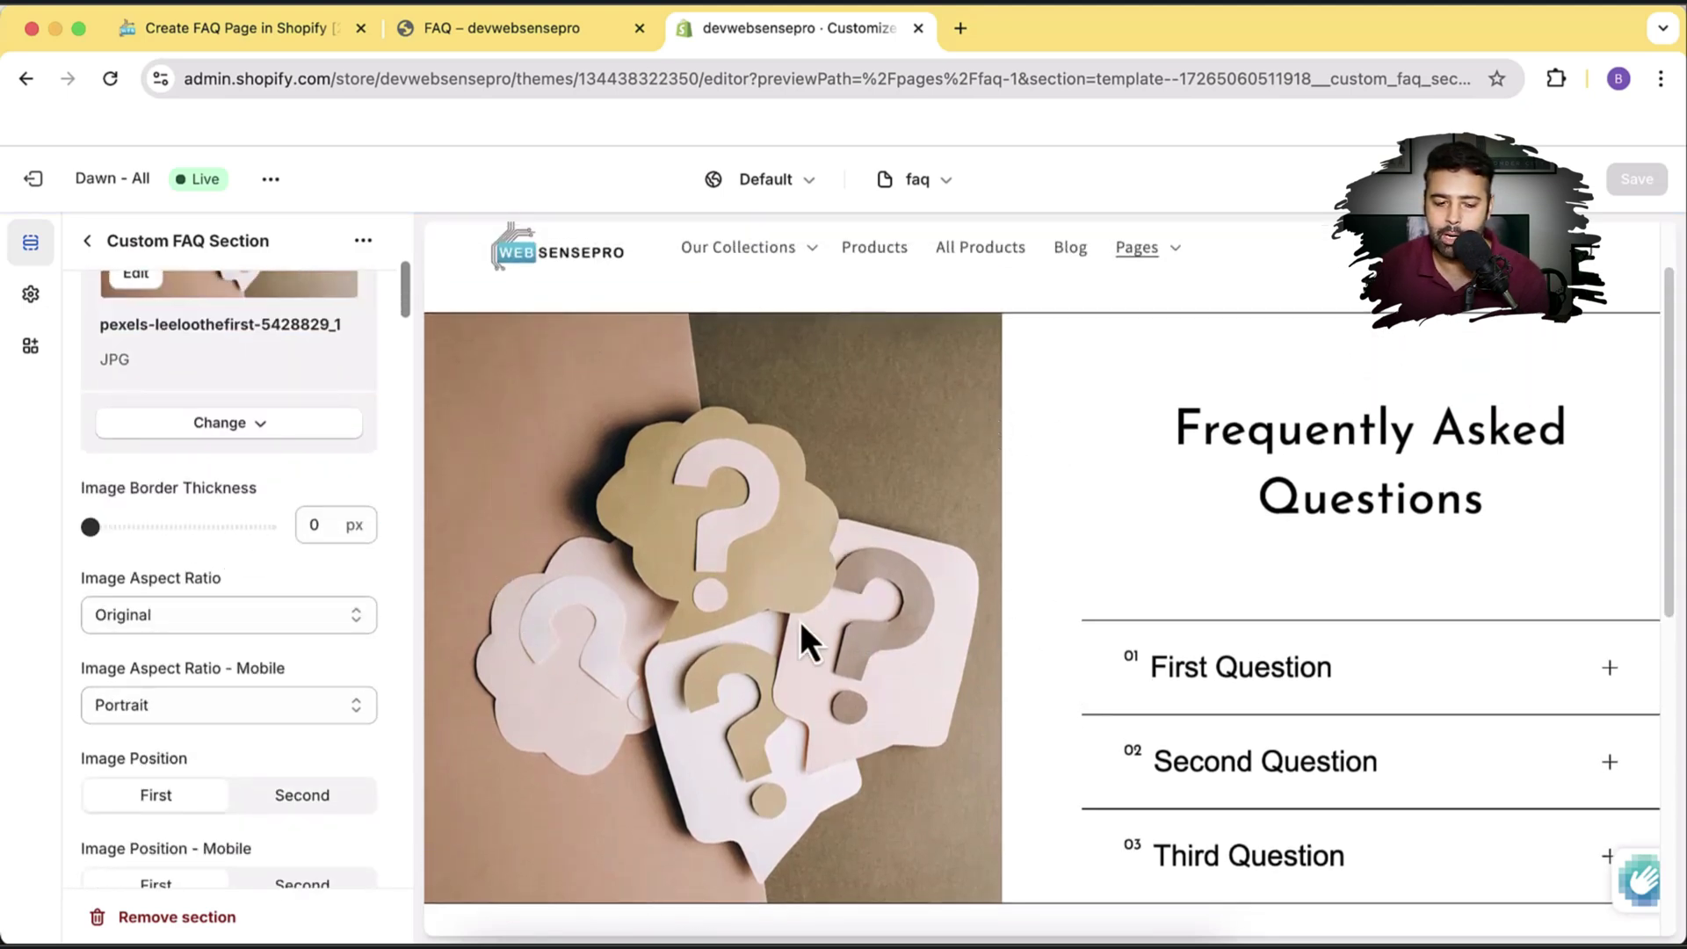
mouse_move(97, 532)
mouse_down()
mouse_move(166, 536)
mouse_move(91, 527)
mouse_up()
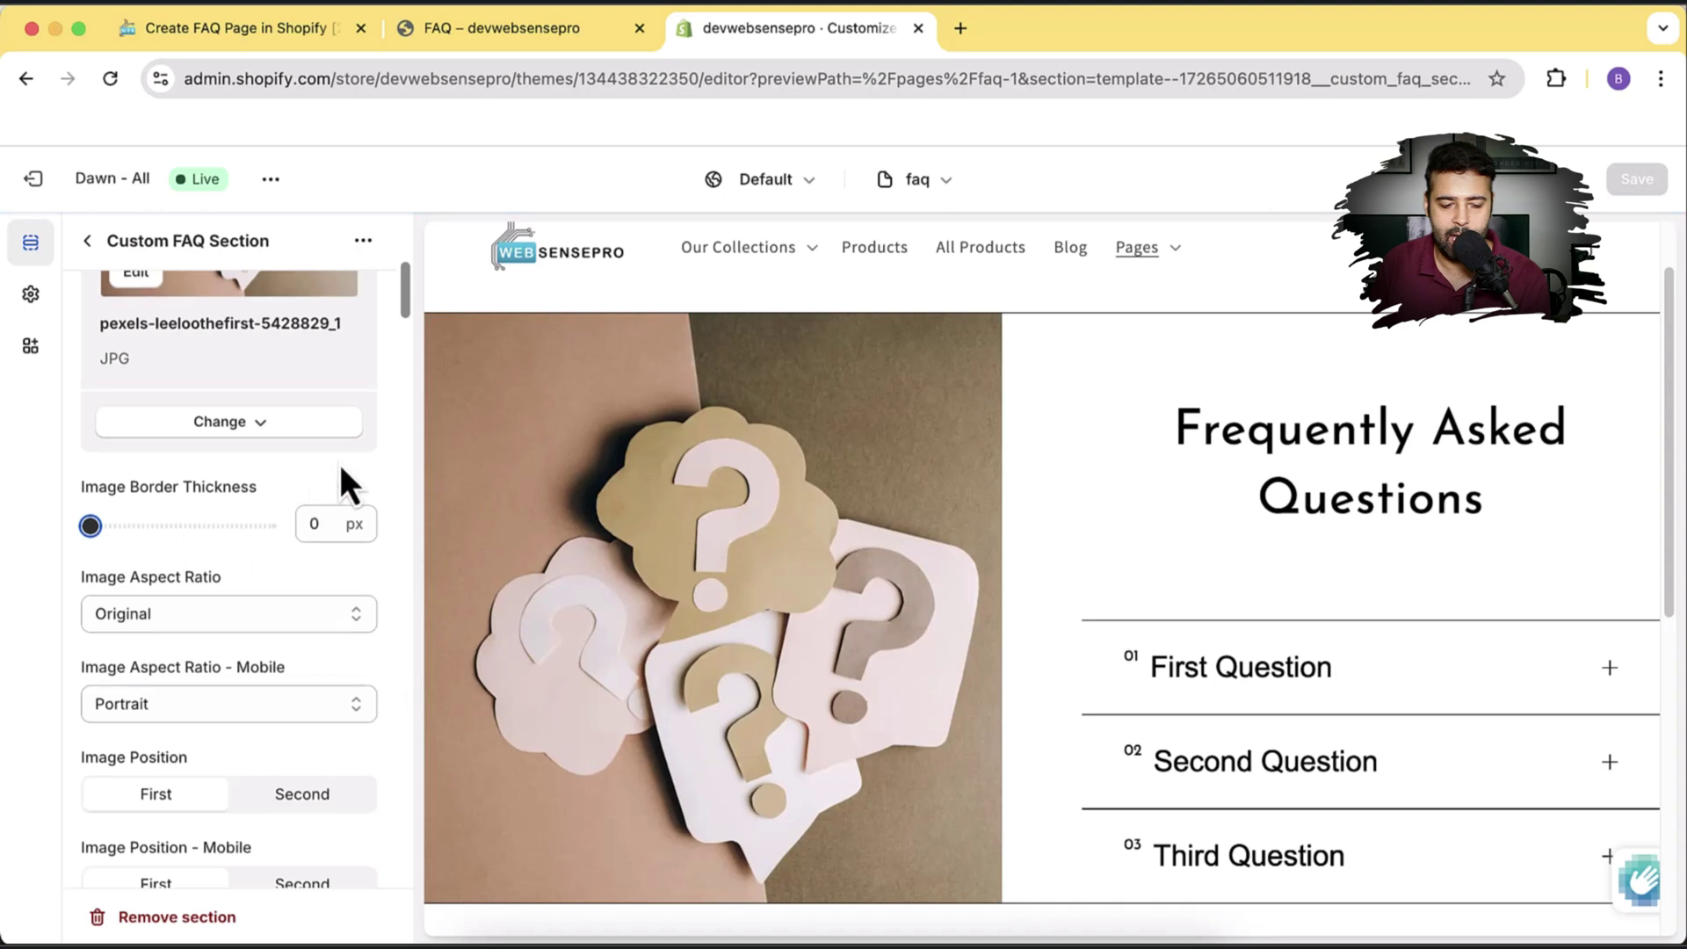
Step: Try Landscape for the desktop image aspect ratio, revert to Original, and preview at mobile width
scroll(339, 492, down, 1)
scroll(757, 513, down, 1)
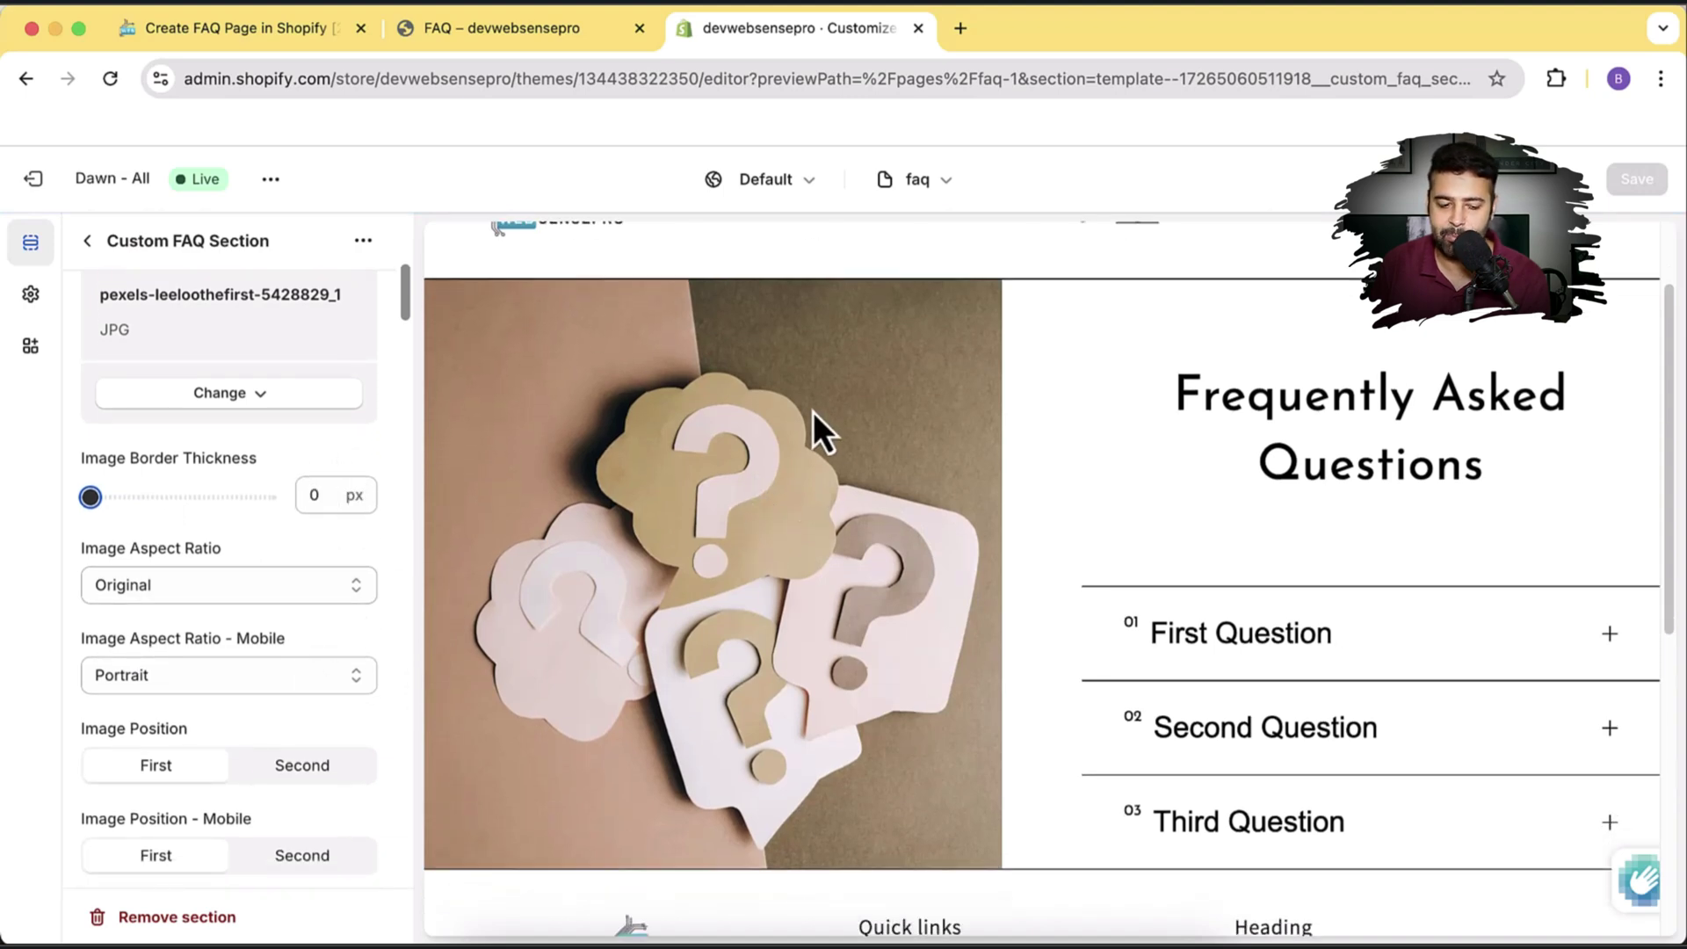
click(292, 587)
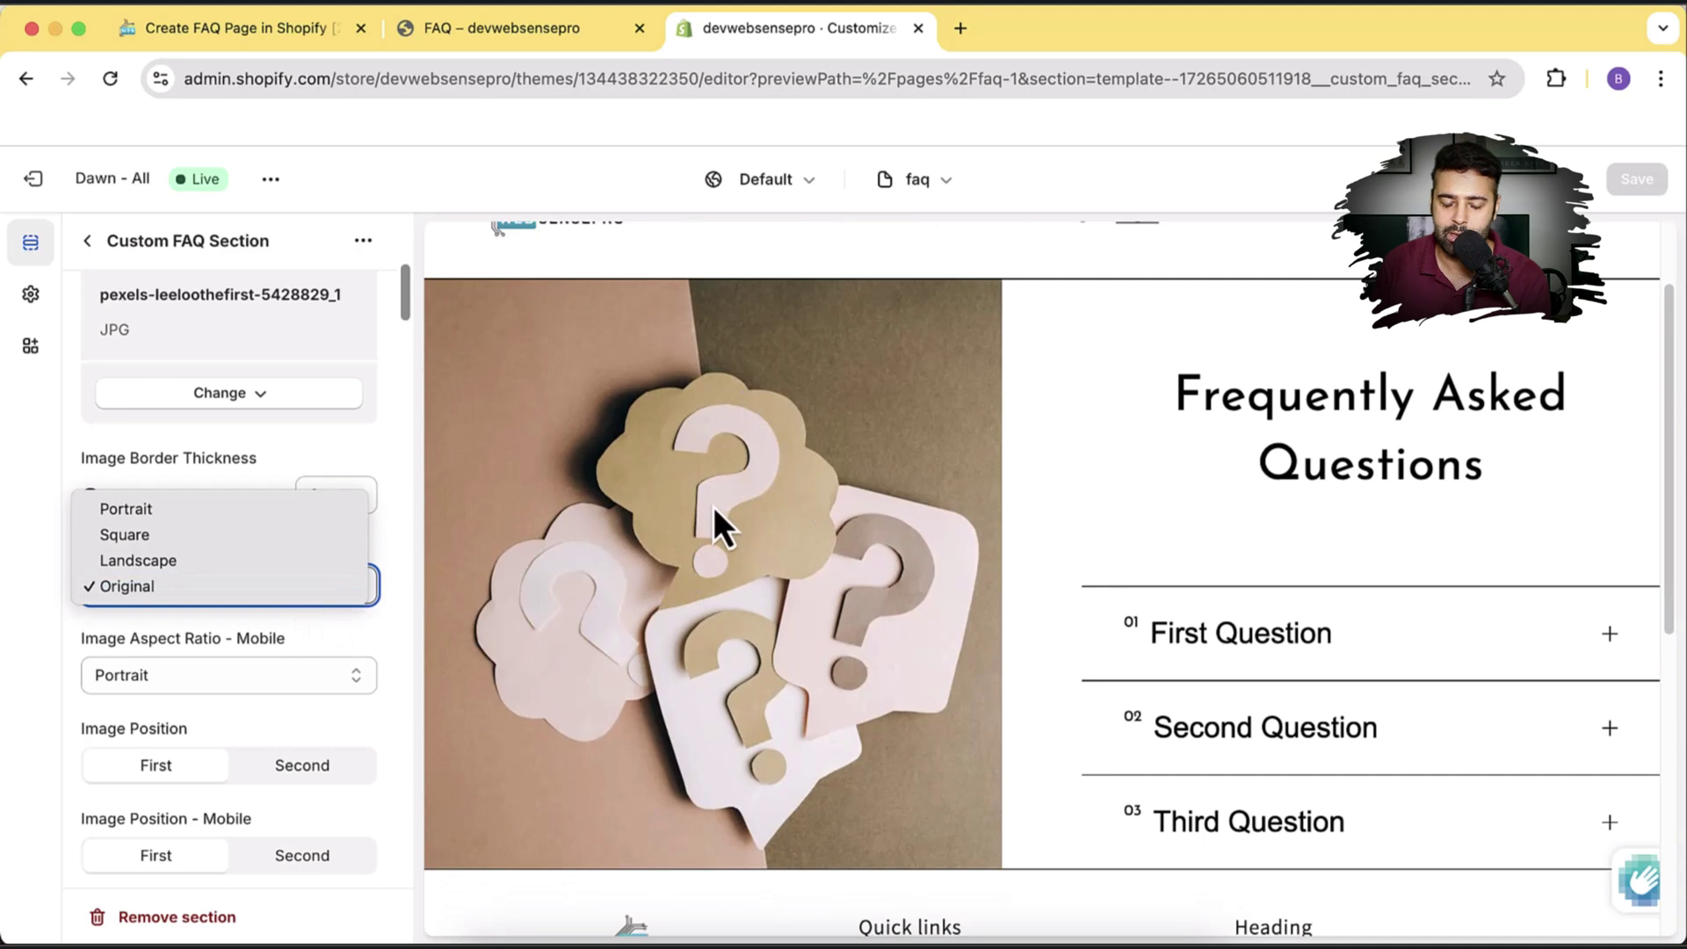
click(204, 561)
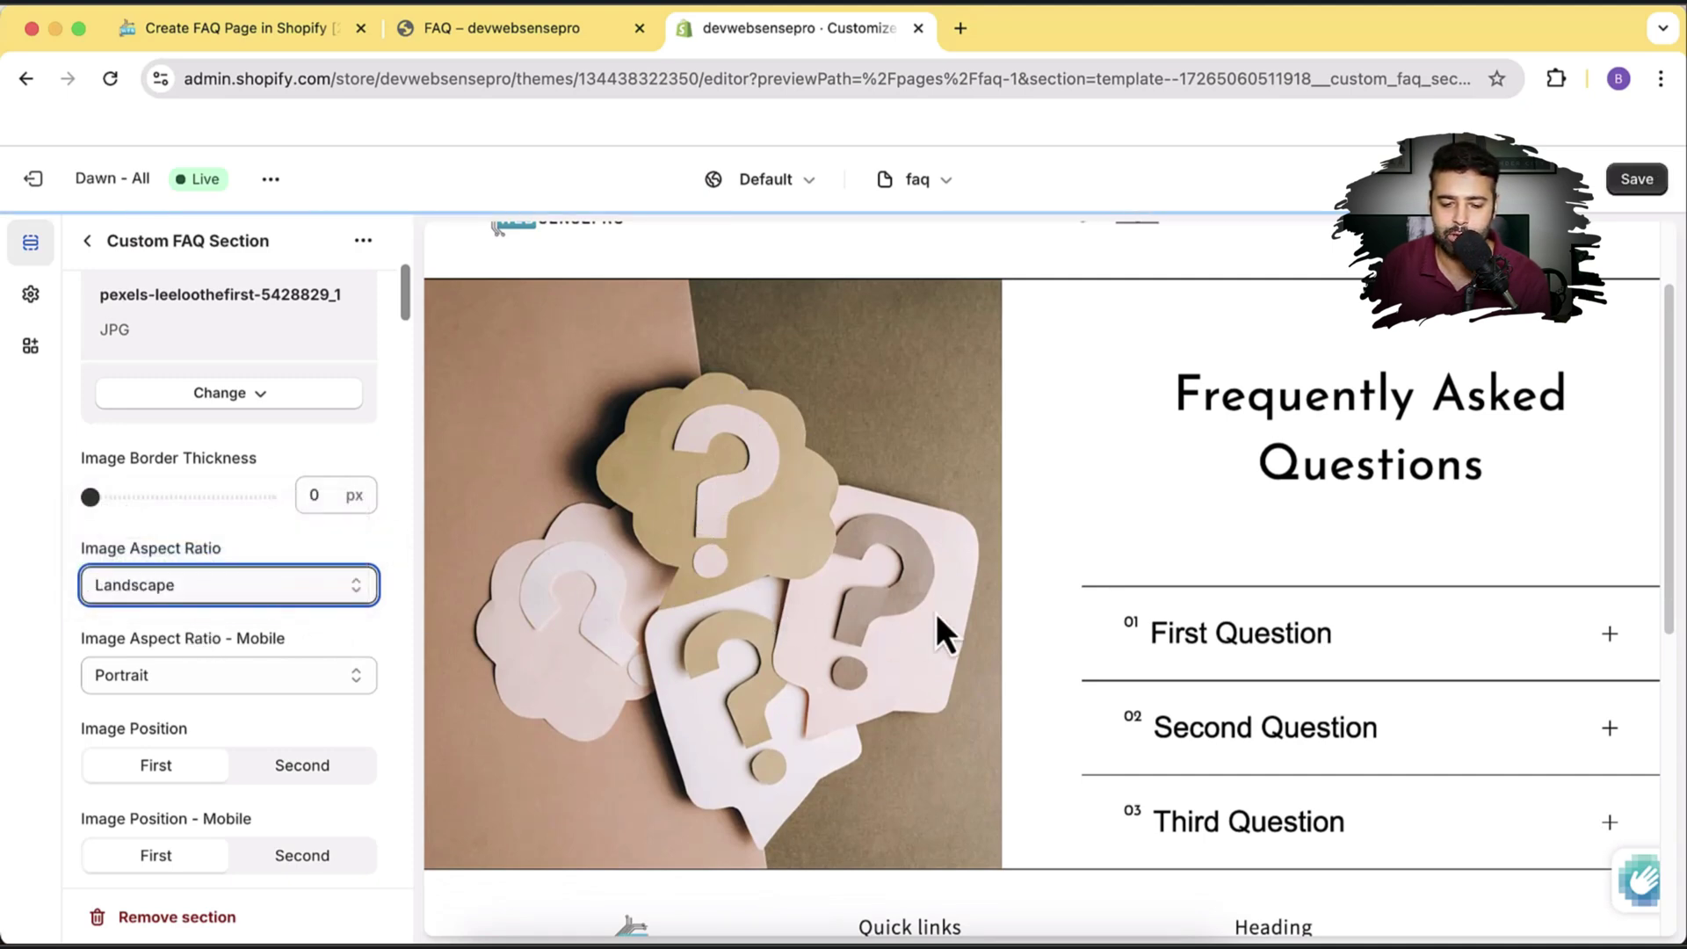
click(277, 588)
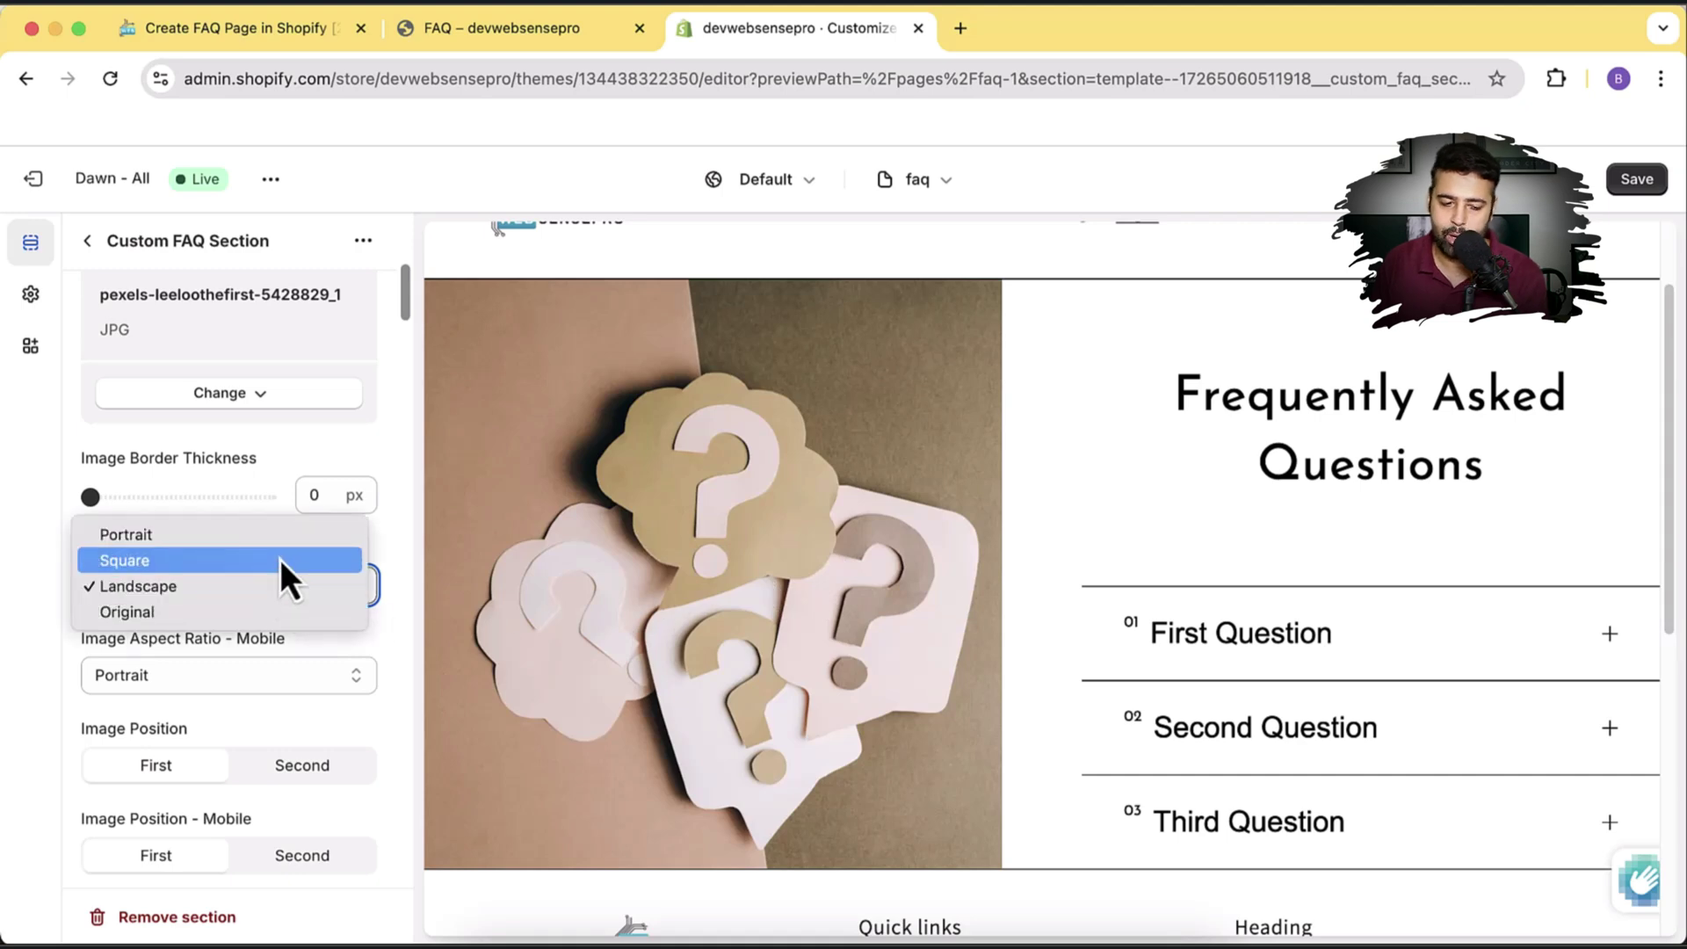
click(260, 615)
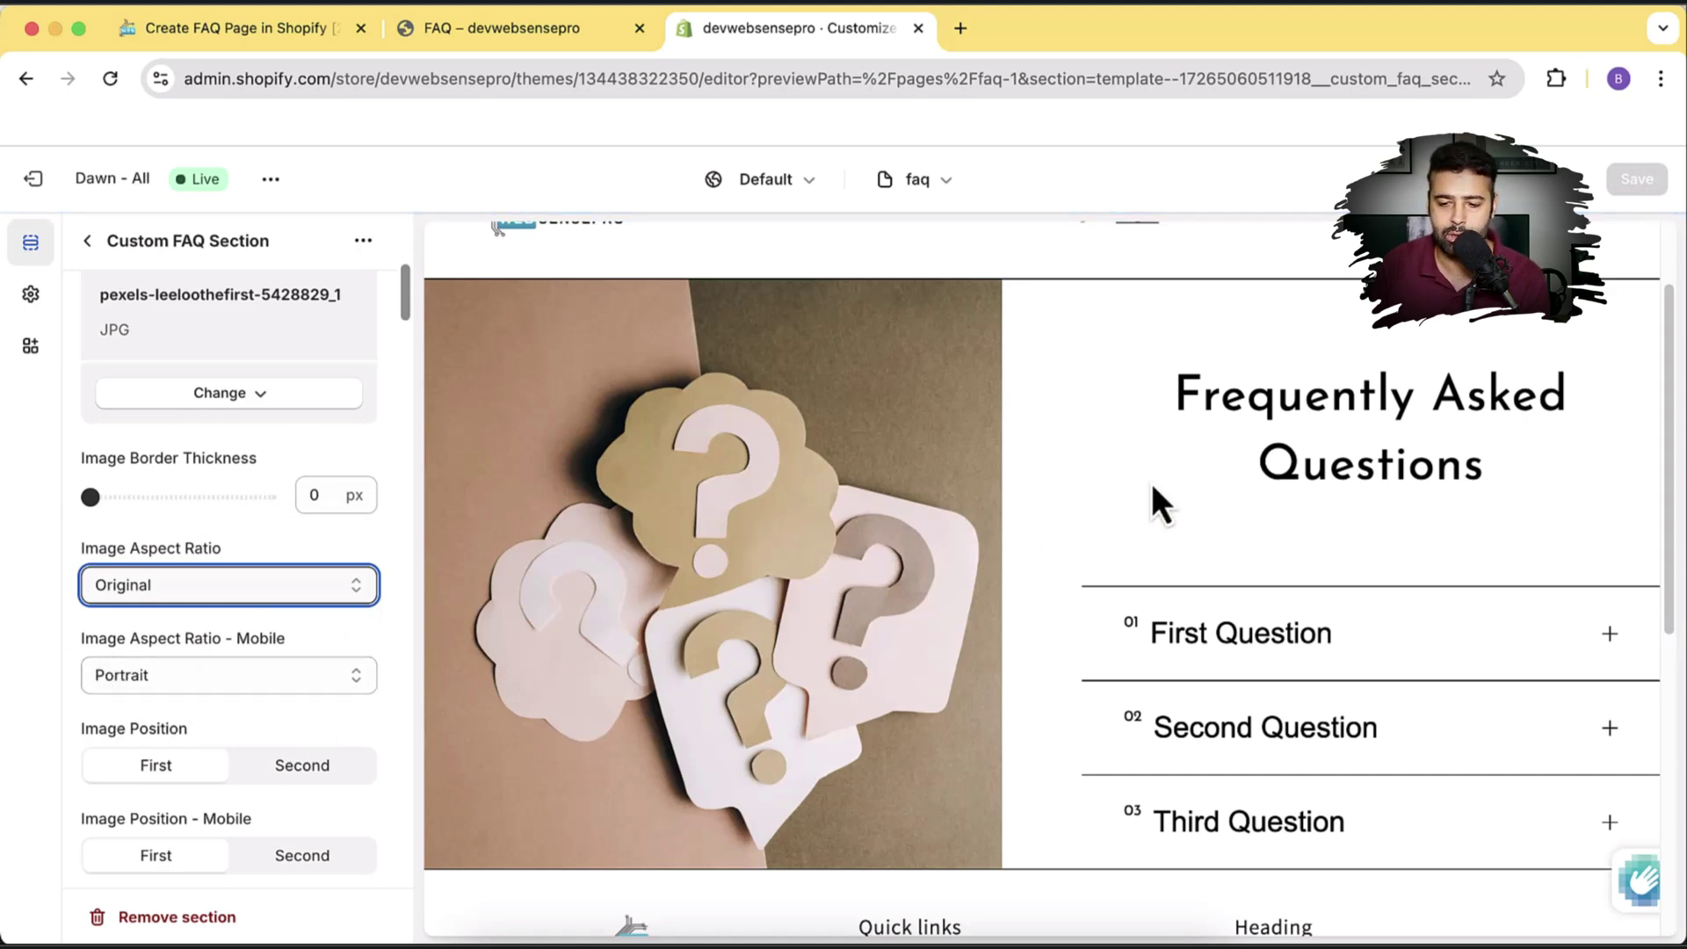
click(1459, 193)
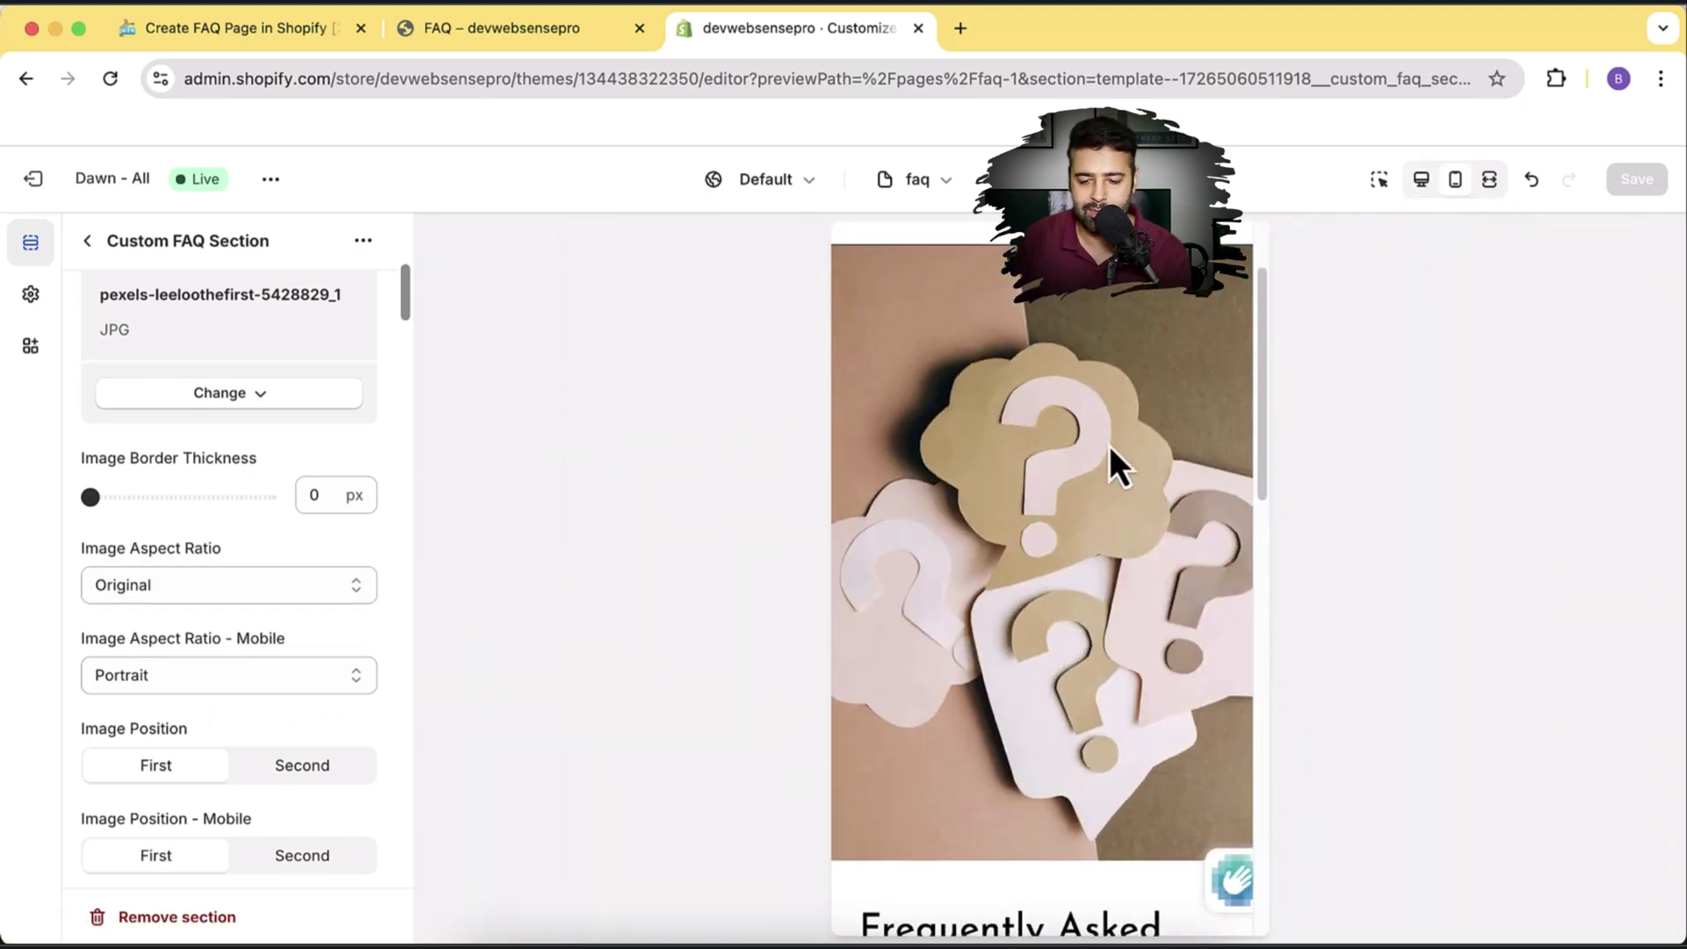
Step: Set the mobile image aspect ratio to Square and switch the preview back to desktop width
click(240, 674)
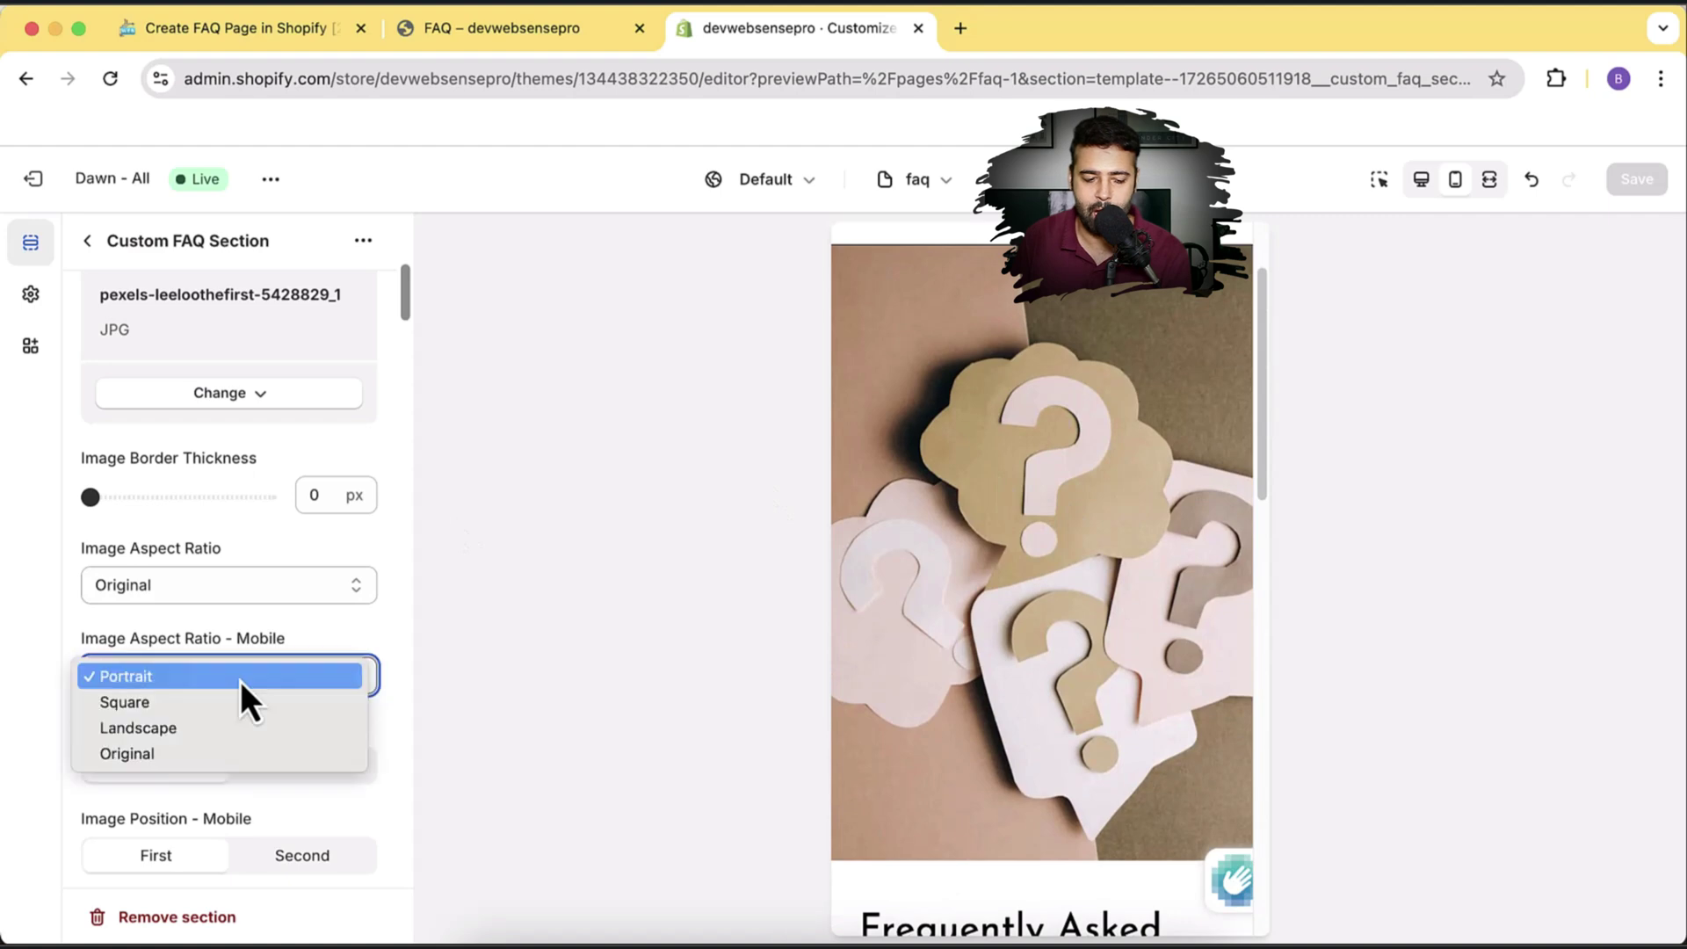
click(244, 703)
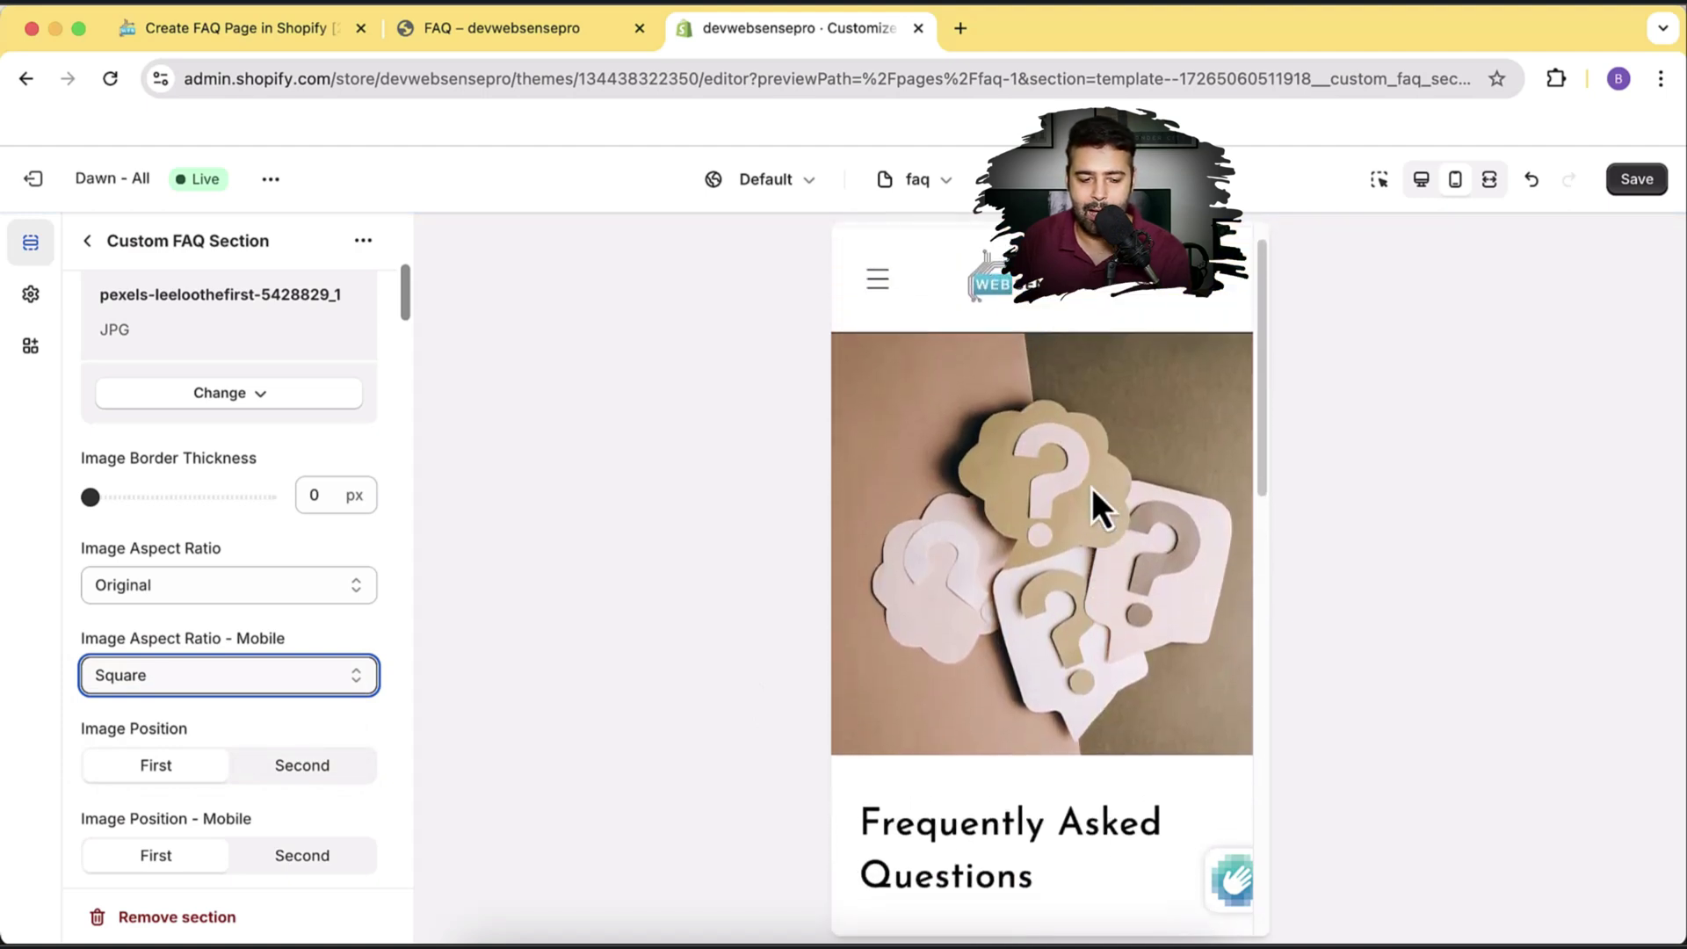
click(323, 678)
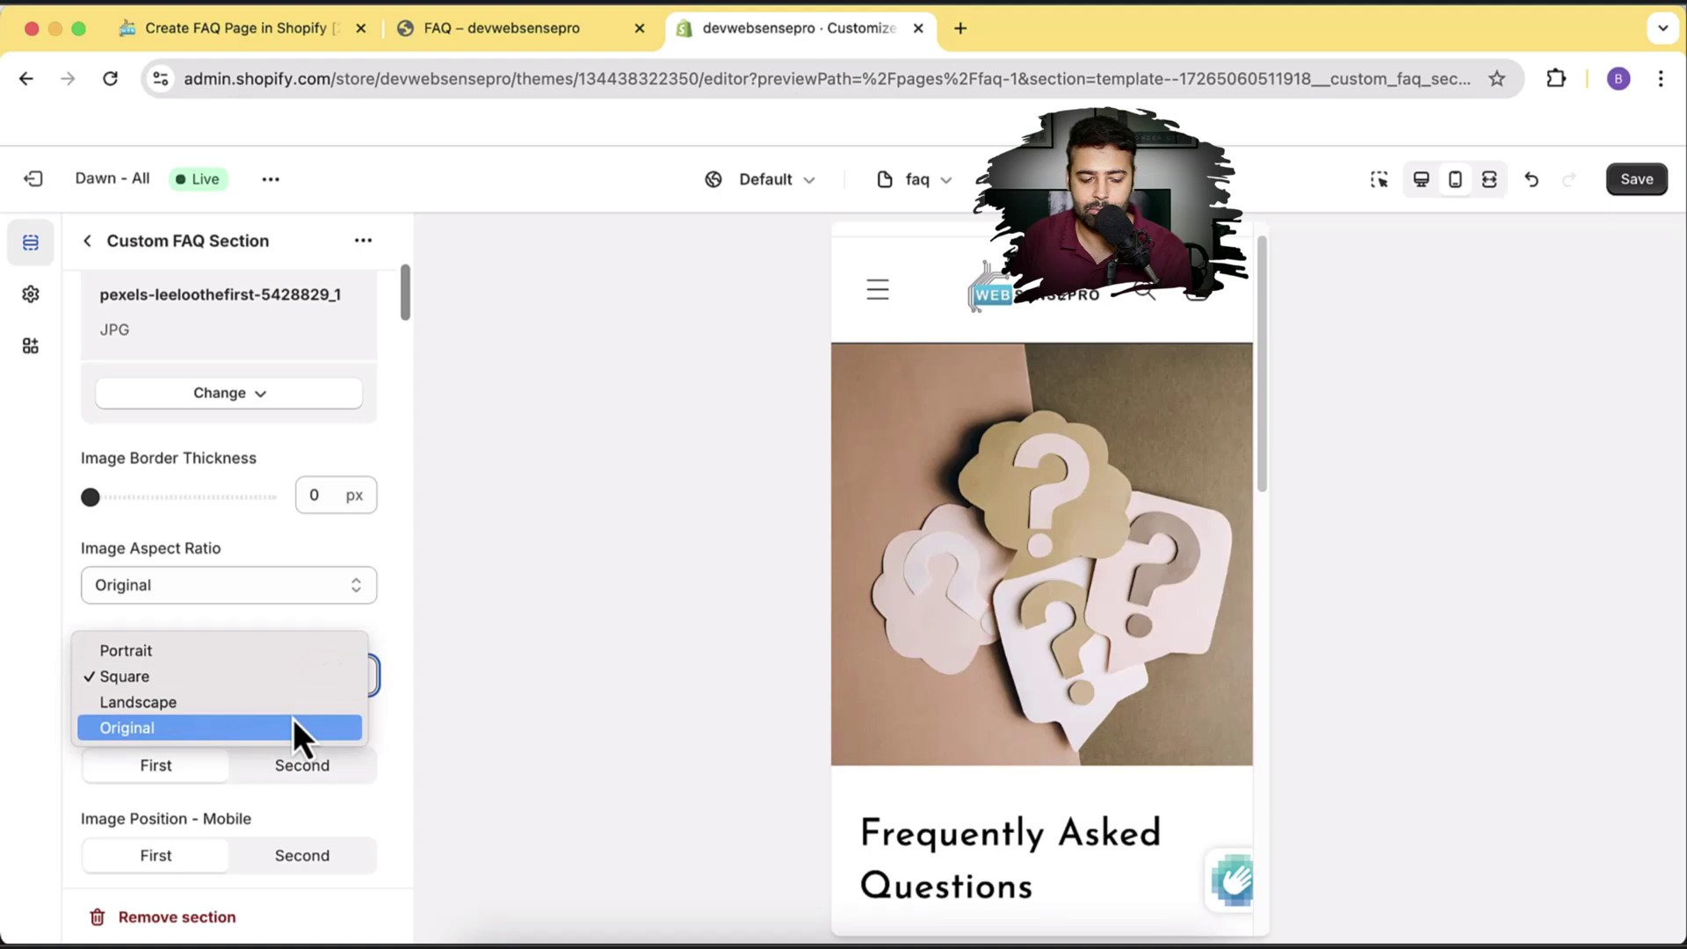
click(400, 573)
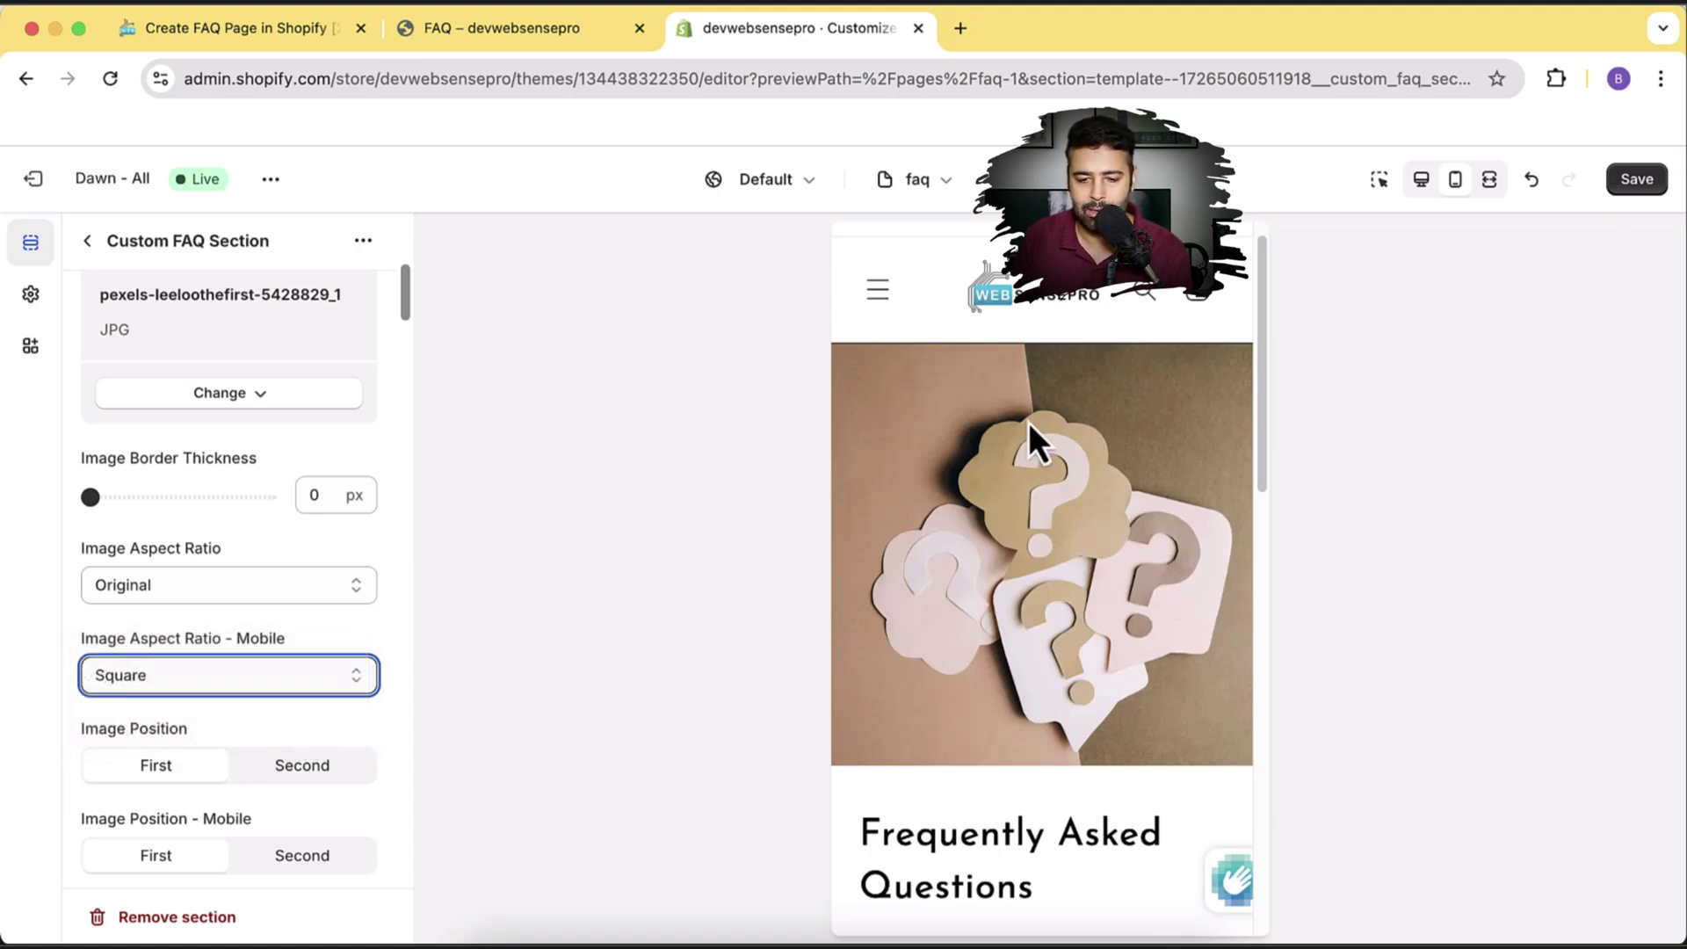
scroll(1103, 382, down, 5)
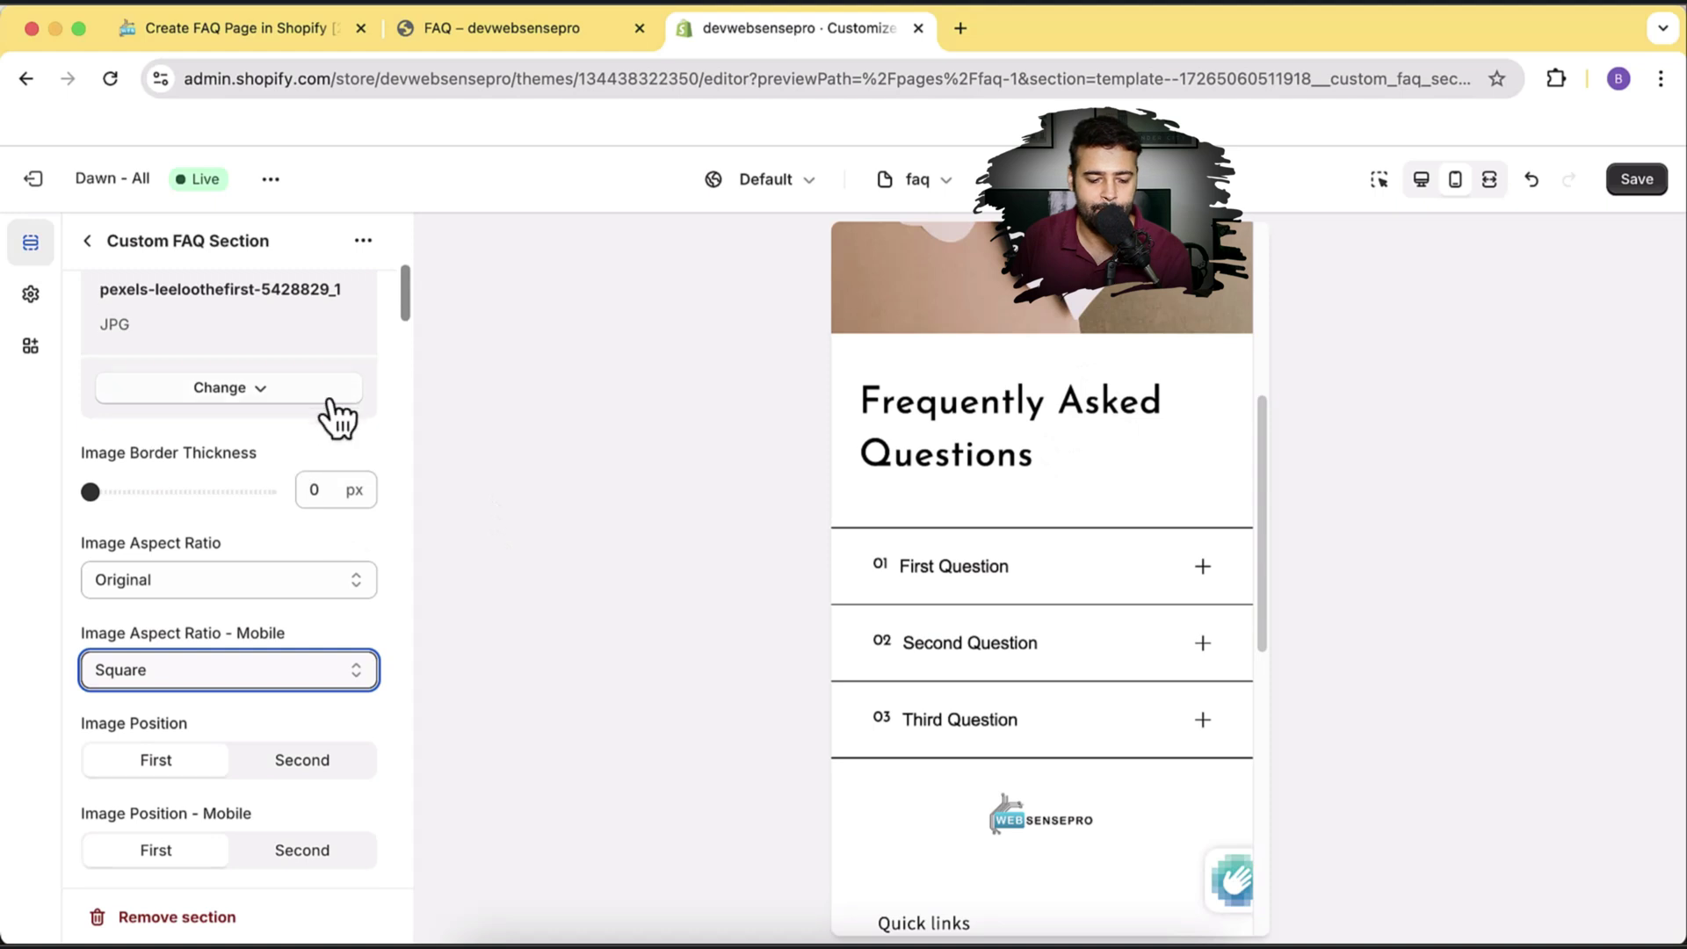
scroll(335, 414, down, 3)
scroll(334, 414, down, 1)
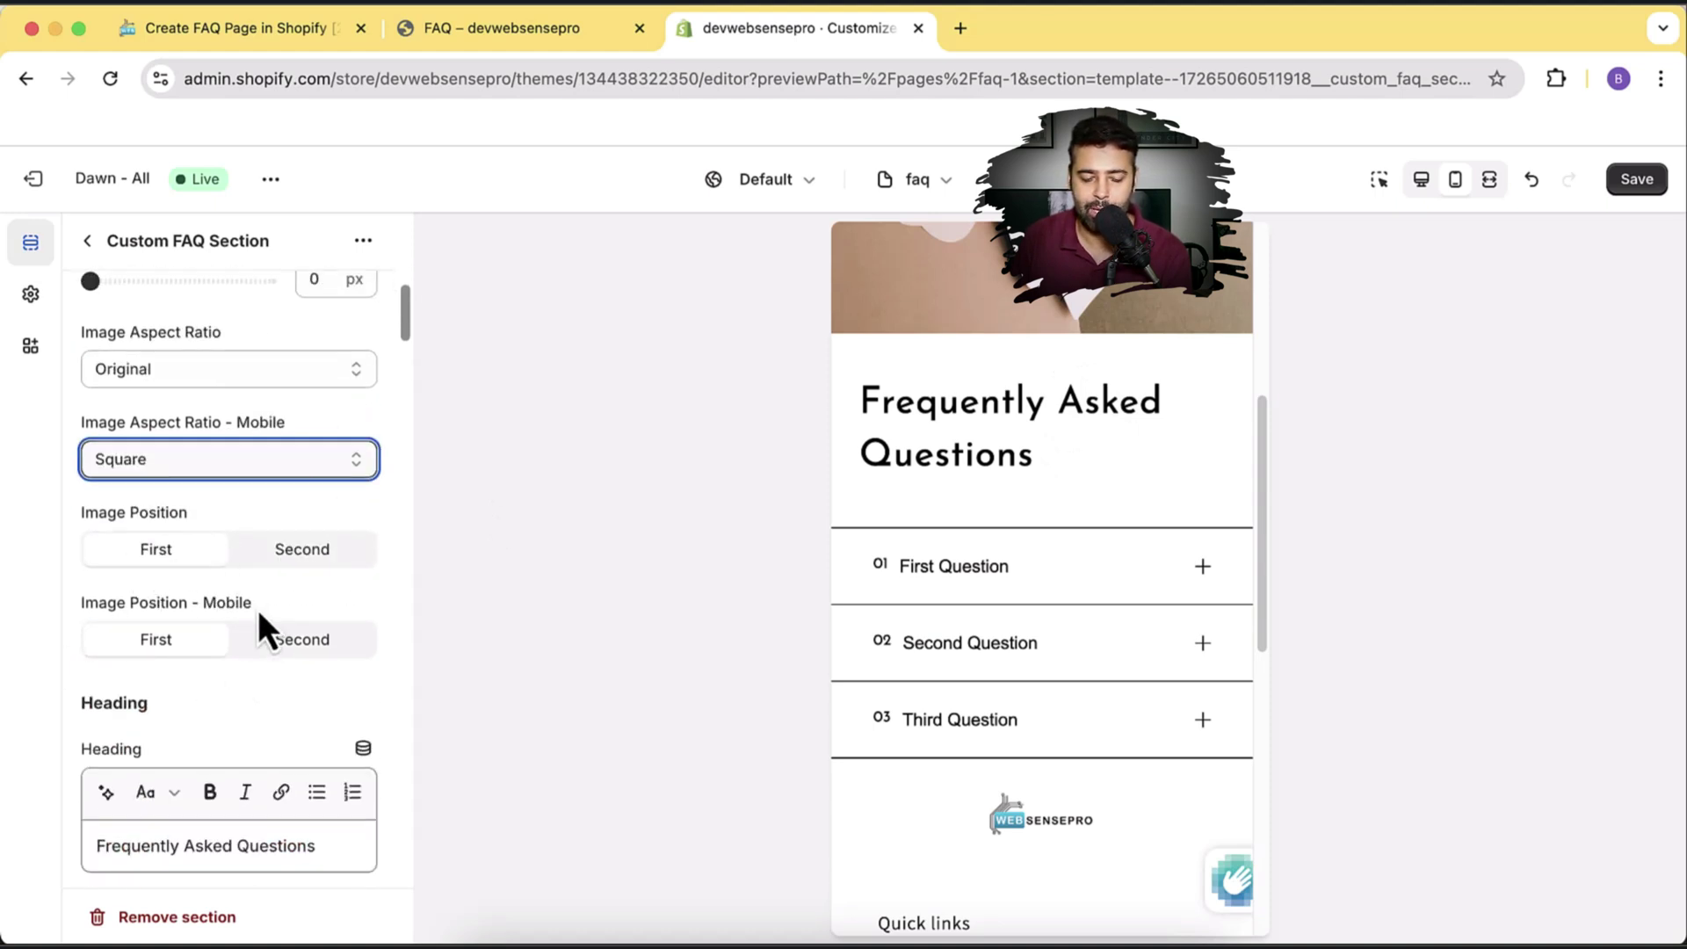
click(1421, 195)
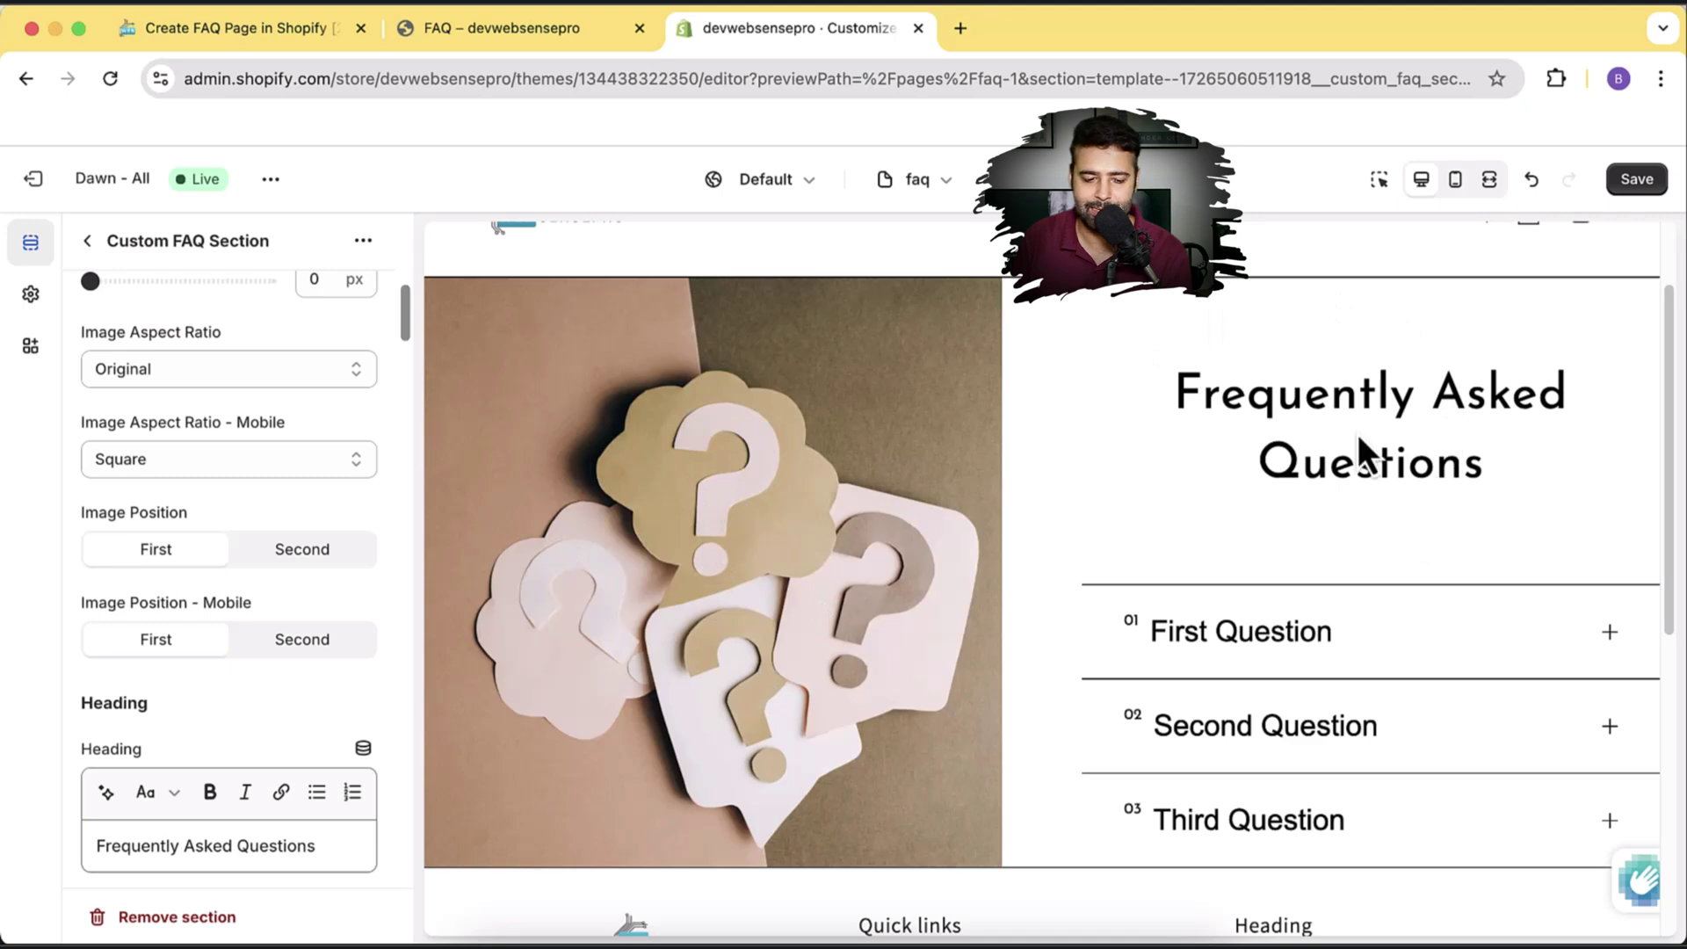
click(295, 560)
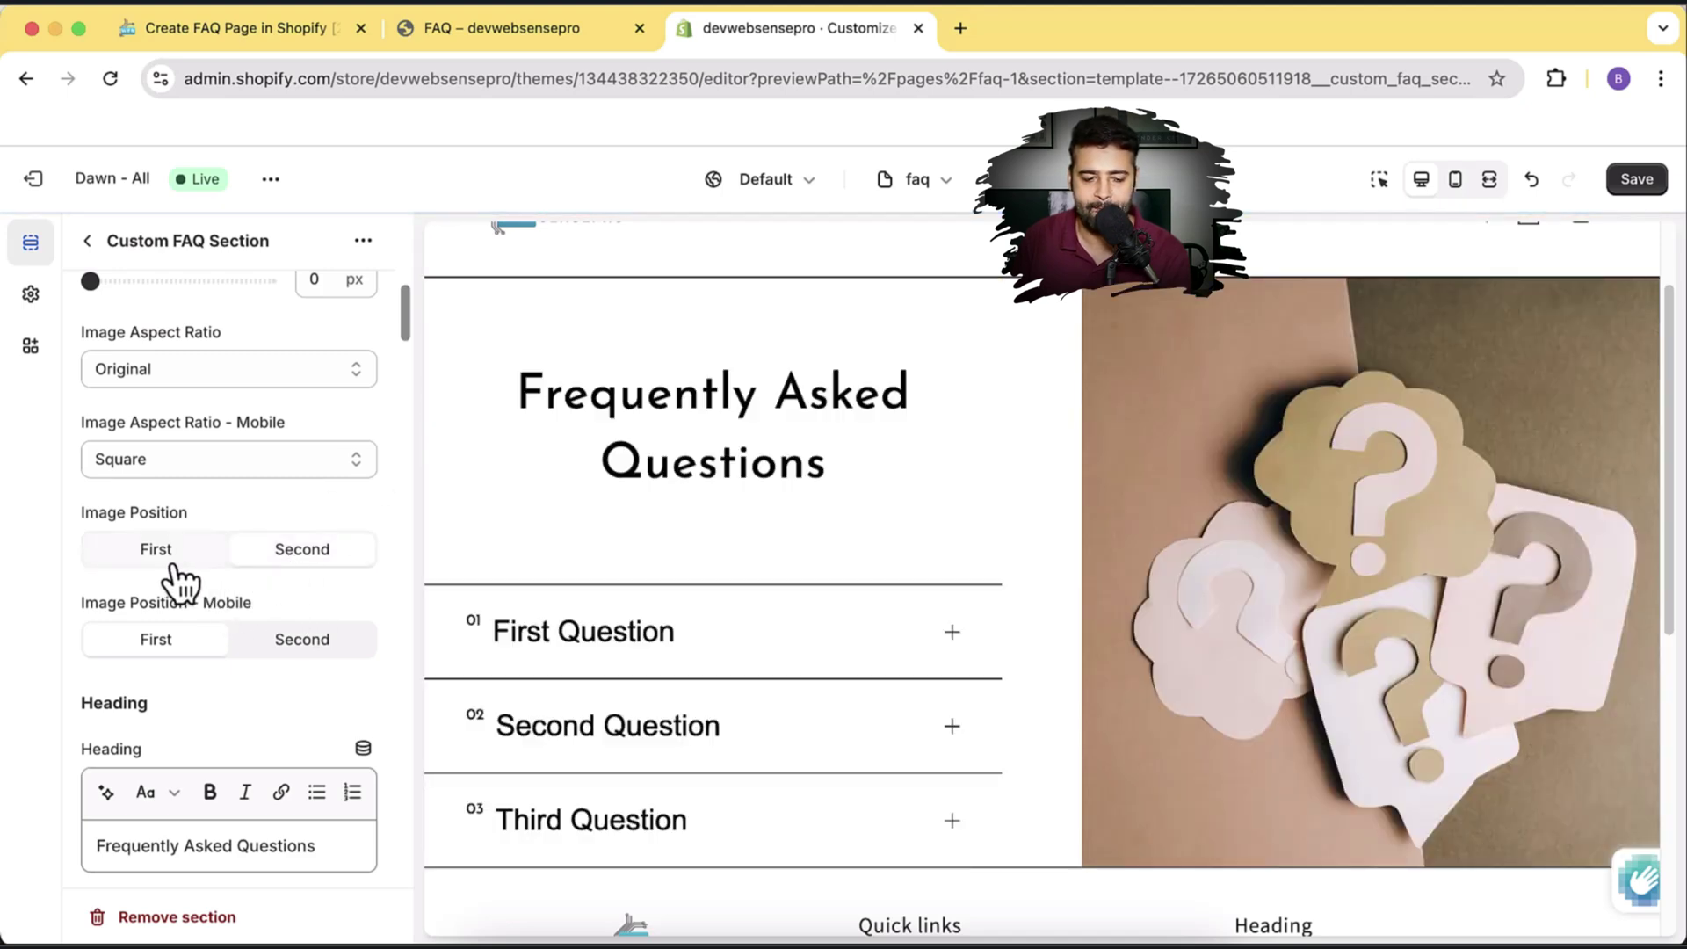
click(175, 562)
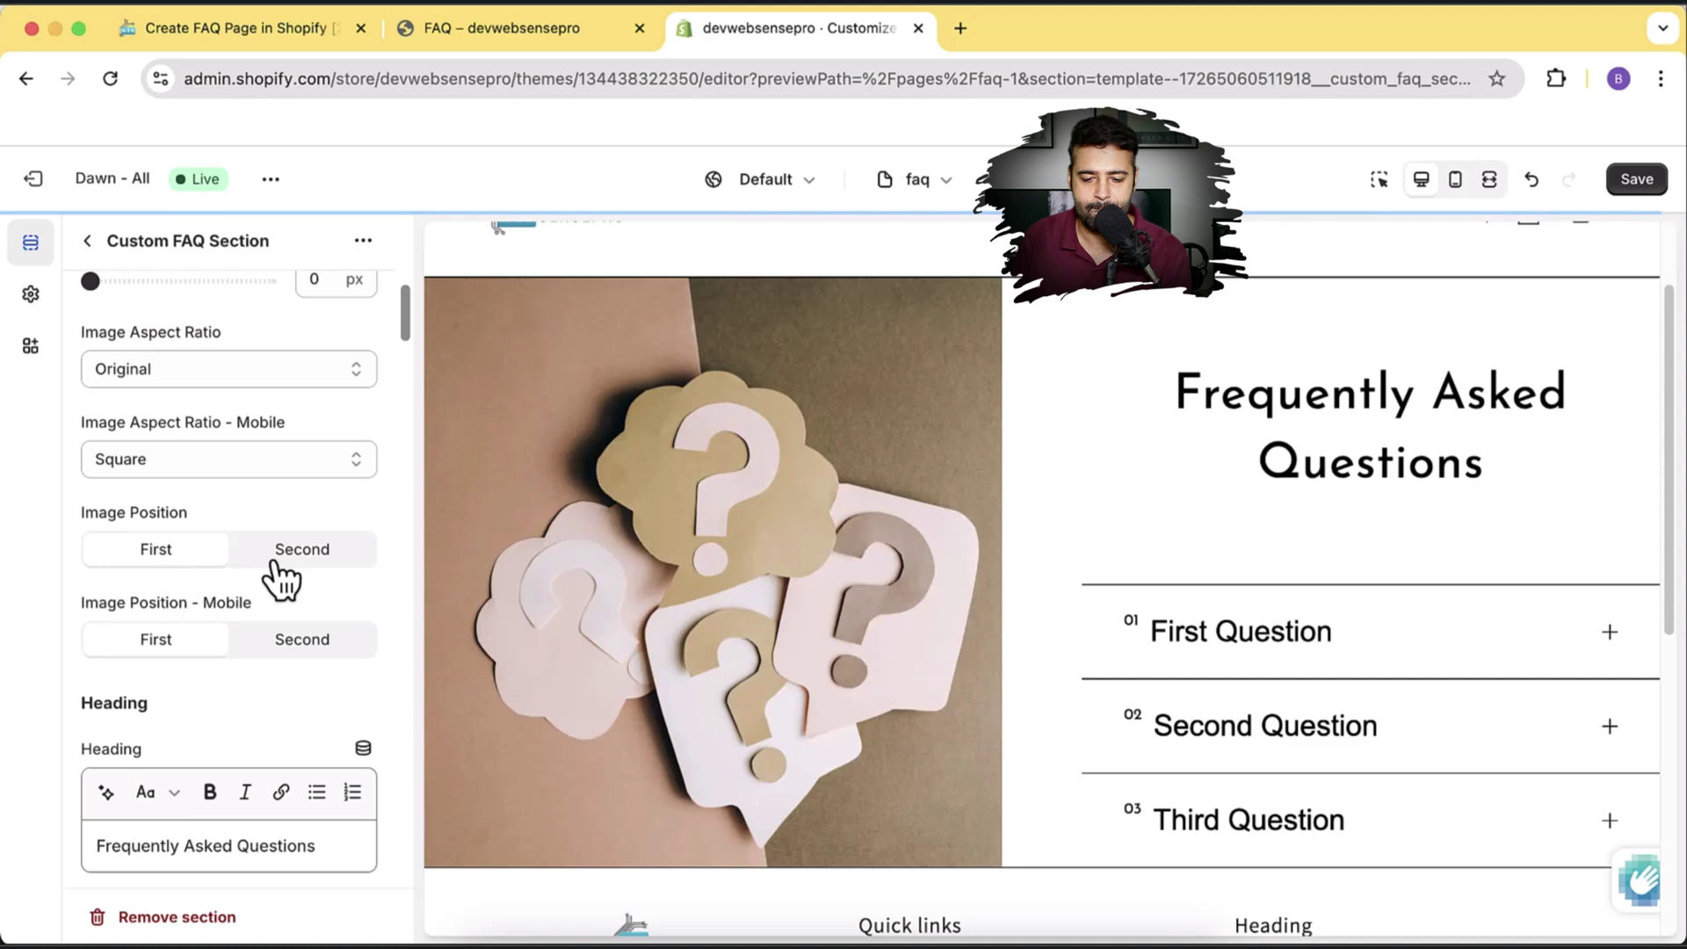
click(308, 560)
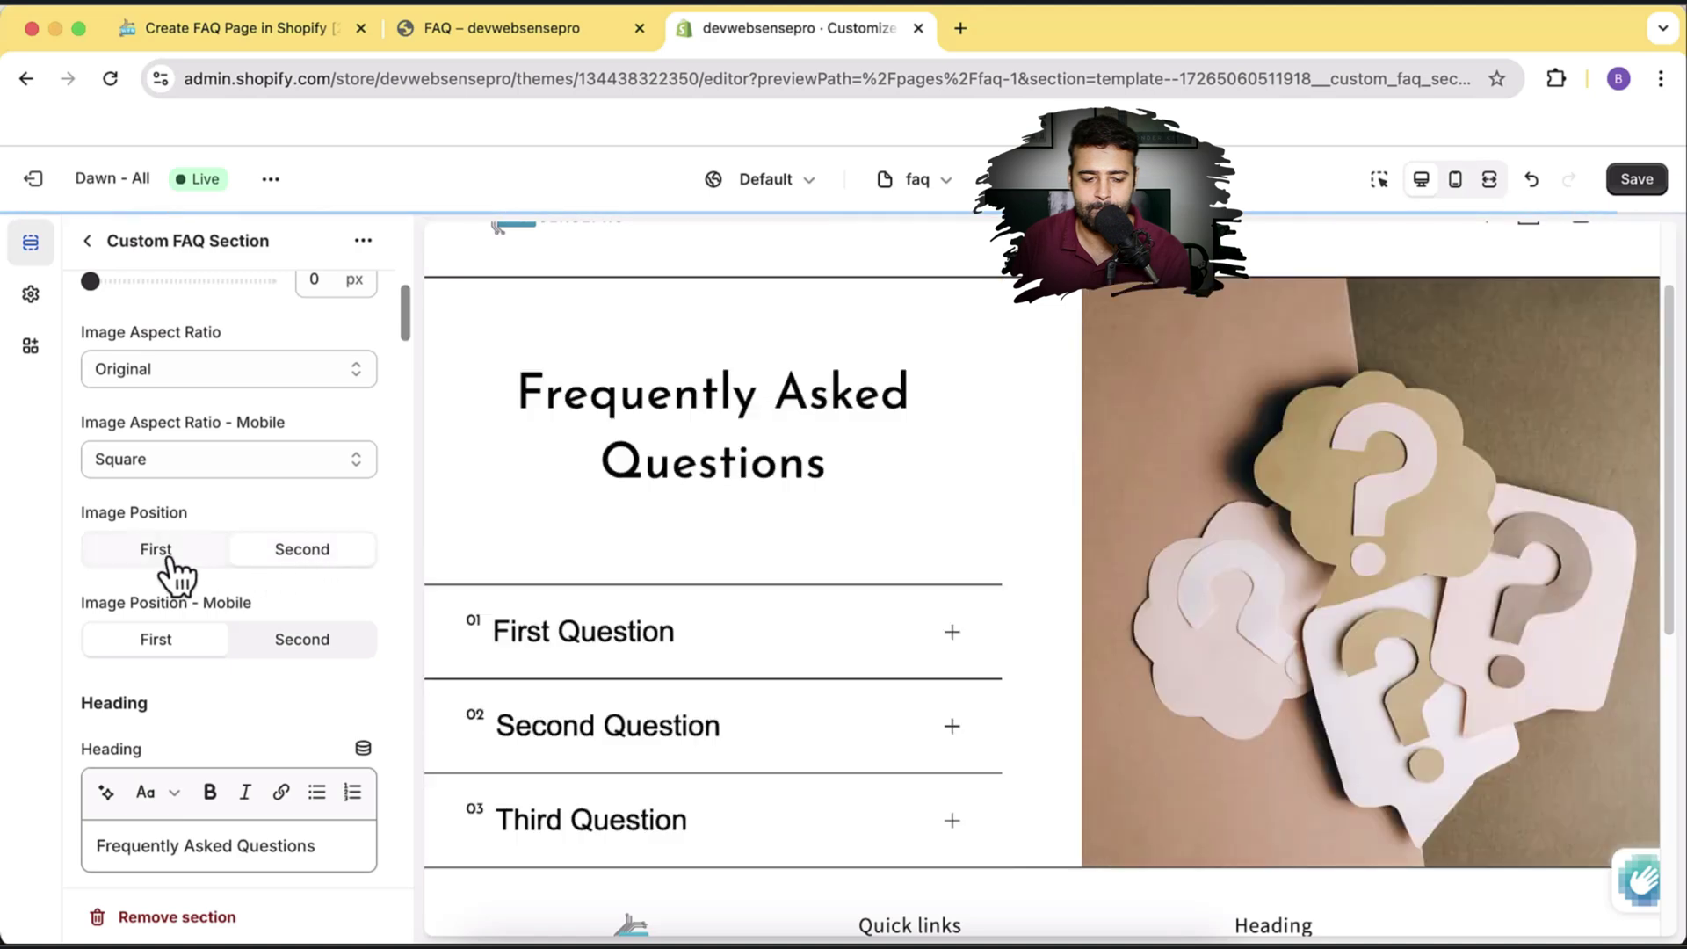
click(167, 560)
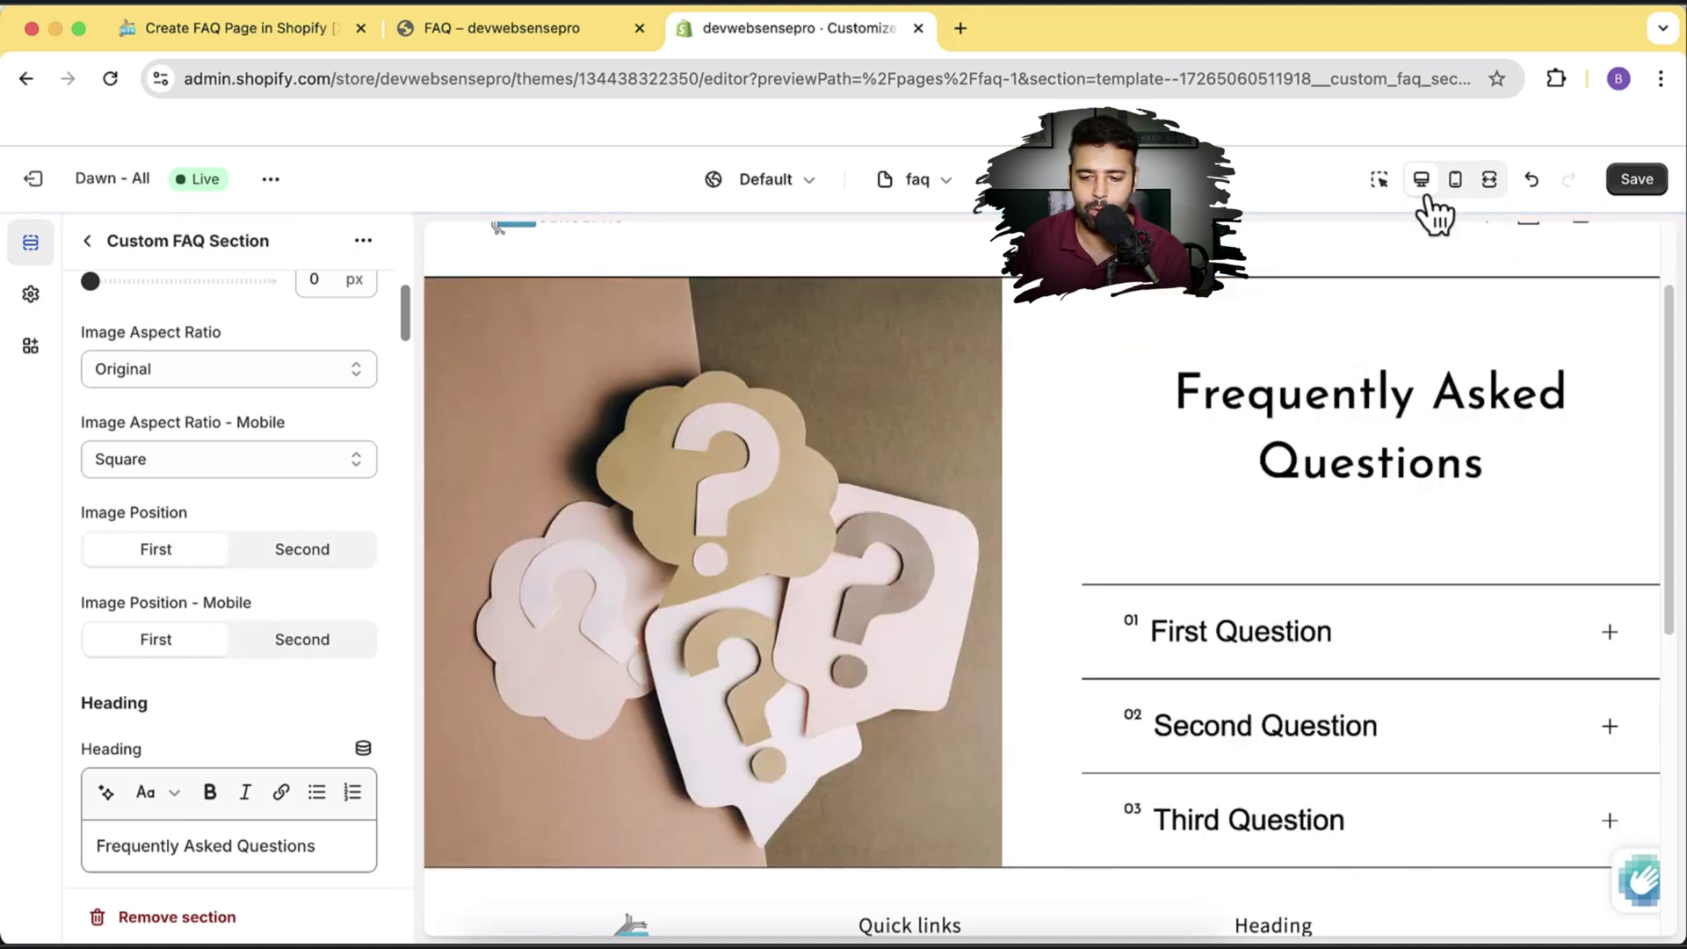
click(1455, 180)
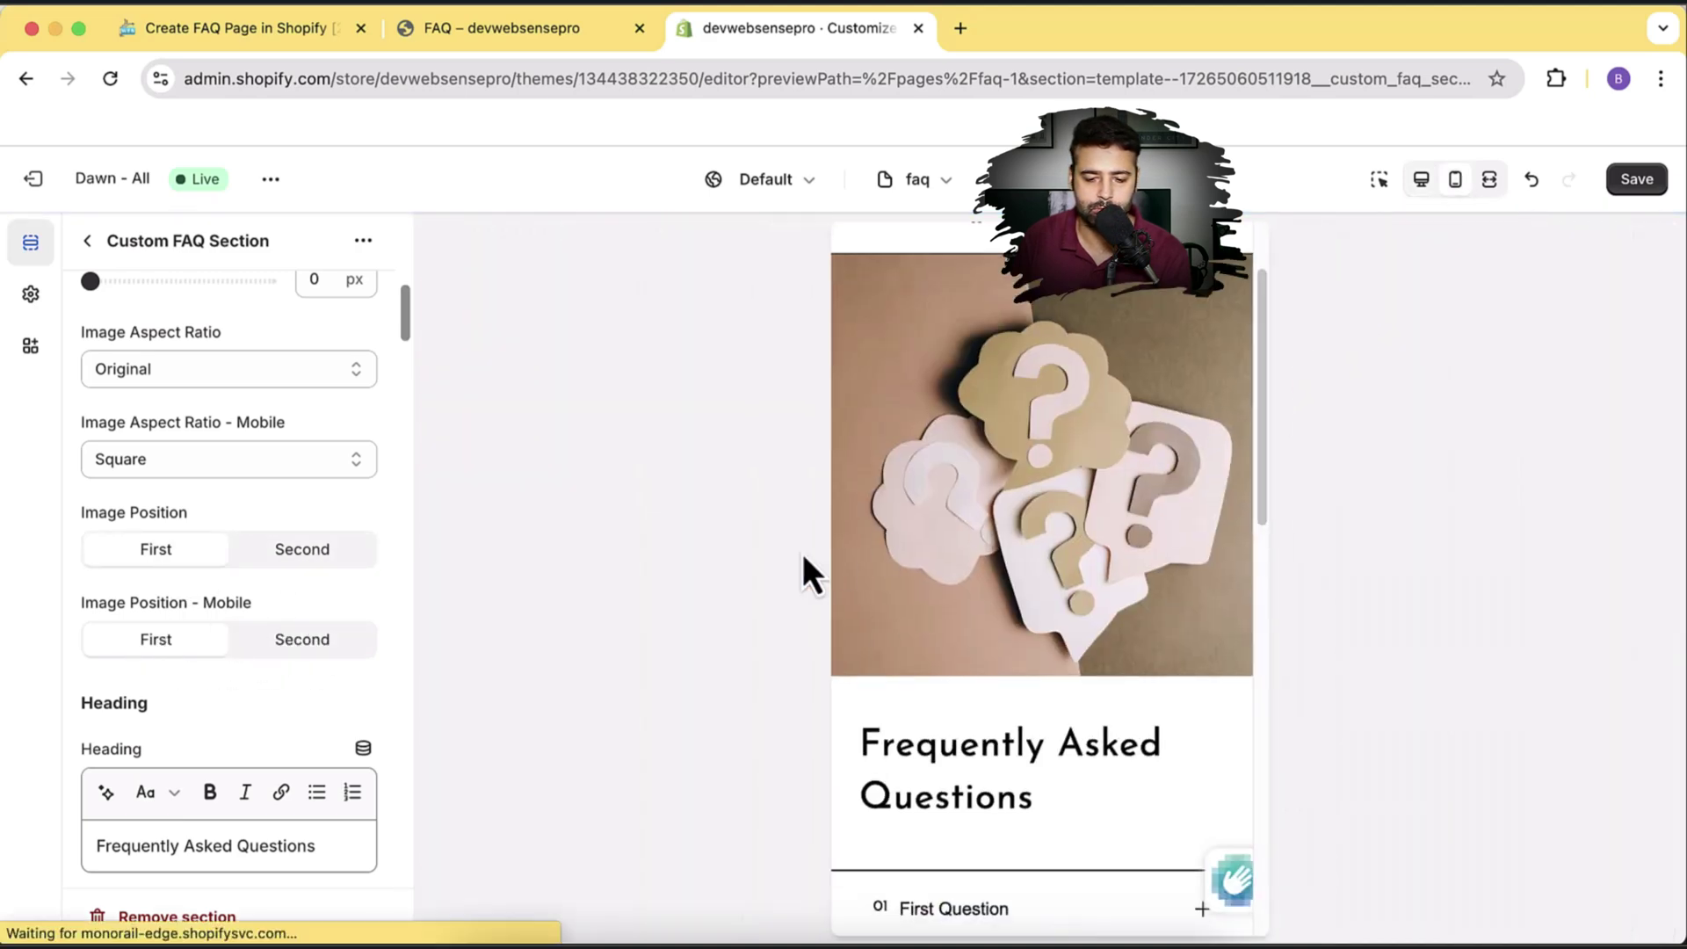
click(312, 643)
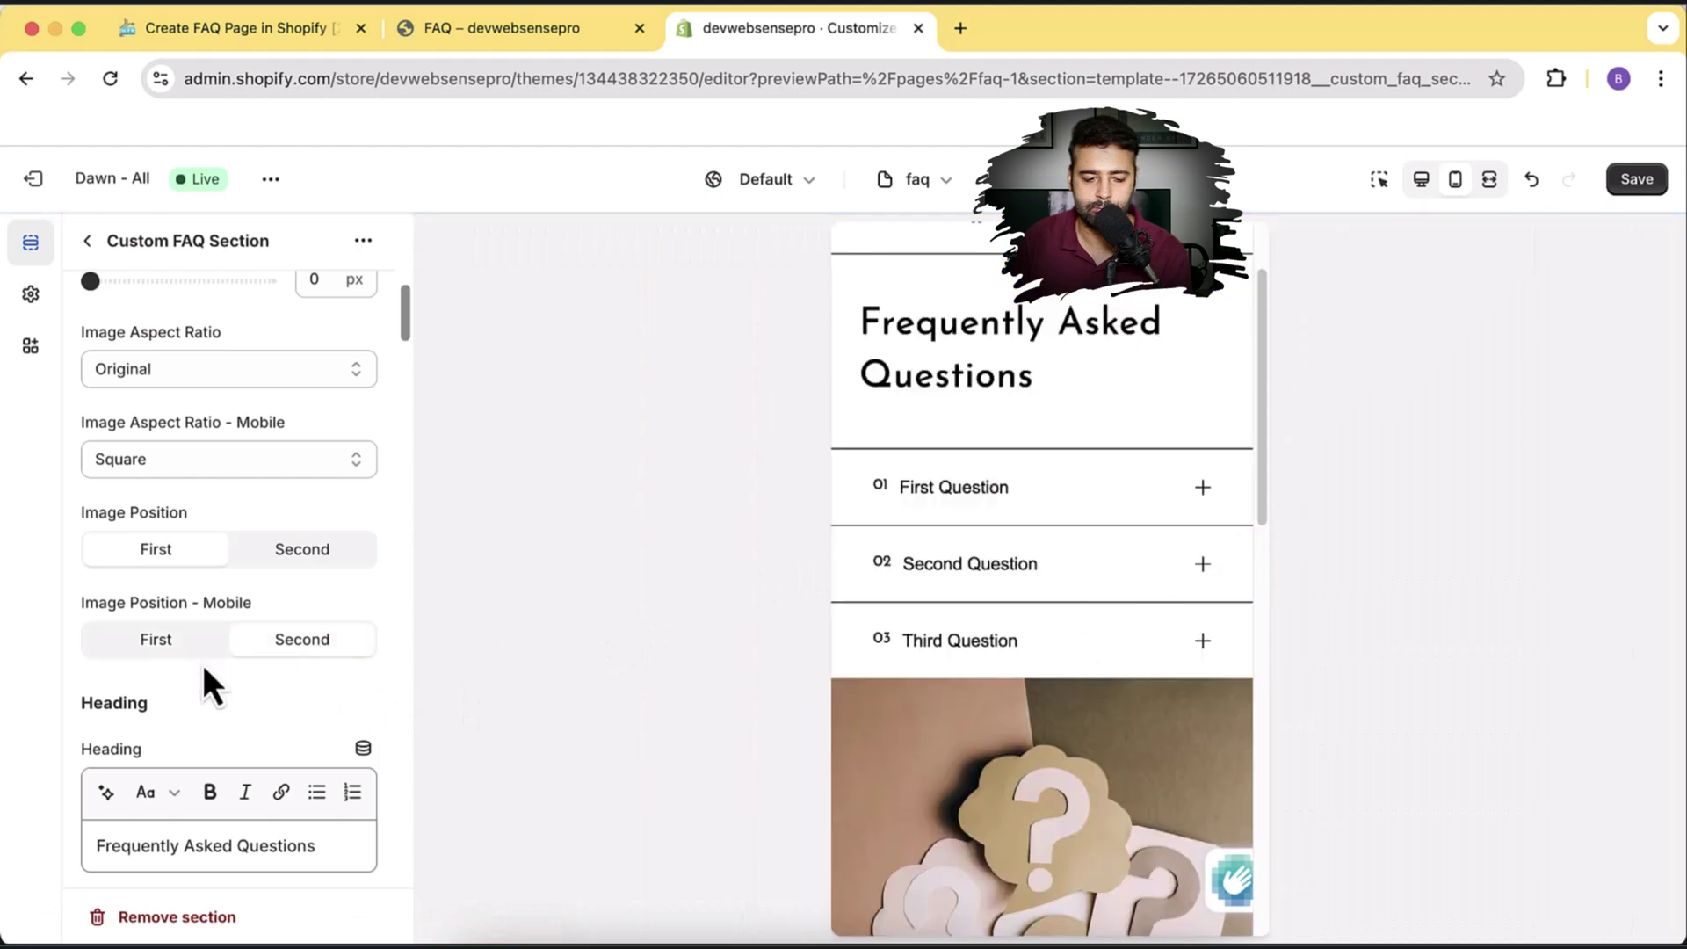
click(158, 641)
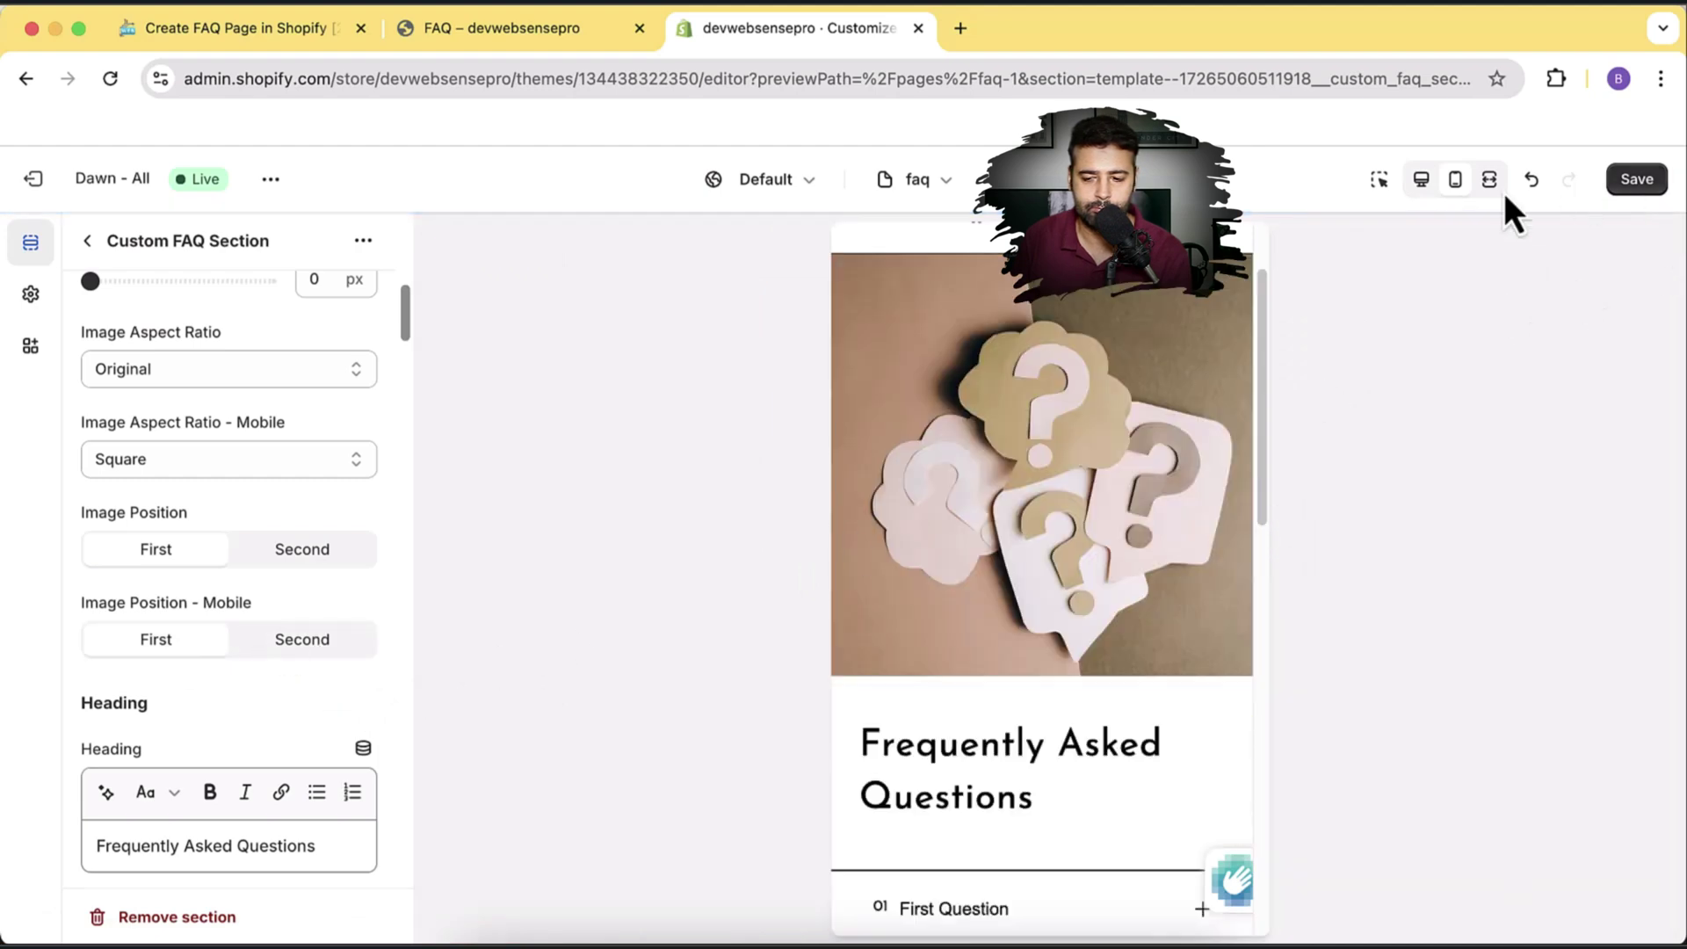
click(1421, 180)
Step: Replace the section heading text with 'Questions'
scroll(299, 474, down, 3)
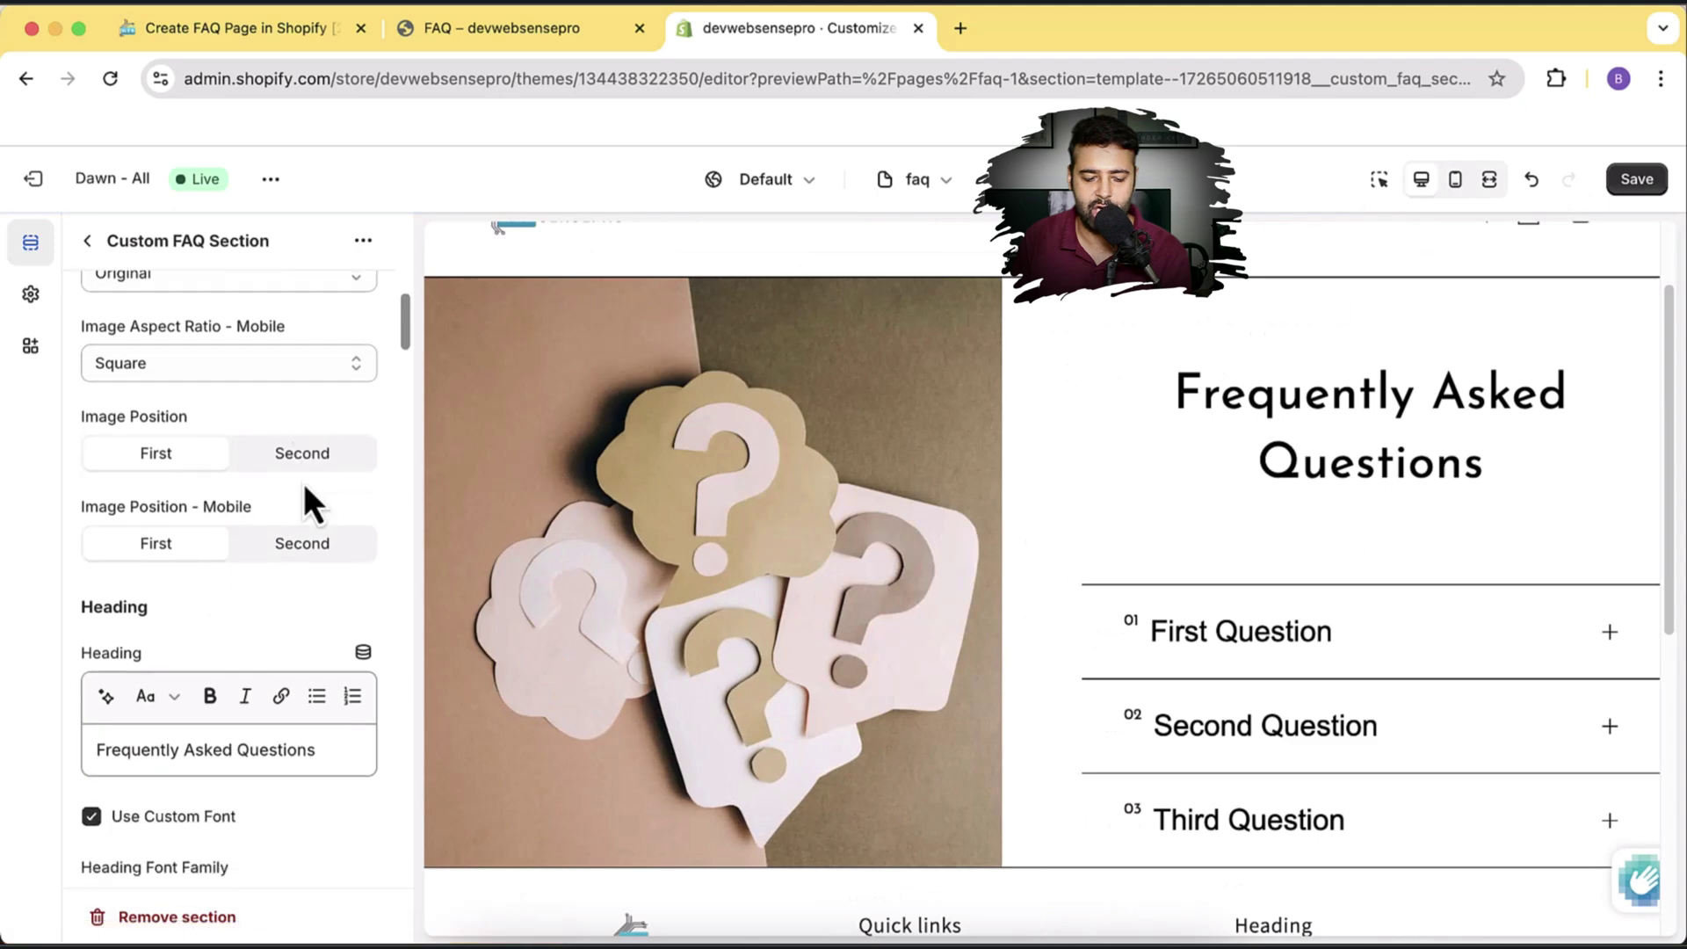
double_click(268, 706)
key(super+a)
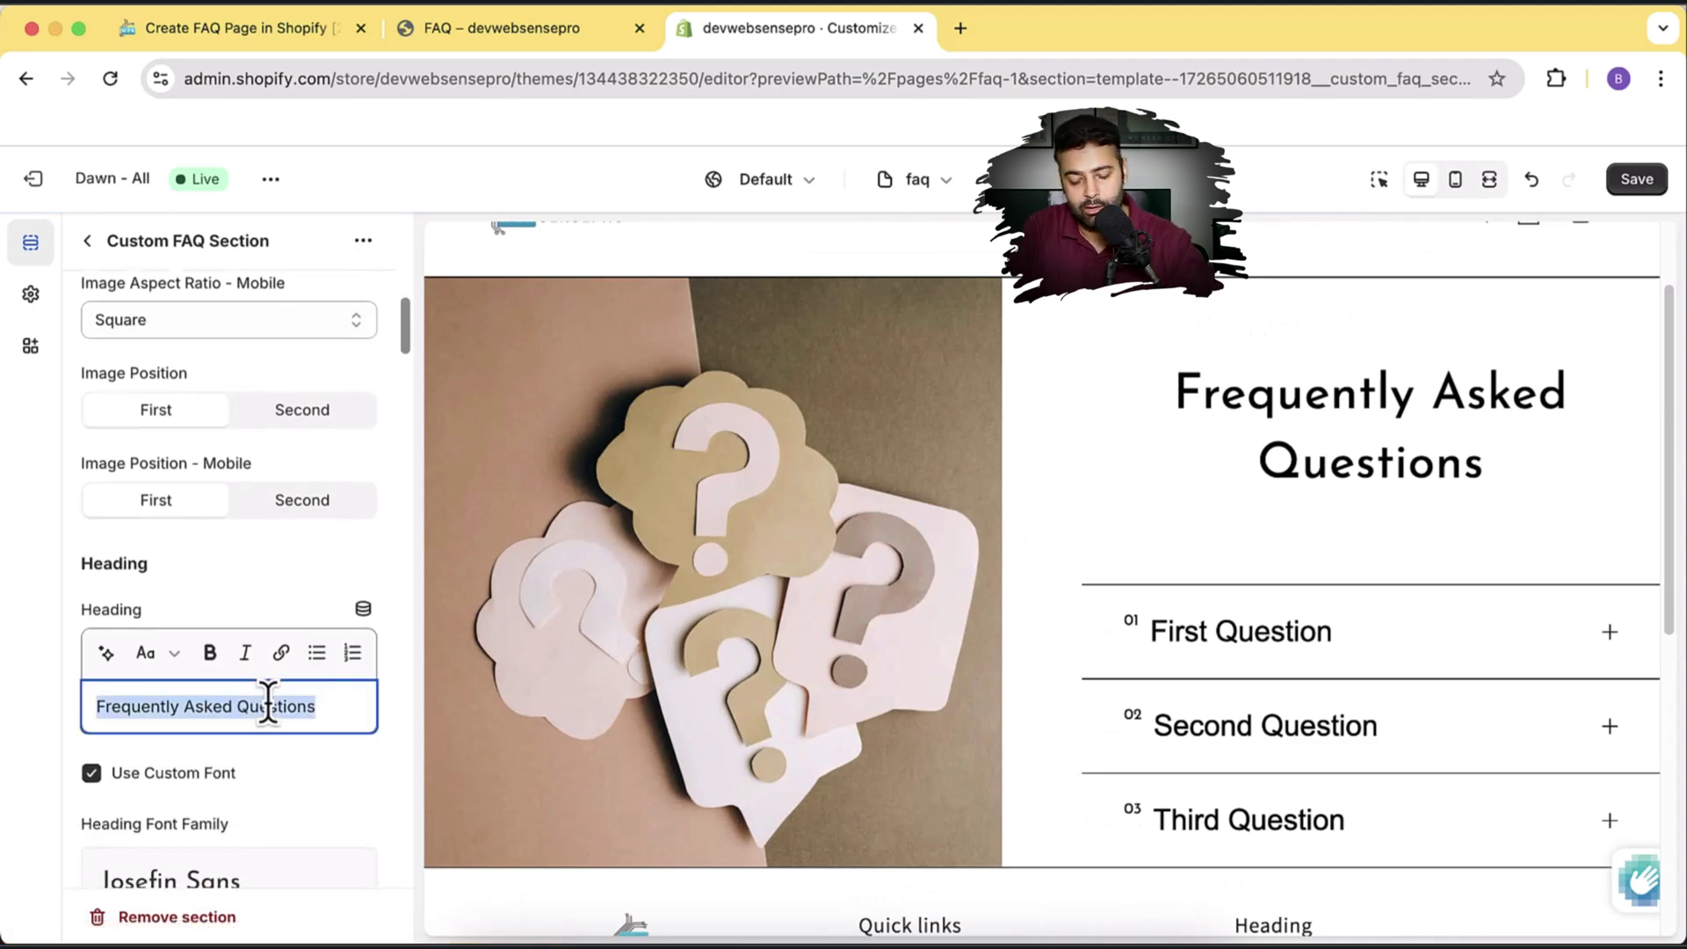
text(Q)
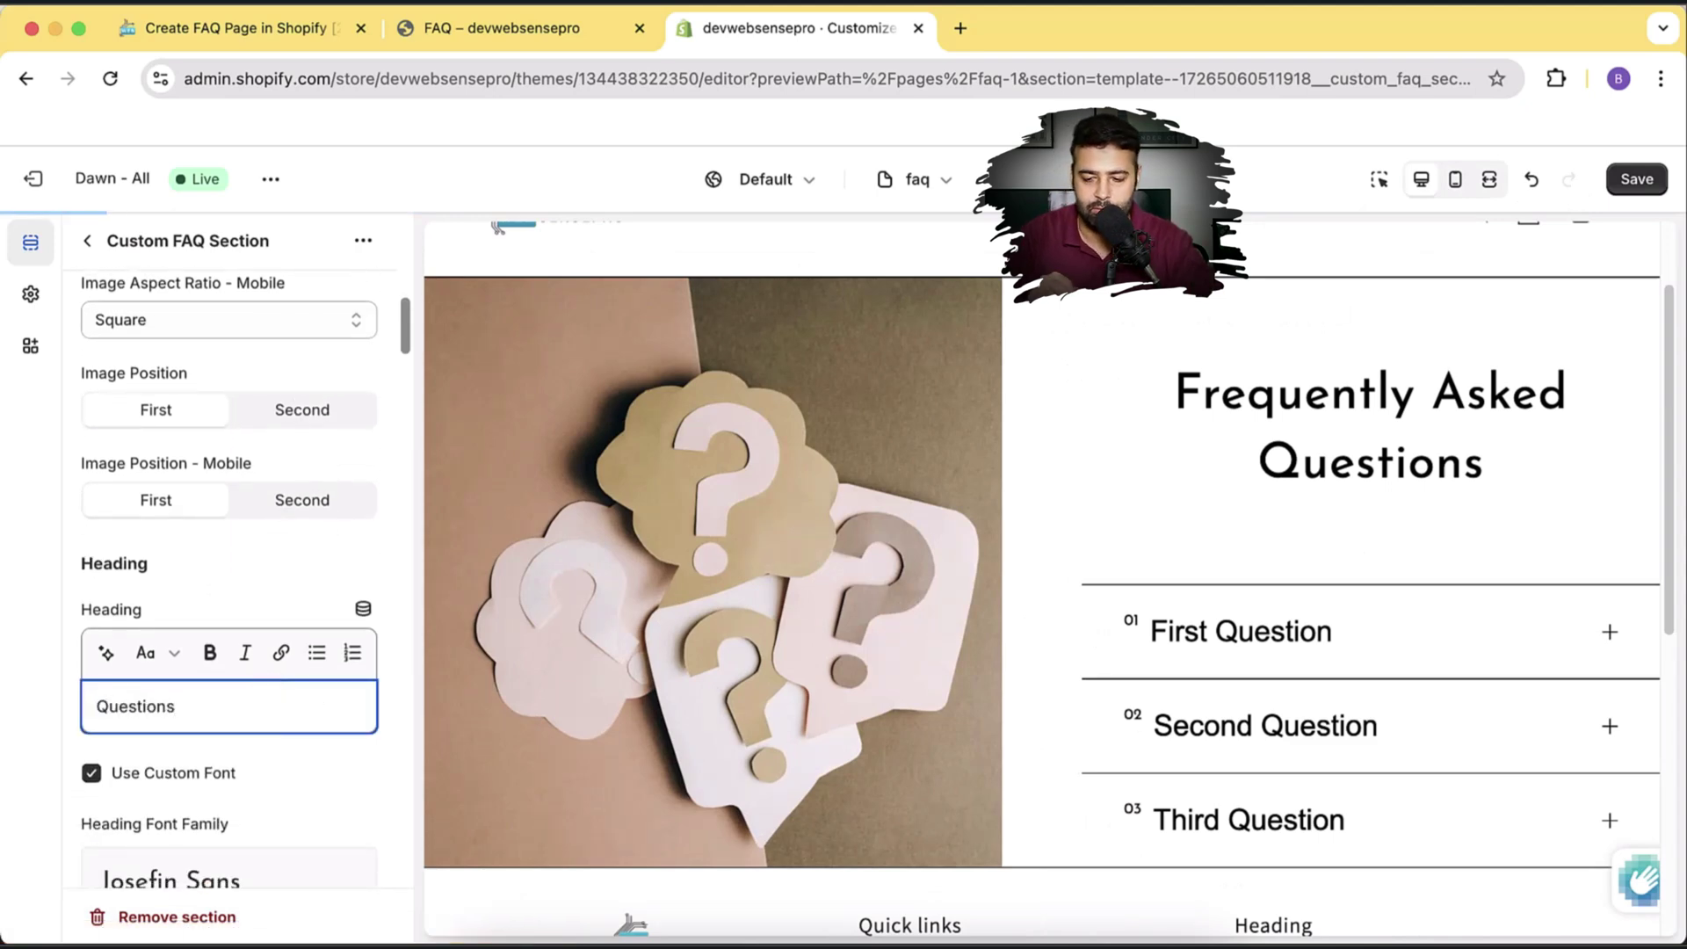
Step: Toggle the heading's Use Custom Font option, keeping Josefin Sans at 42 px
scroll(281, 566, down, 4)
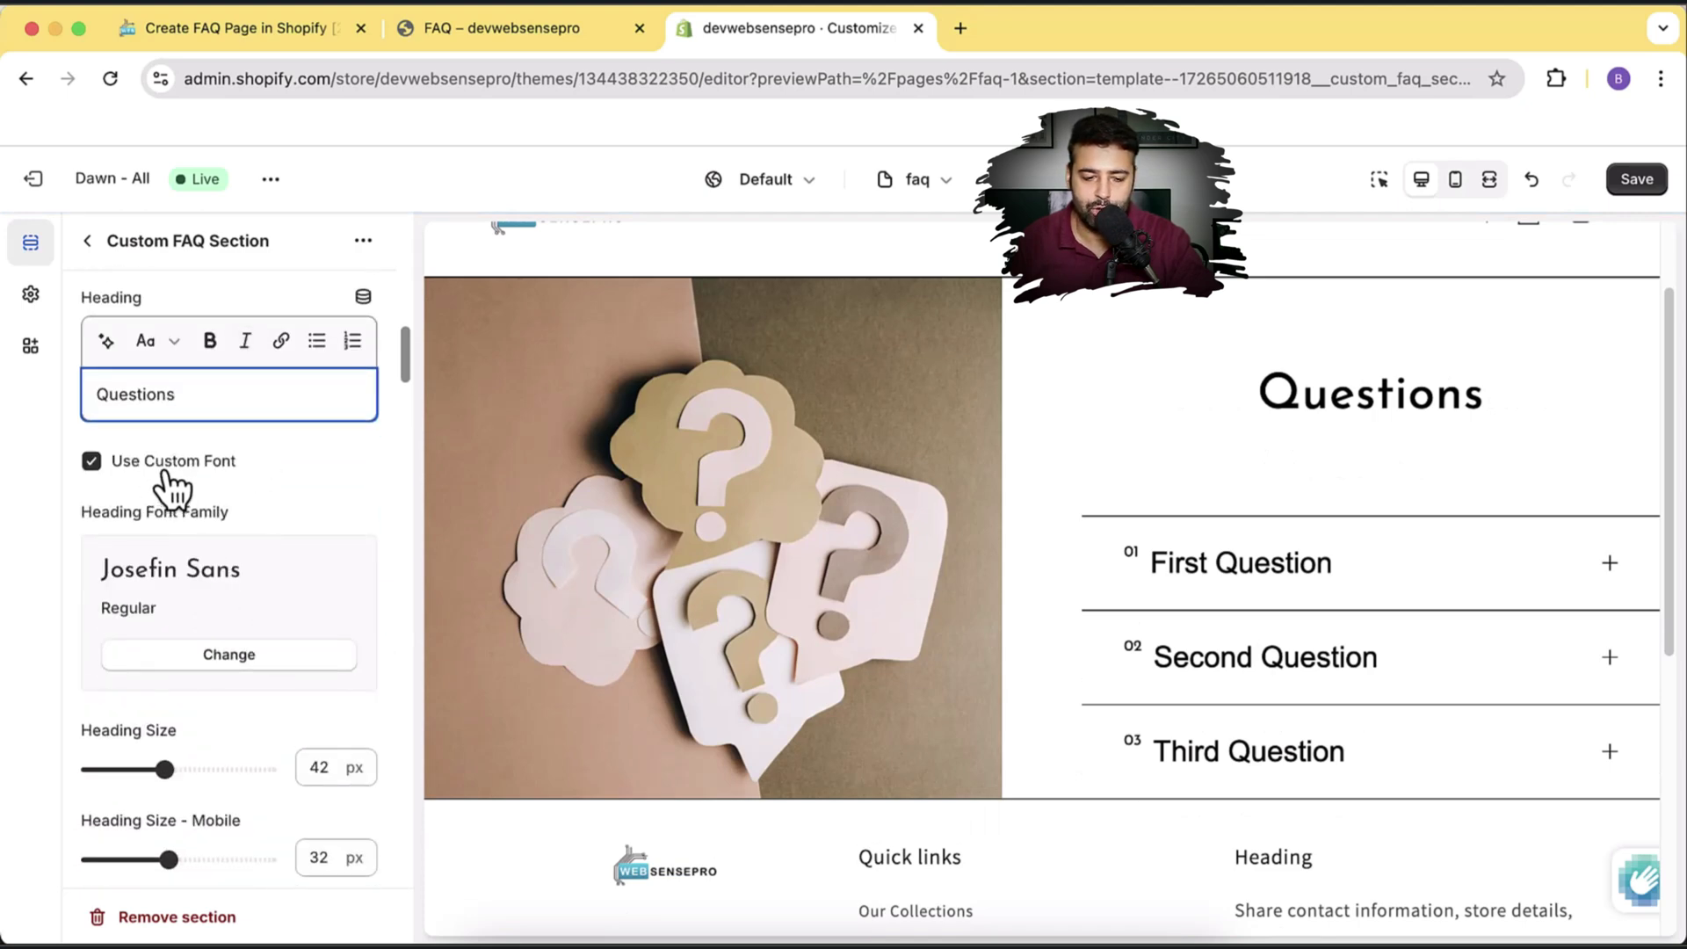
scroll(175, 488, up, 1)
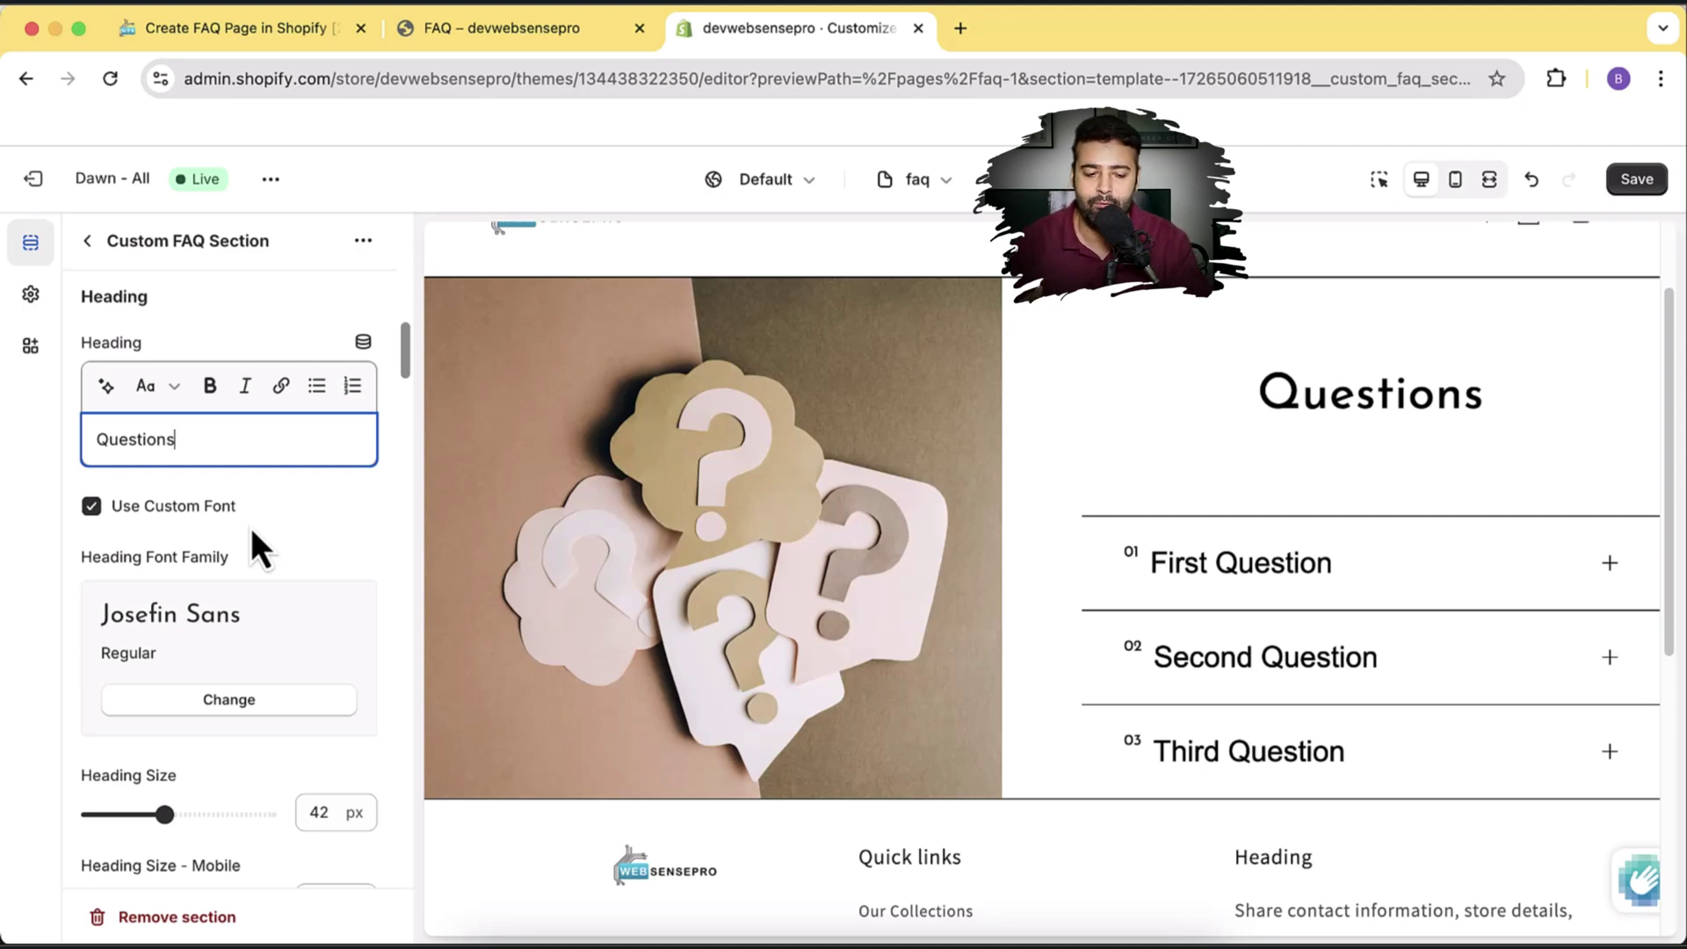
scroll(888, 572, up, 1)
click(172, 509)
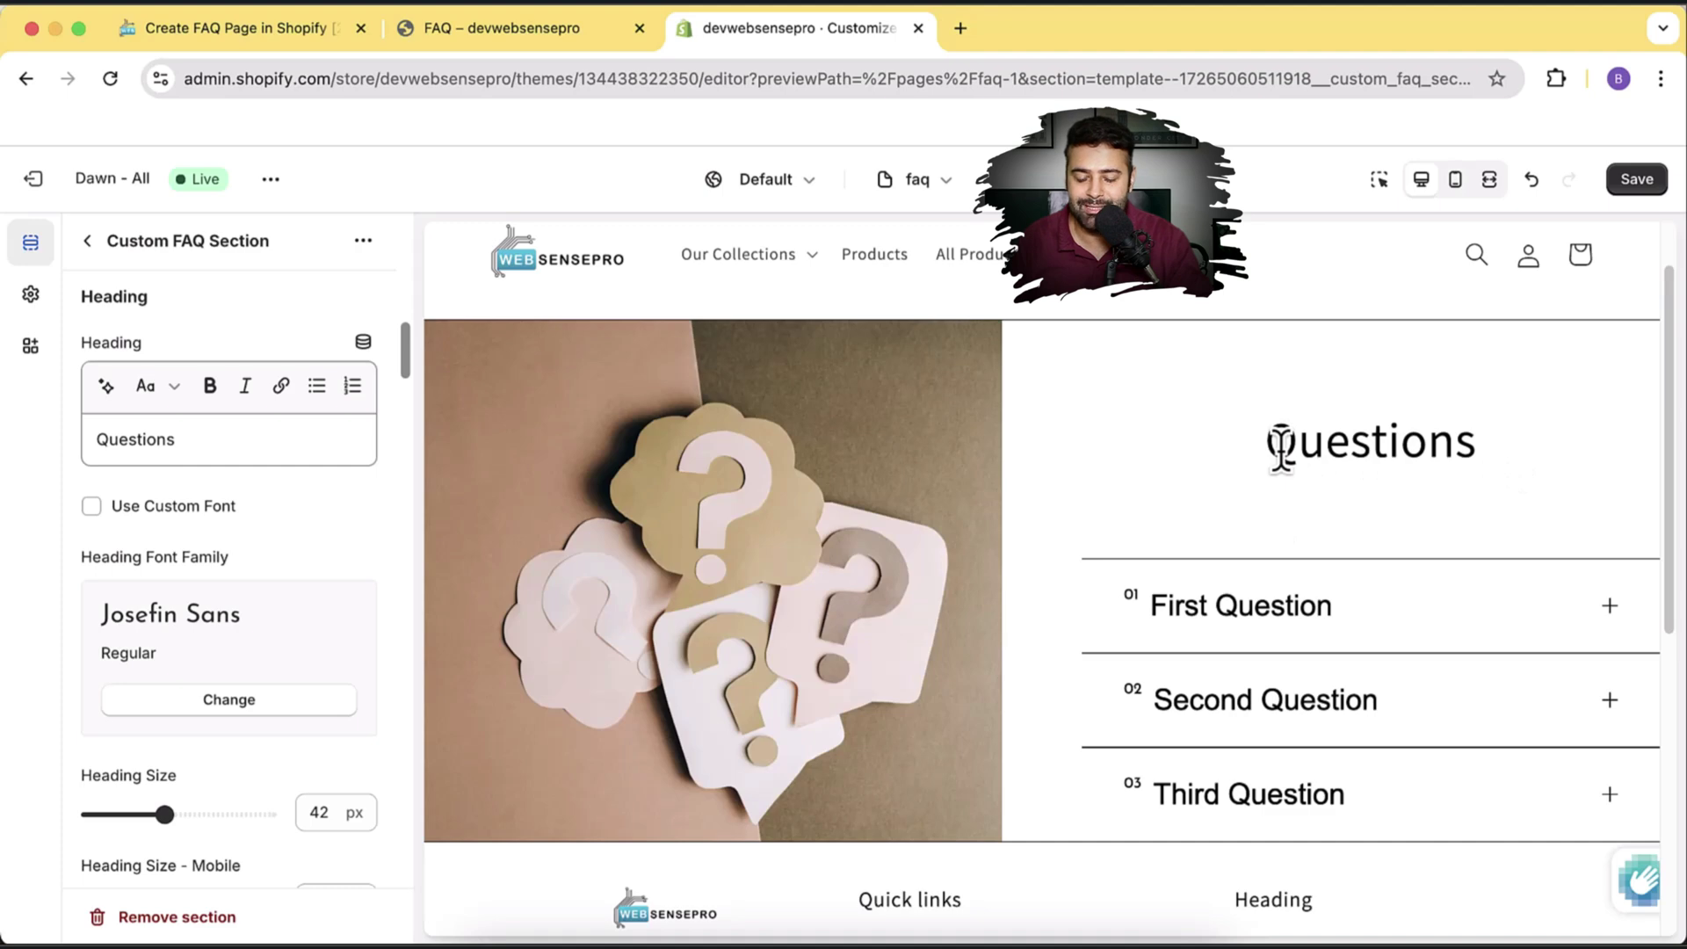
scroll(966, 384, up, 2)
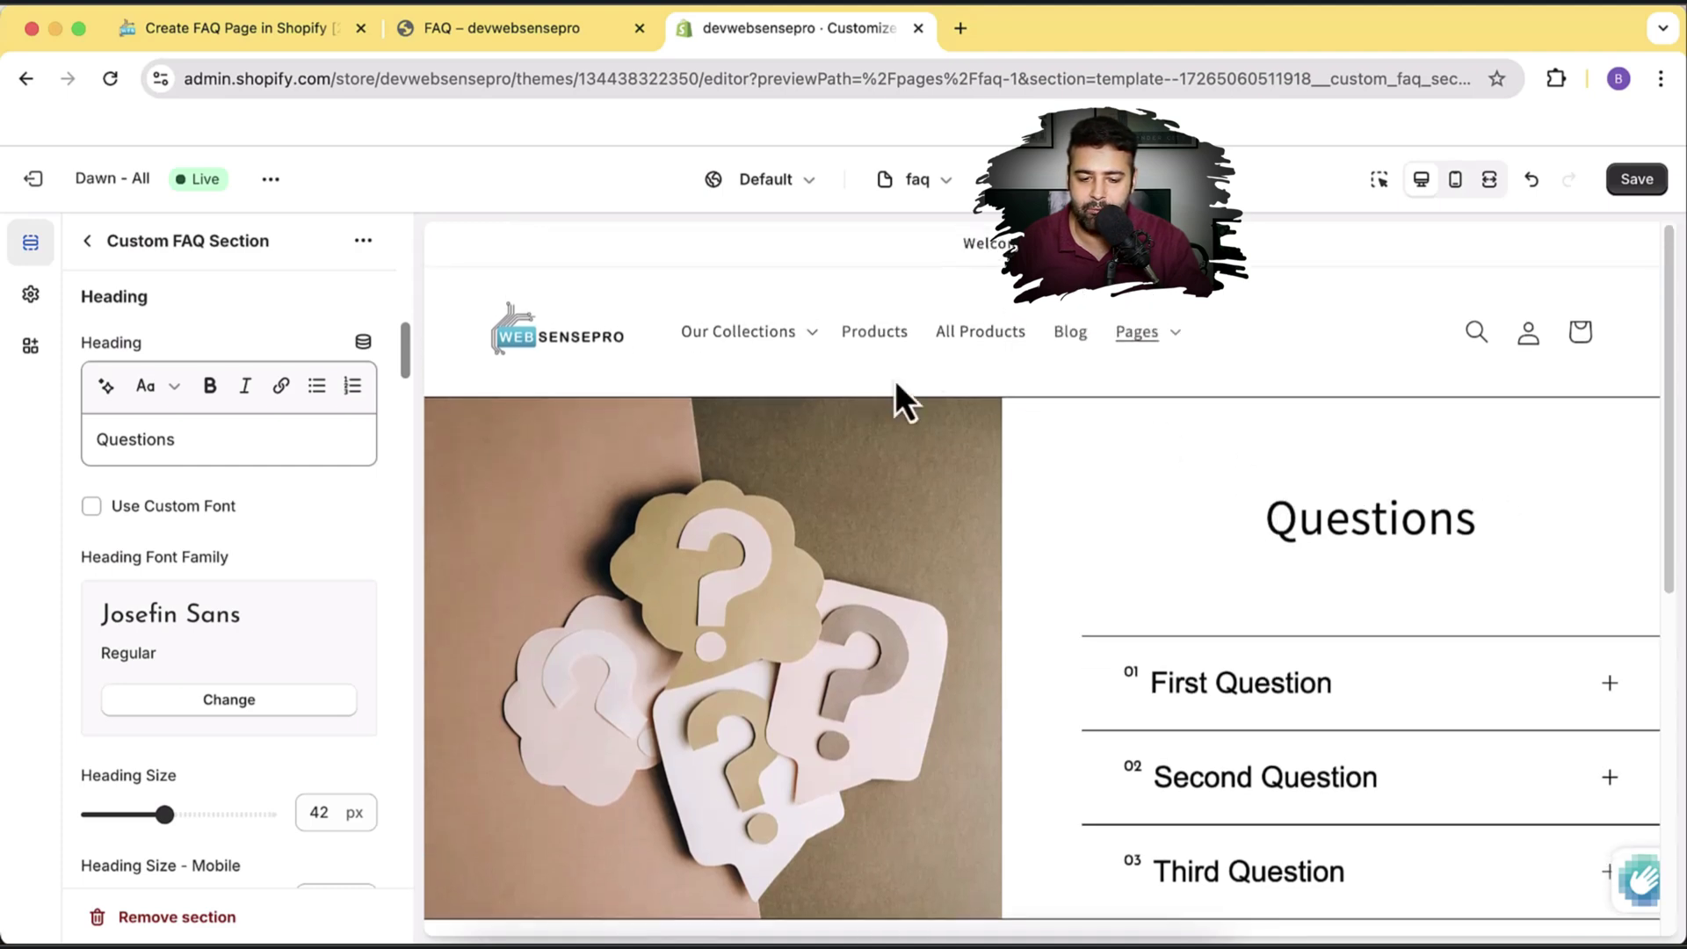
scroll(275, 520, down, 3)
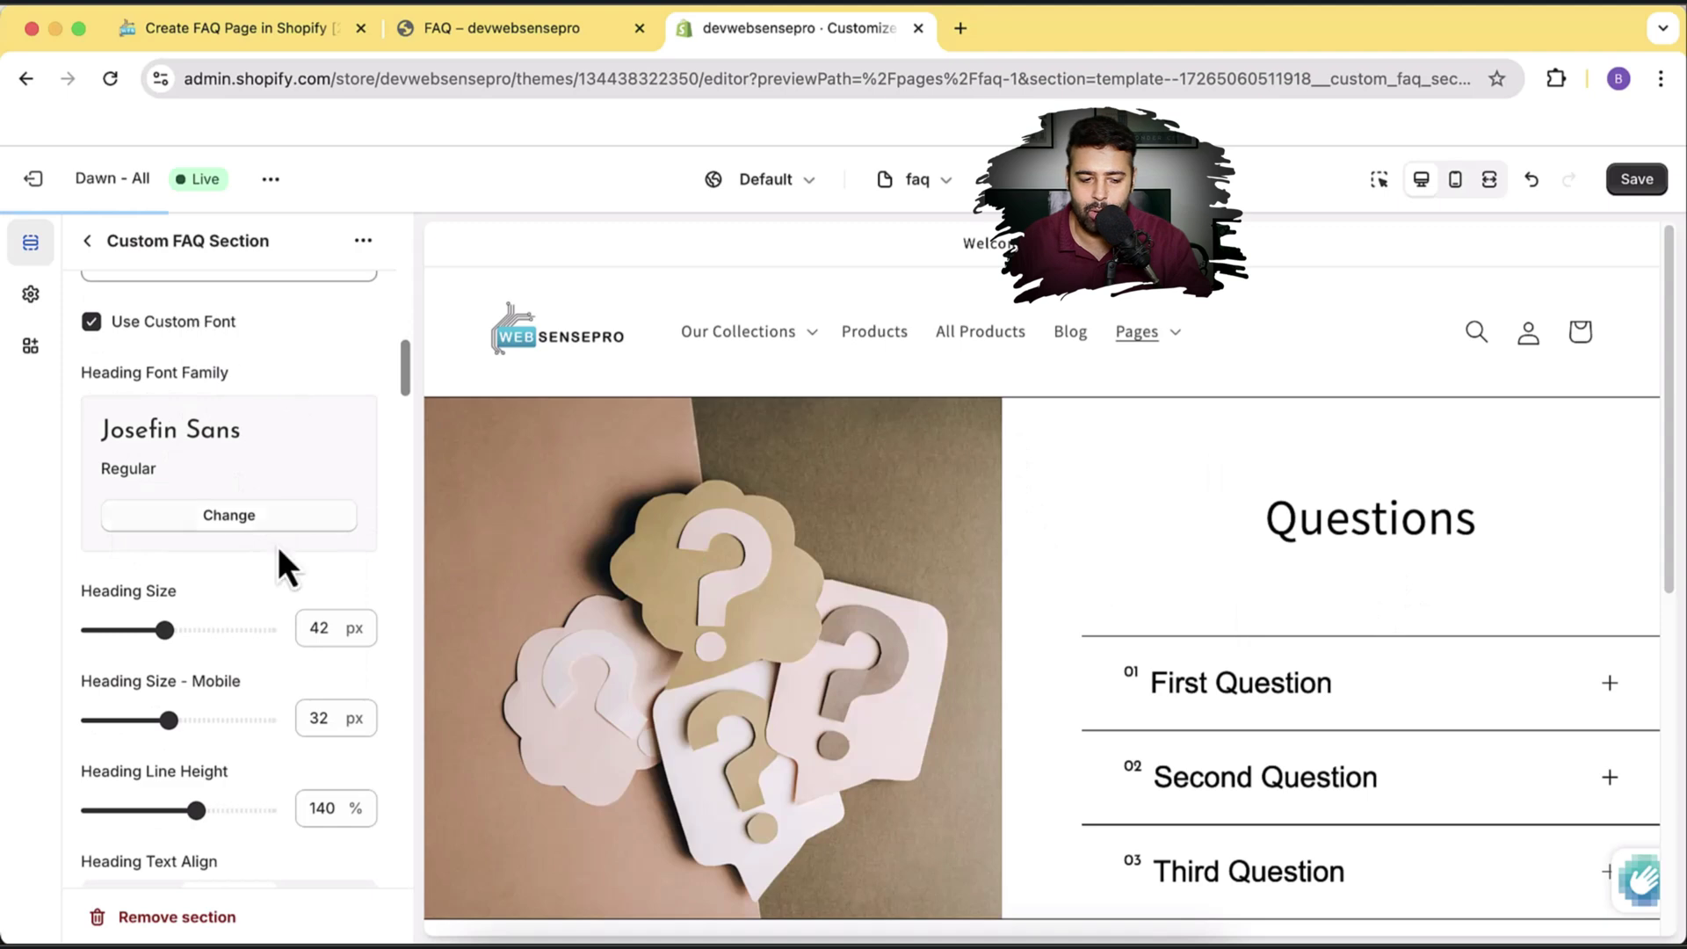
Step: Browse the heading font list and close it, leaving Josefin Sans selected
click(255, 518)
scroll(307, 484, down, 5)
scroll(299, 478, down, 10)
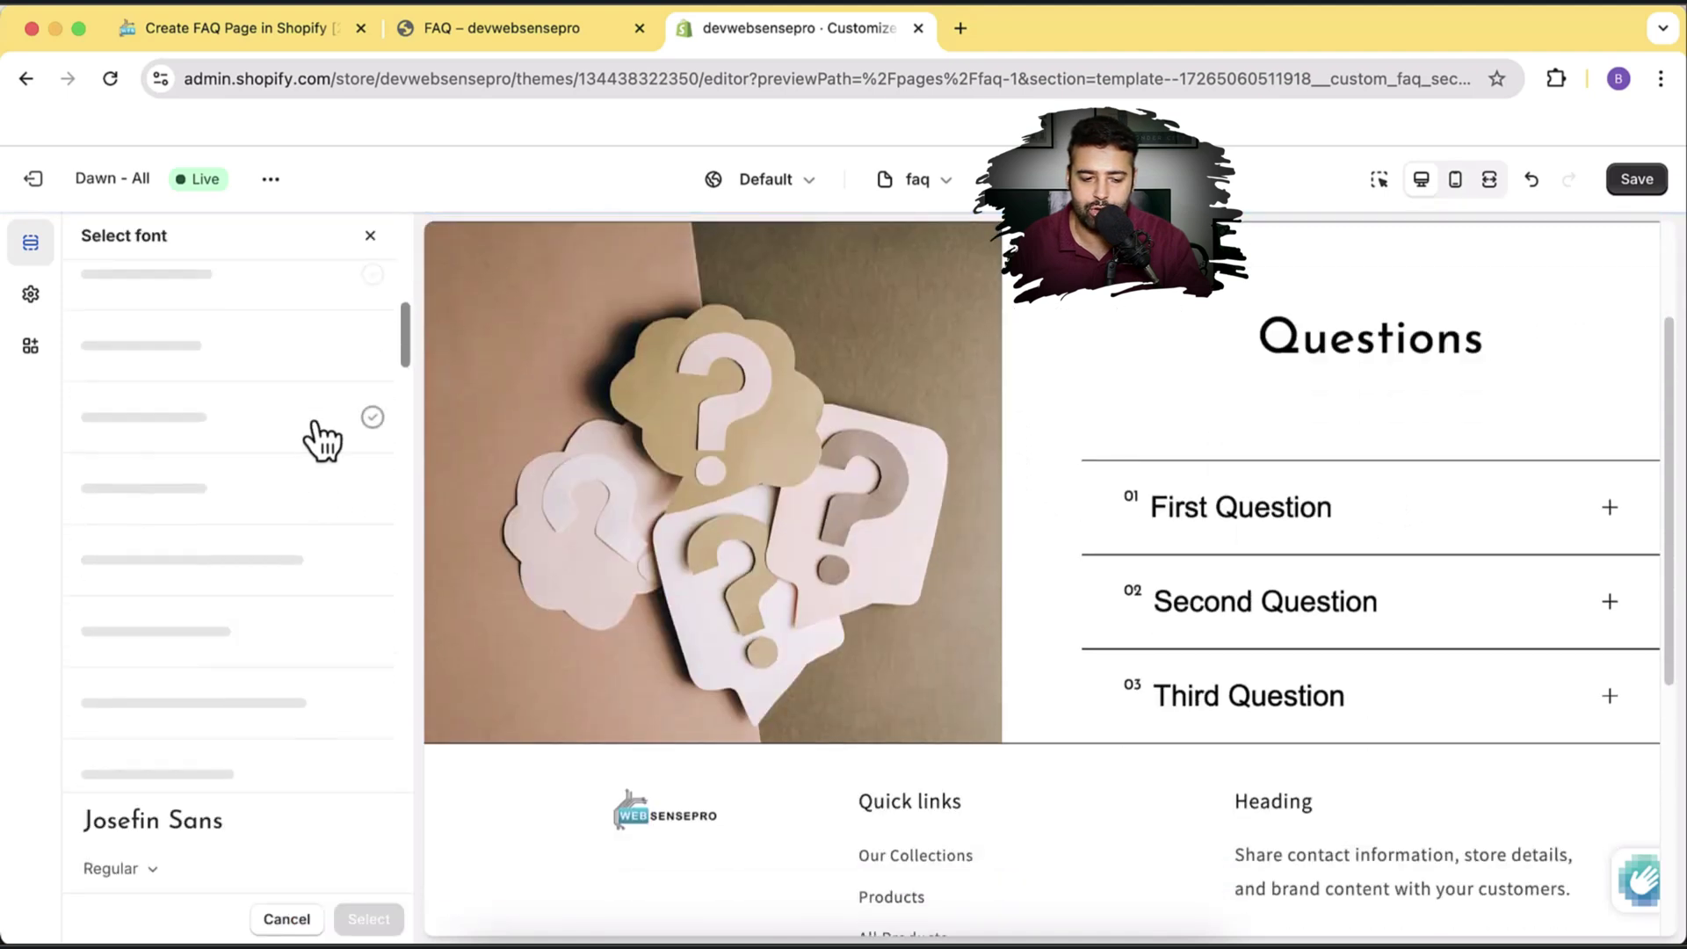
scroll(282, 527, down, 10)
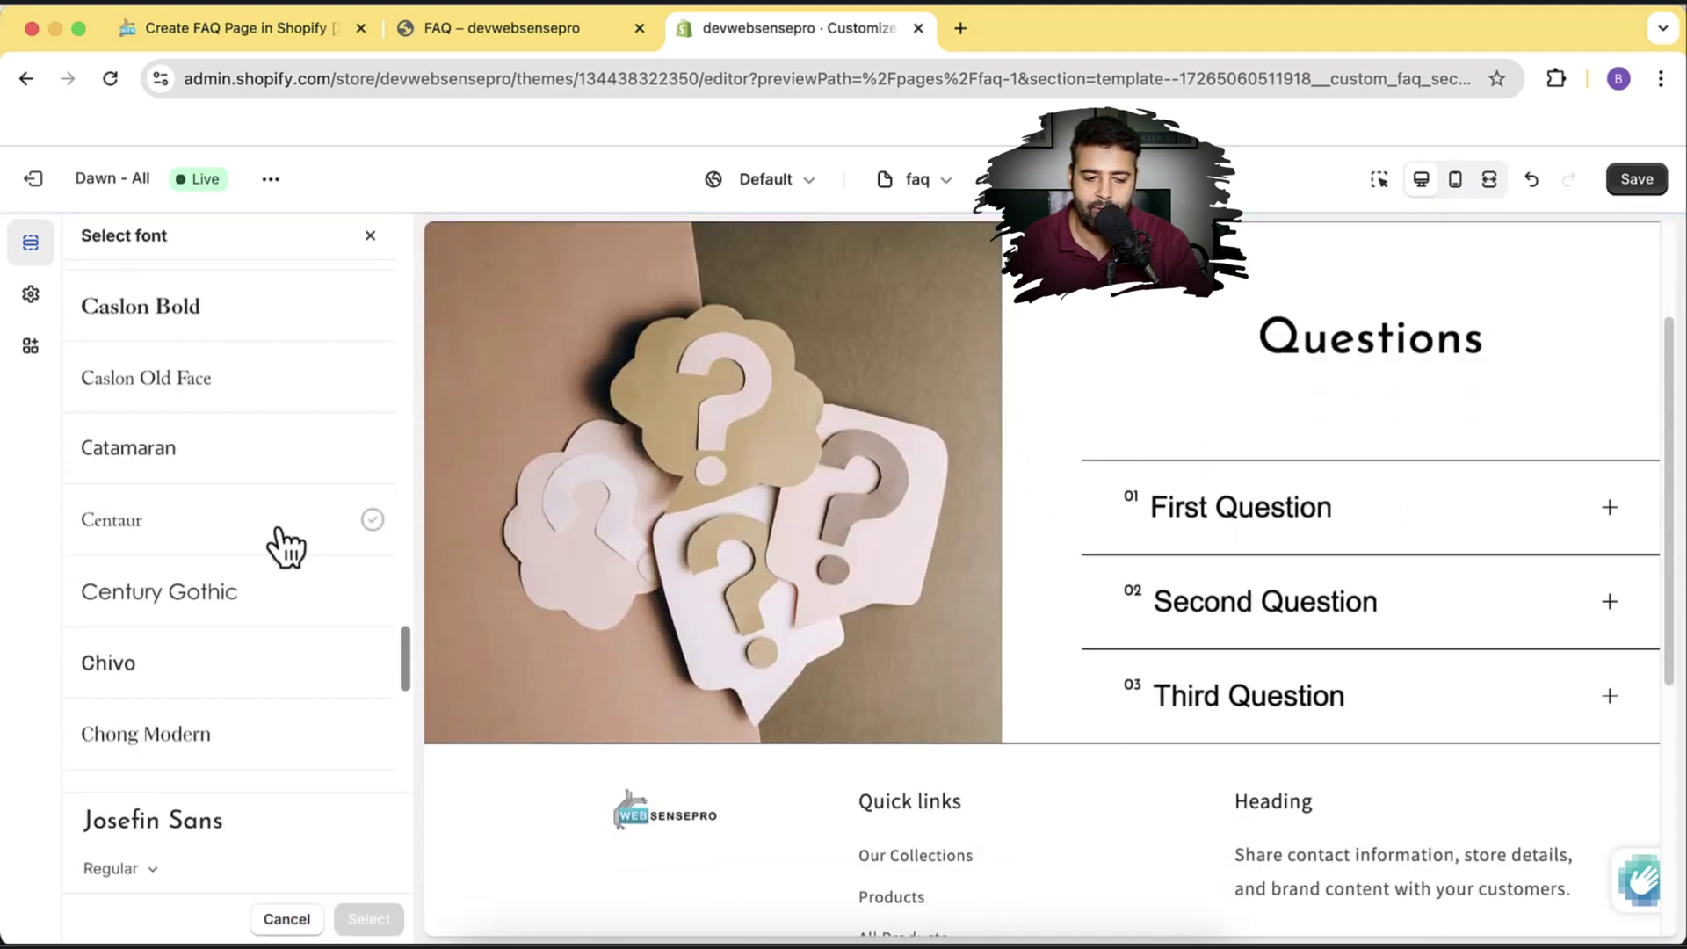
scroll(222, 572, down, 3)
scroll(233, 642, up, 5)
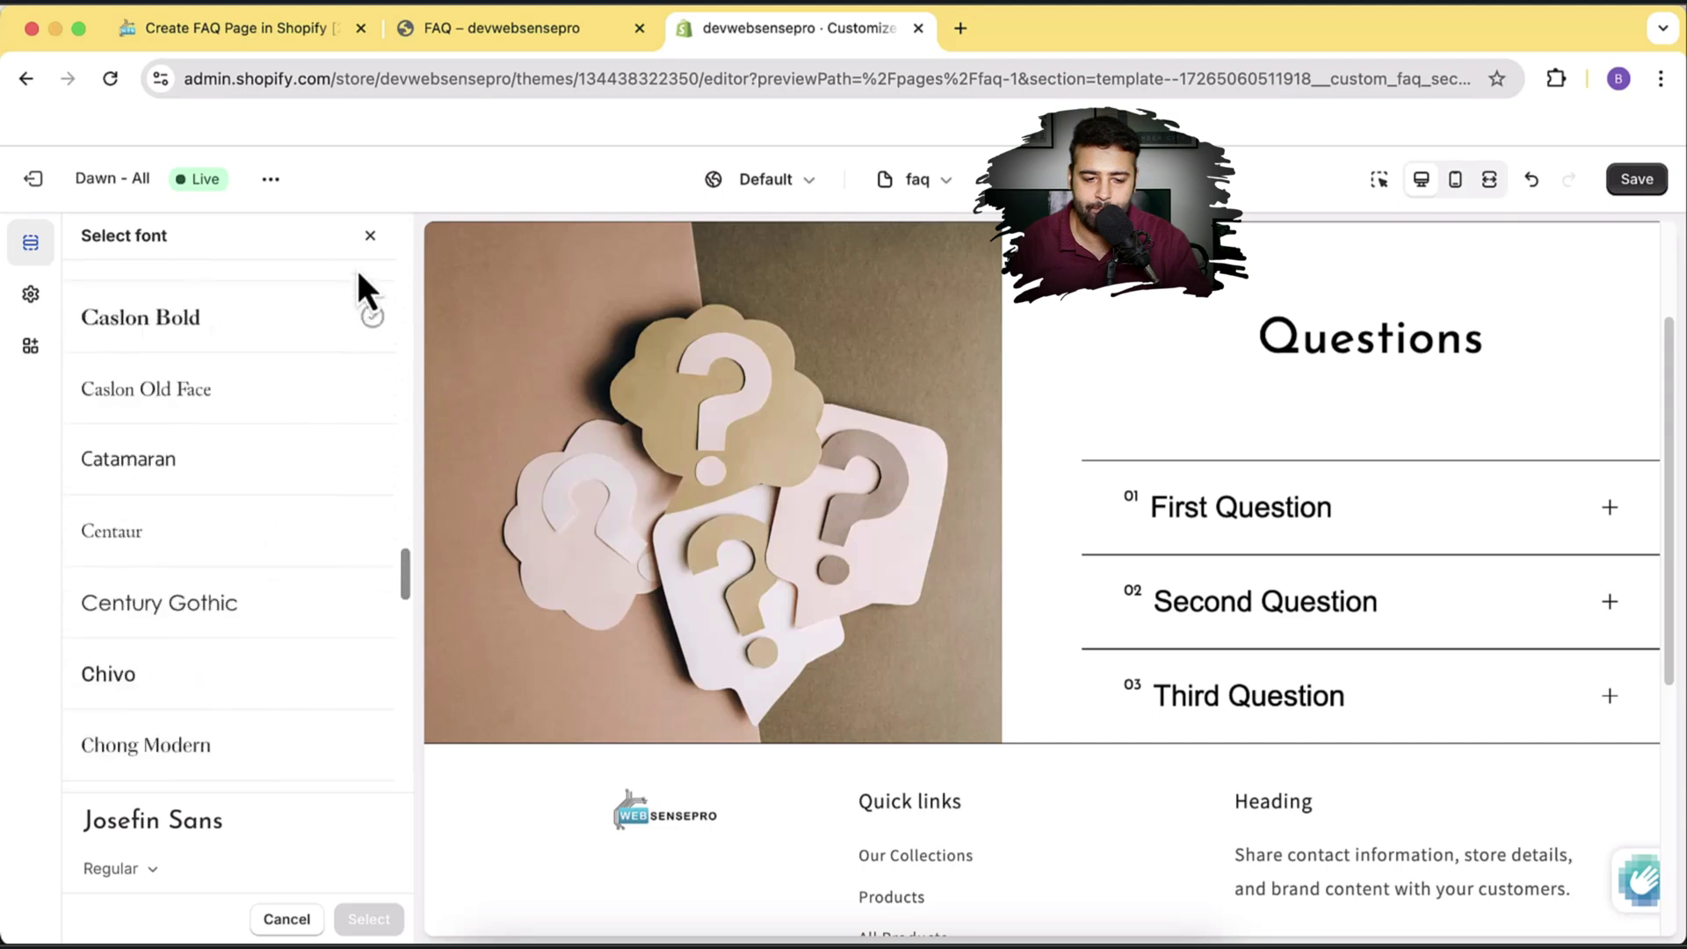
click(370, 236)
scroll(351, 352, down, 2)
scroll(360, 334, down, 1)
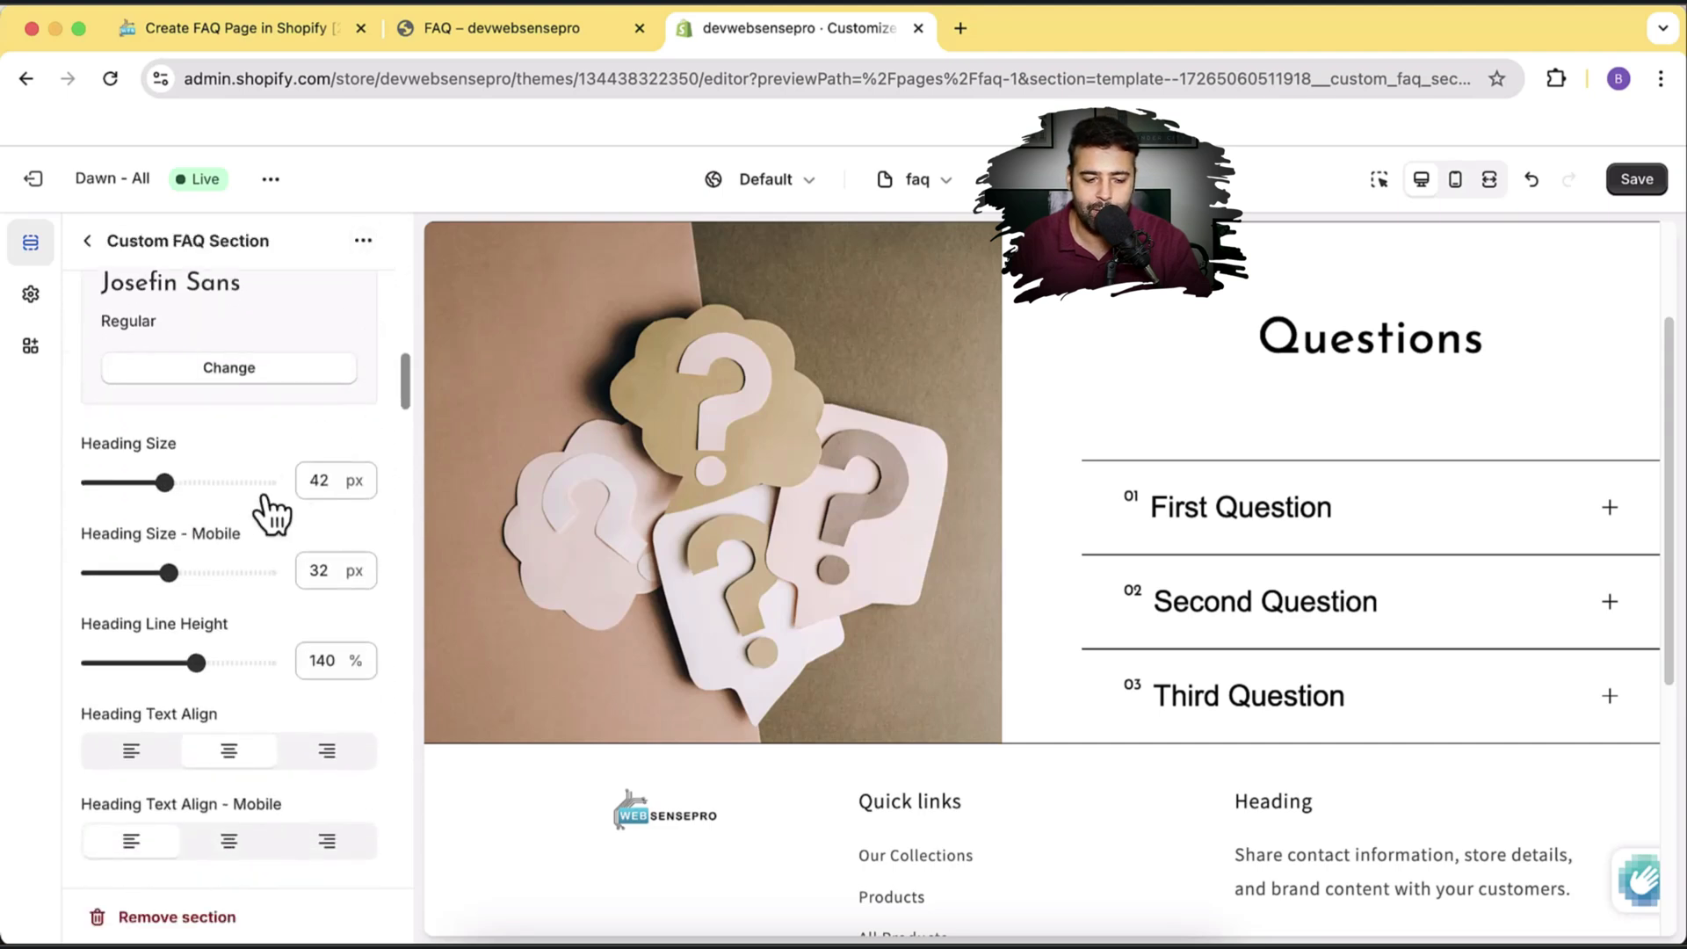
Step: Adjust the heading to 62 px size with 90% line height
drag(163, 482, 199, 483)
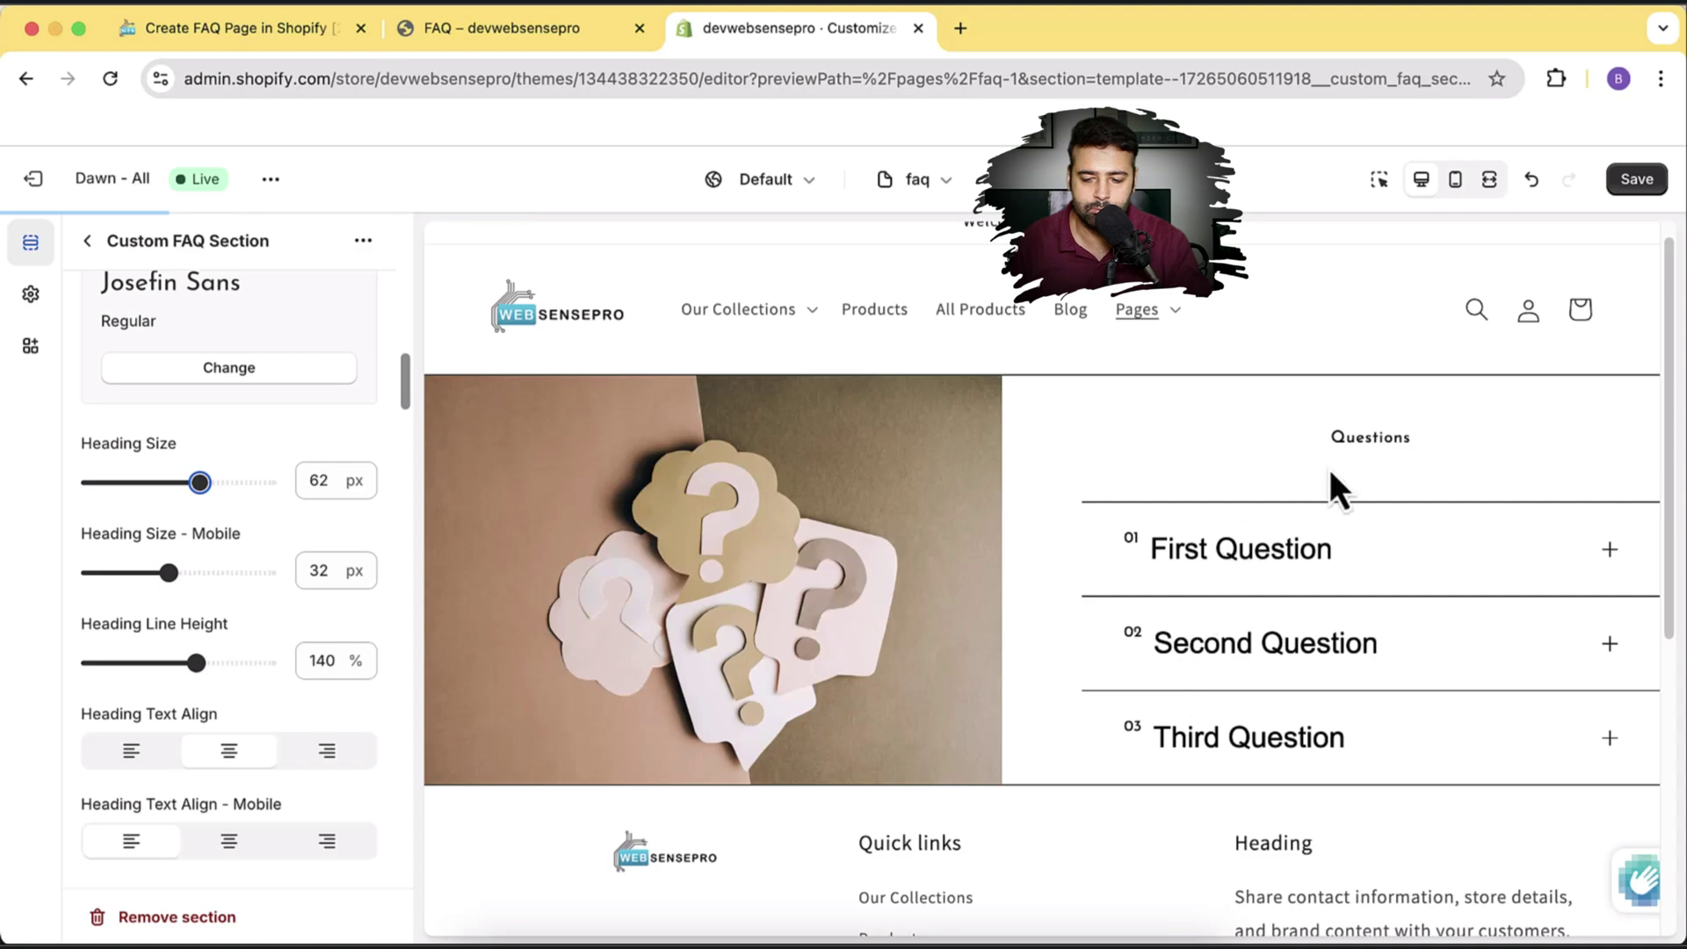
scroll(380, 439, down, 1)
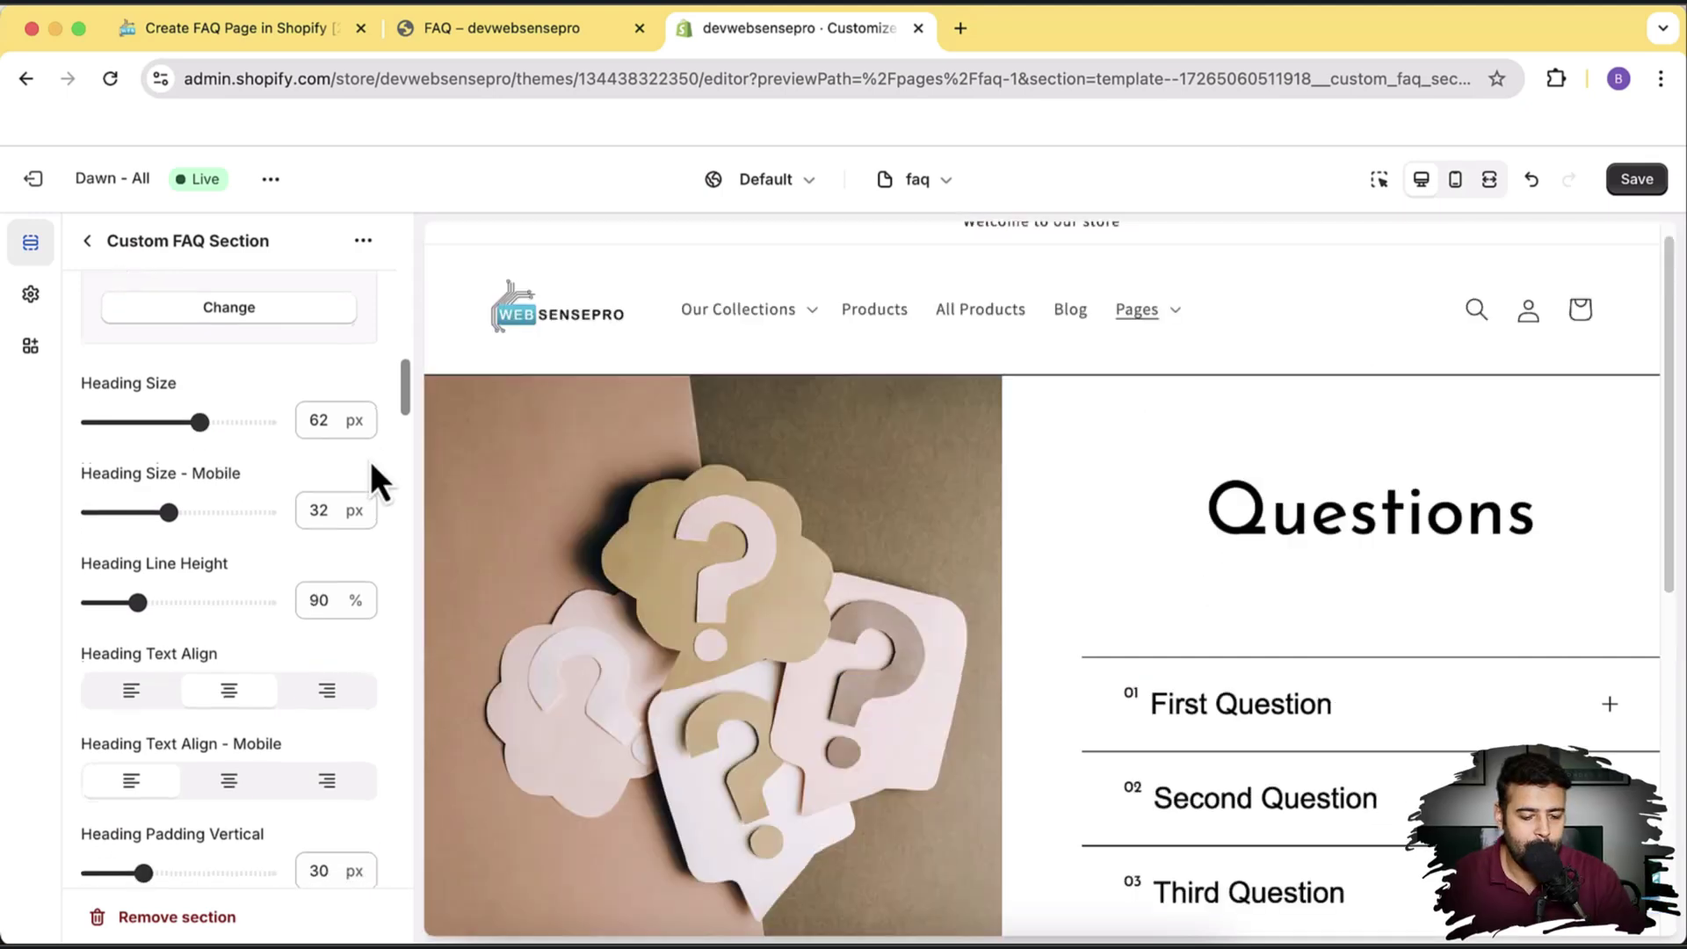
scroll(369, 448, down, 3)
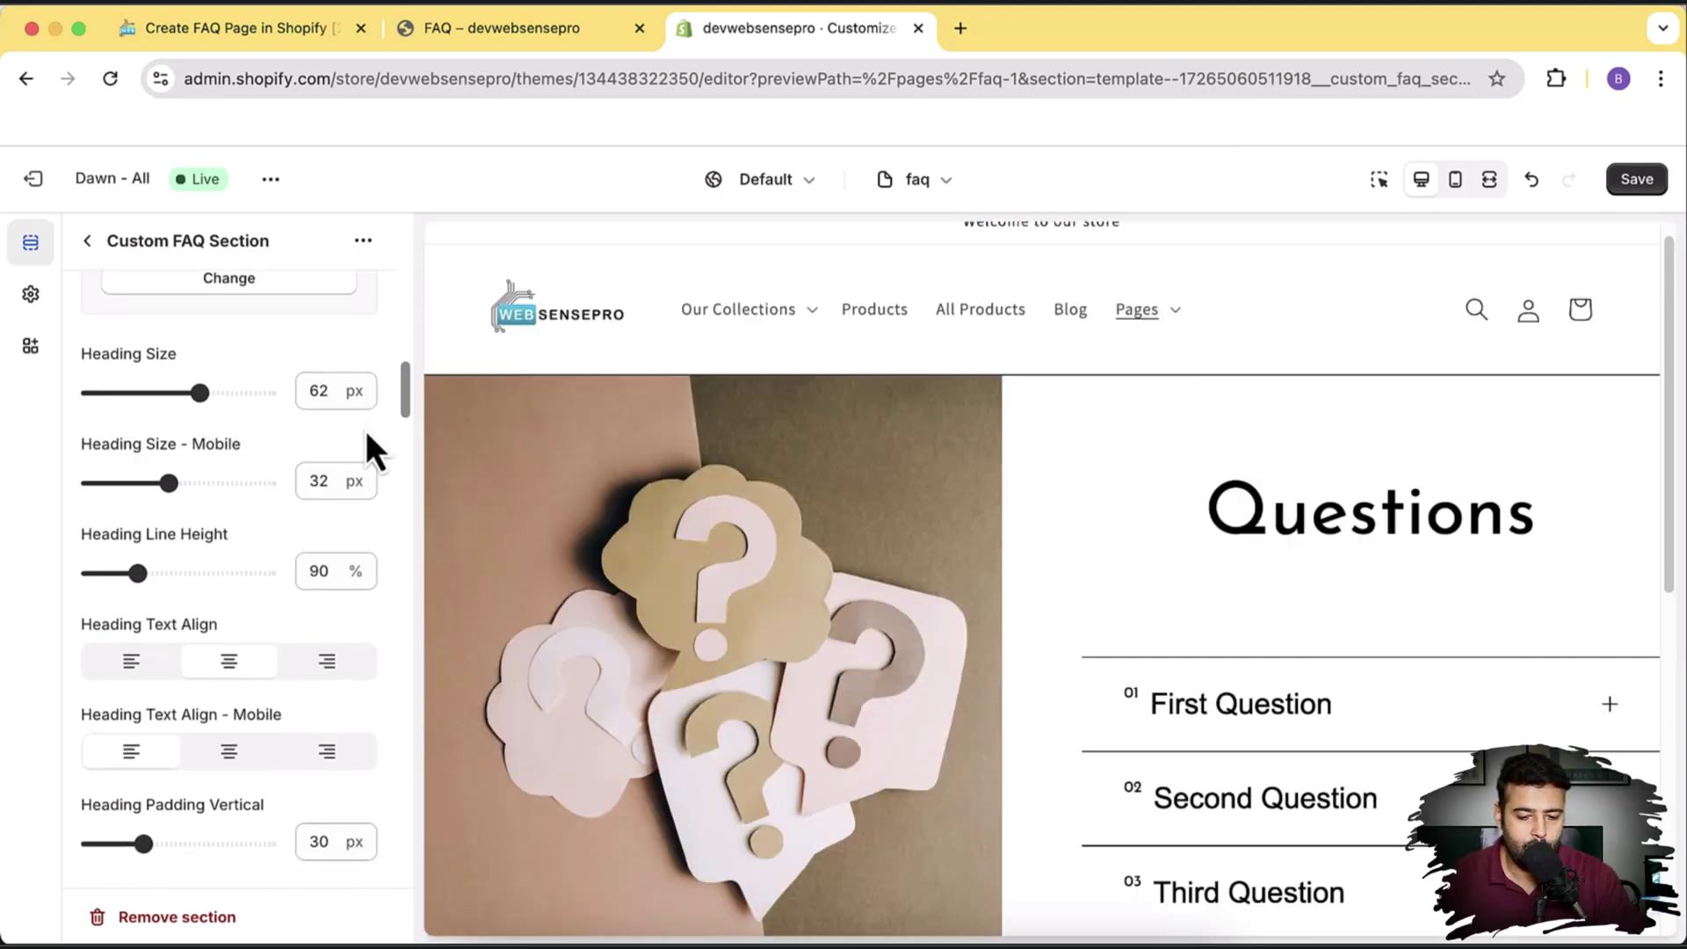
scroll(365, 430, down, 3)
scroll(225, 520, up, 3)
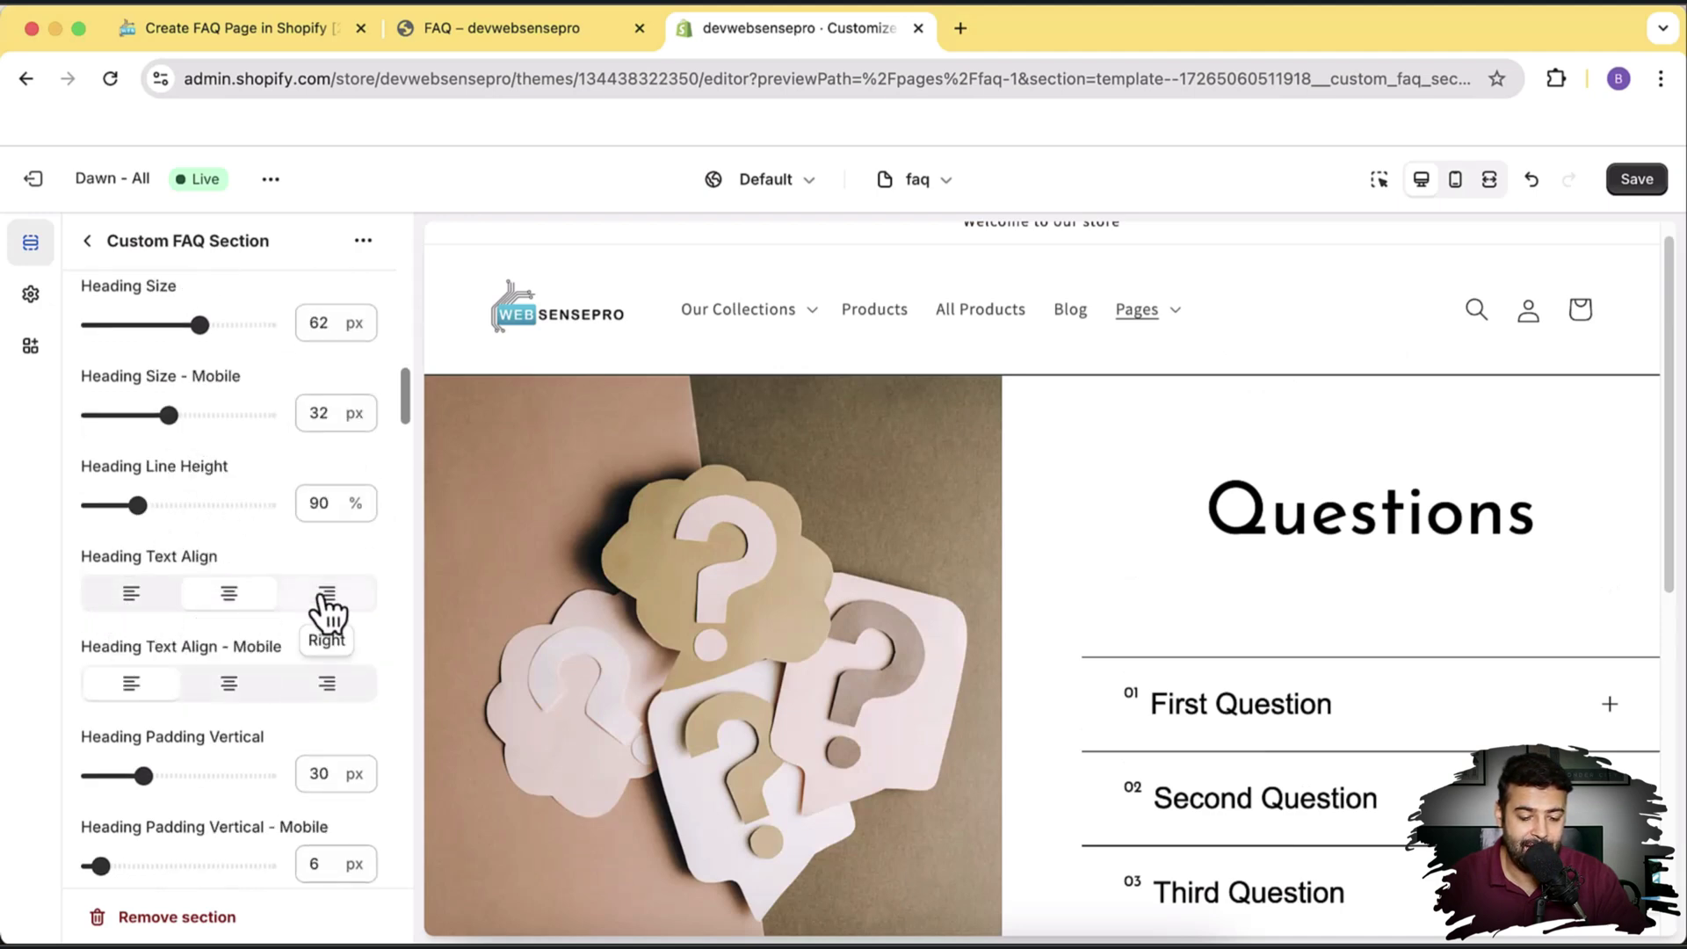
scroll(332, 406, down, 1)
scroll(325, 415, down, 3)
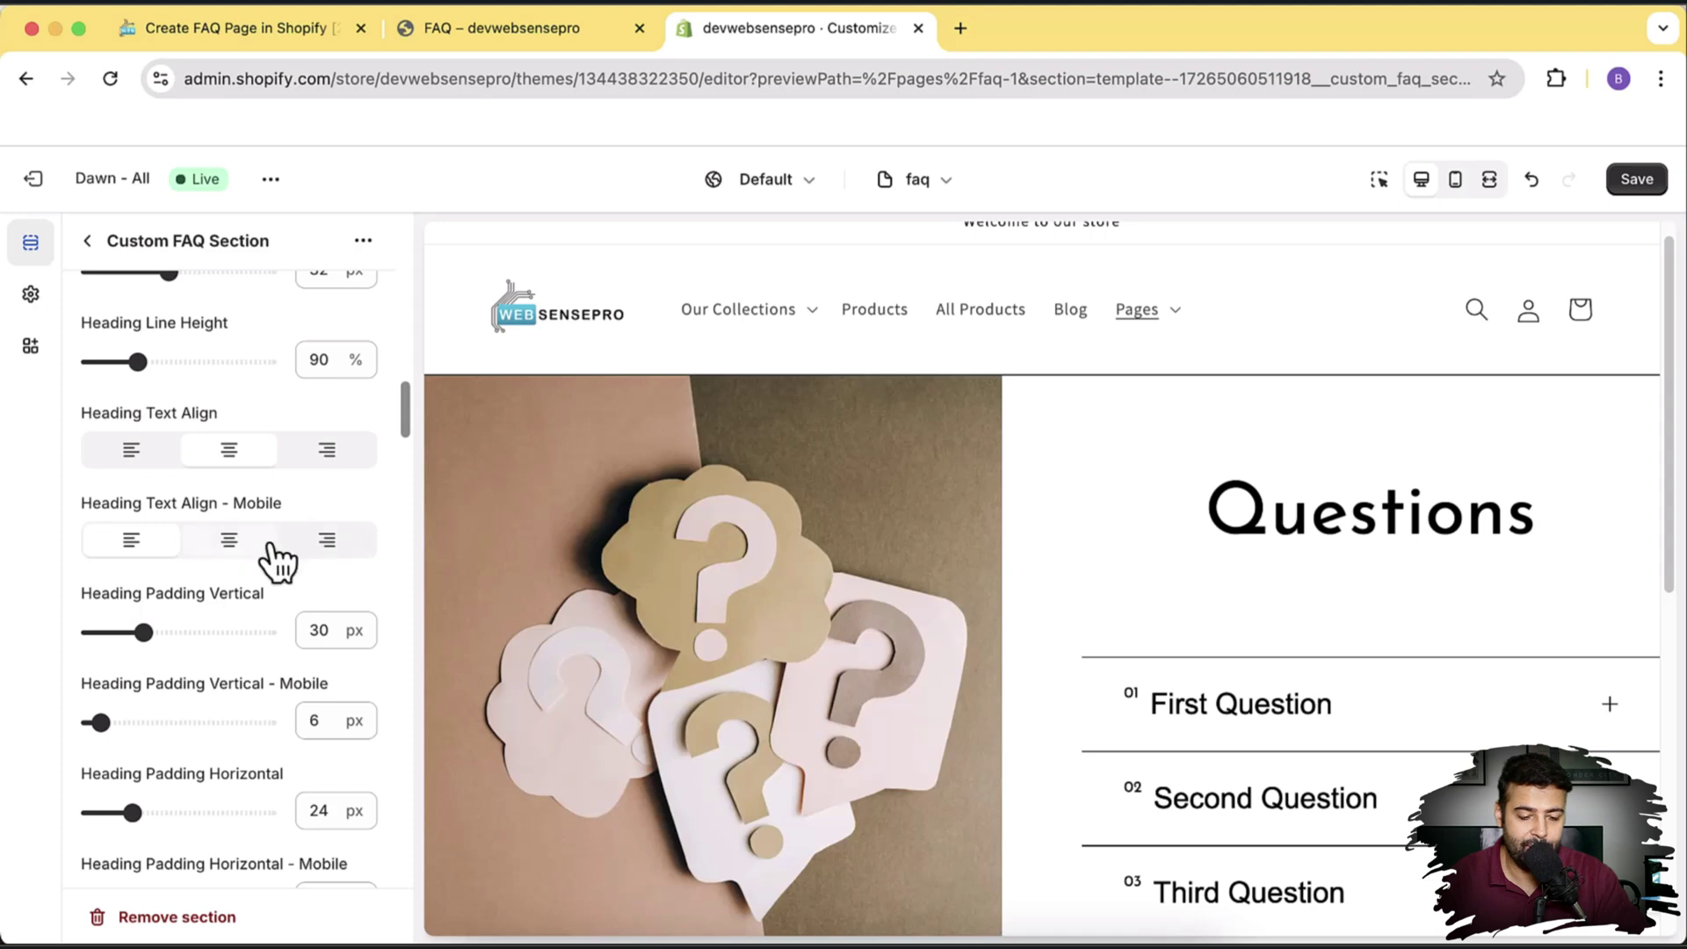
scroll(339, 421, down, 5)
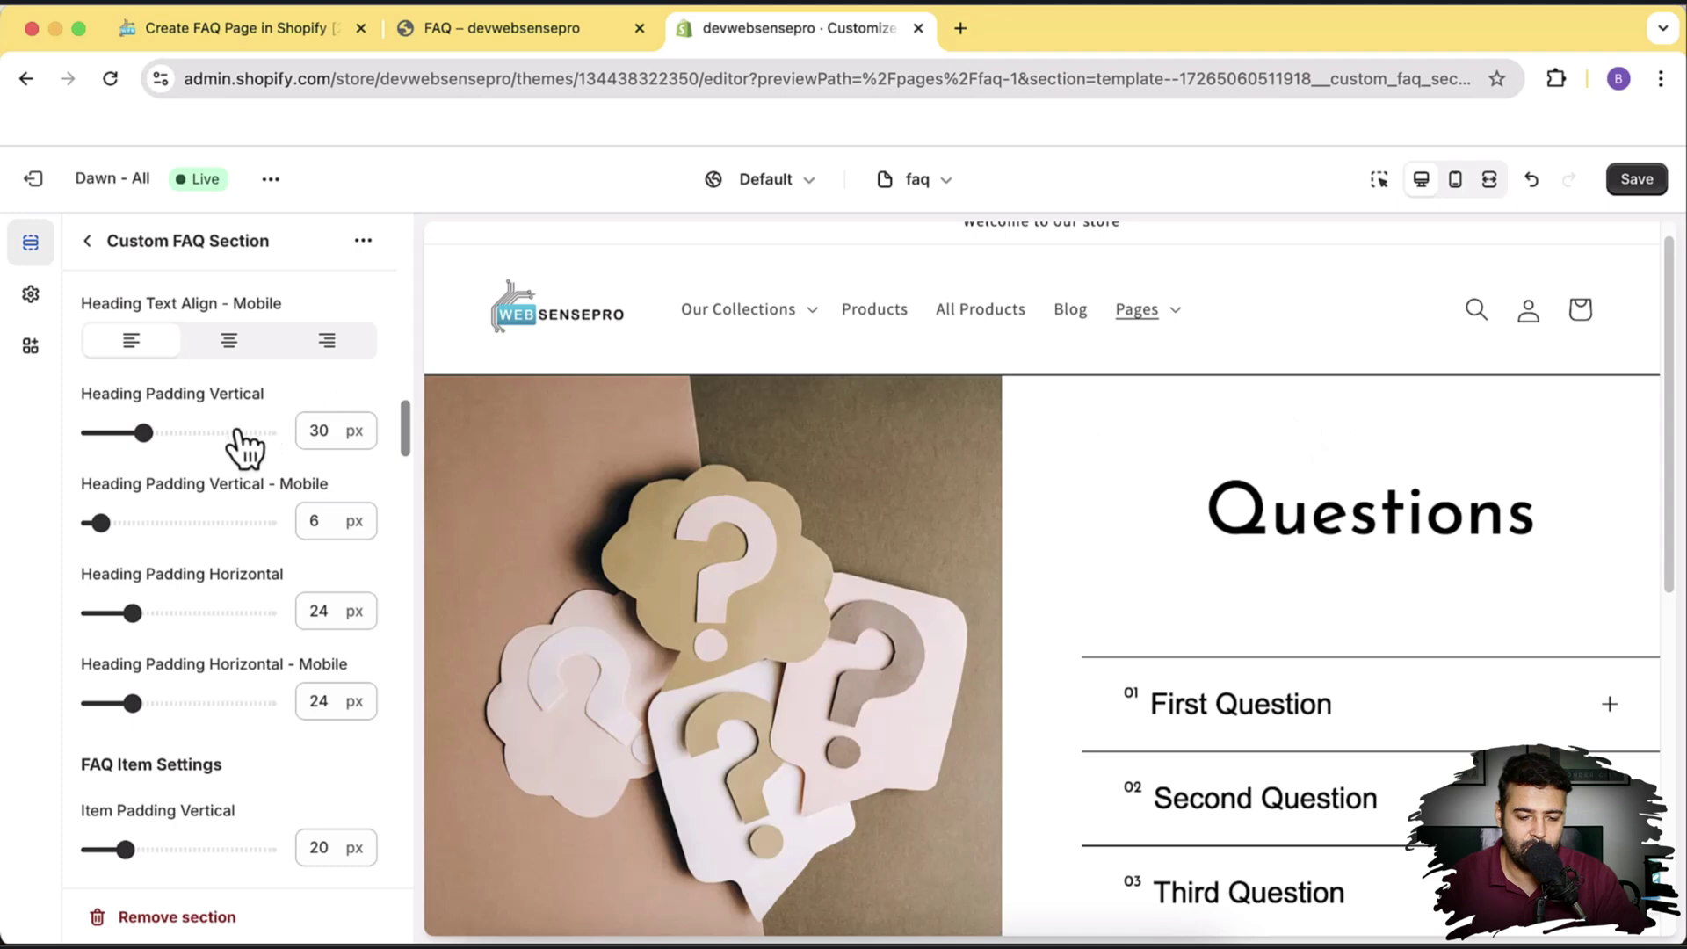
Step: Raise the heading's desktop vertical padding to 50 px, leaving mobile at 6 px
drag(143, 433, 178, 435)
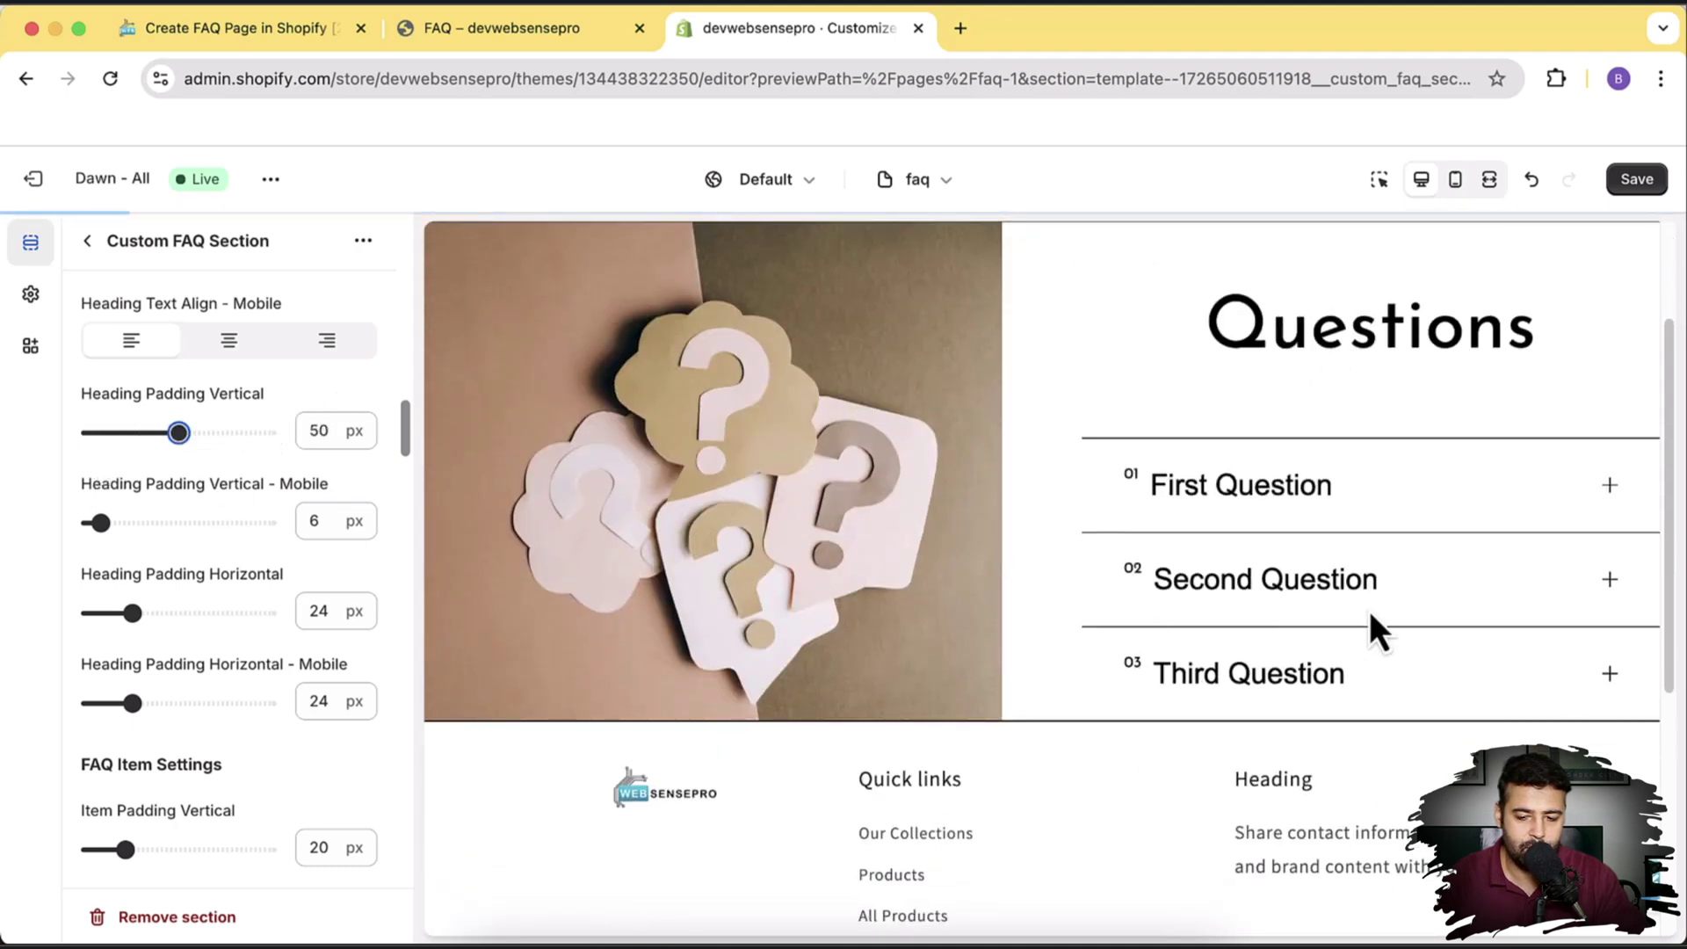
scroll(314, 441, down, 3)
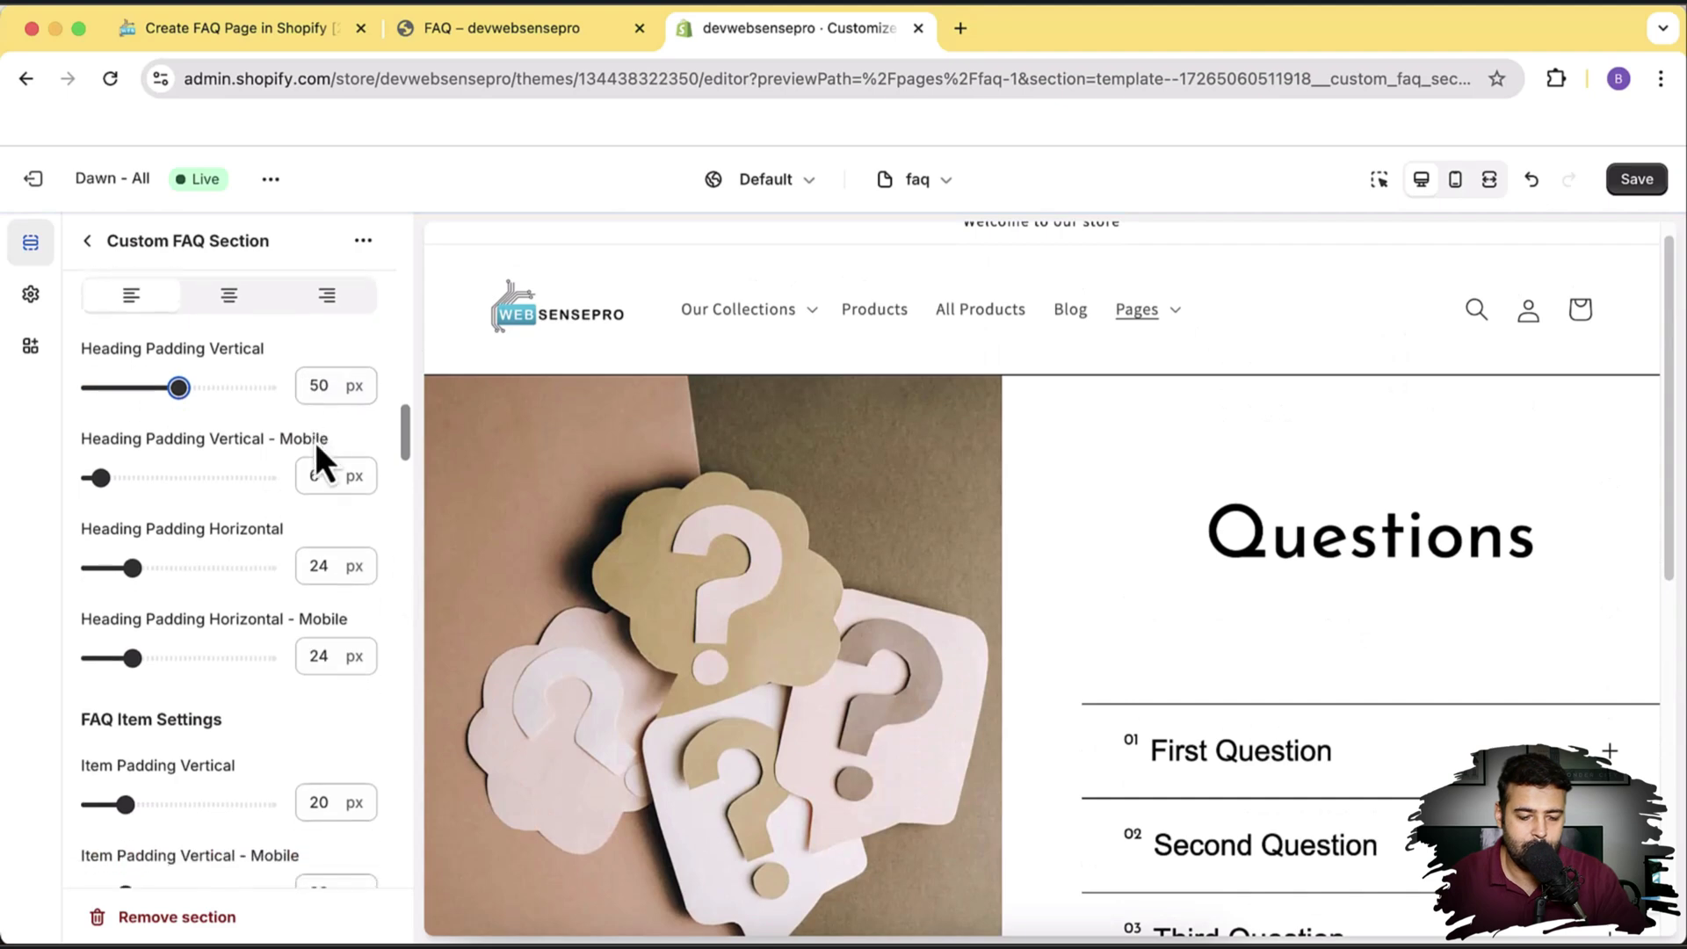
scroll(311, 402, down, 1)
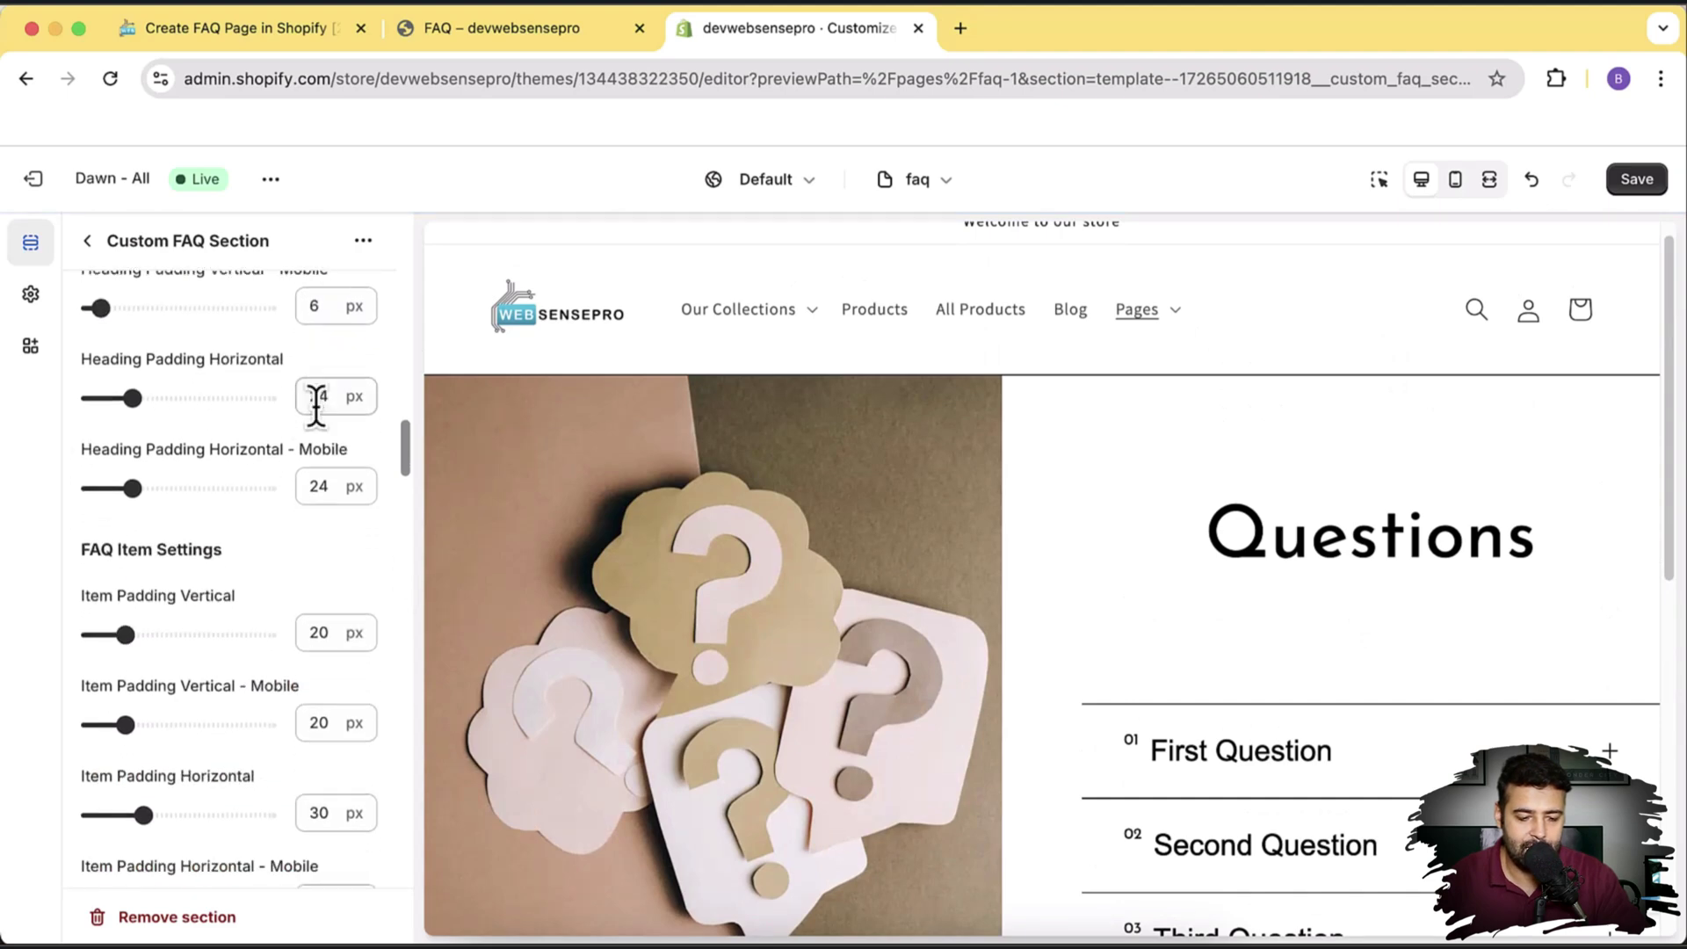
scroll(187, 430, down, 1)
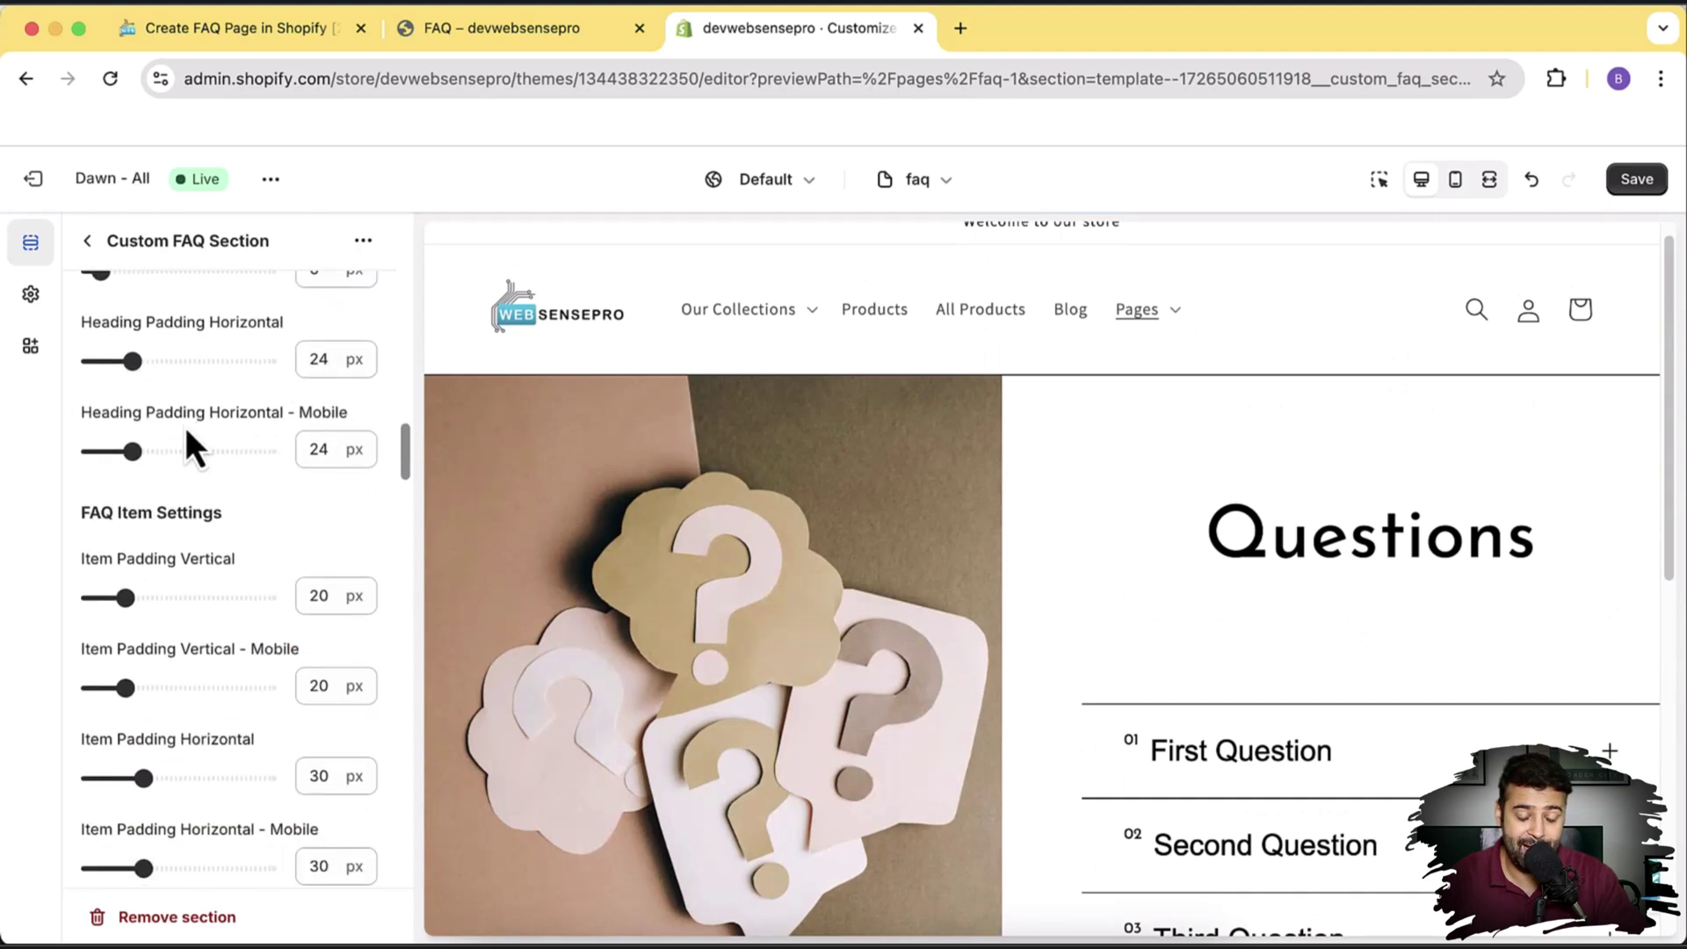
scroll(240, 399, down, 1)
scroll(309, 446, down, 2)
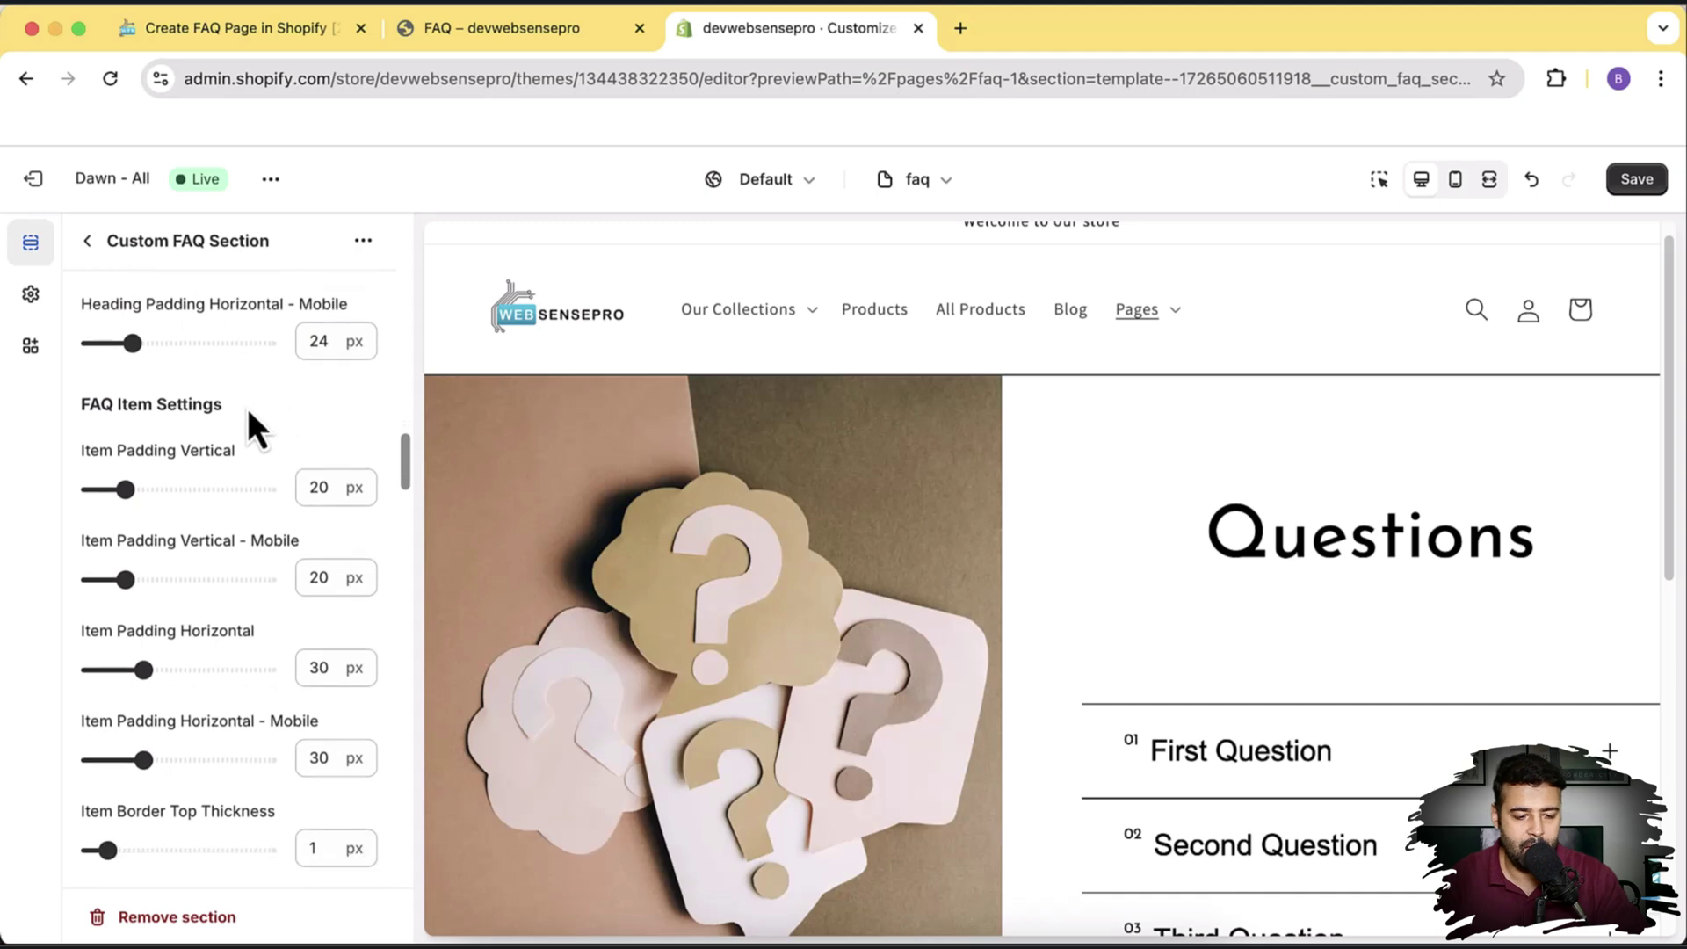
scroll(242, 408, down, 1)
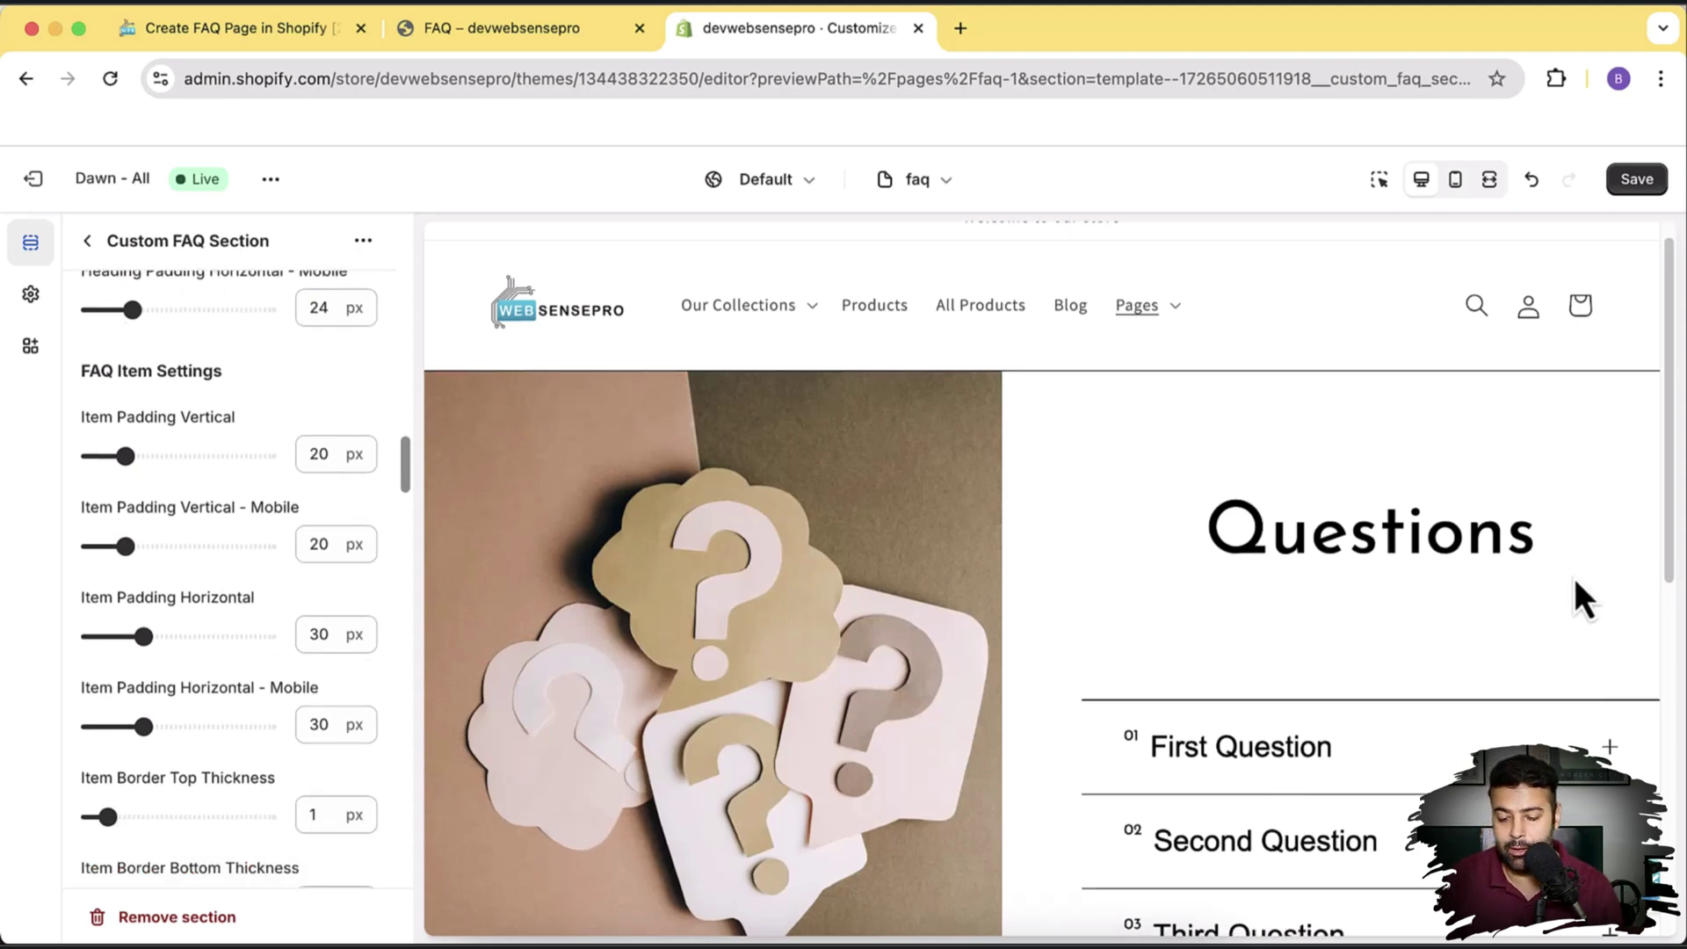
scroll(1574, 578, down, 3)
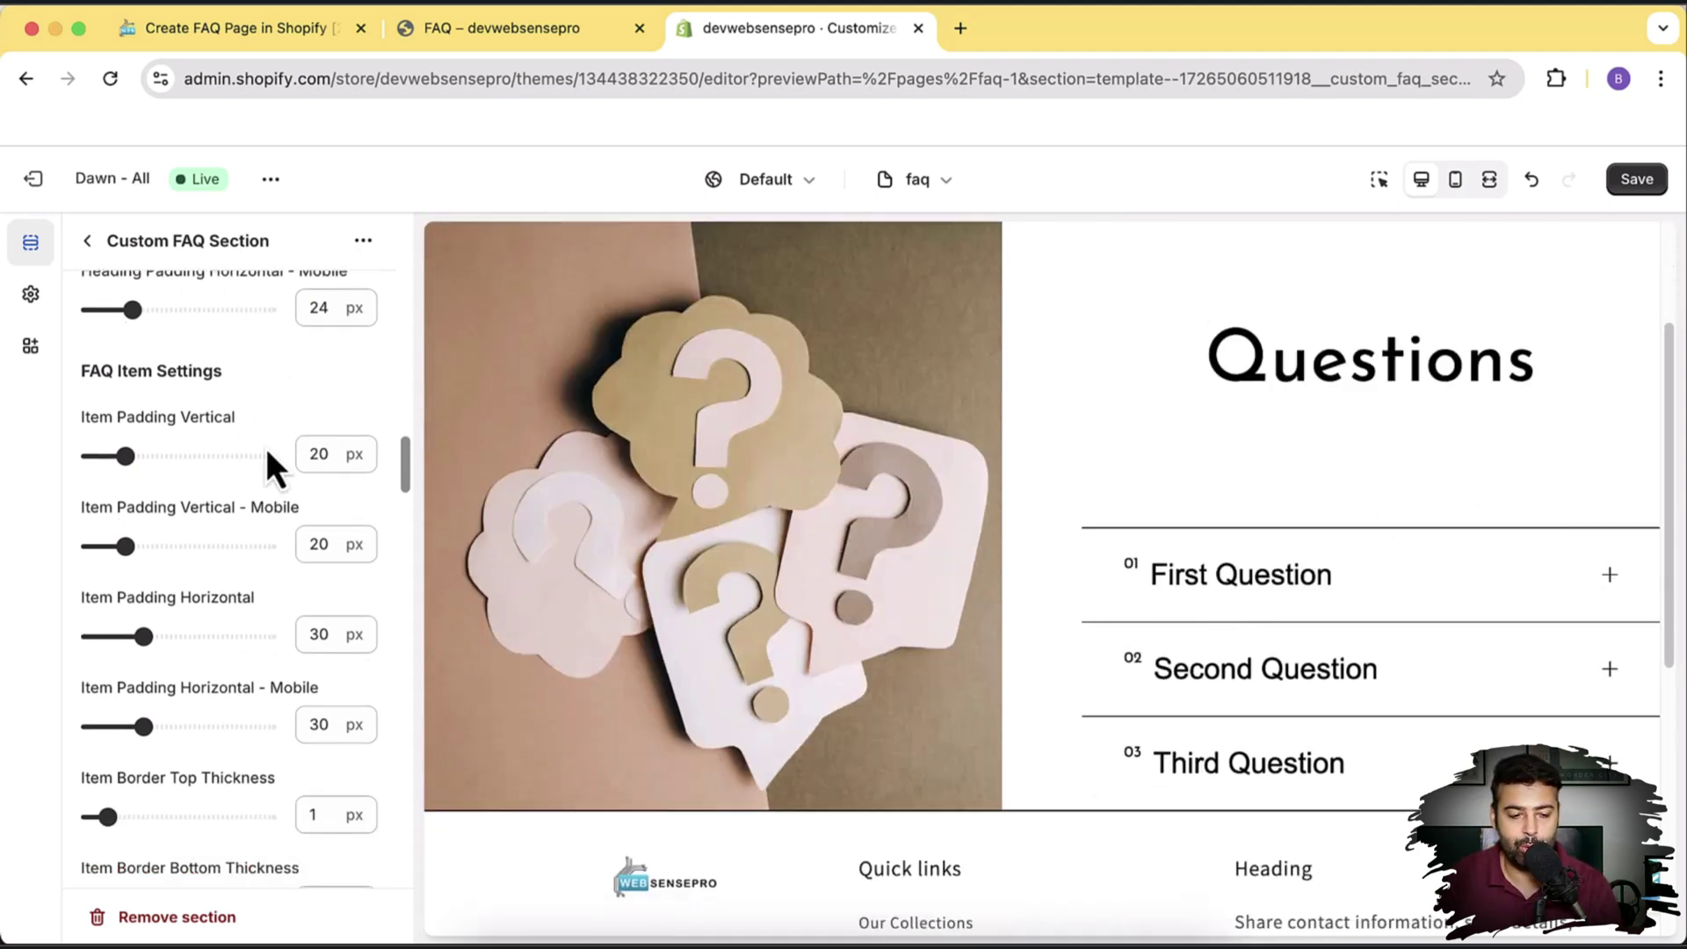
Step: Back in the section list, add a fourth and fifth FAQ item titled Question
click(90, 246)
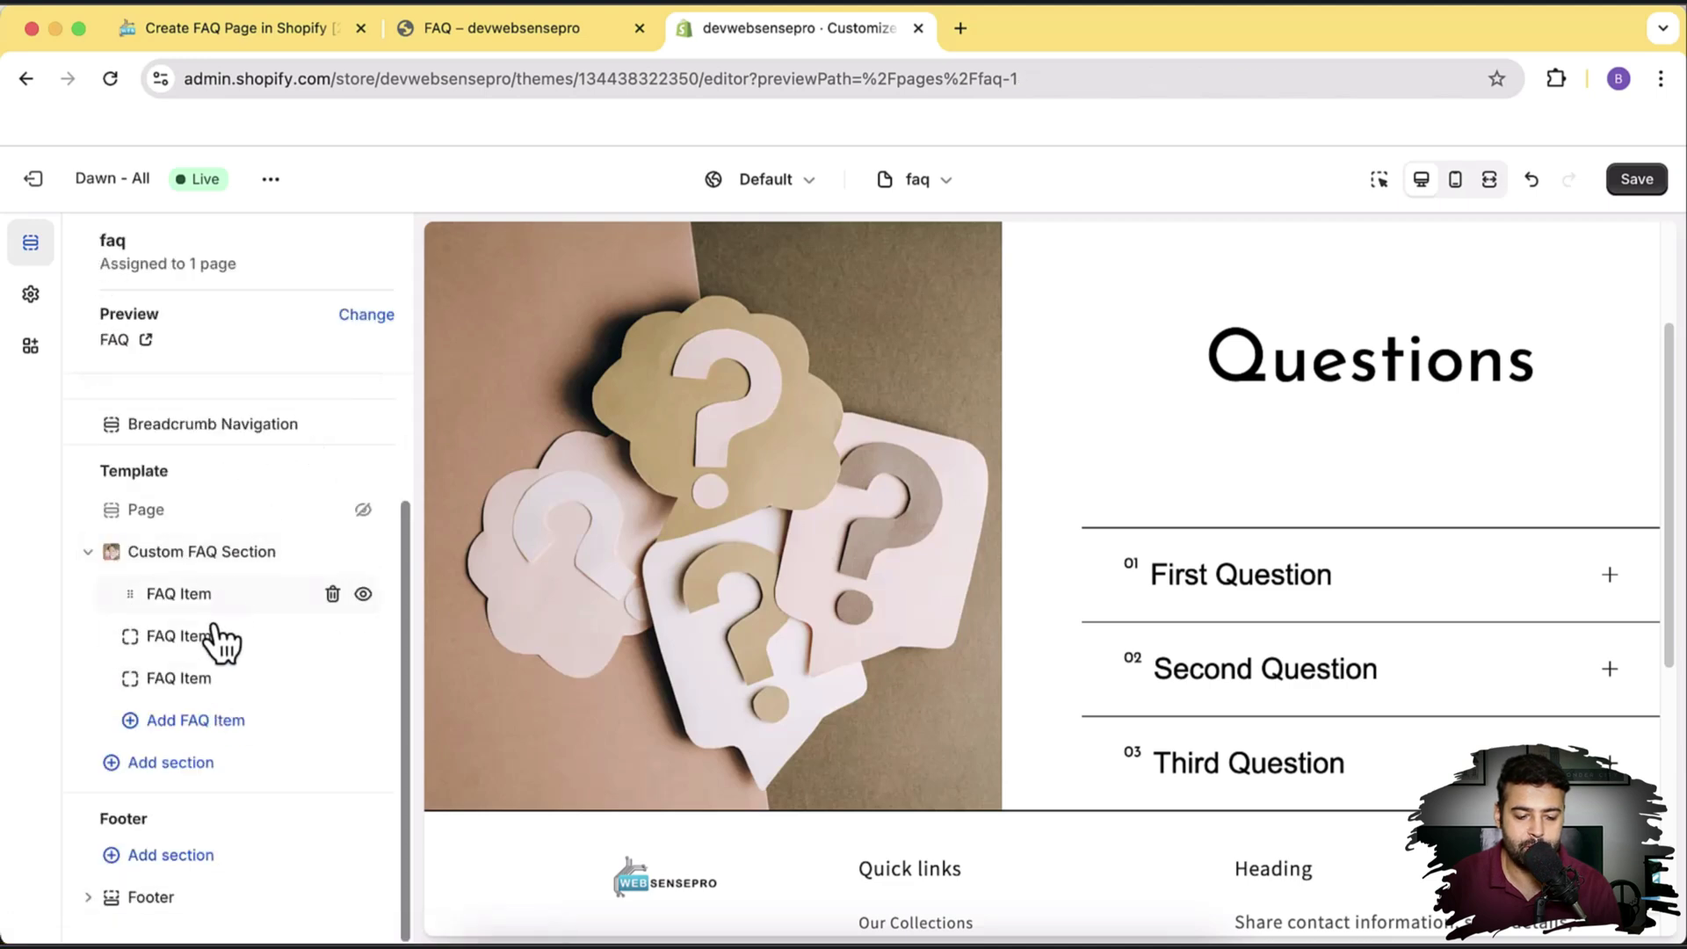
drag(218, 641, 219, 646)
click(215, 727)
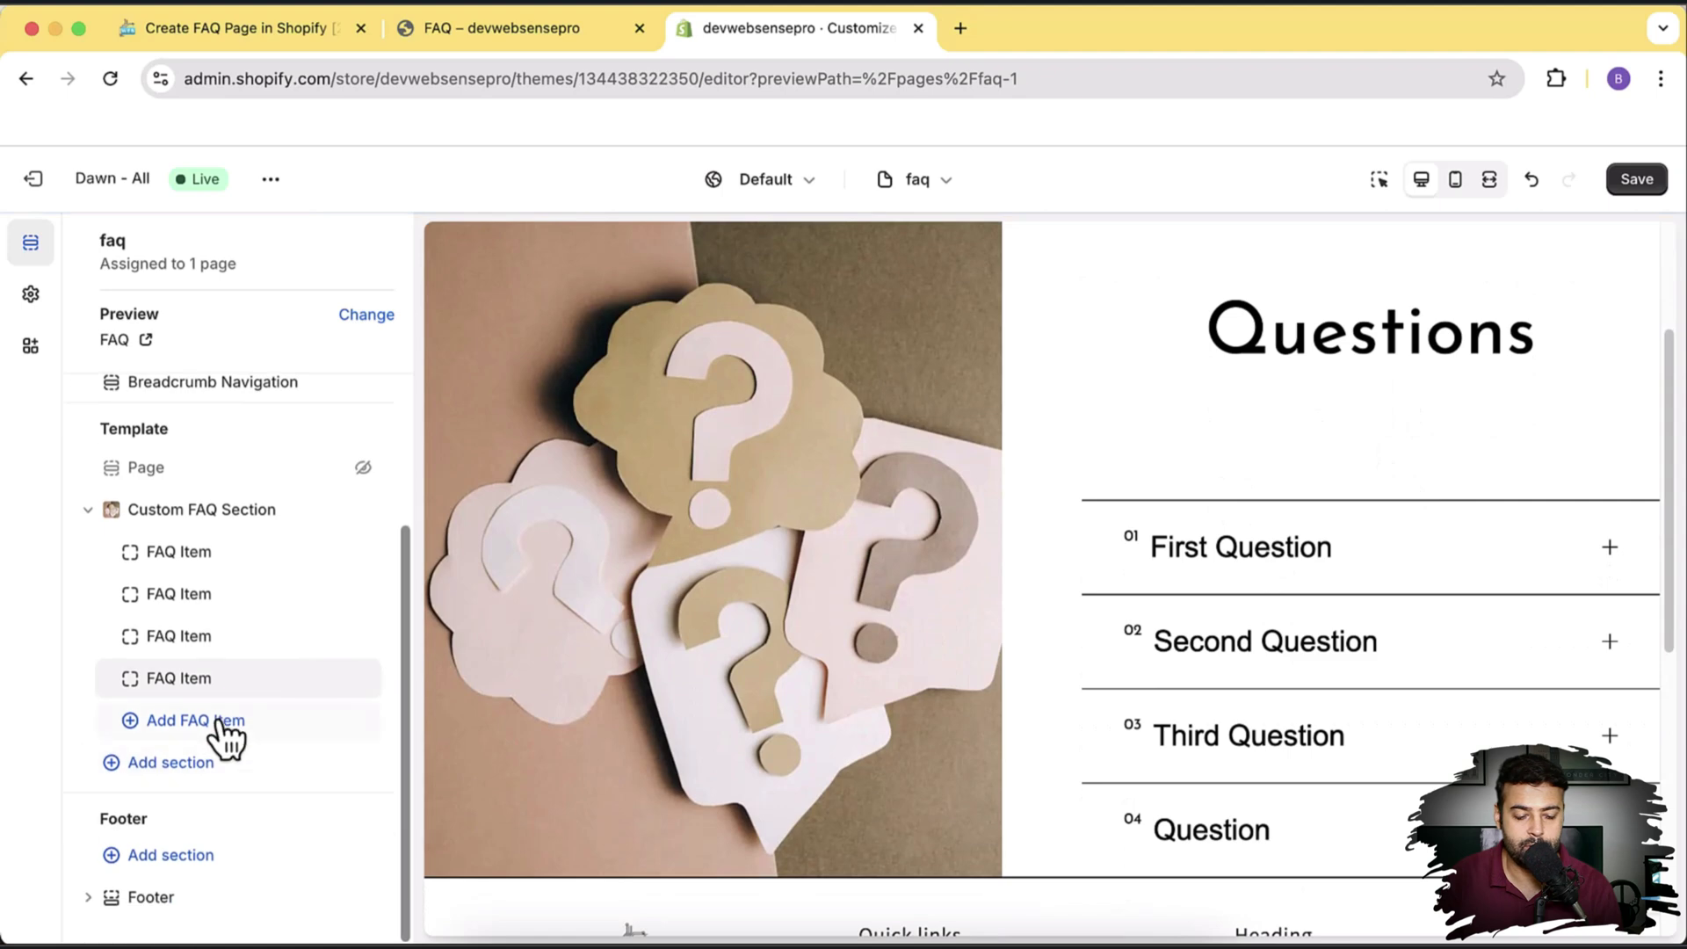
click(213, 723)
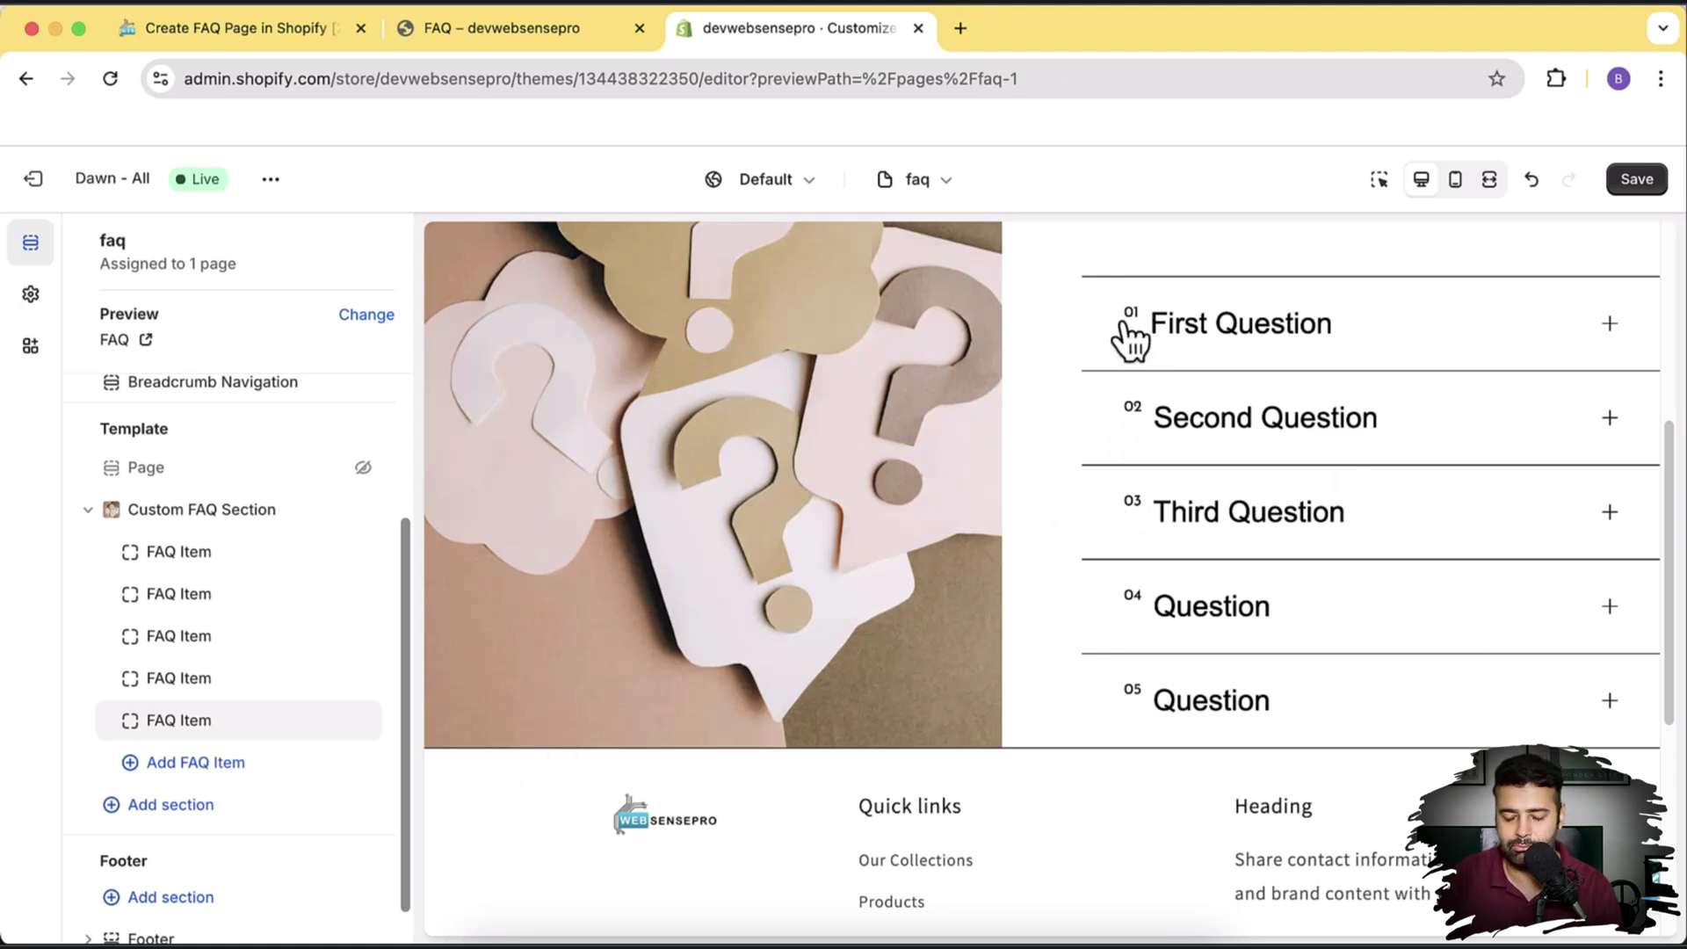
Step: In the Custom FAQ Section settings, set Item Border Top Thickness to 2 px
click(233, 515)
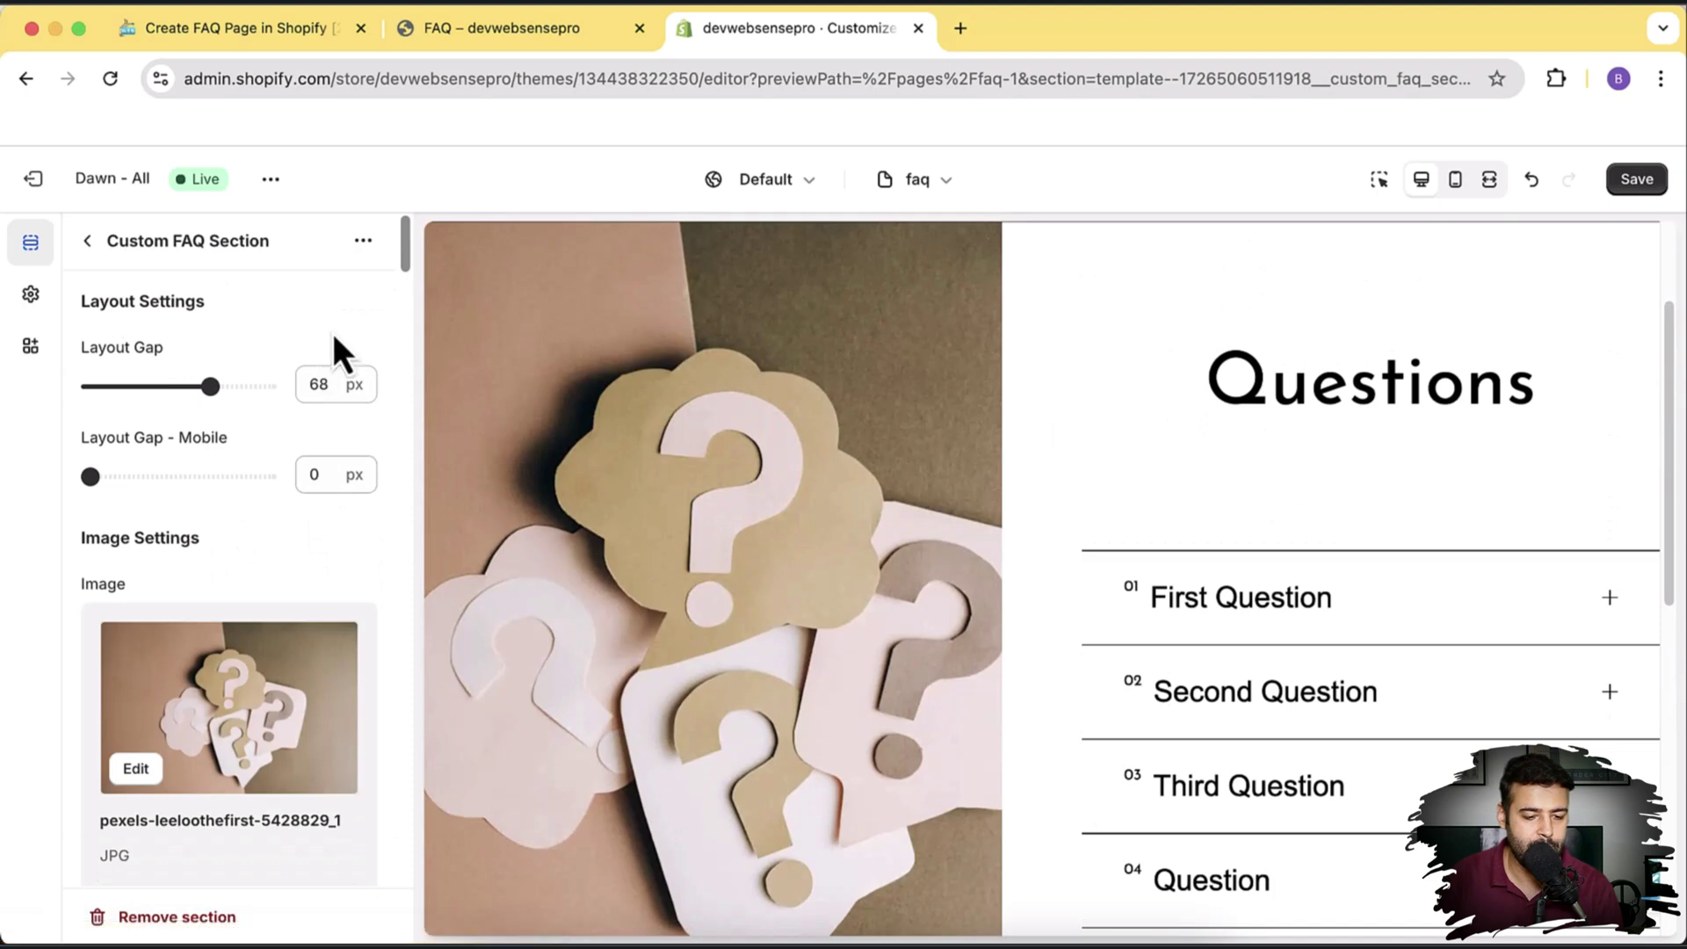
scroll(333, 334, down, 10)
scroll(333, 377, down, 15)
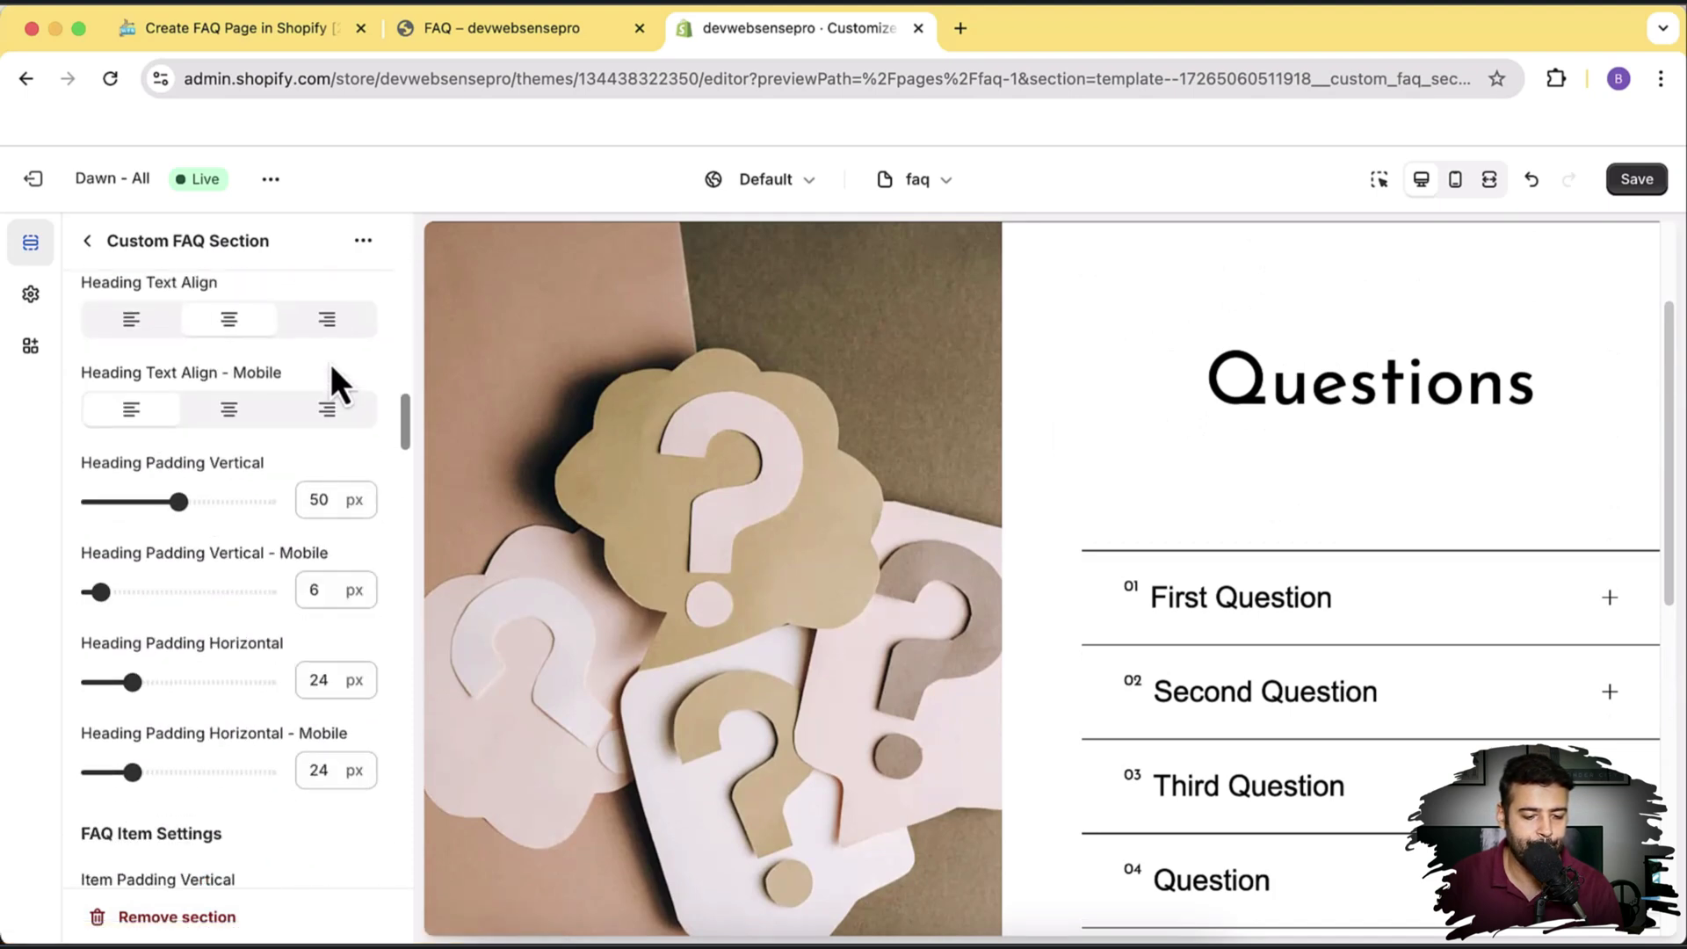
scroll(330, 364, down, 5)
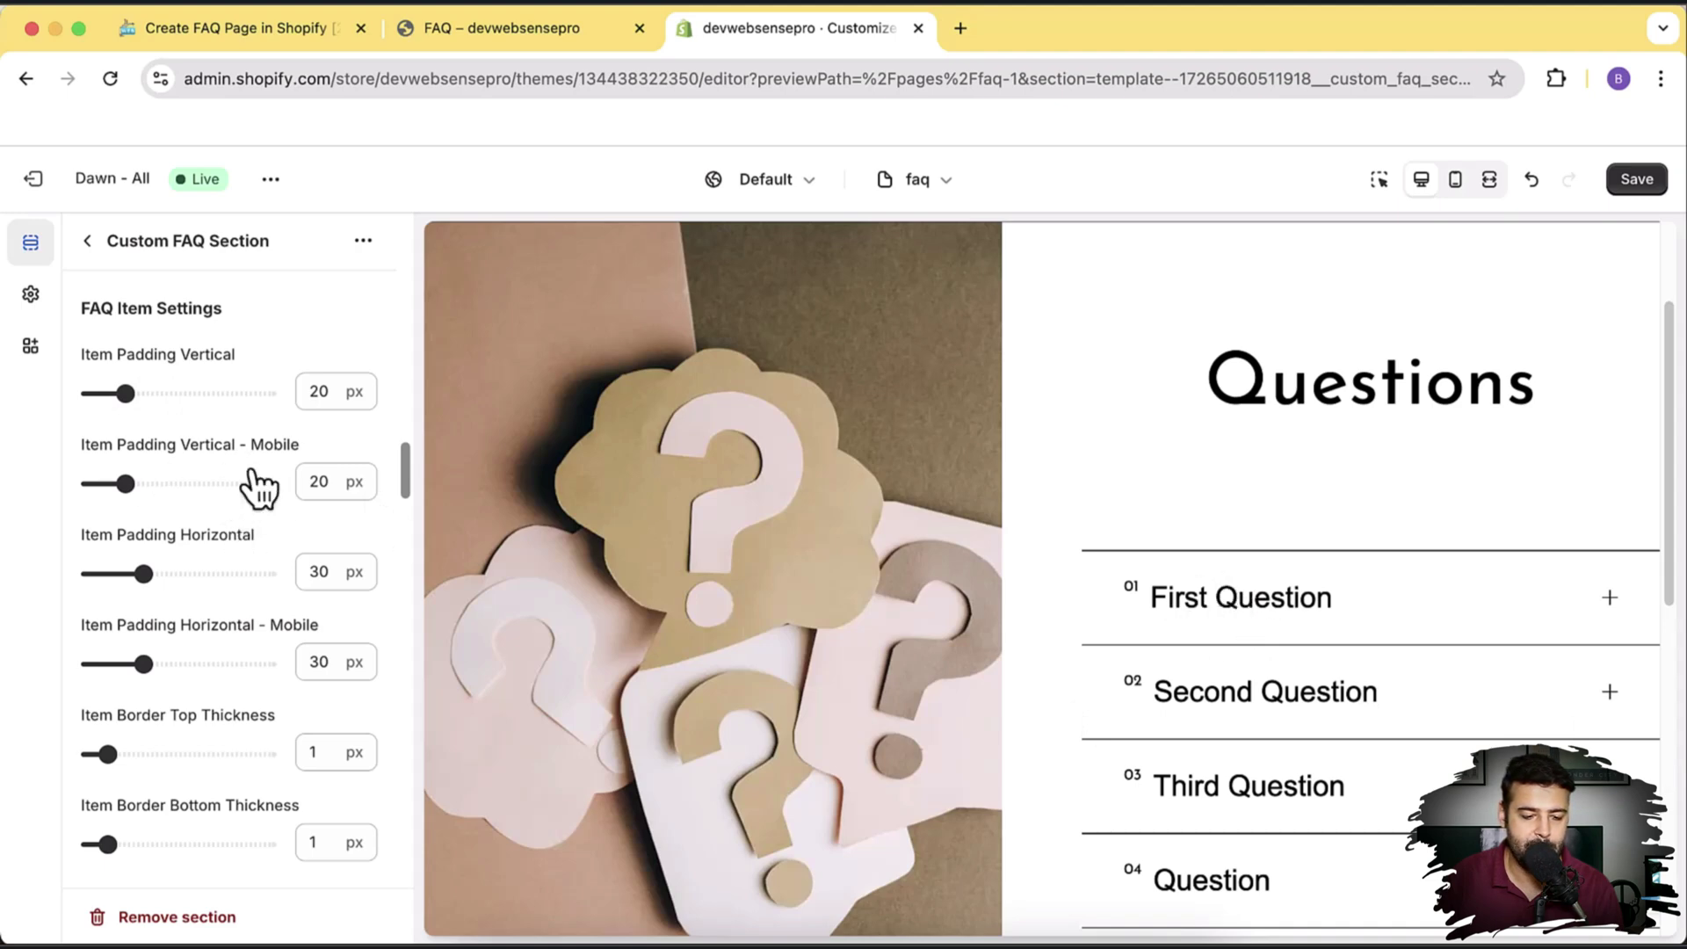
scroll(309, 395, down, 5)
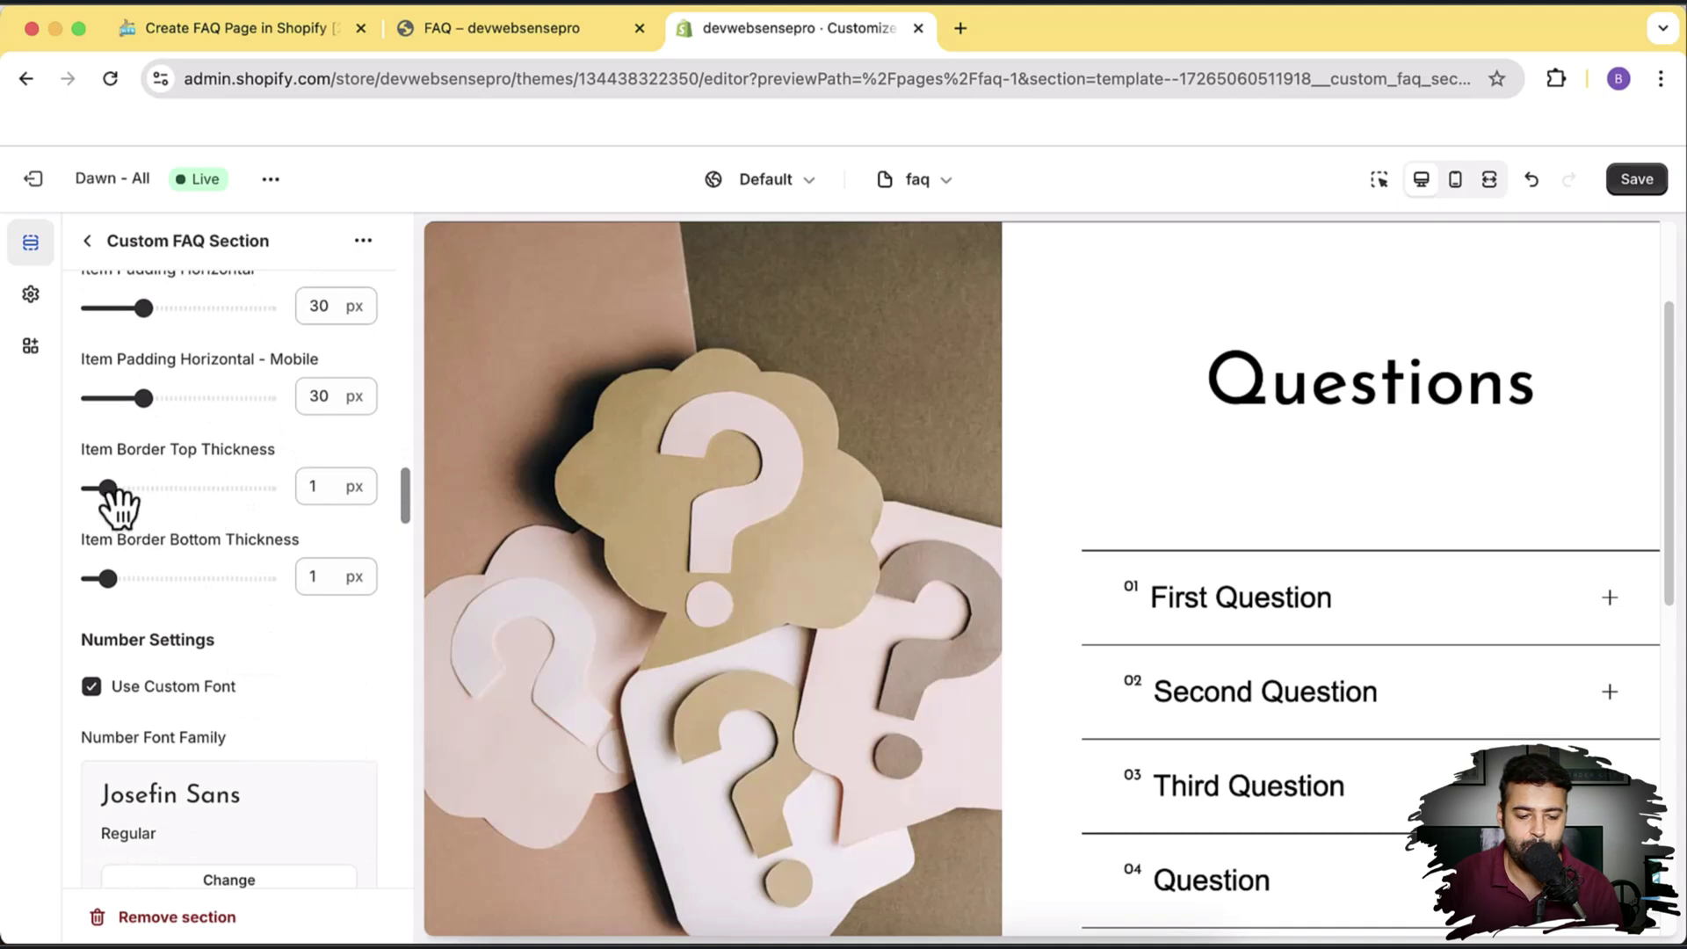
mouse_move(109, 490)
mouse_down()
mouse_move(161, 492)
mouse_move(104, 489)
mouse_move(124, 488)
mouse_up()
Step: Enlarge the question numbers to 22 px and keep Hide Number unchecked
scroll(355, 404, down, 5)
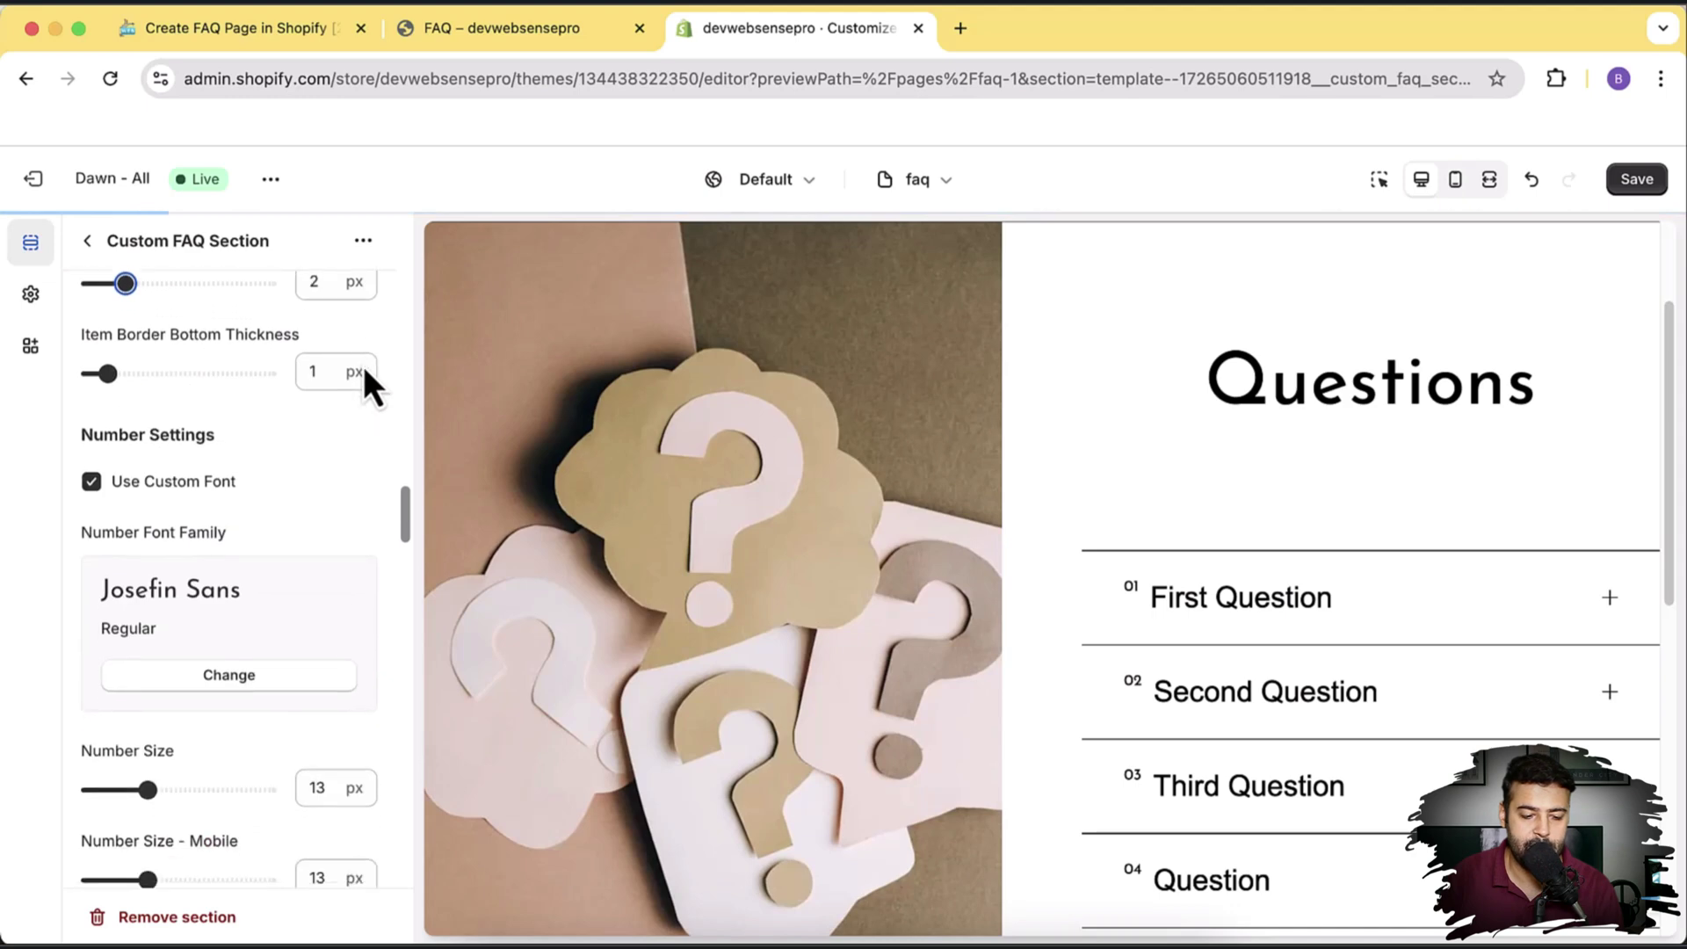
scroll(362, 376, down, 4)
scroll(359, 387, up, 1)
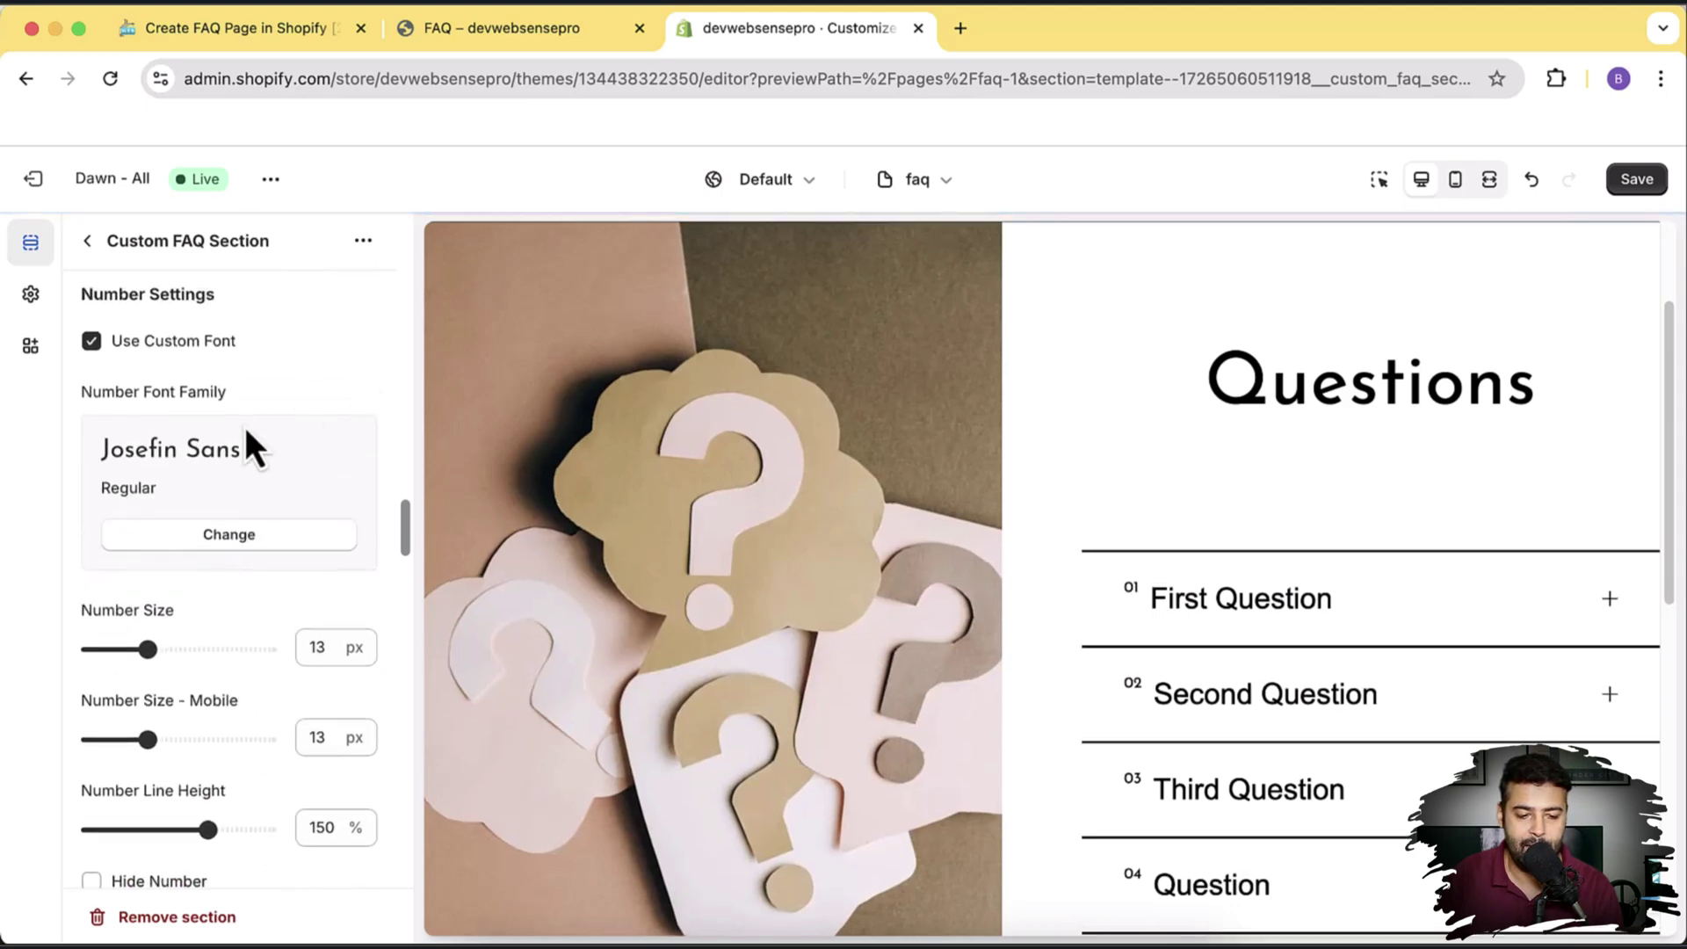
scroll(1615, 462, down, 1)
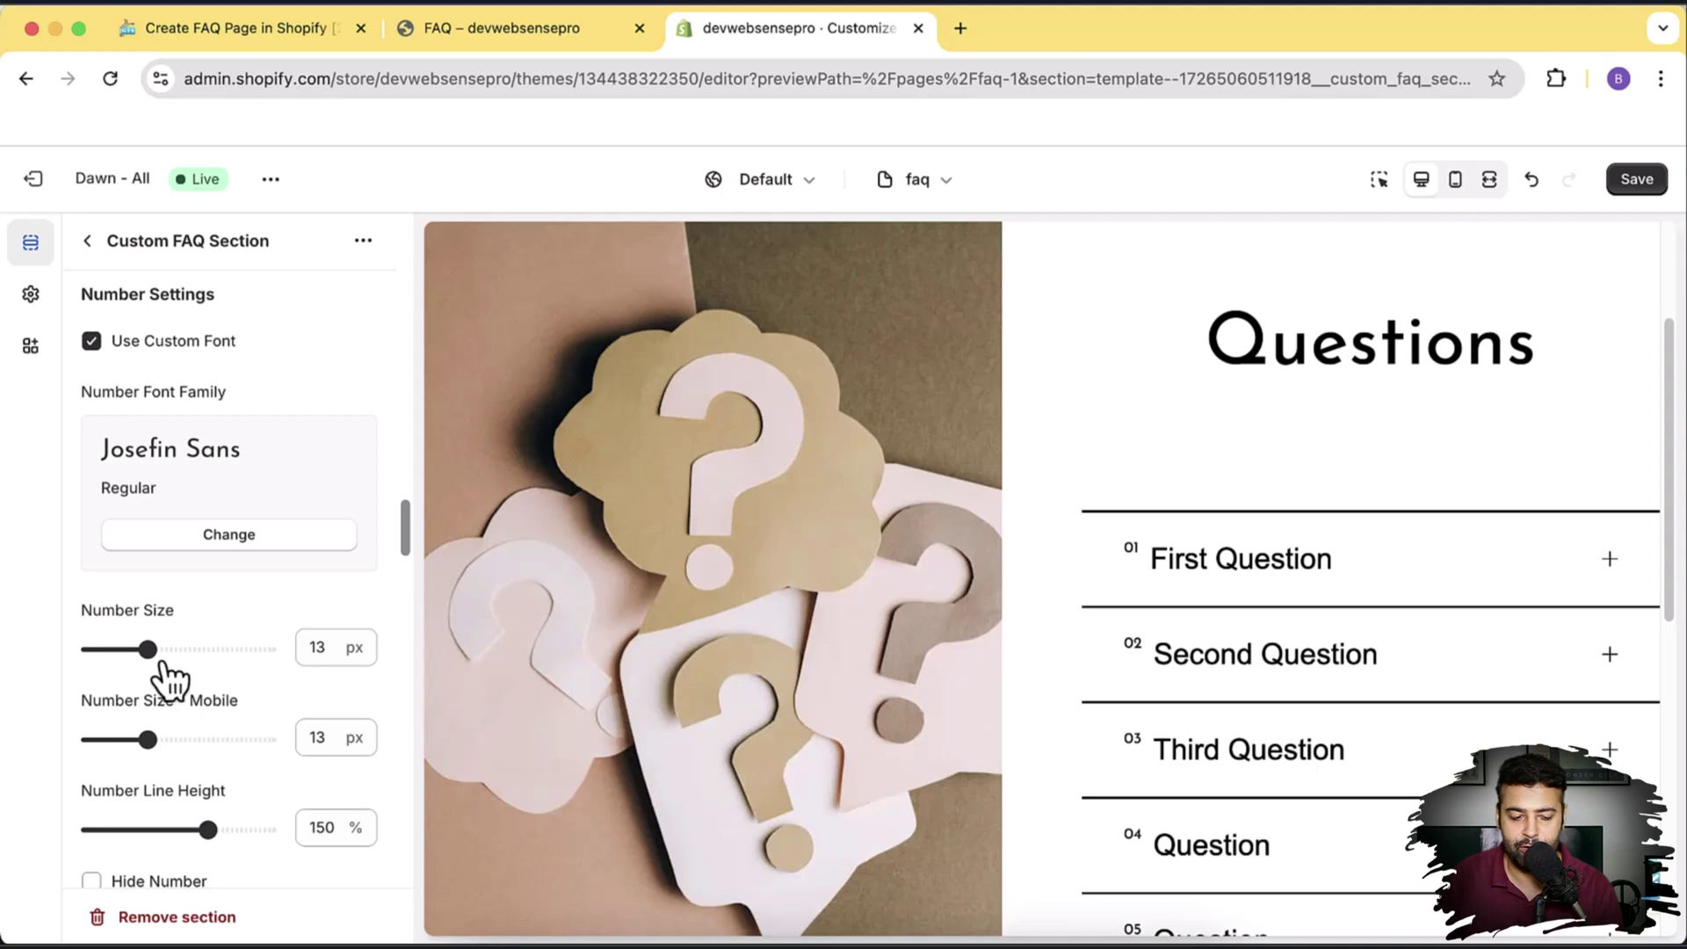
drag(149, 650, 188, 650)
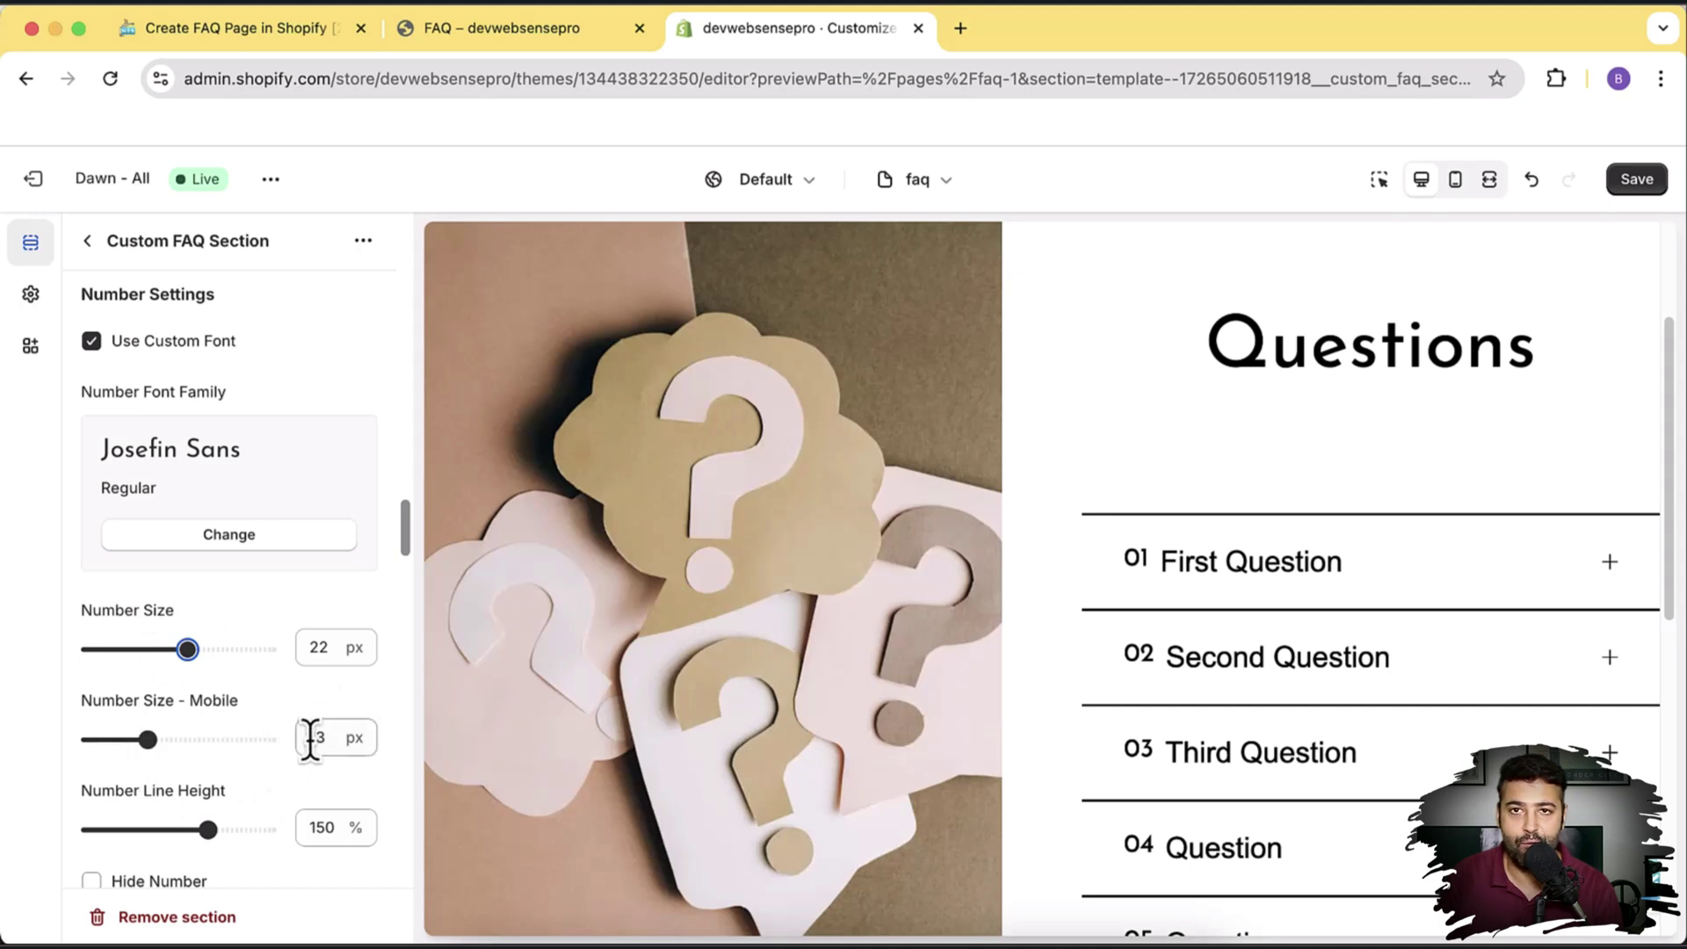
scroll(323, 577, down, 4)
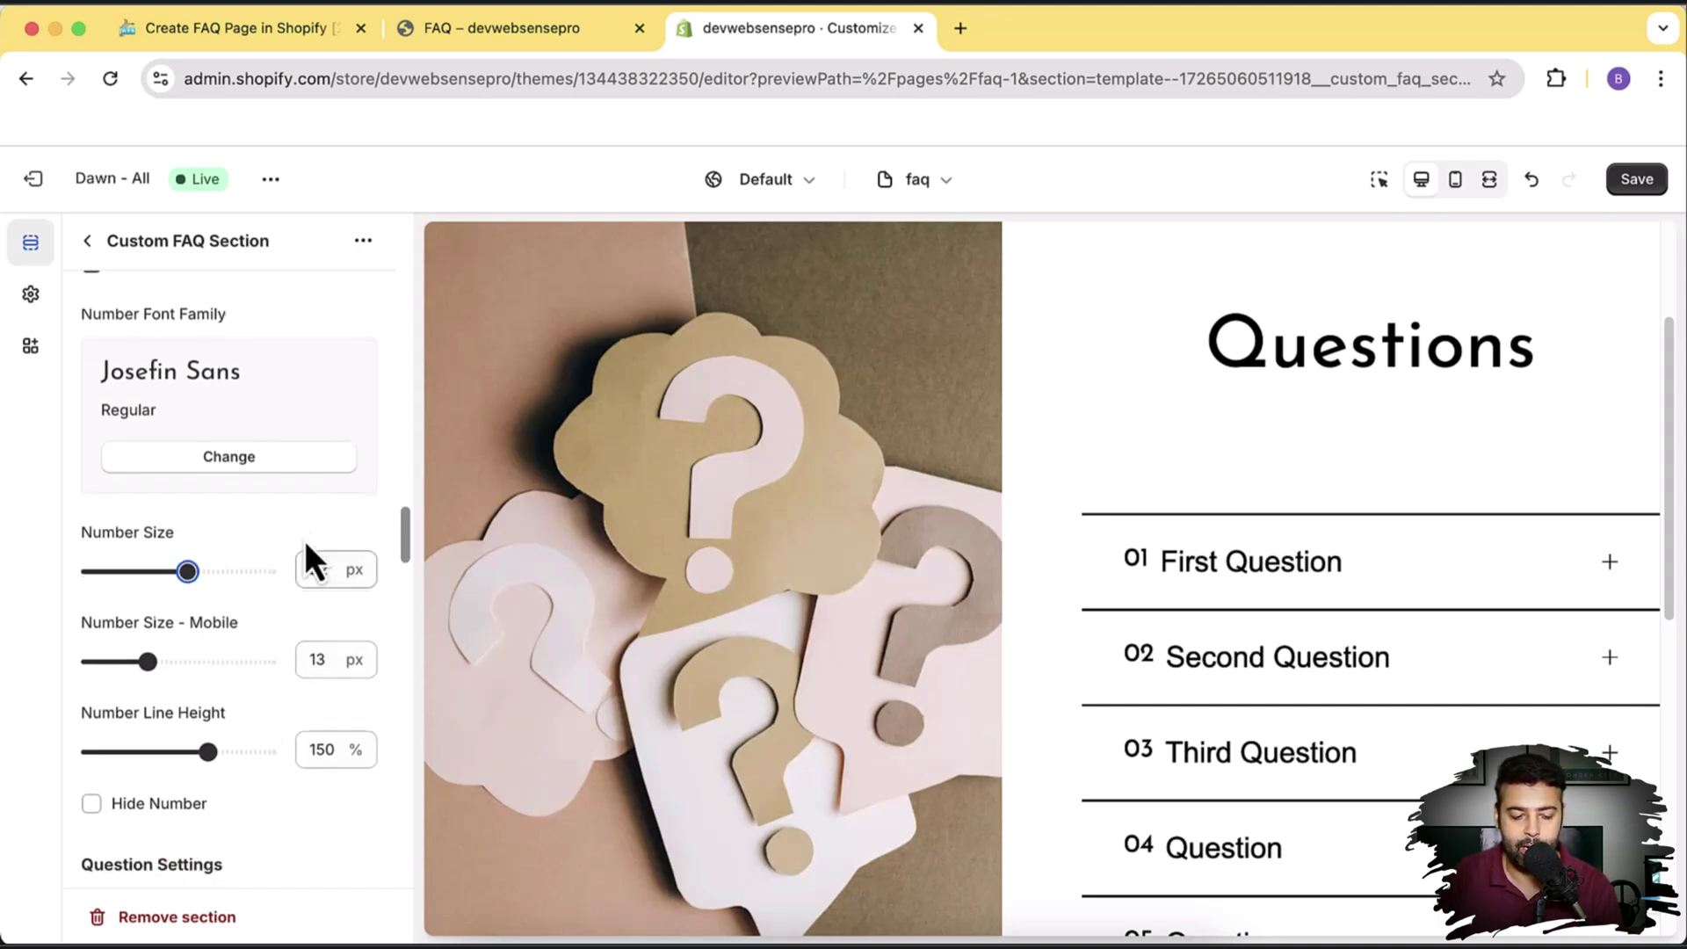
scroll(290, 510, down, 1)
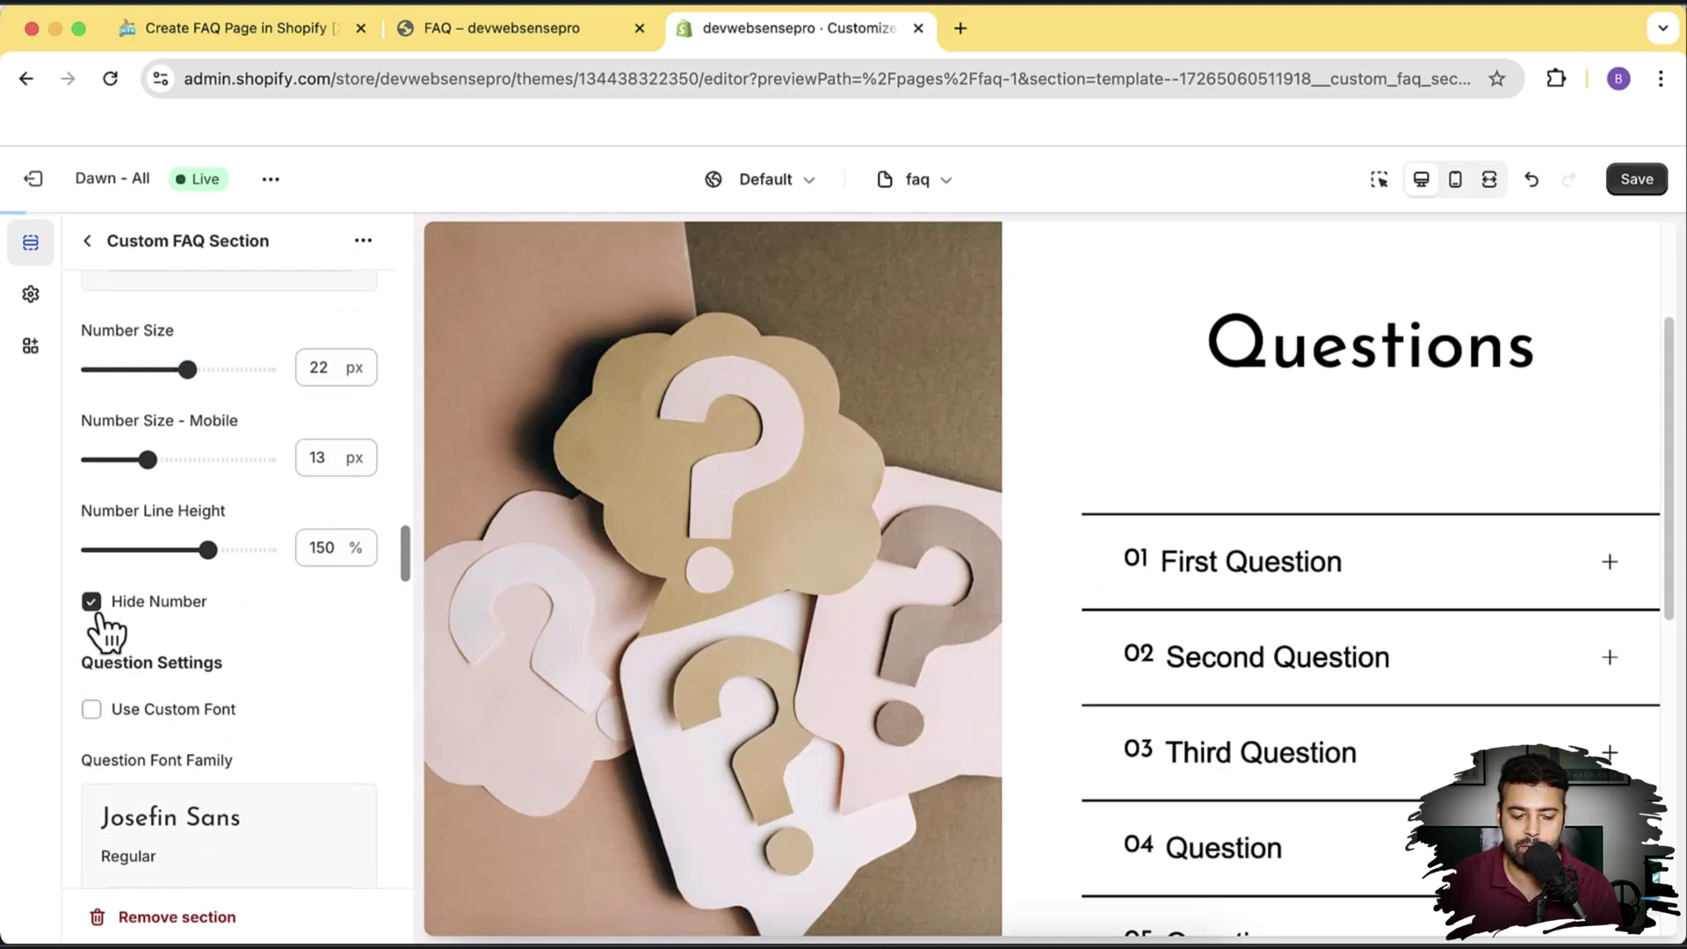
scroll(1601, 501, down, 3)
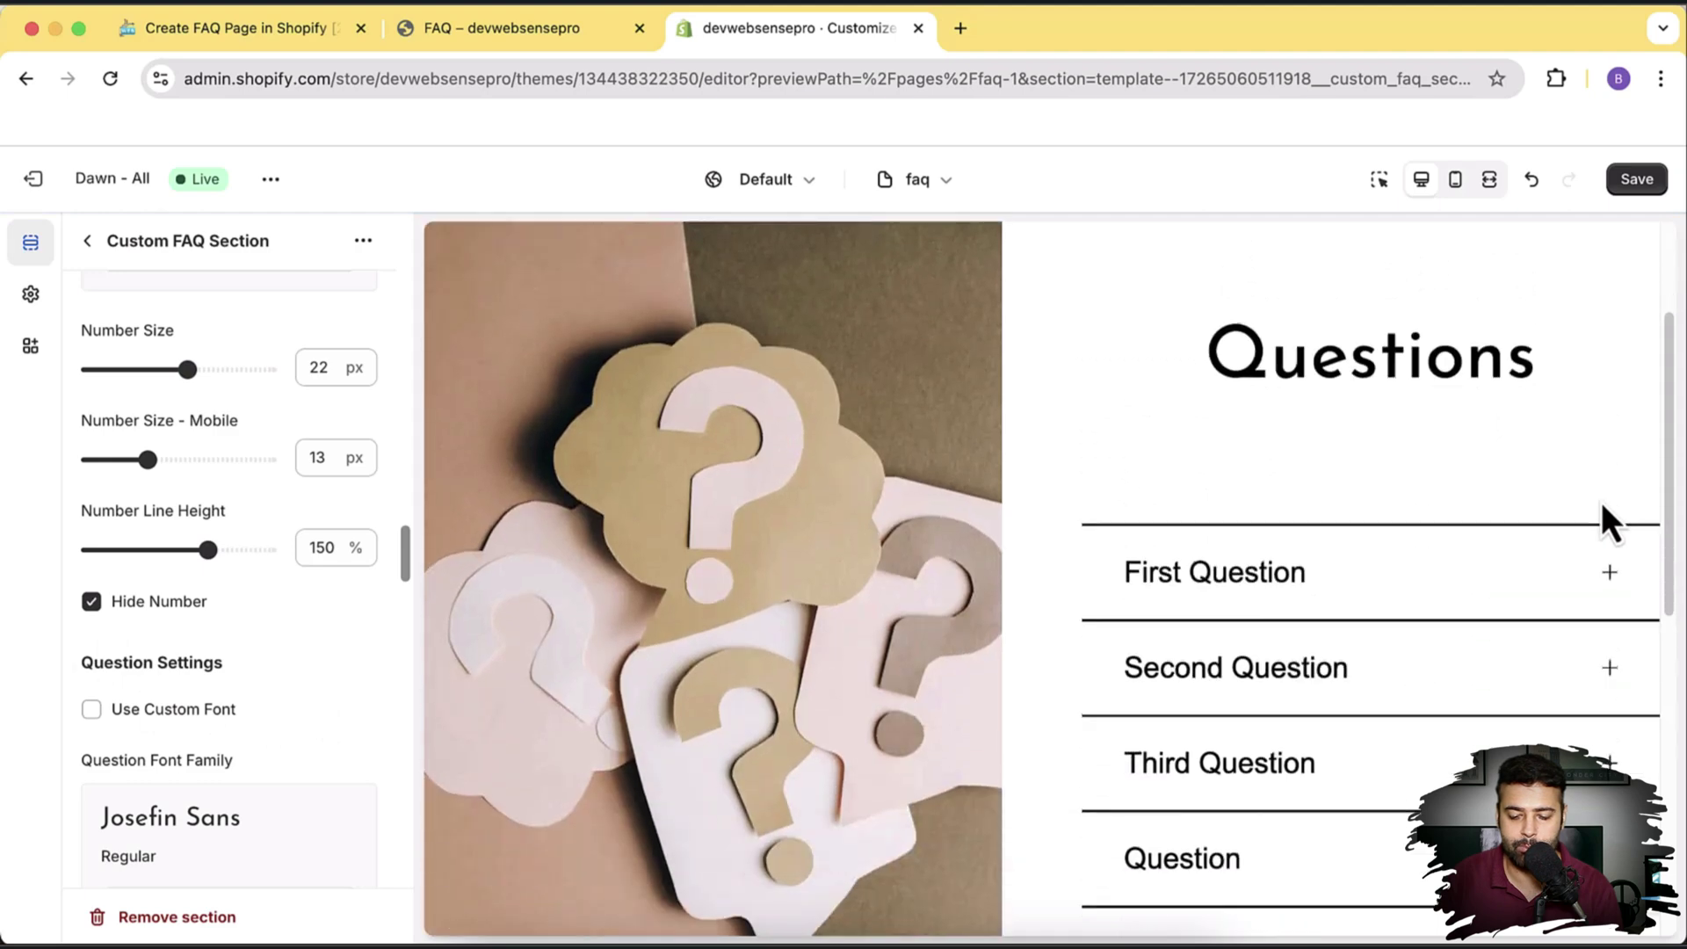
scroll(310, 508, down, 2)
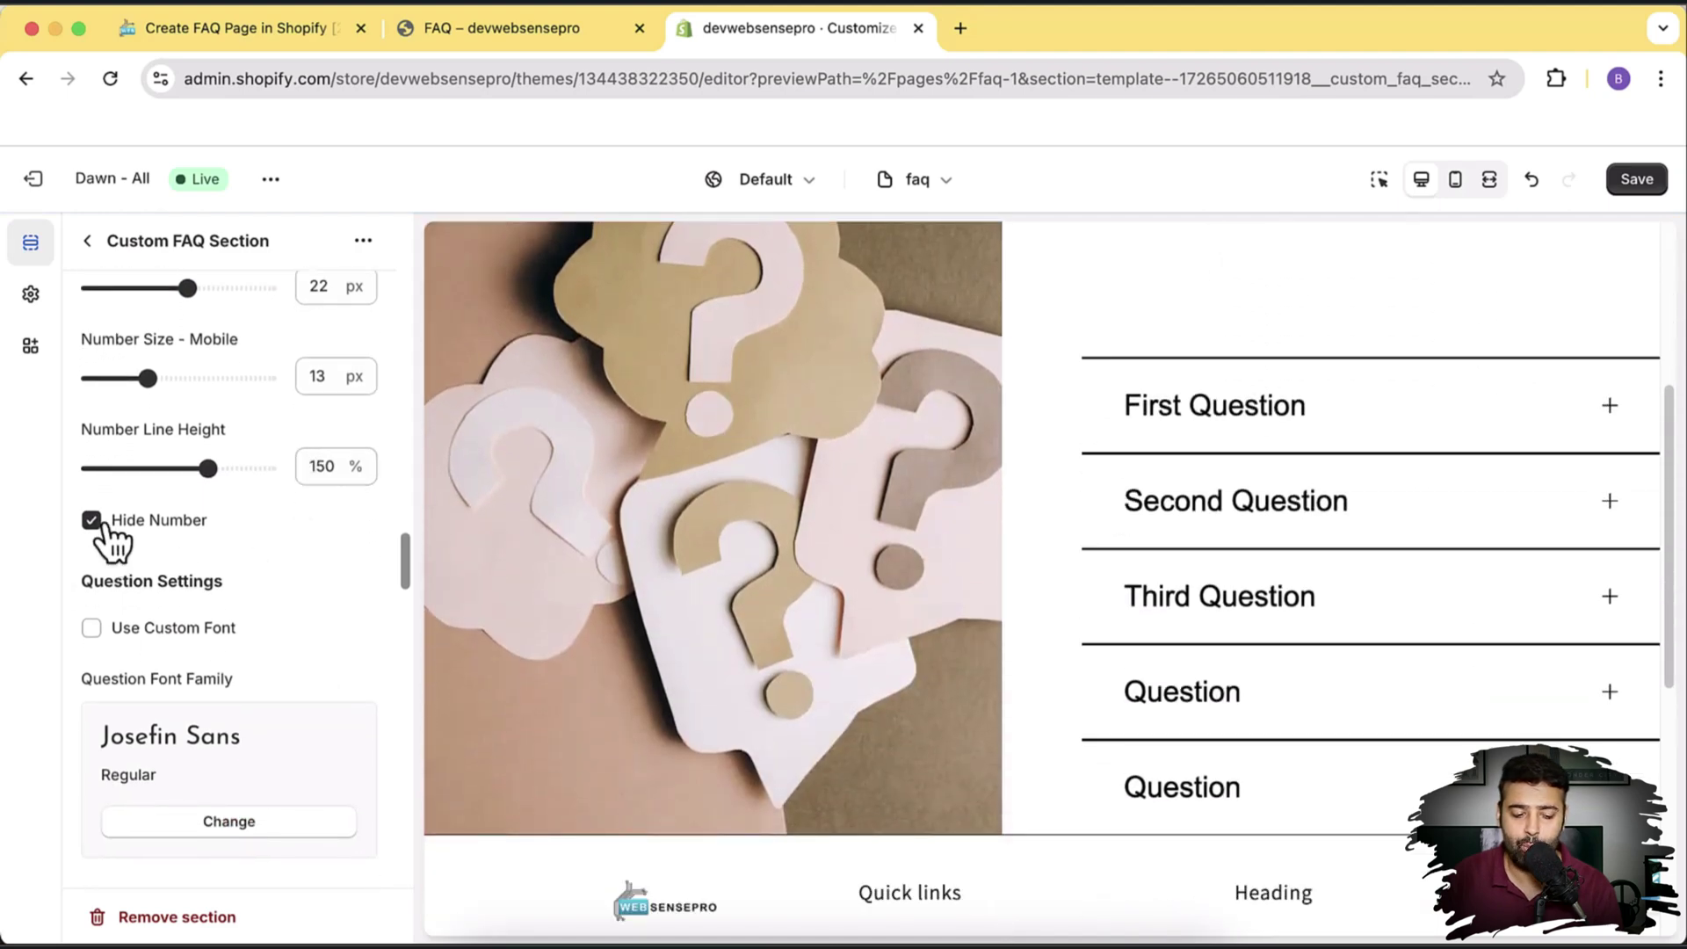
click(93, 520)
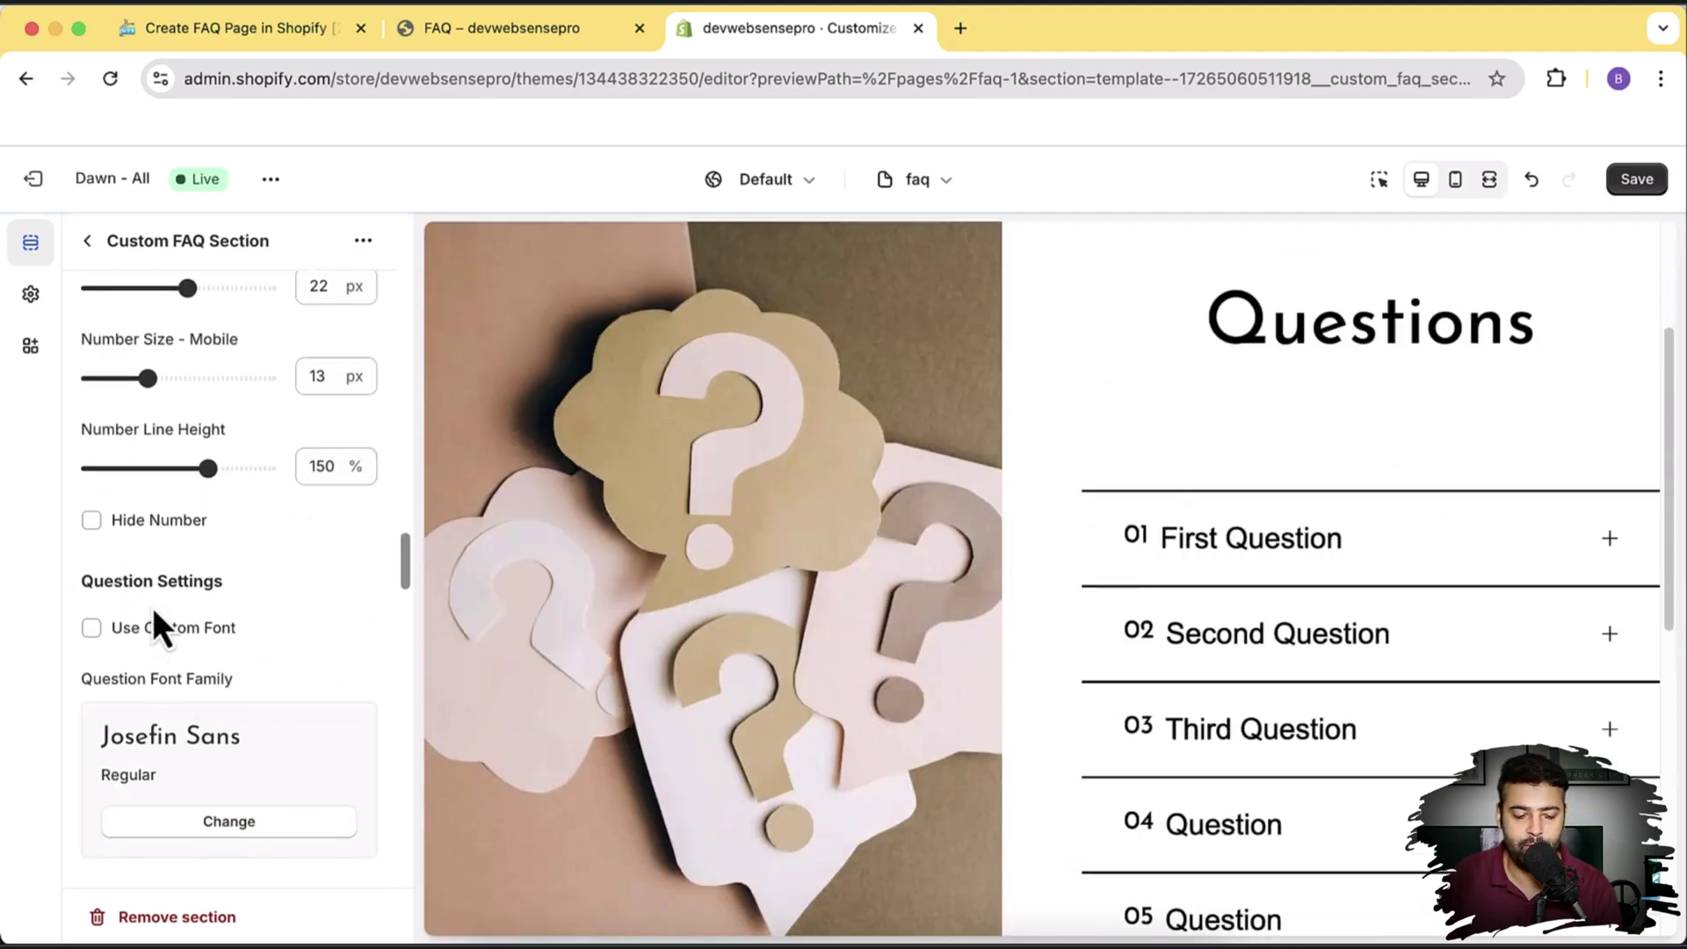
scroll(154, 613, down, 1)
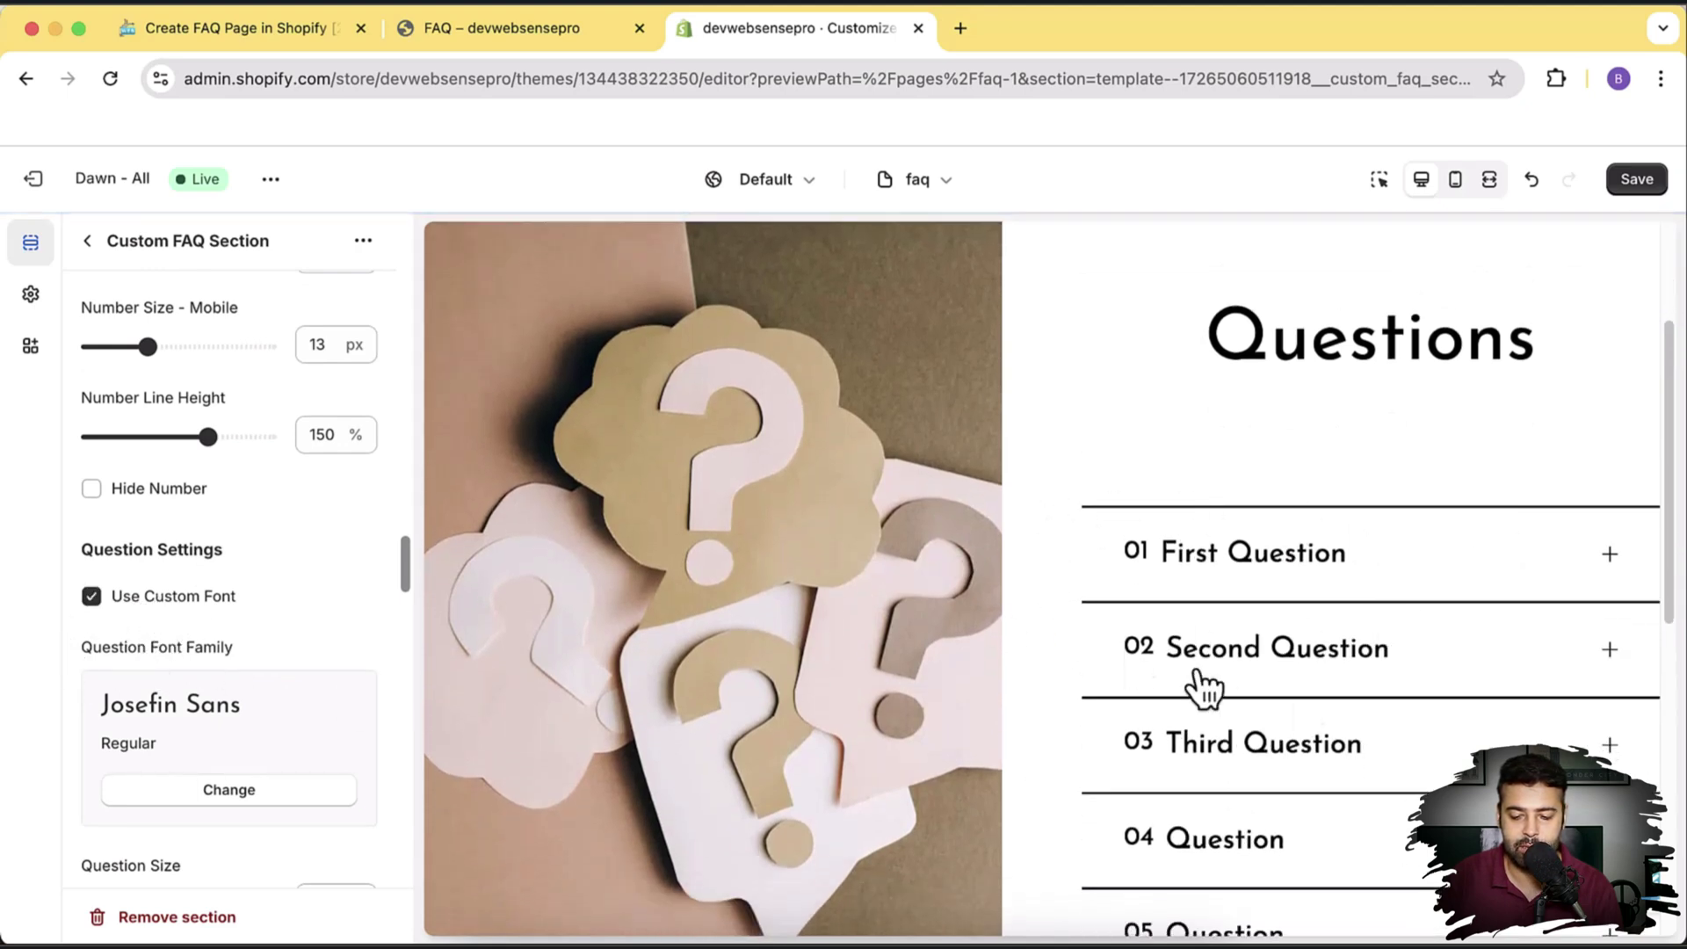
scroll(293, 375, down, 6)
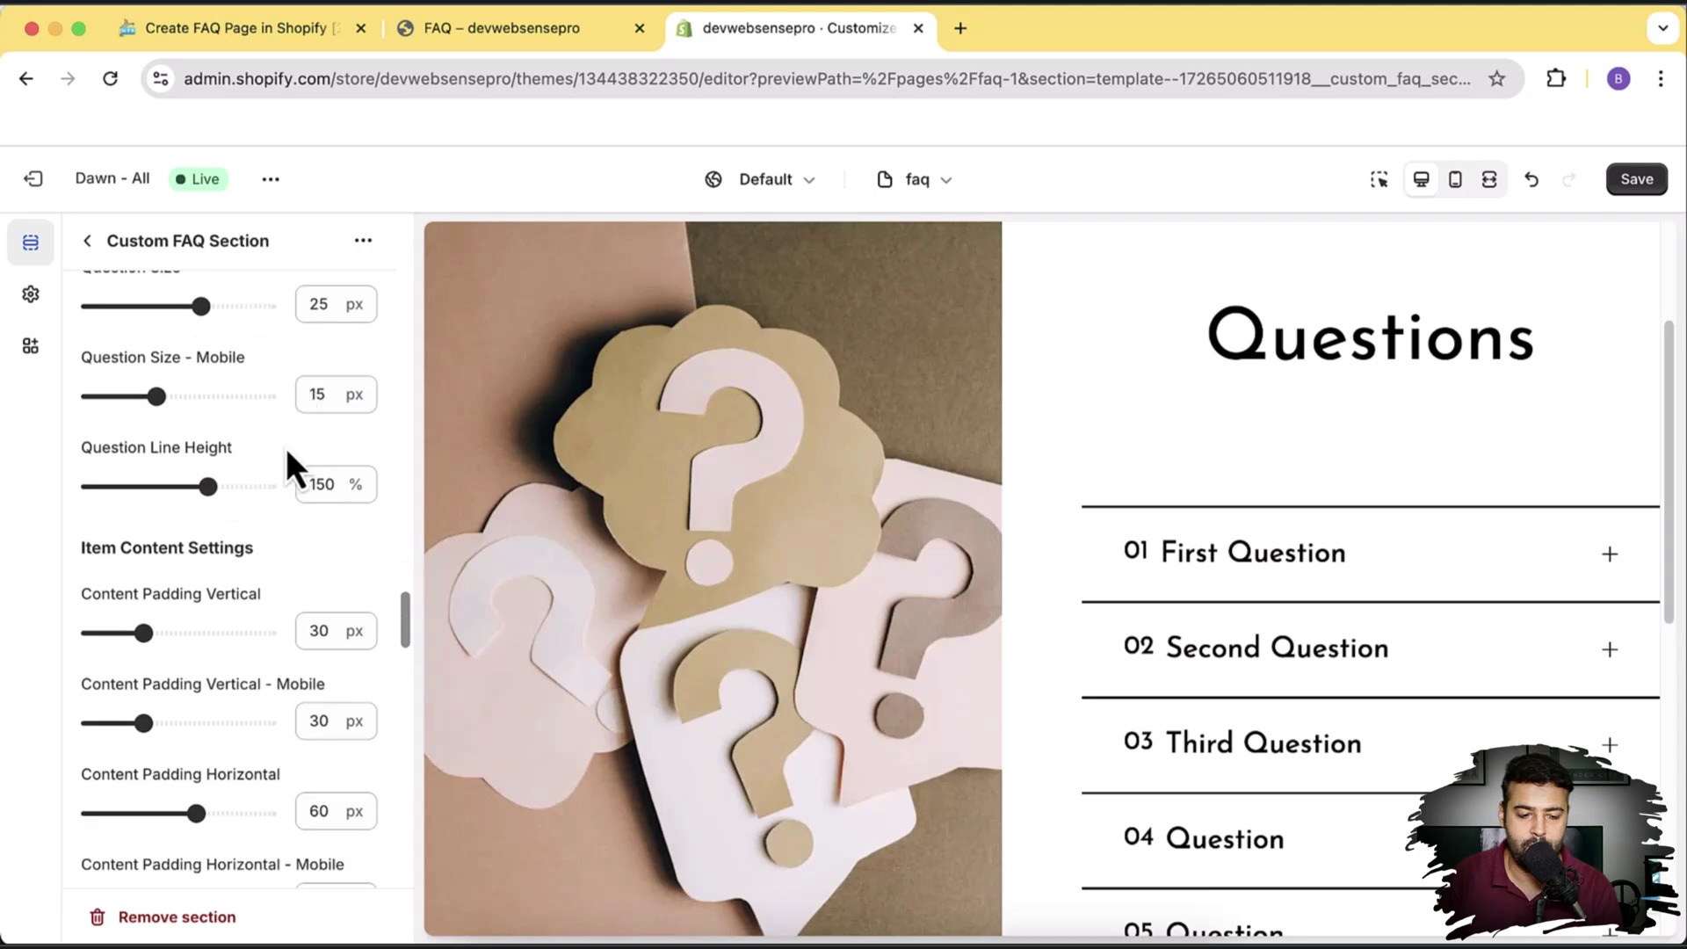
scroll(203, 439, up, 1)
scroll(297, 439, down, 6)
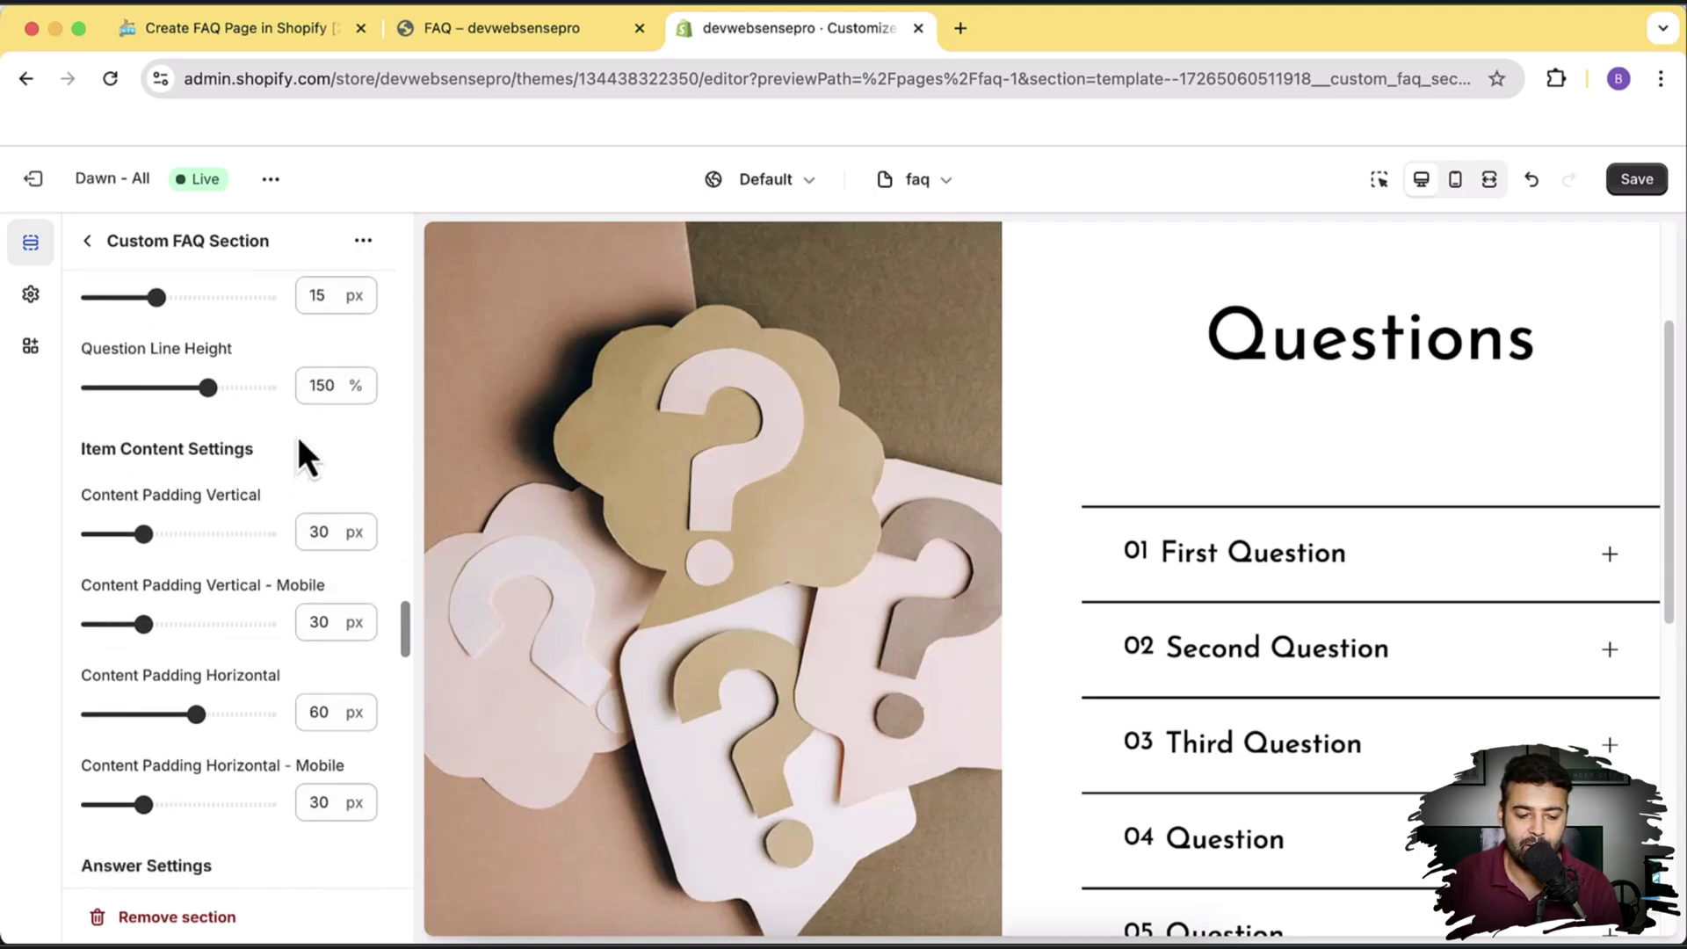
scroll(290, 483, up, 2)
scroll(287, 456, down, 3)
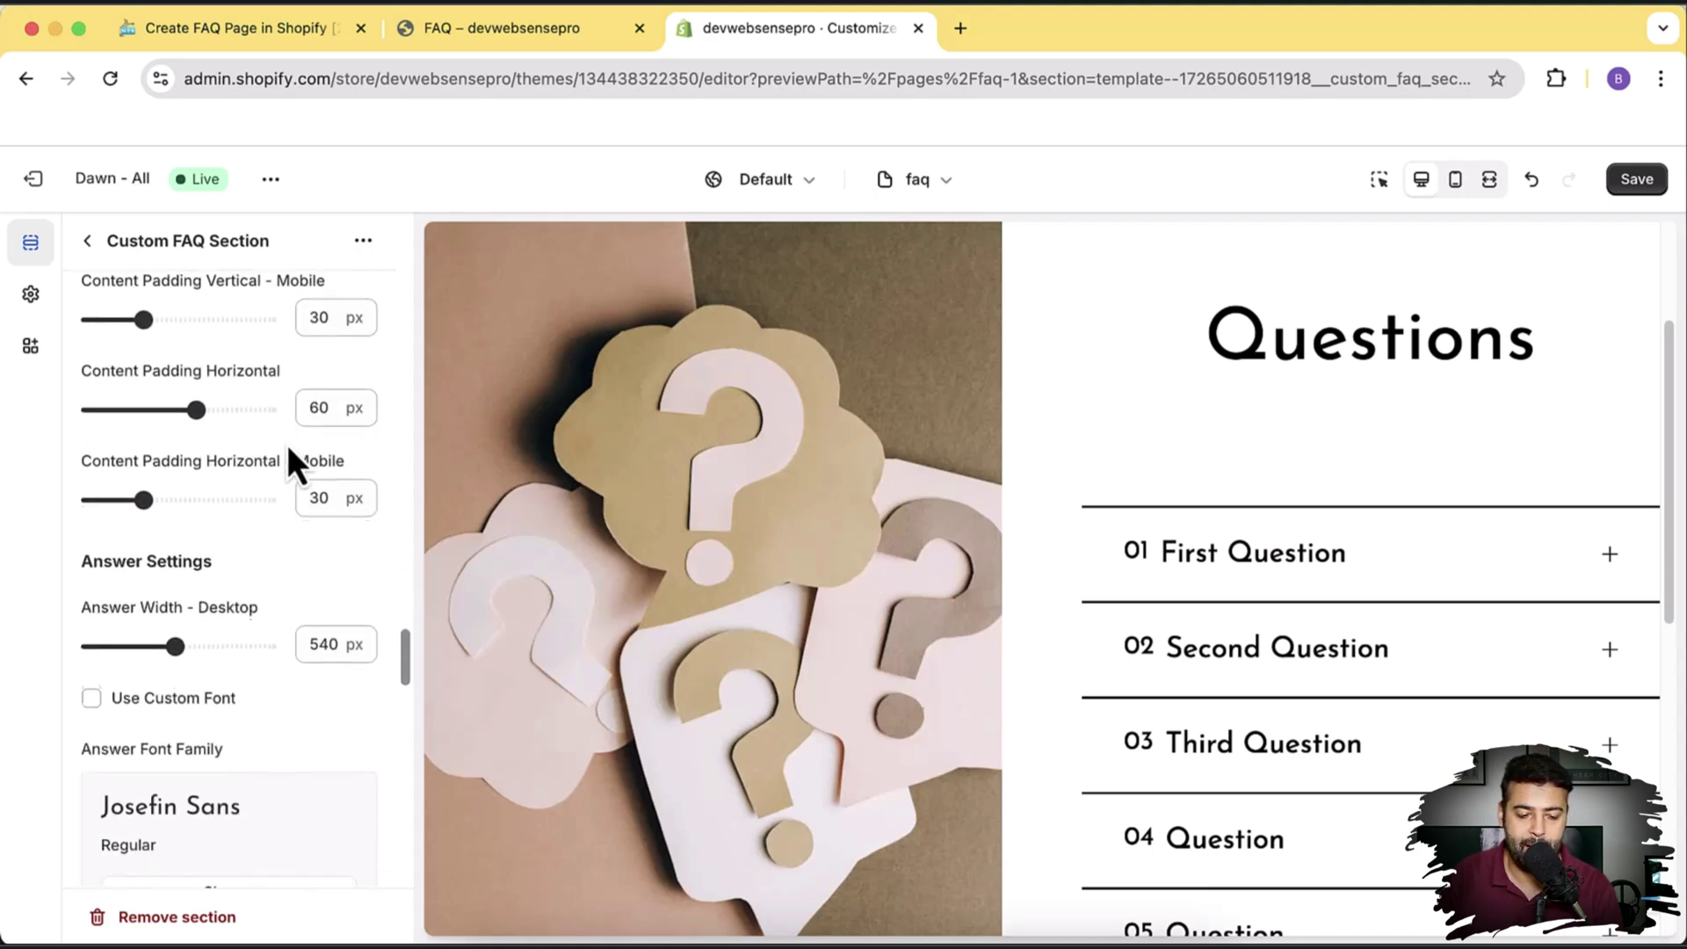
scroll(279, 499, up, 4)
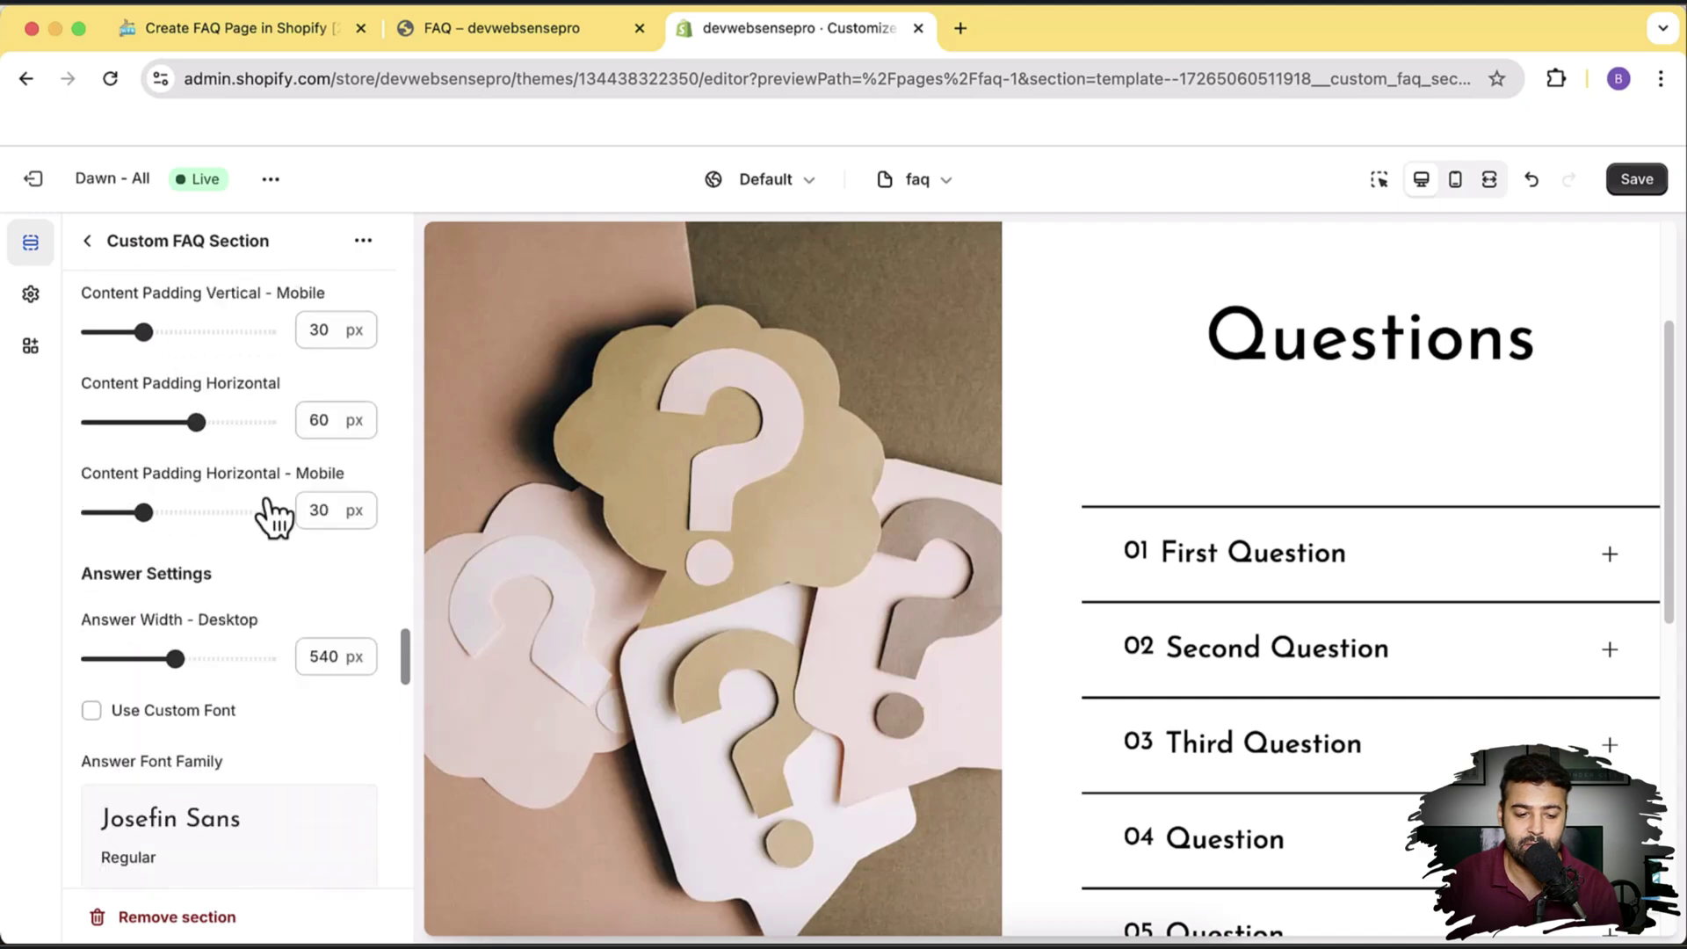
scroll(271, 515, down, 6)
scroll(274, 439, down, 7)
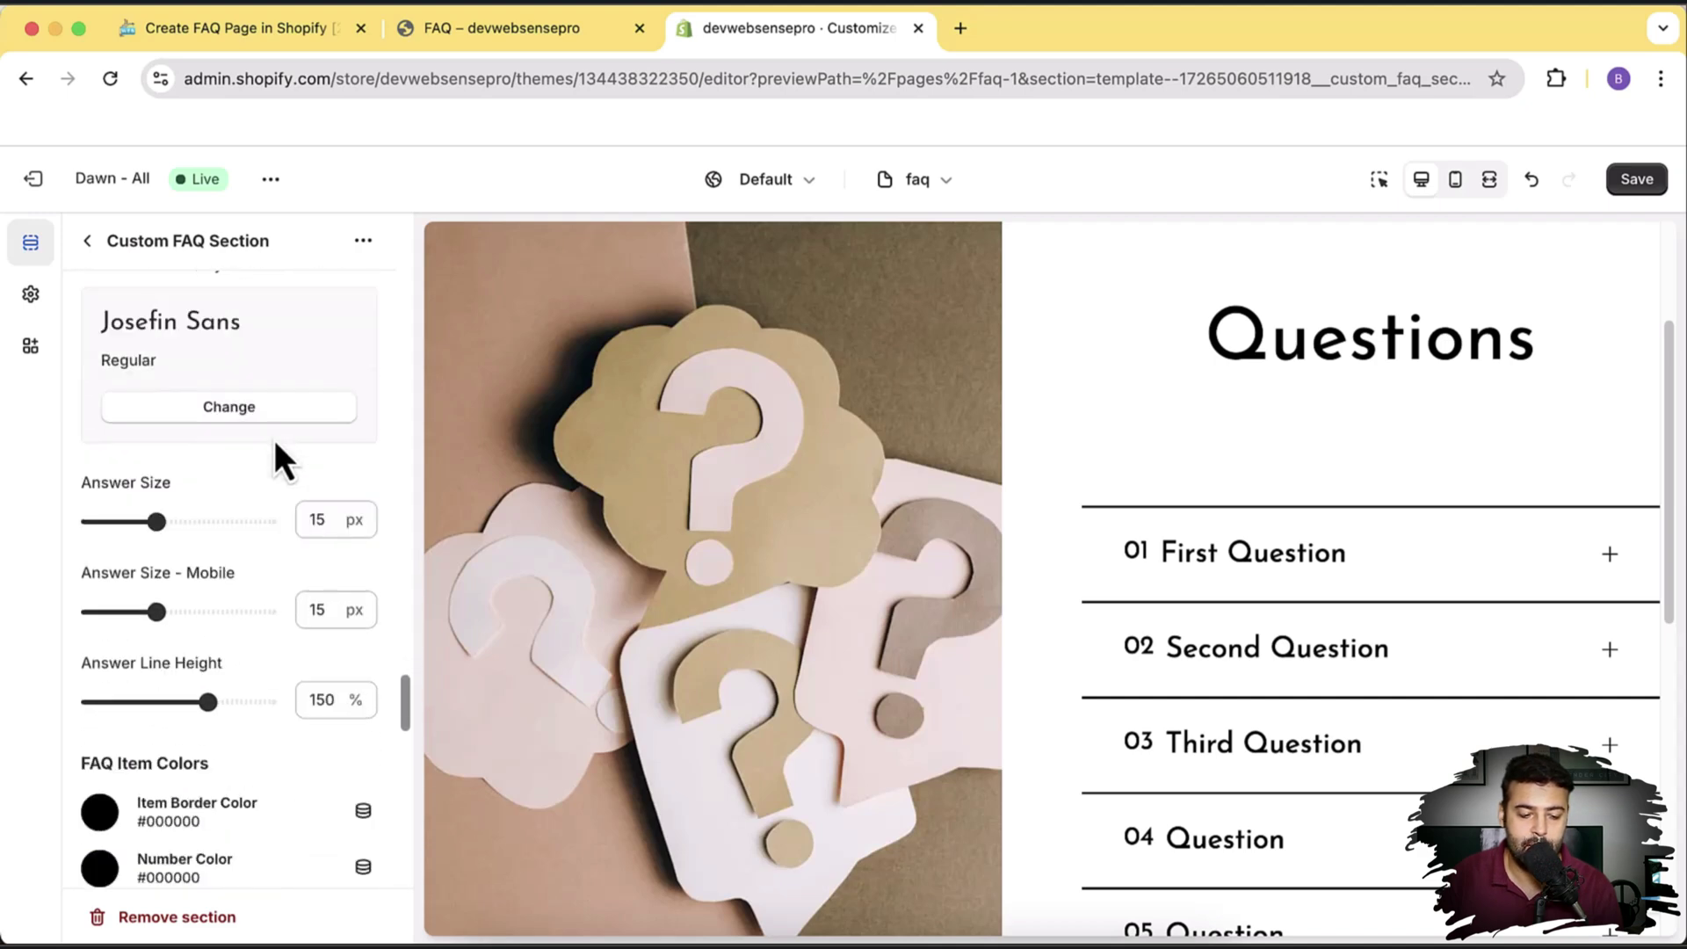
scroll(286, 470, down, 1)
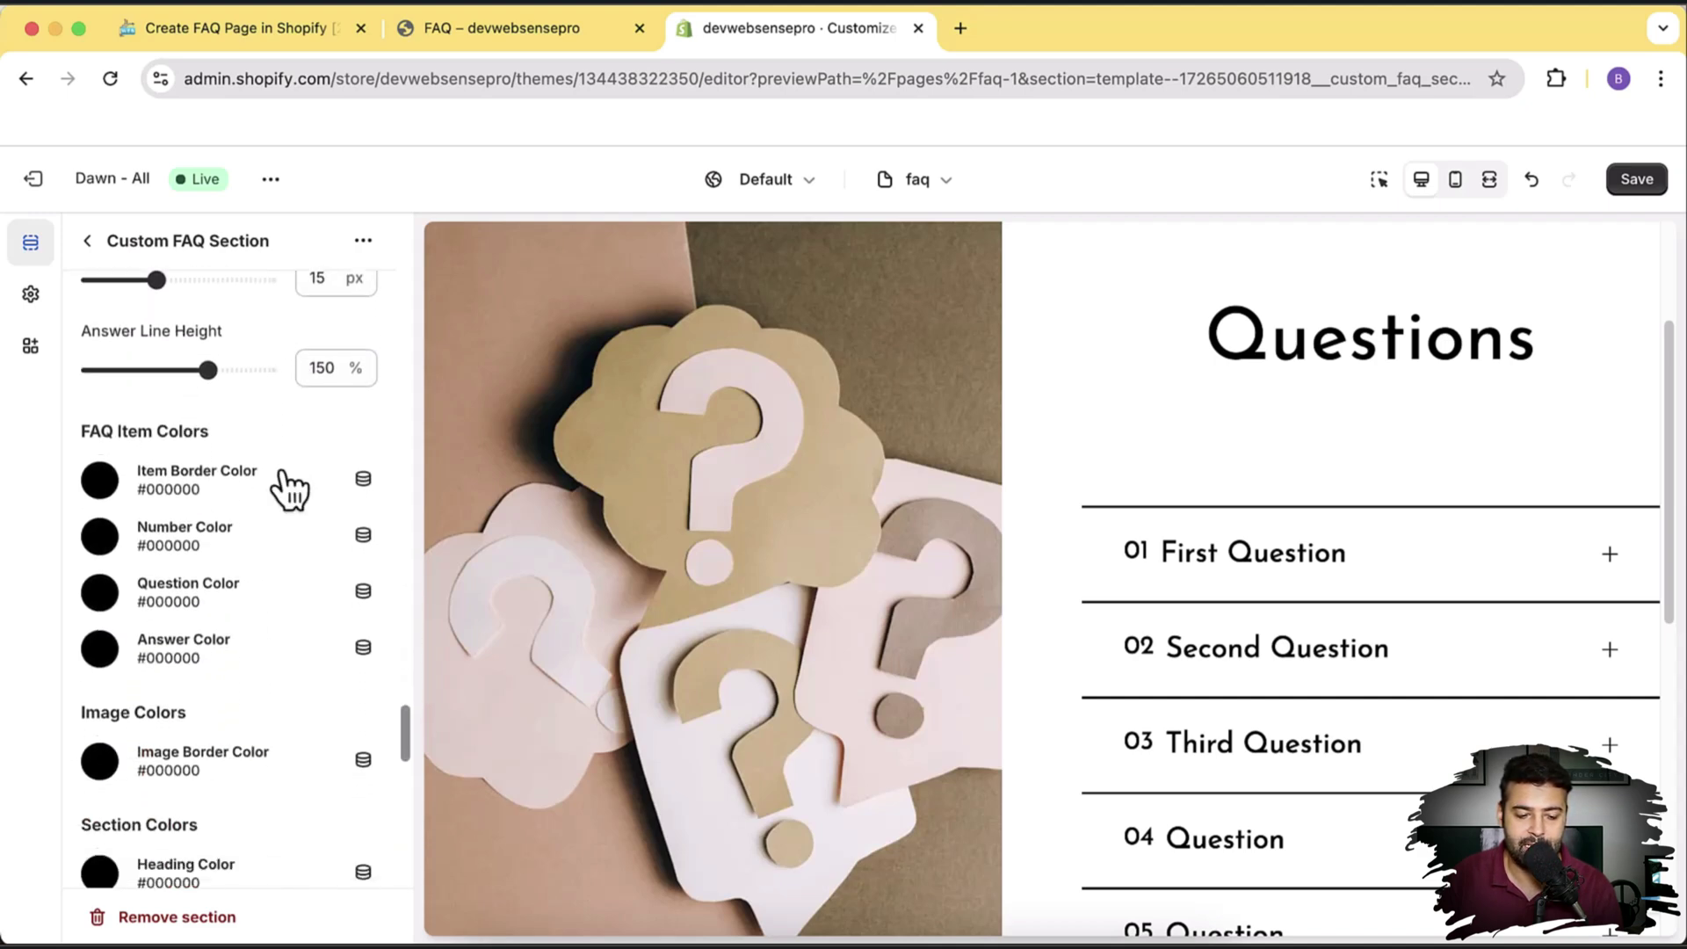
scroll(1572, 506, down, 3)
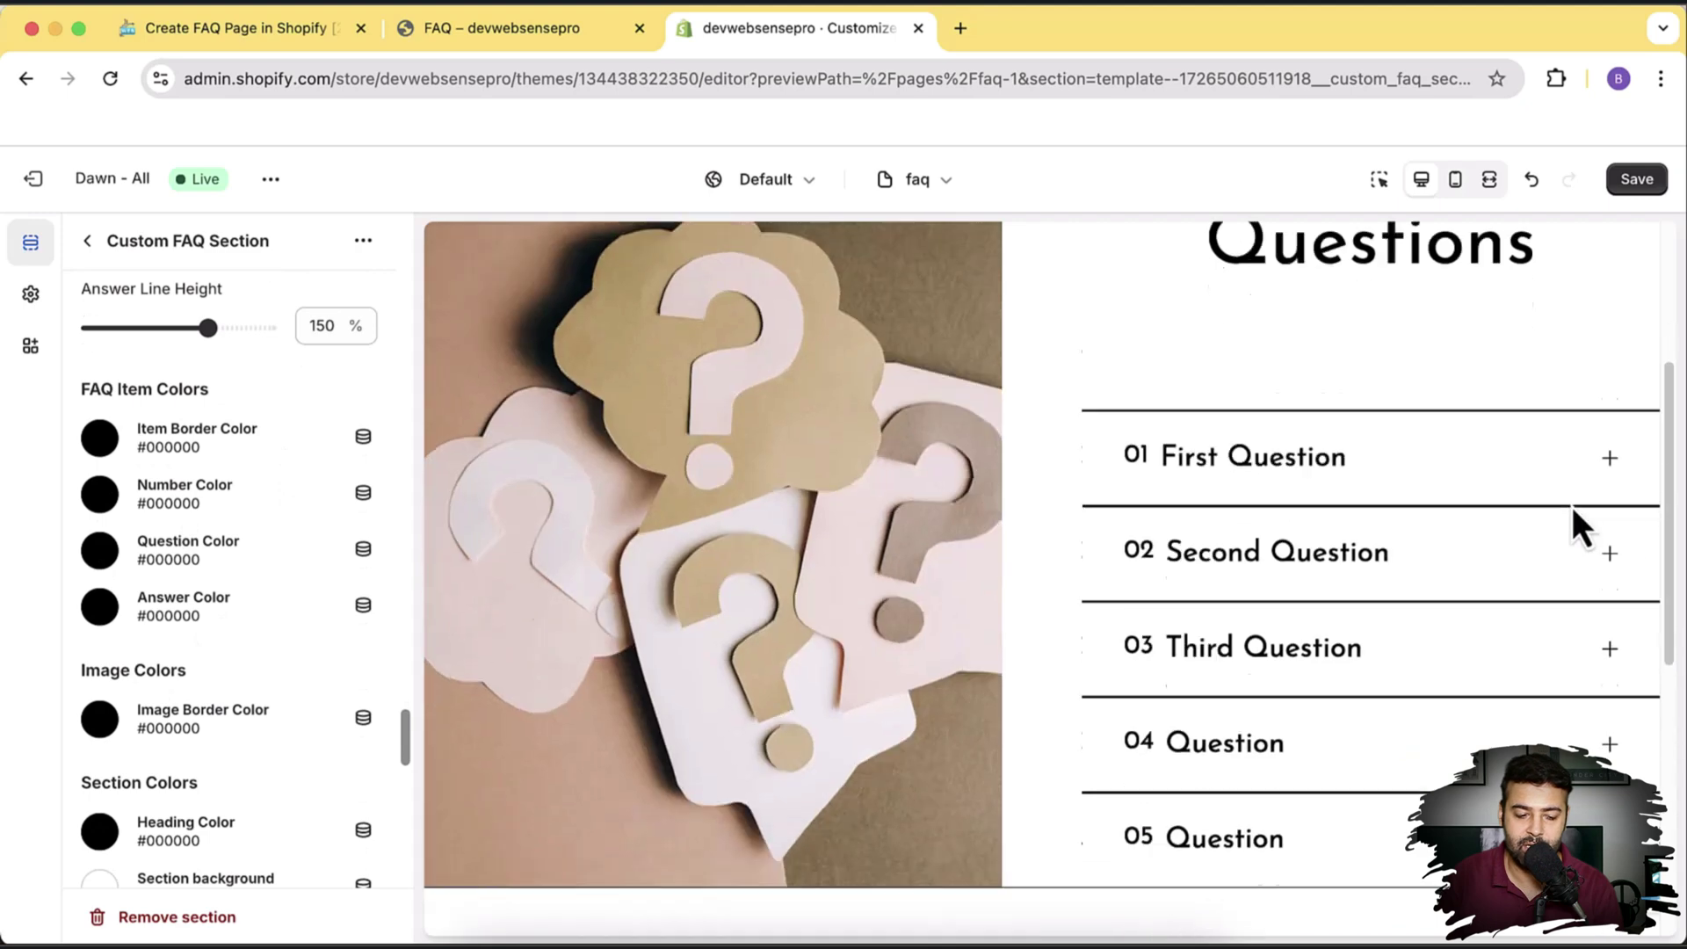
scroll(862, 590, up, 4)
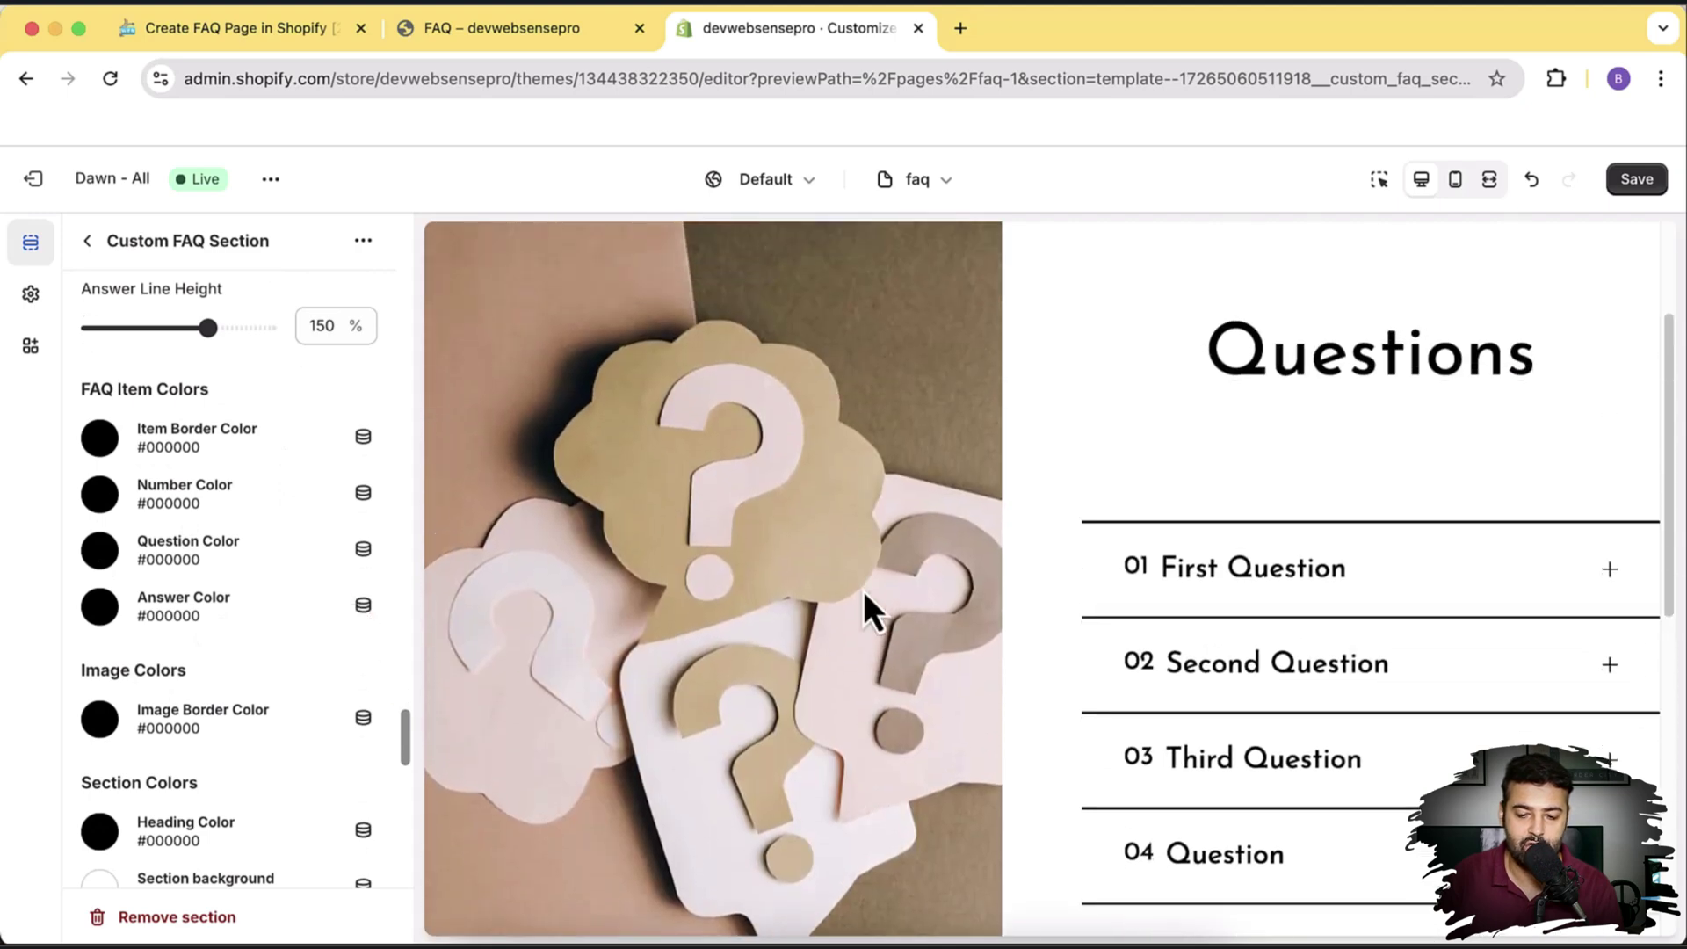
Step: Give the FAQ image a 2 px red #FF0000 border
click(100, 719)
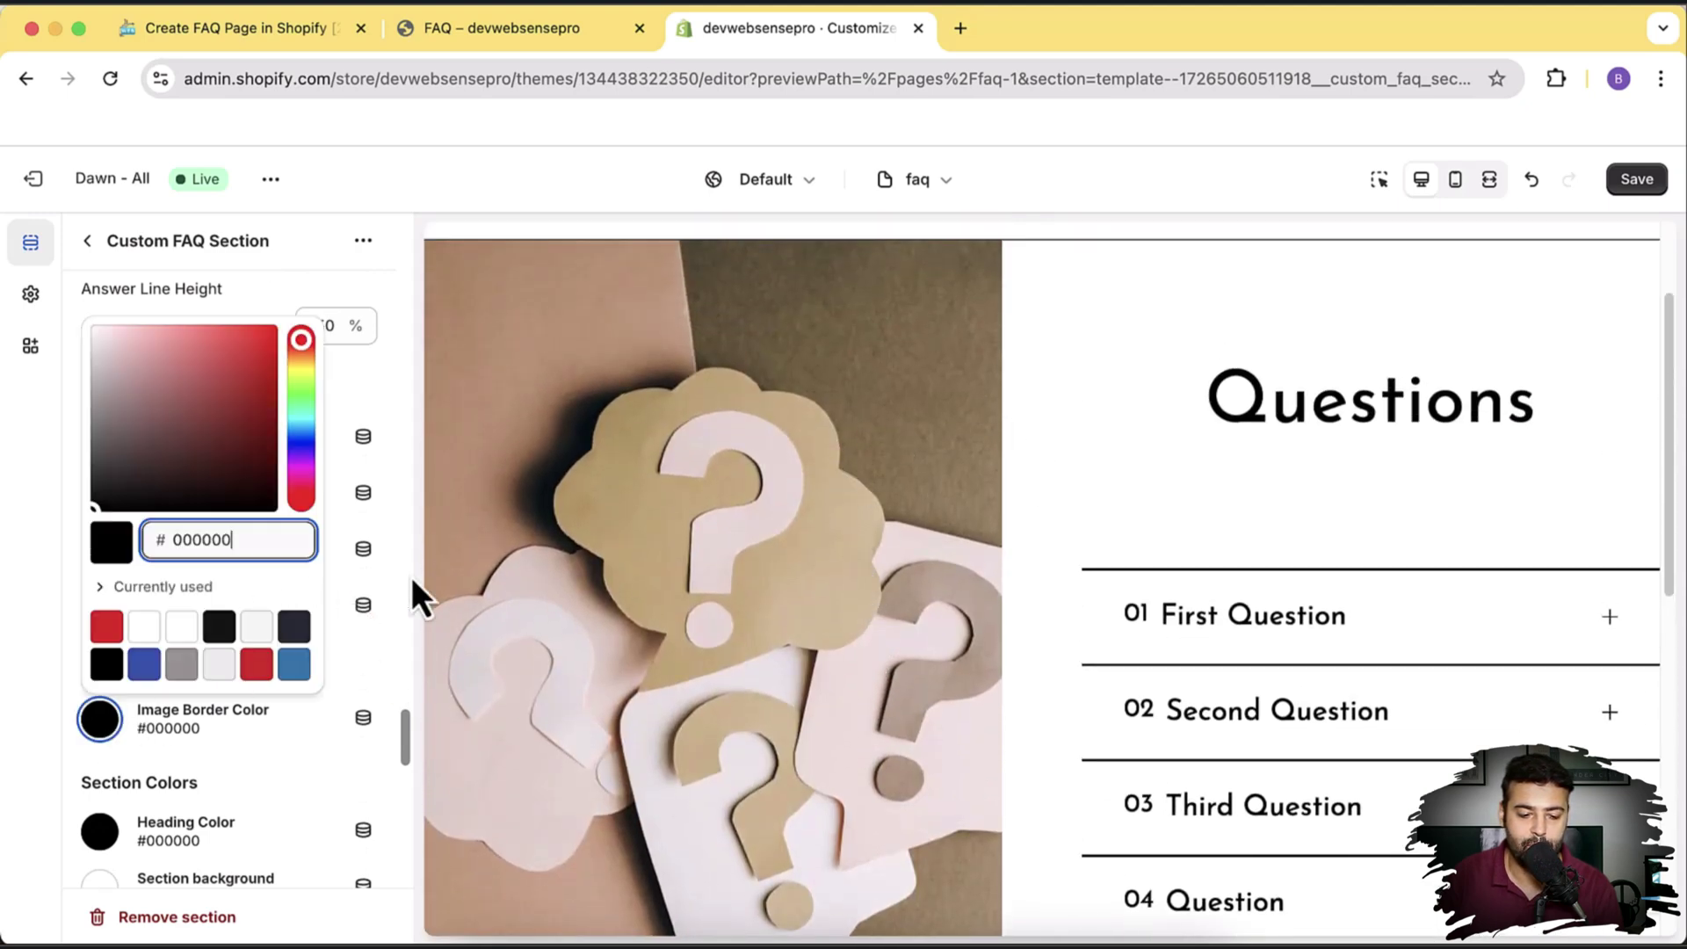
drag(245, 423, 289, 314)
click(348, 371)
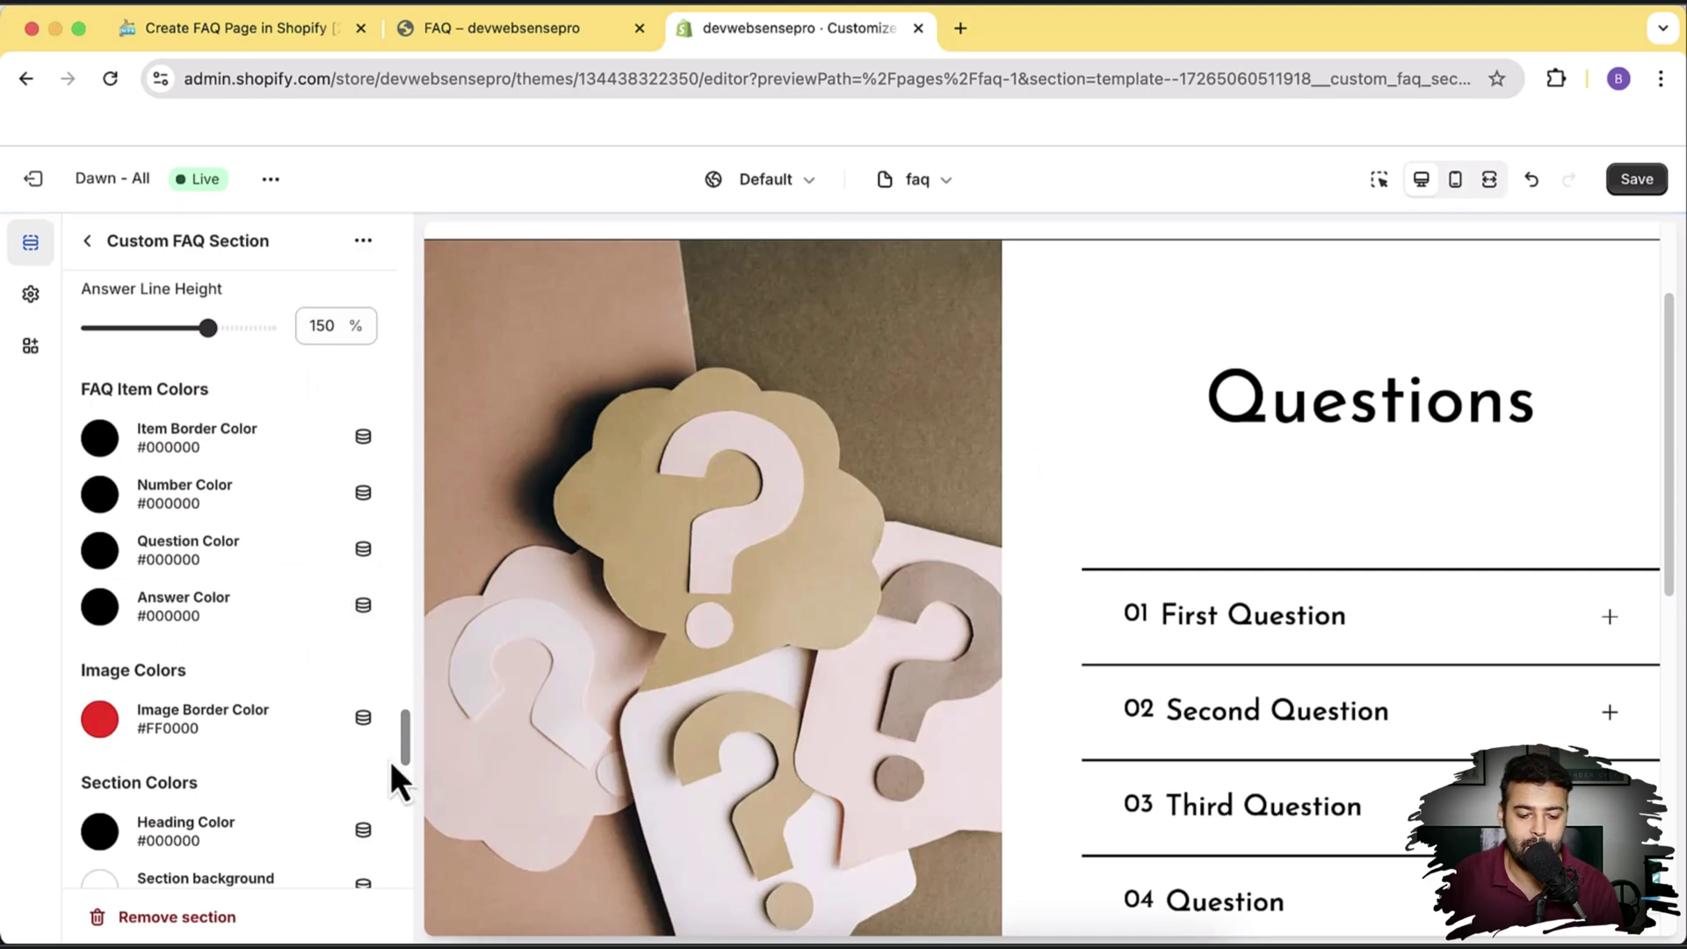
drag(405, 746, 388, 307)
drag(90, 560, 127, 560)
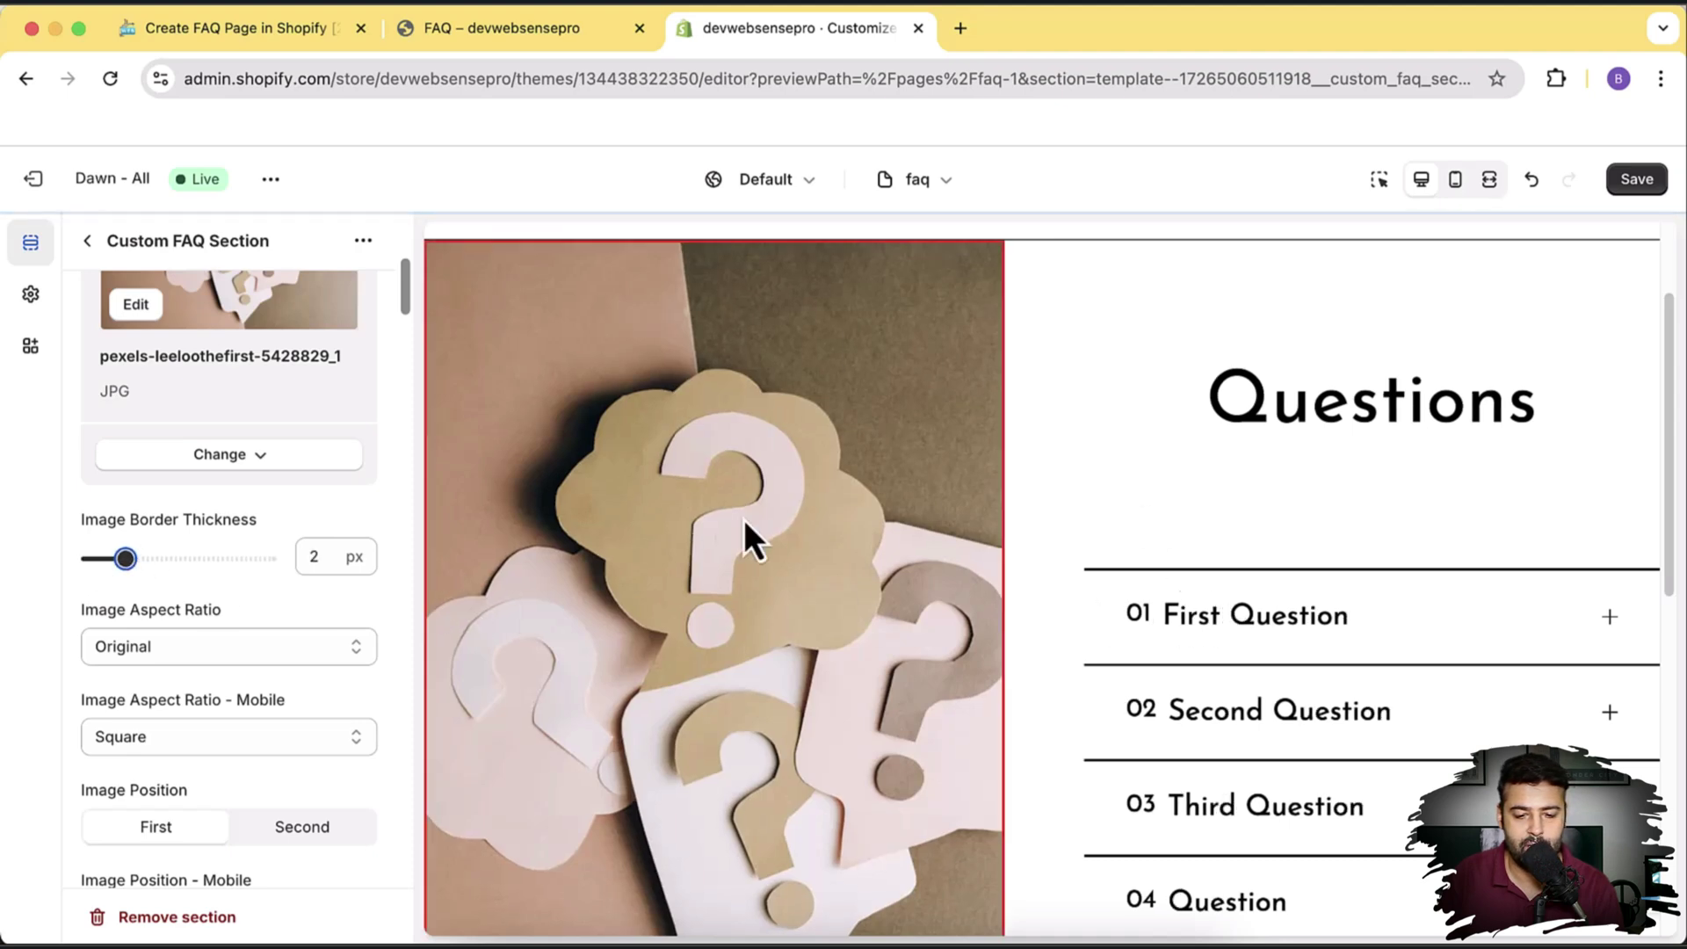
drag(409, 285, 385, 742)
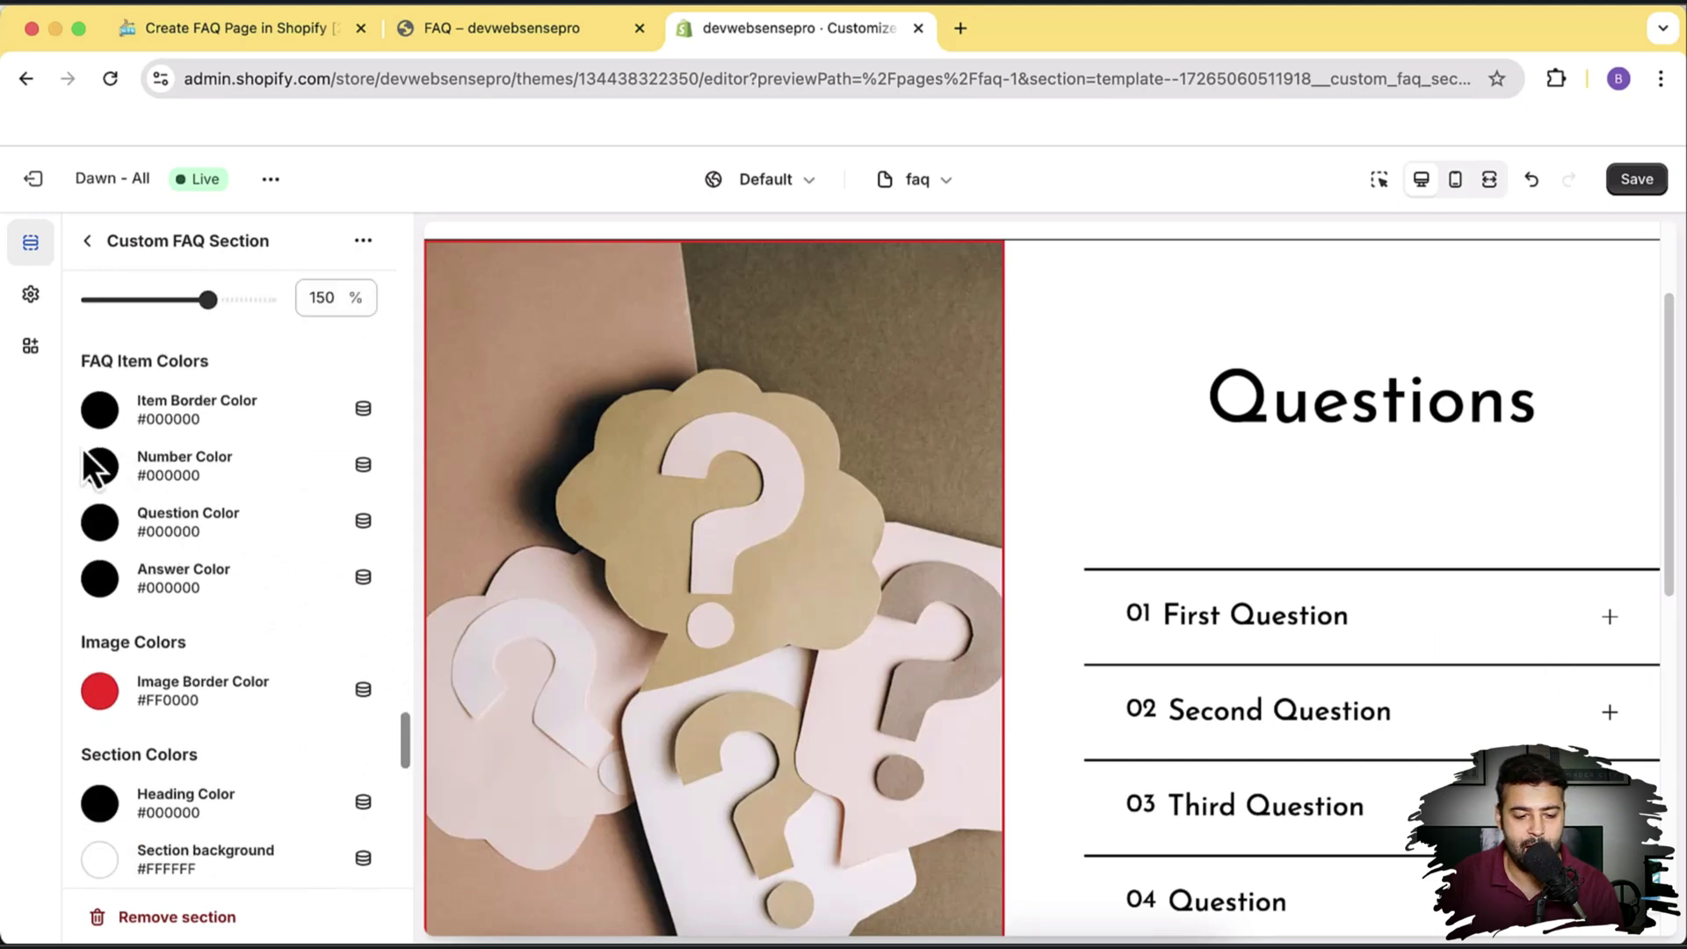
Step: Set the FAQ item border color to red #FF0000
click(99, 409)
drag(166, 589, 282, 441)
click(307, 379)
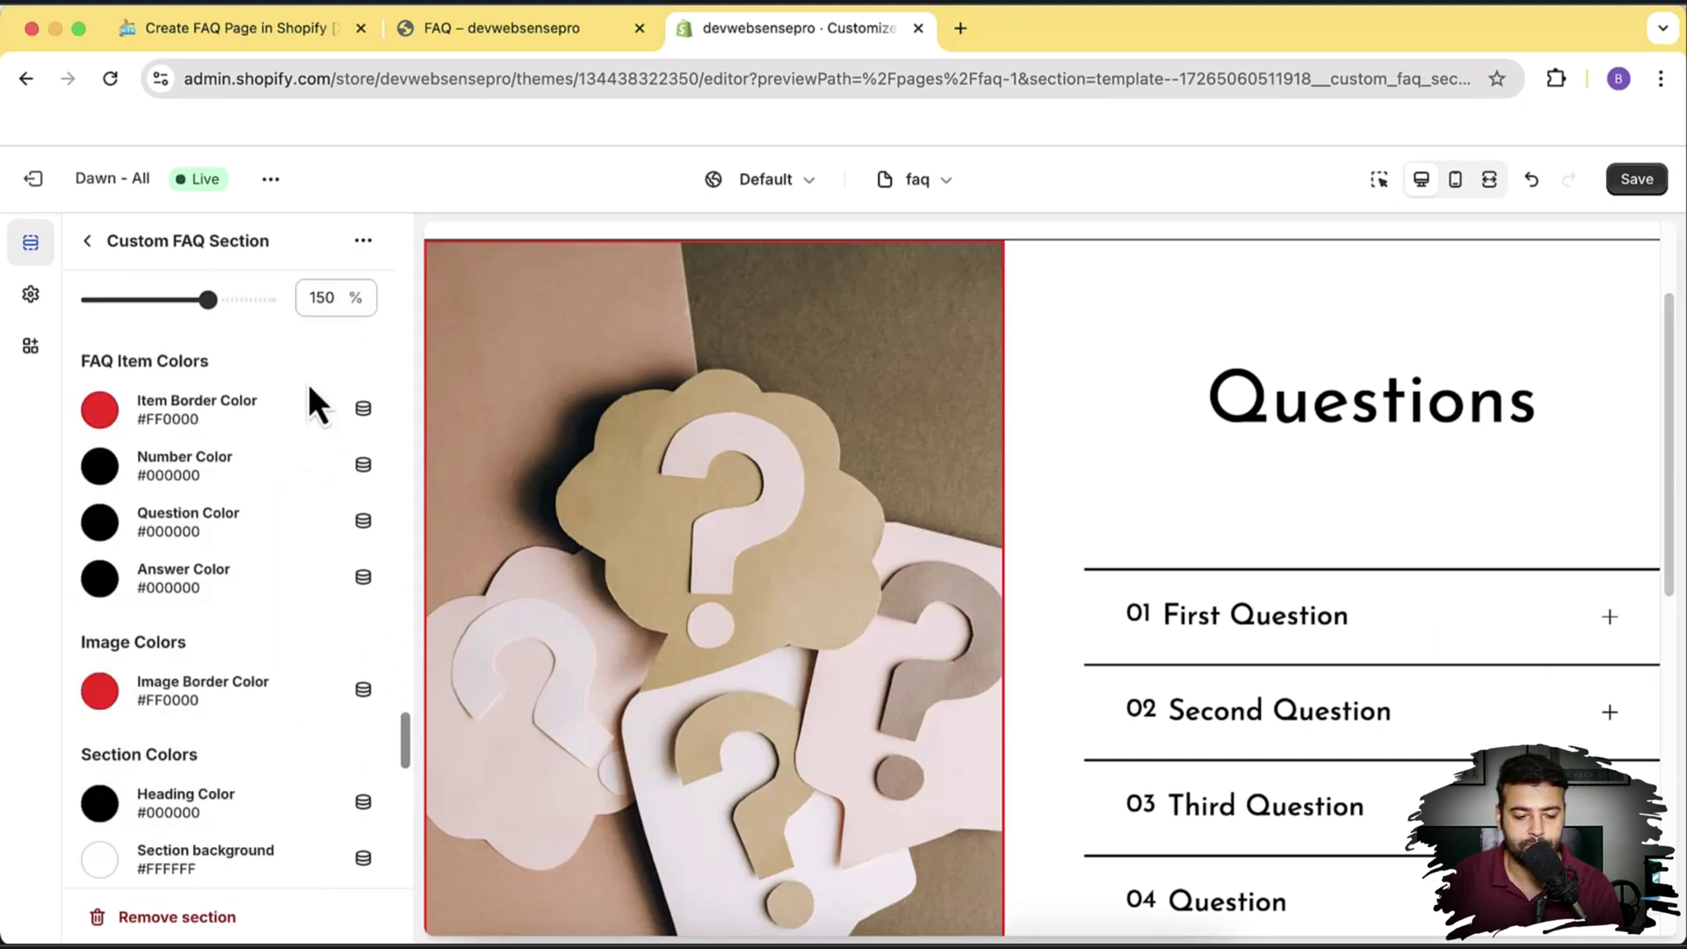
scroll(1440, 527, down, 2)
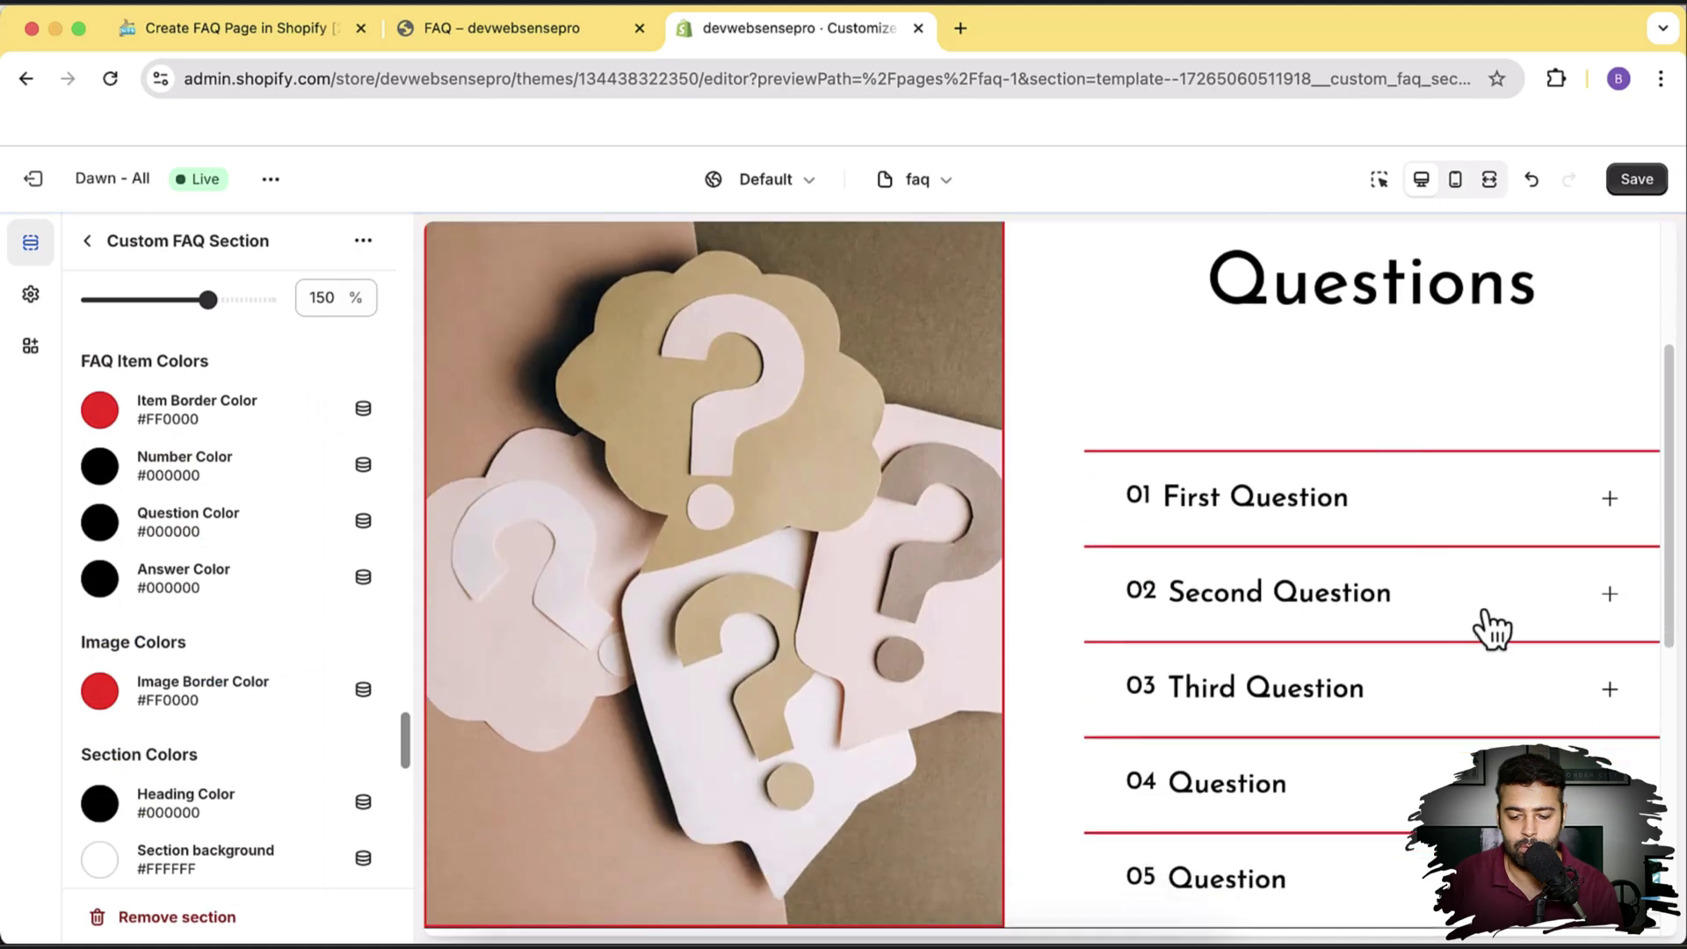
scroll(1446, 527, up, 3)
scroll(1435, 516, down, 3)
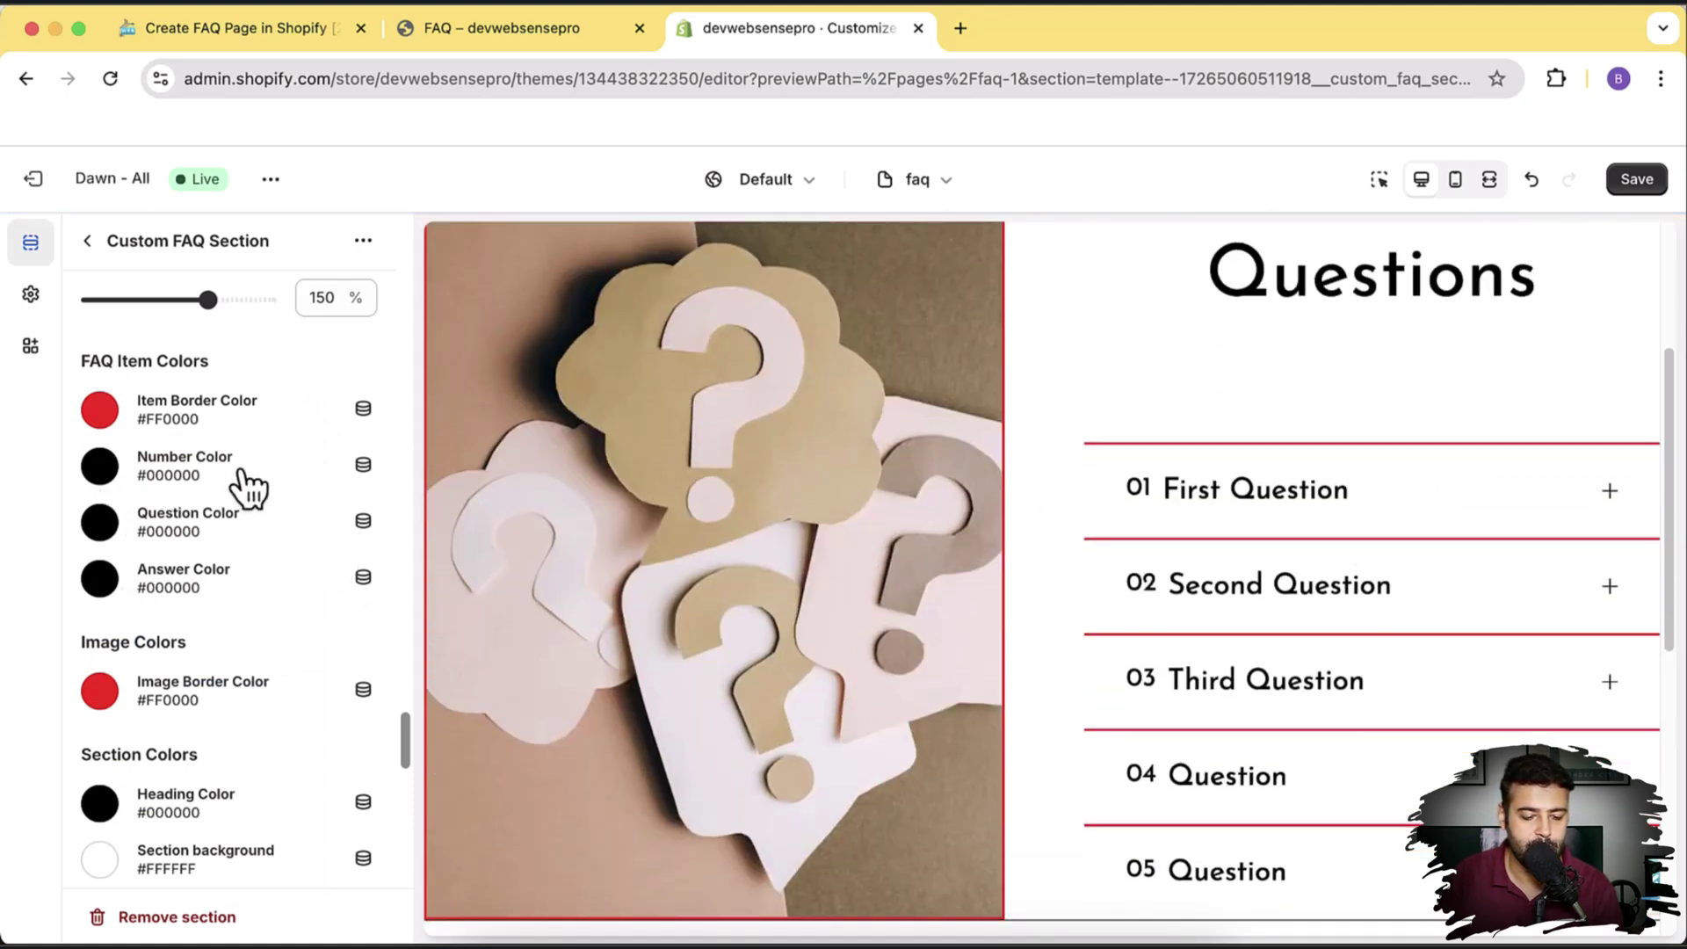
scroll(249, 466, down, 5)
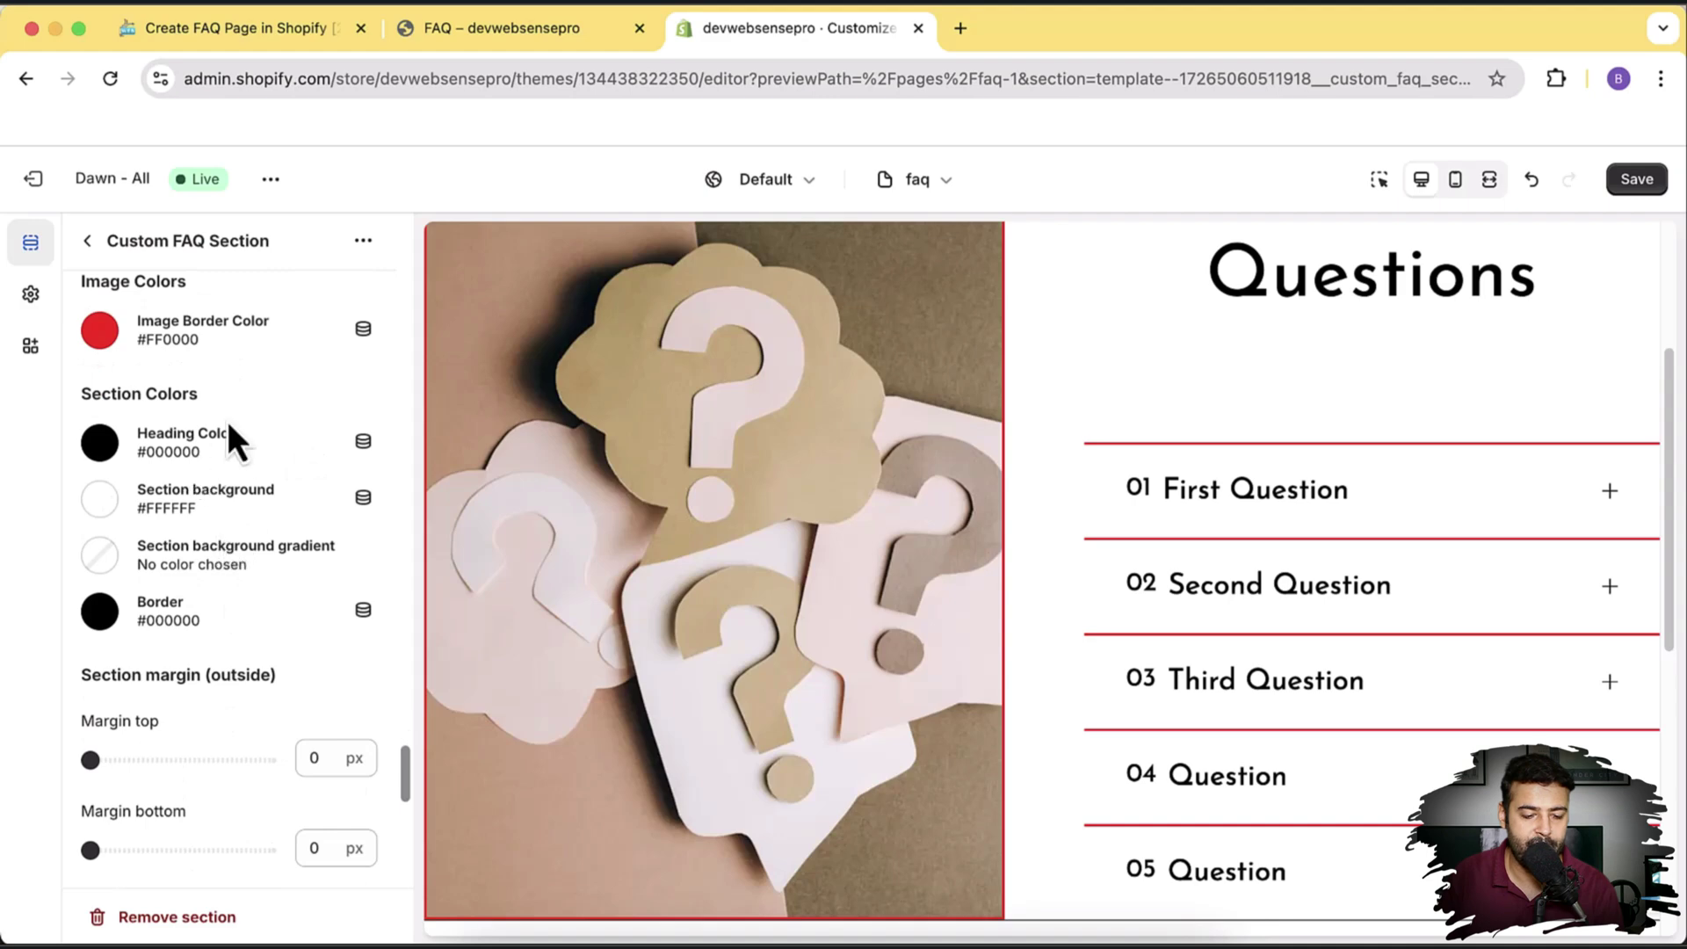
scroll(167, 527, down, 2)
scroll(246, 457, up, 1)
scroll(194, 444, down, 3)
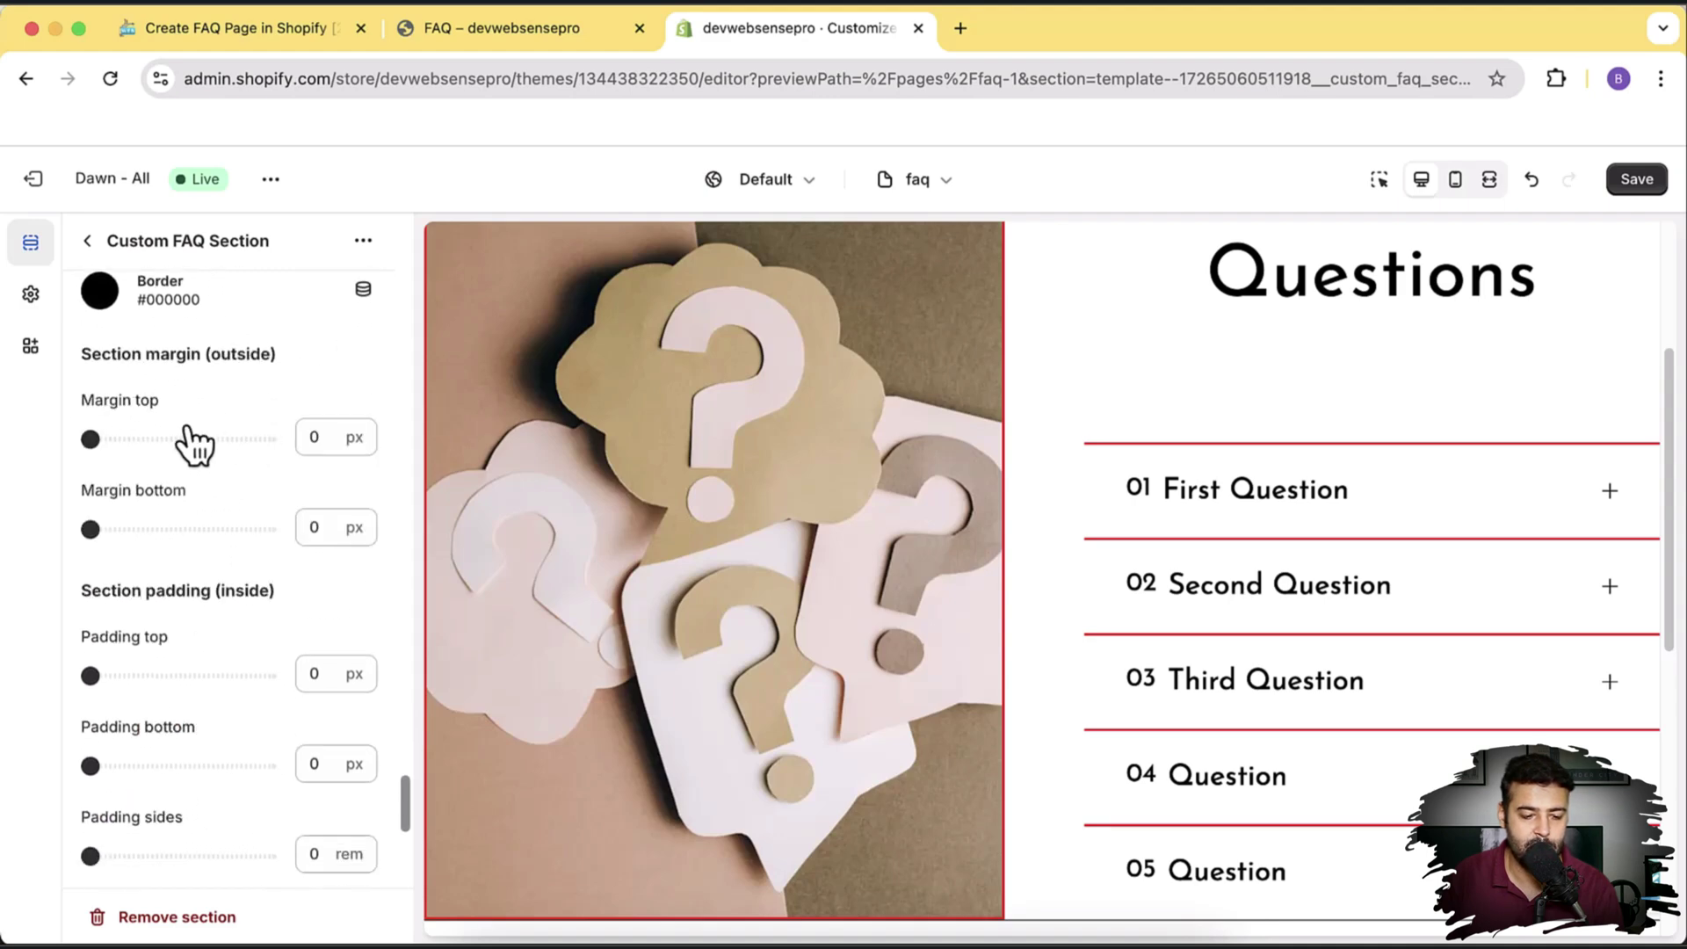
scroll(237, 417, down, 6)
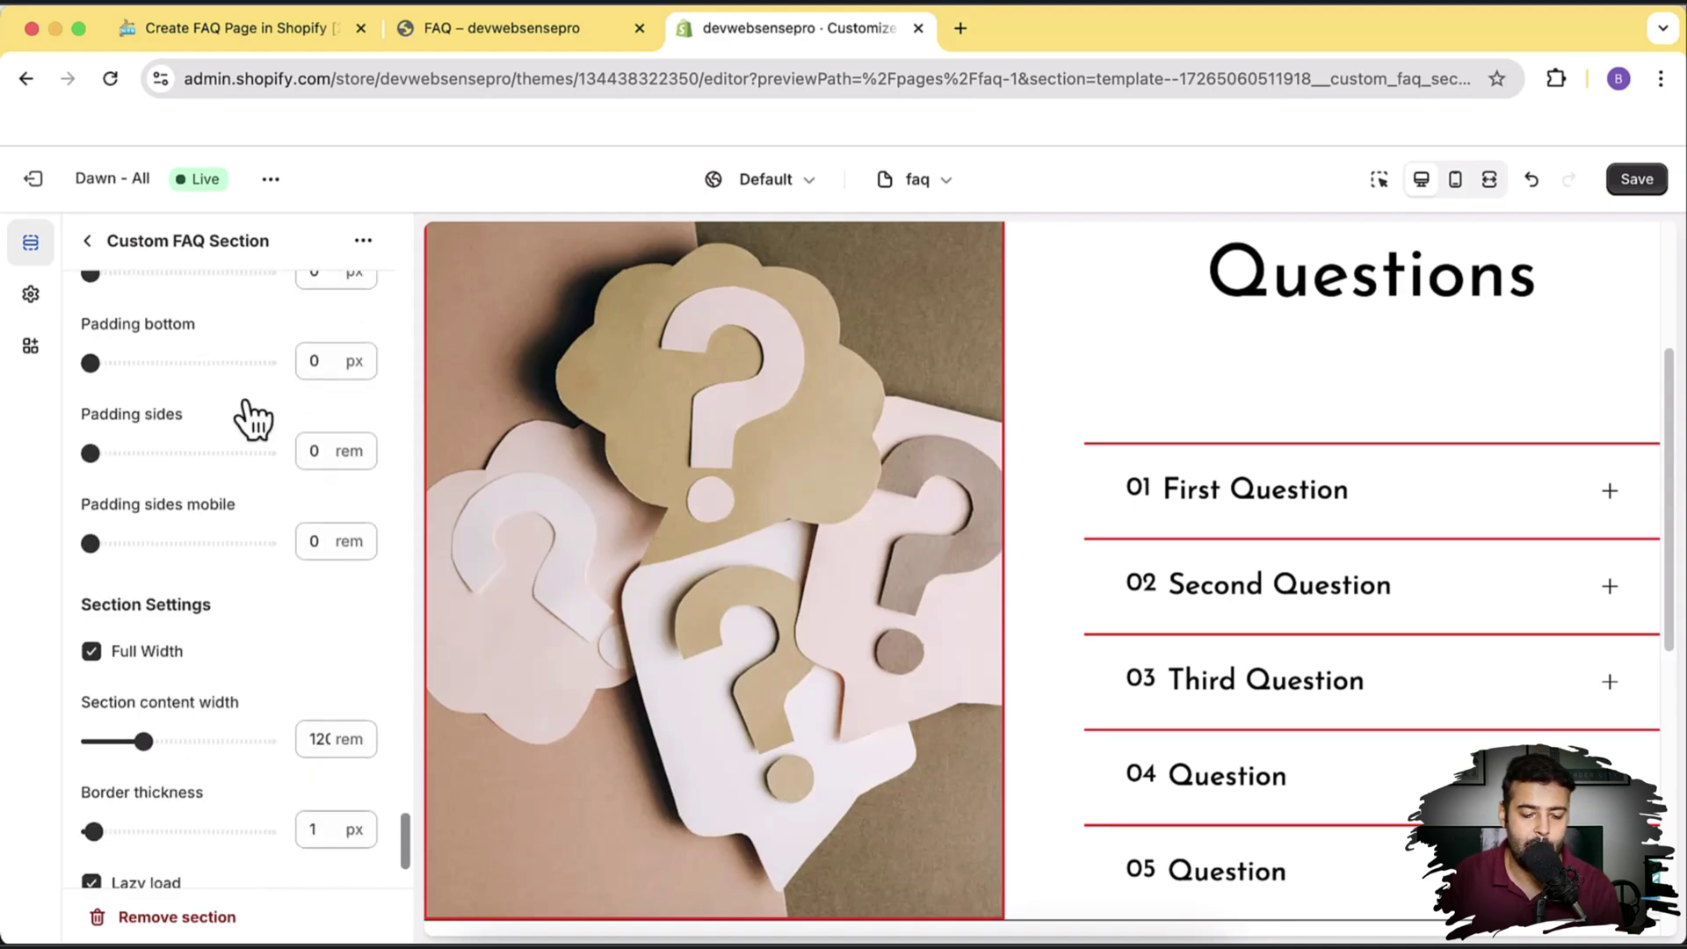
scroll(246, 422, down, 1)
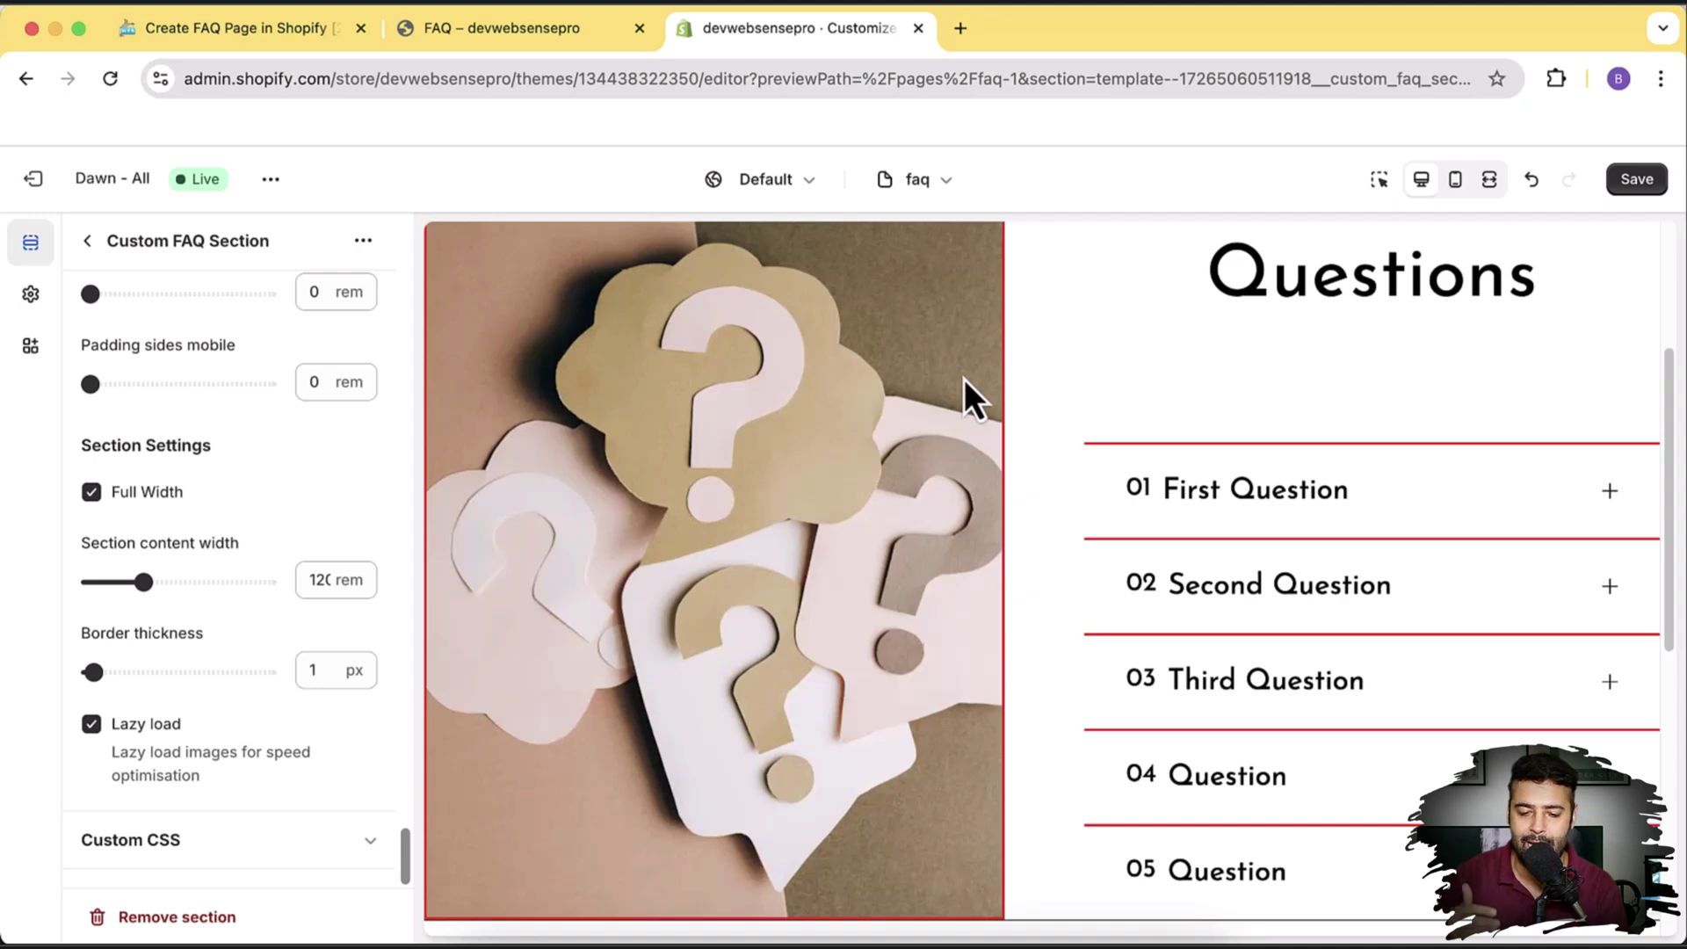
scroll(1219, 555, up, 5)
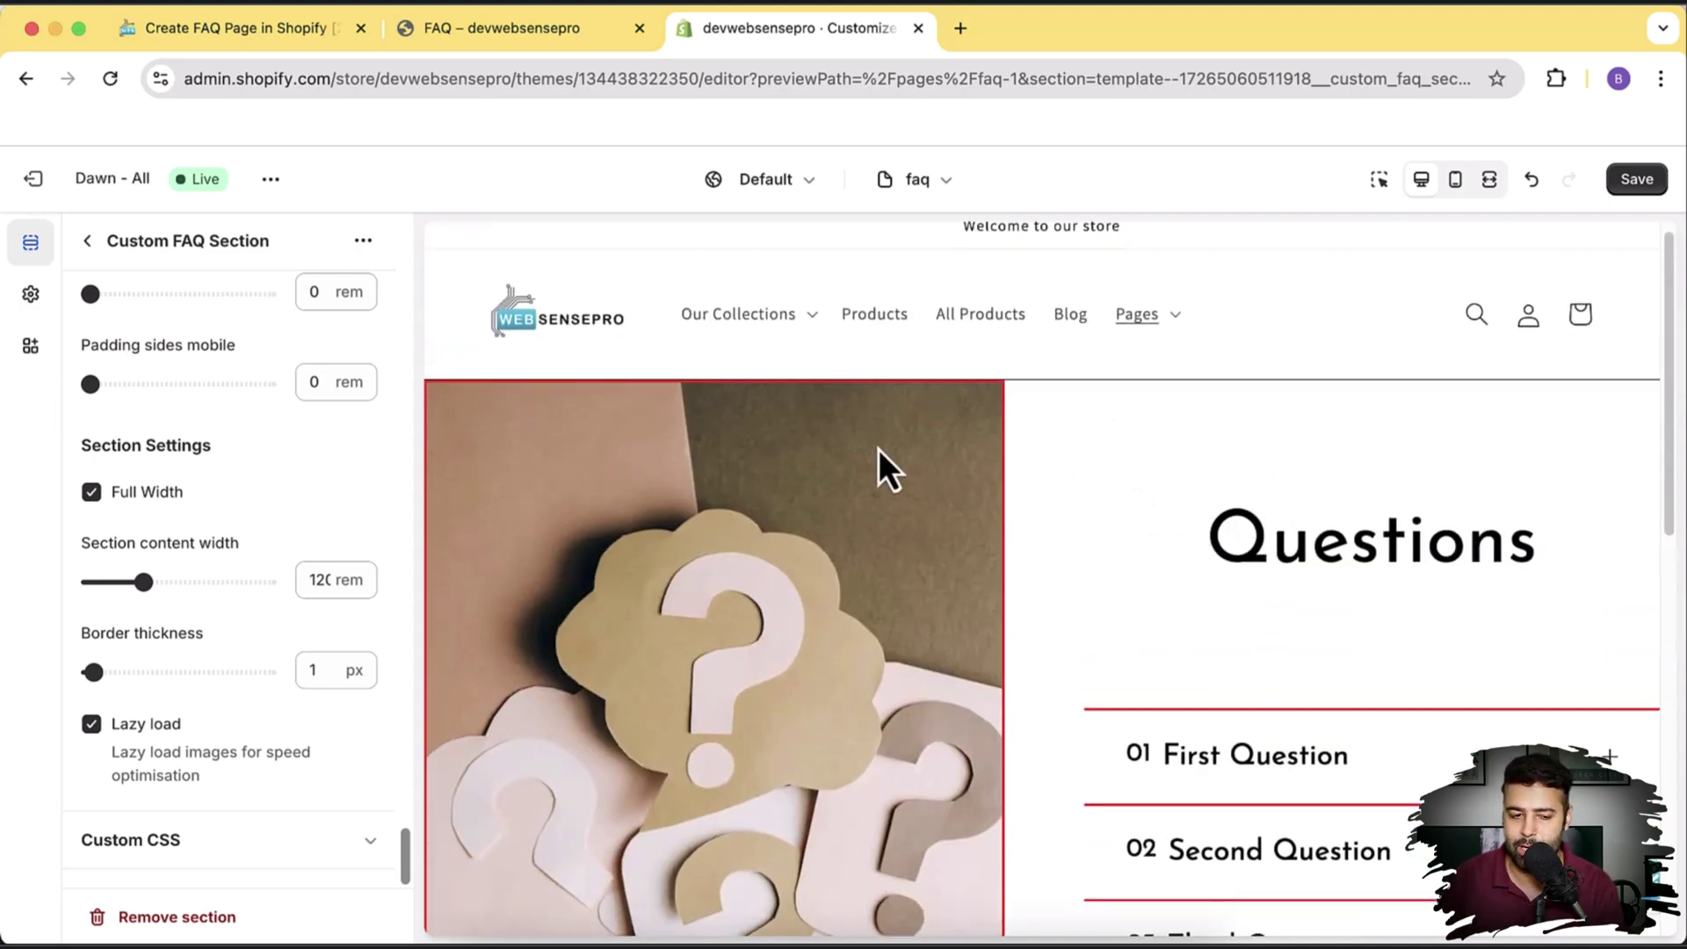
Step: Return to the faq template's section list and save the theme changes
click(88, 250)
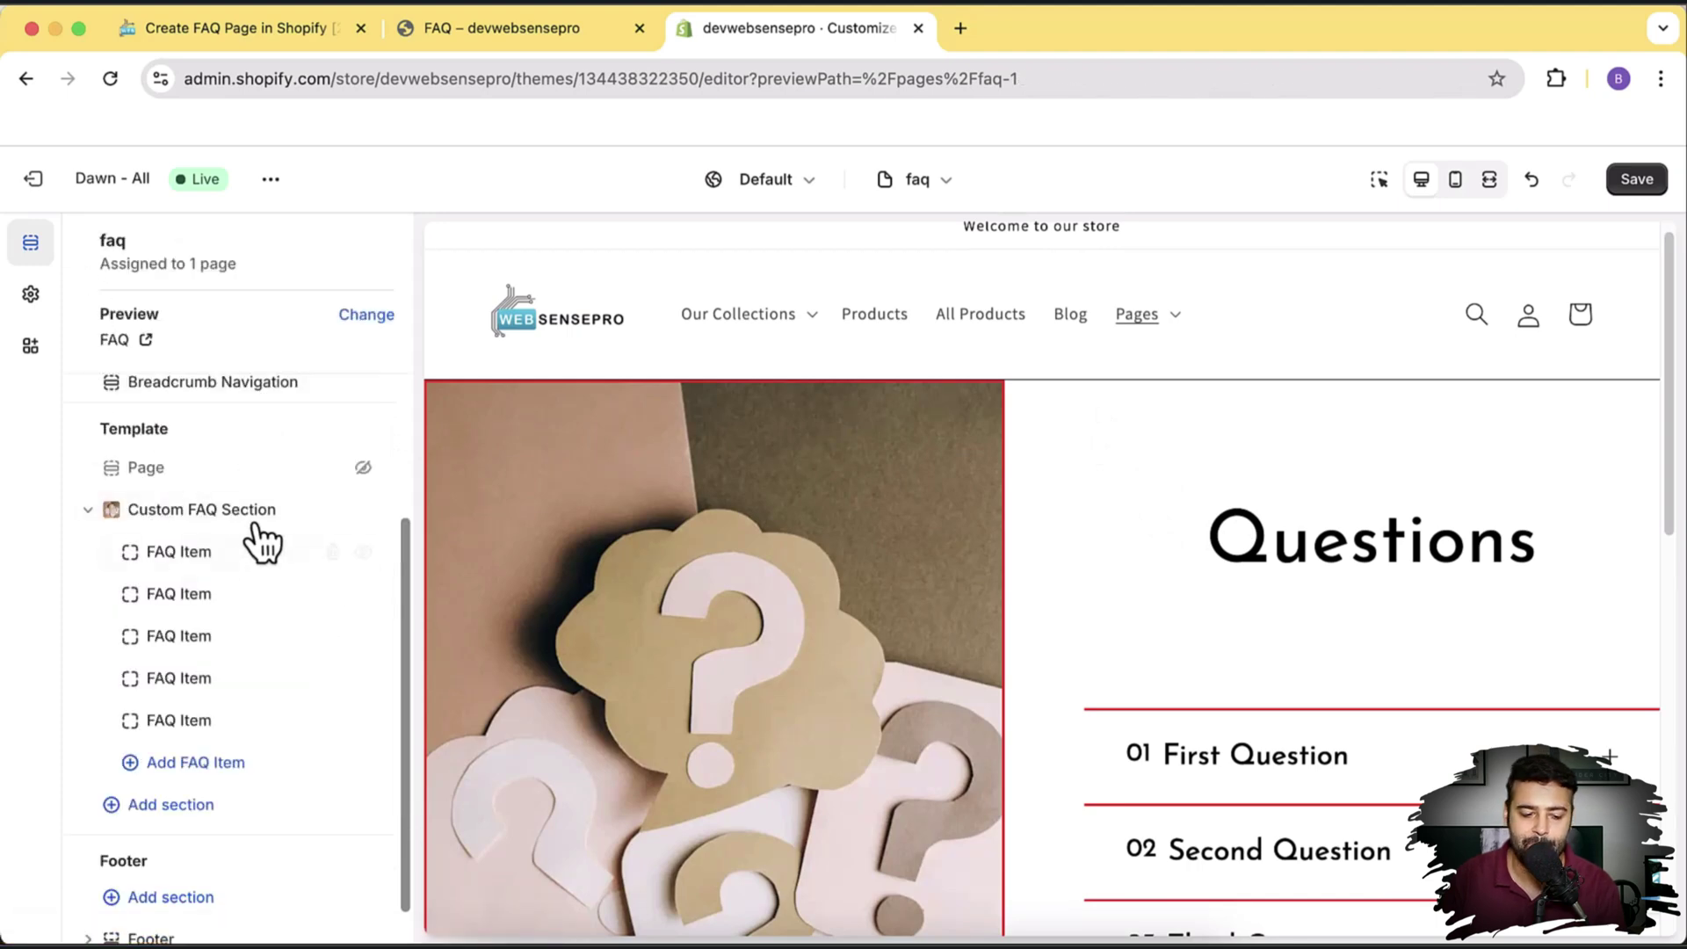
scroll(290, 527, down, 1)
drag(314, 512, 1635, 235)
click(1636, 178)
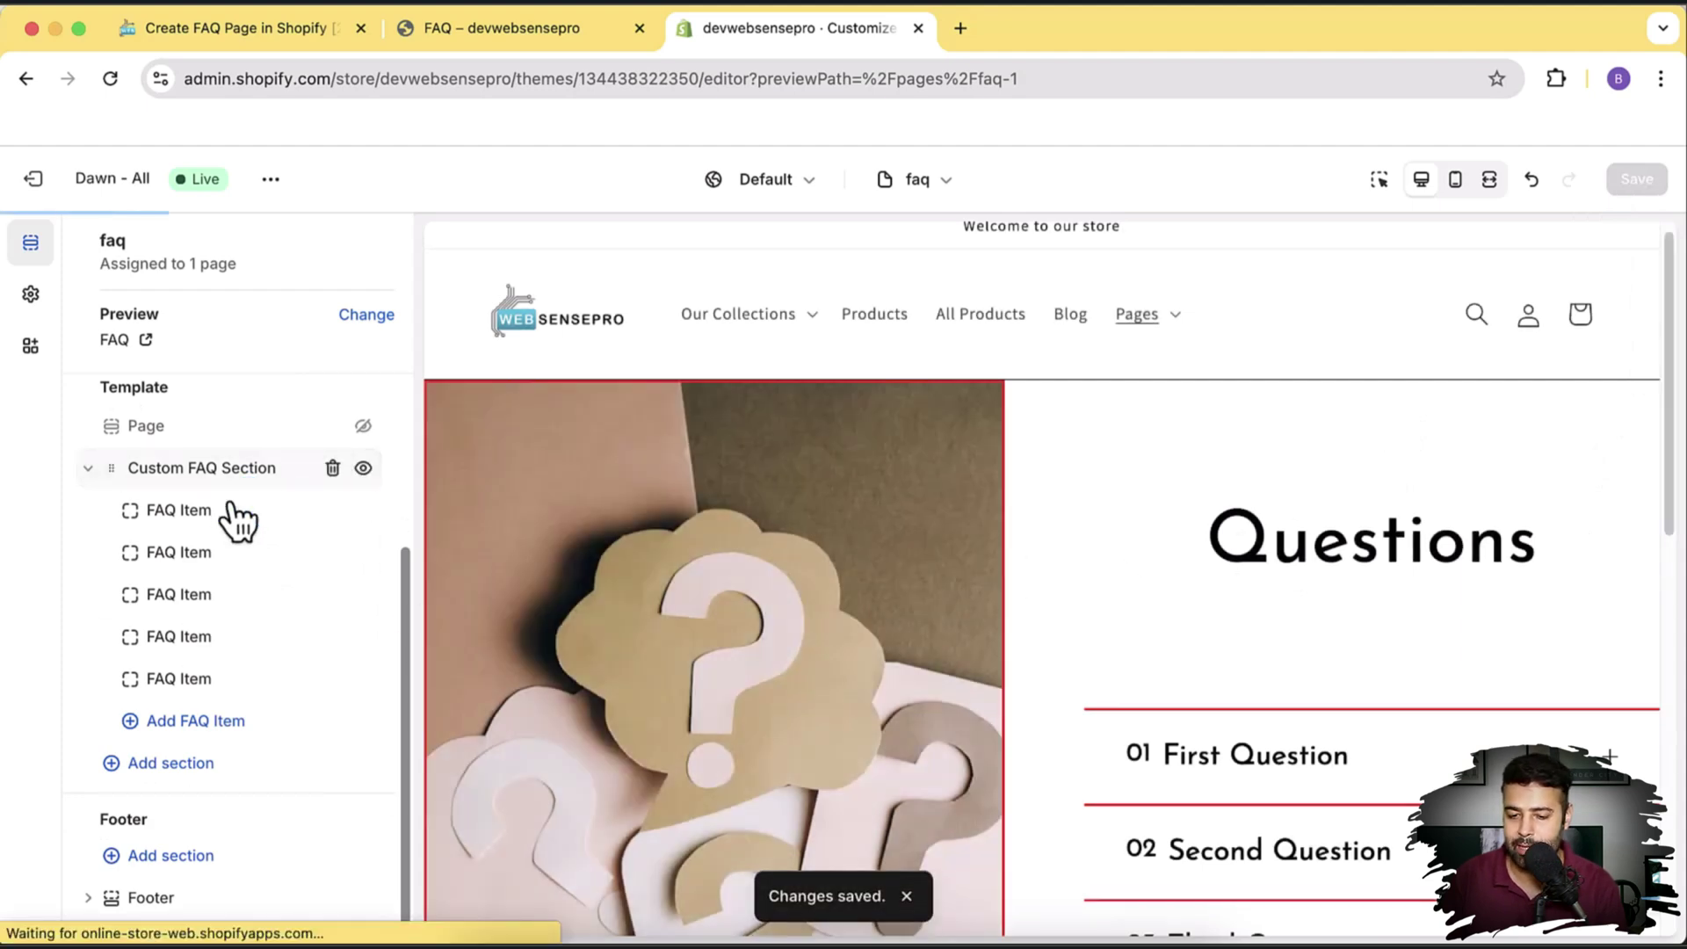
click(266, 35)
scroll(650, 211, up, 6)
scroll(650, 211, down, 10)
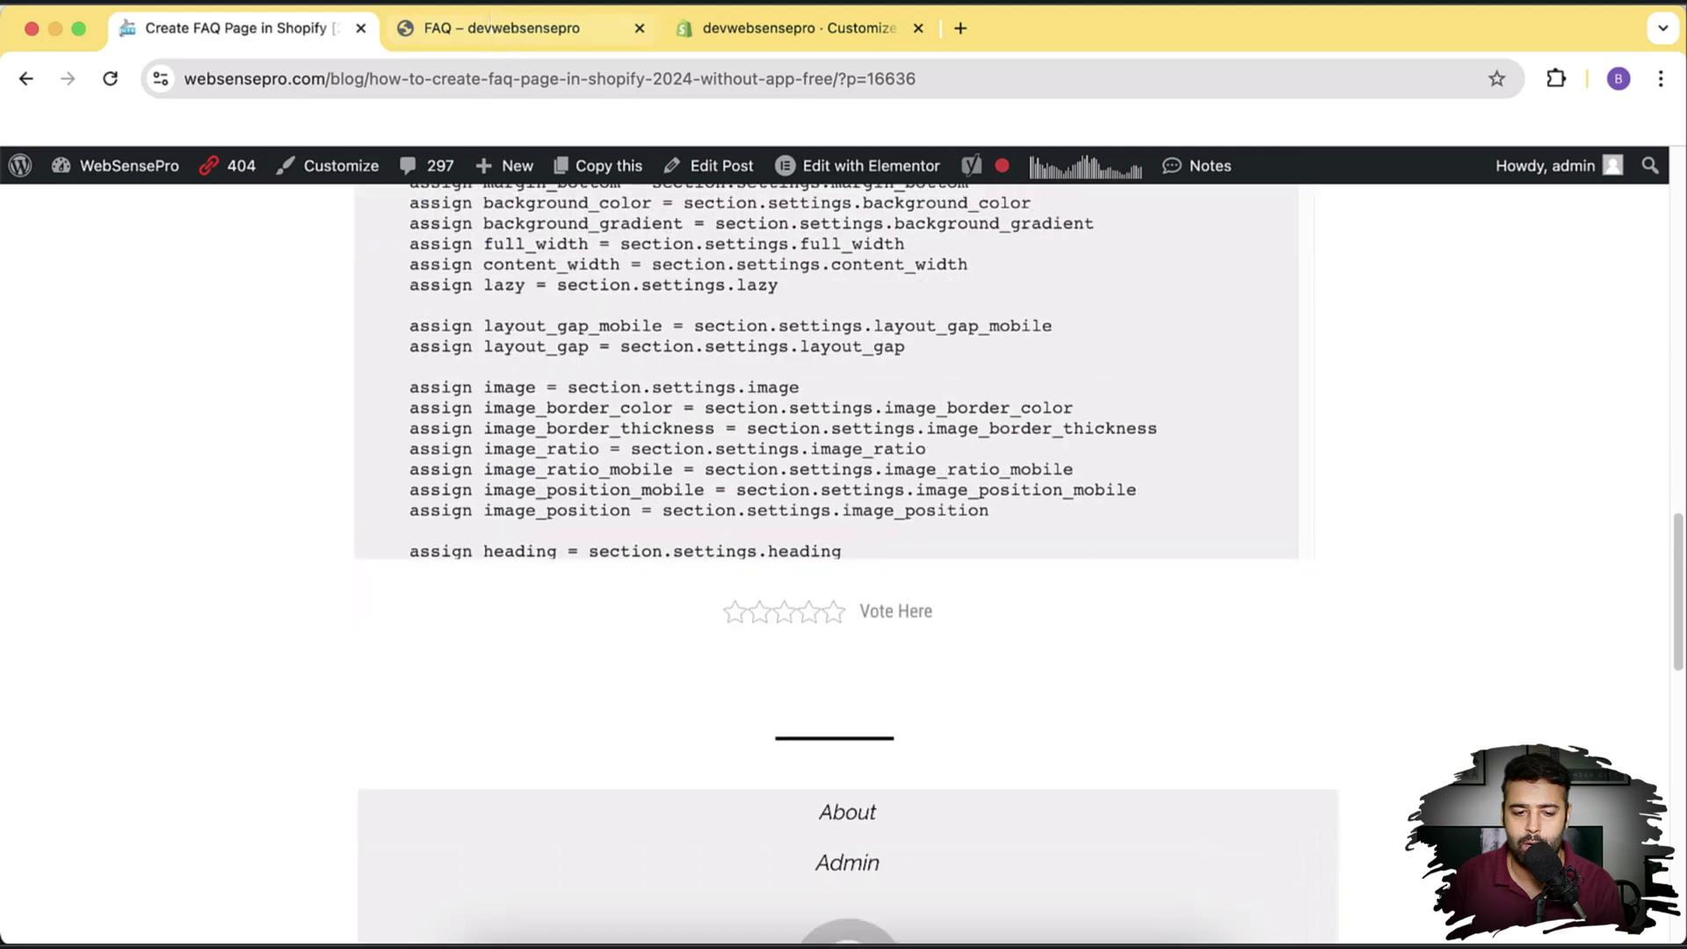
click(494, 35)
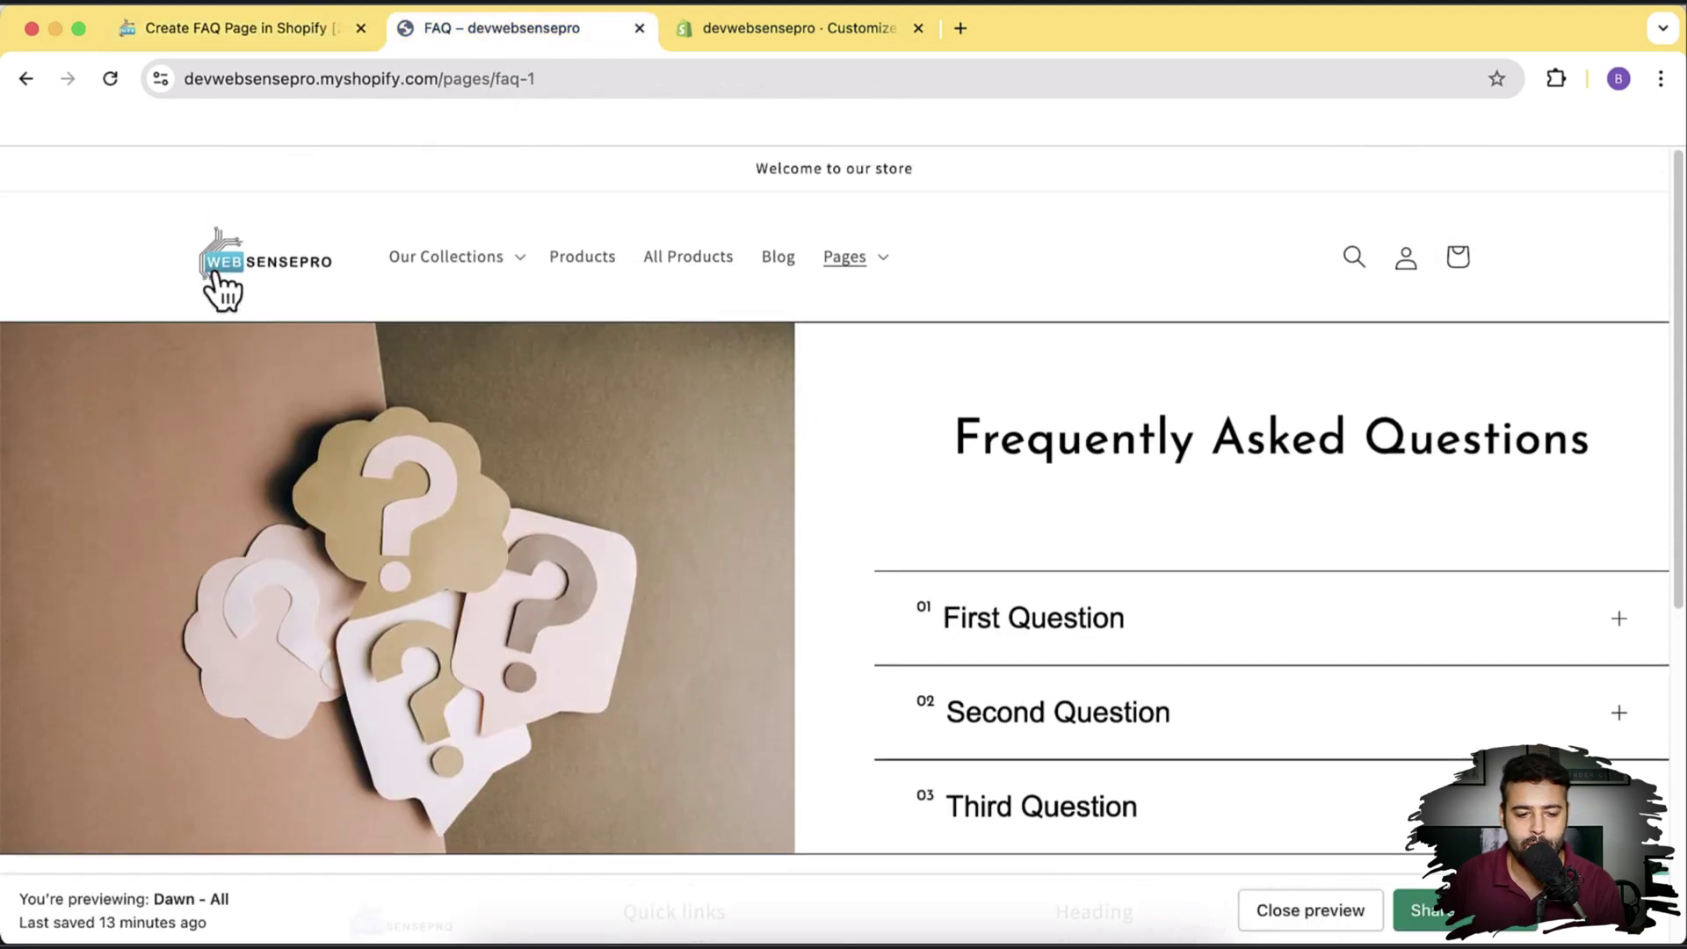
click(216, 276)
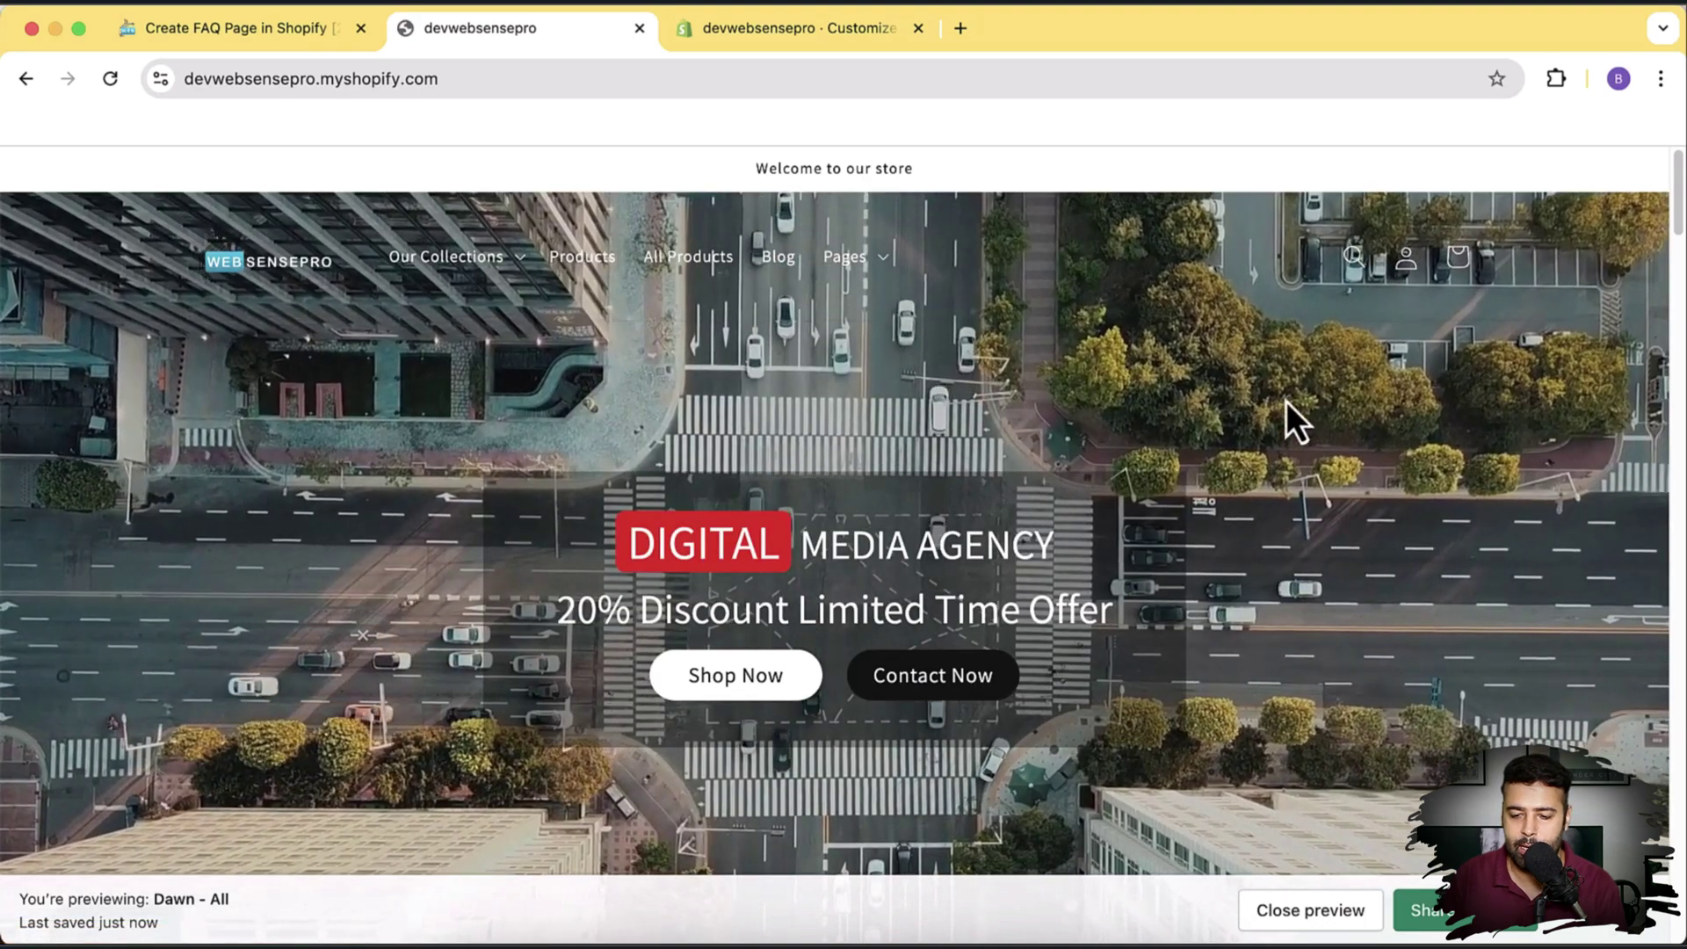
mouse_move(1680, 200)
mouse_down()
mouse_move(1679, 227)
mouse_move(1679, 213)
mouse_up()
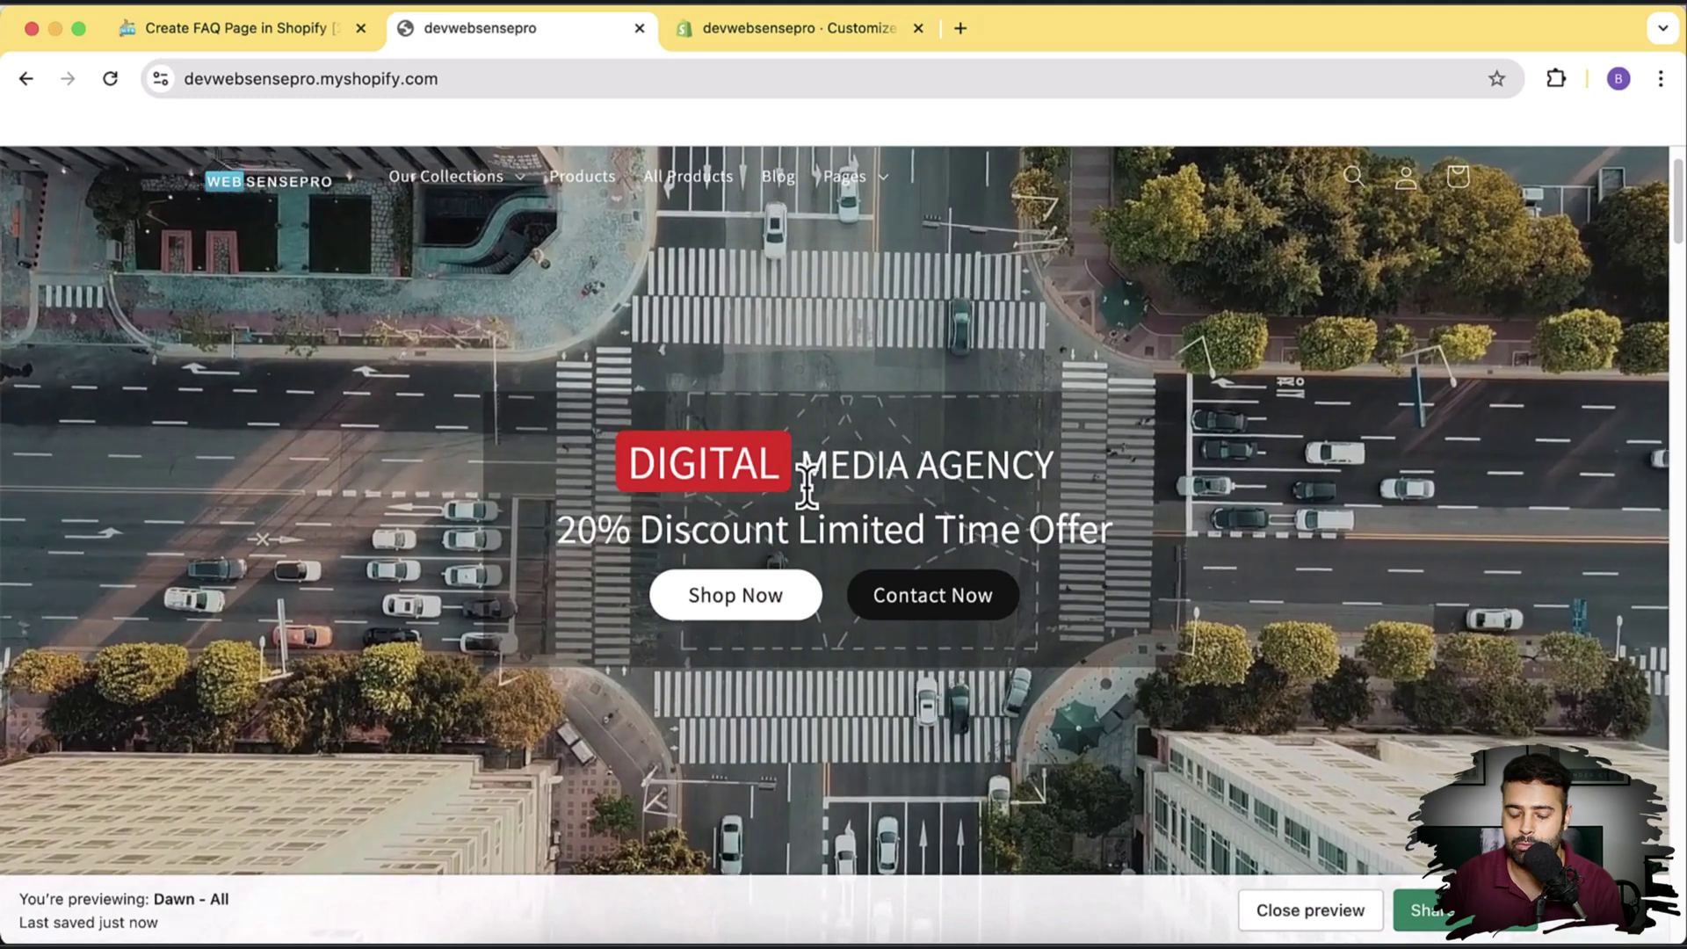
drag(802, 486, 1657, 172)
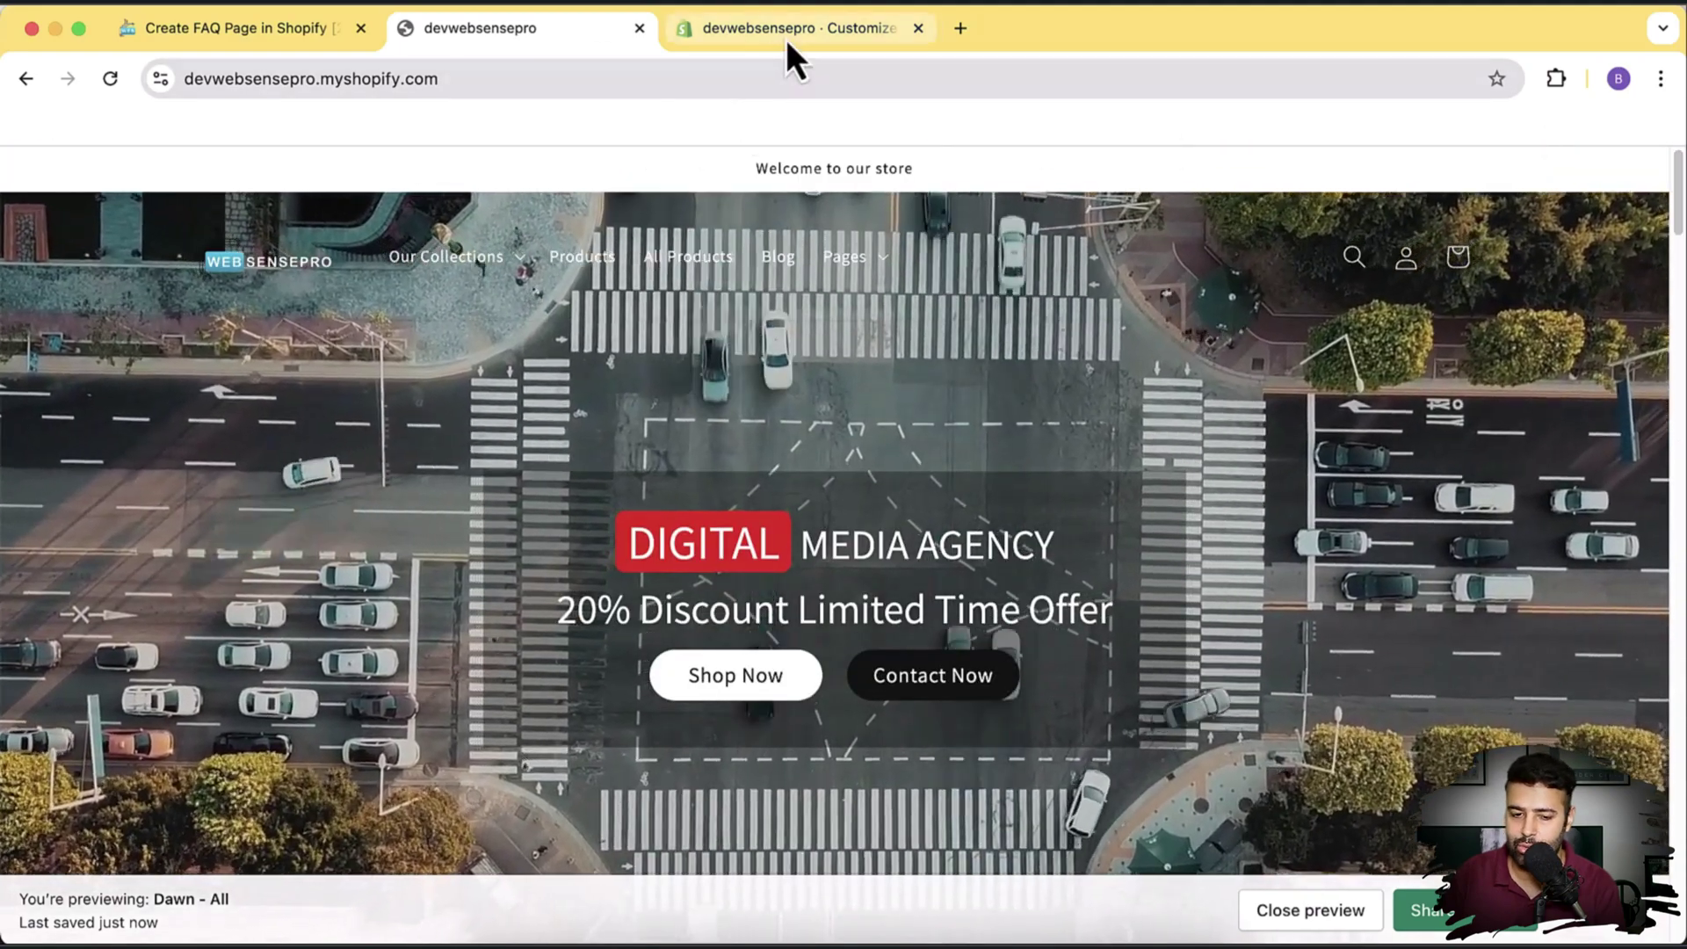
click(785, 39)
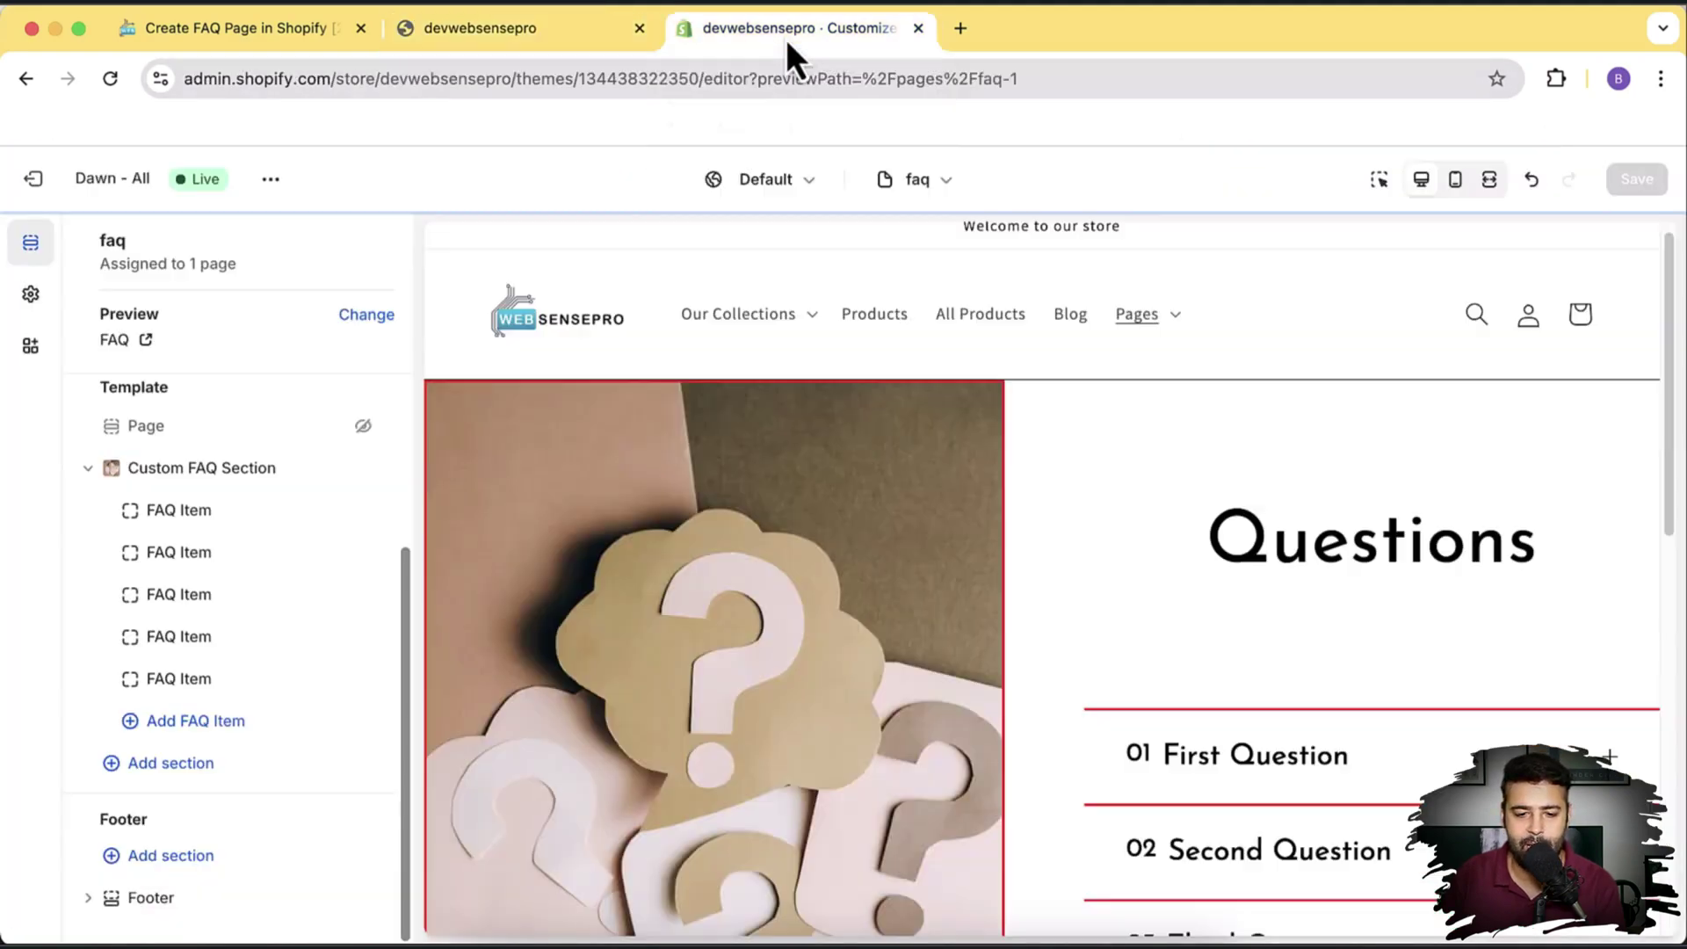
Step: Add the free Dawn theme to the store's theme library from Themes
click(37, 180)
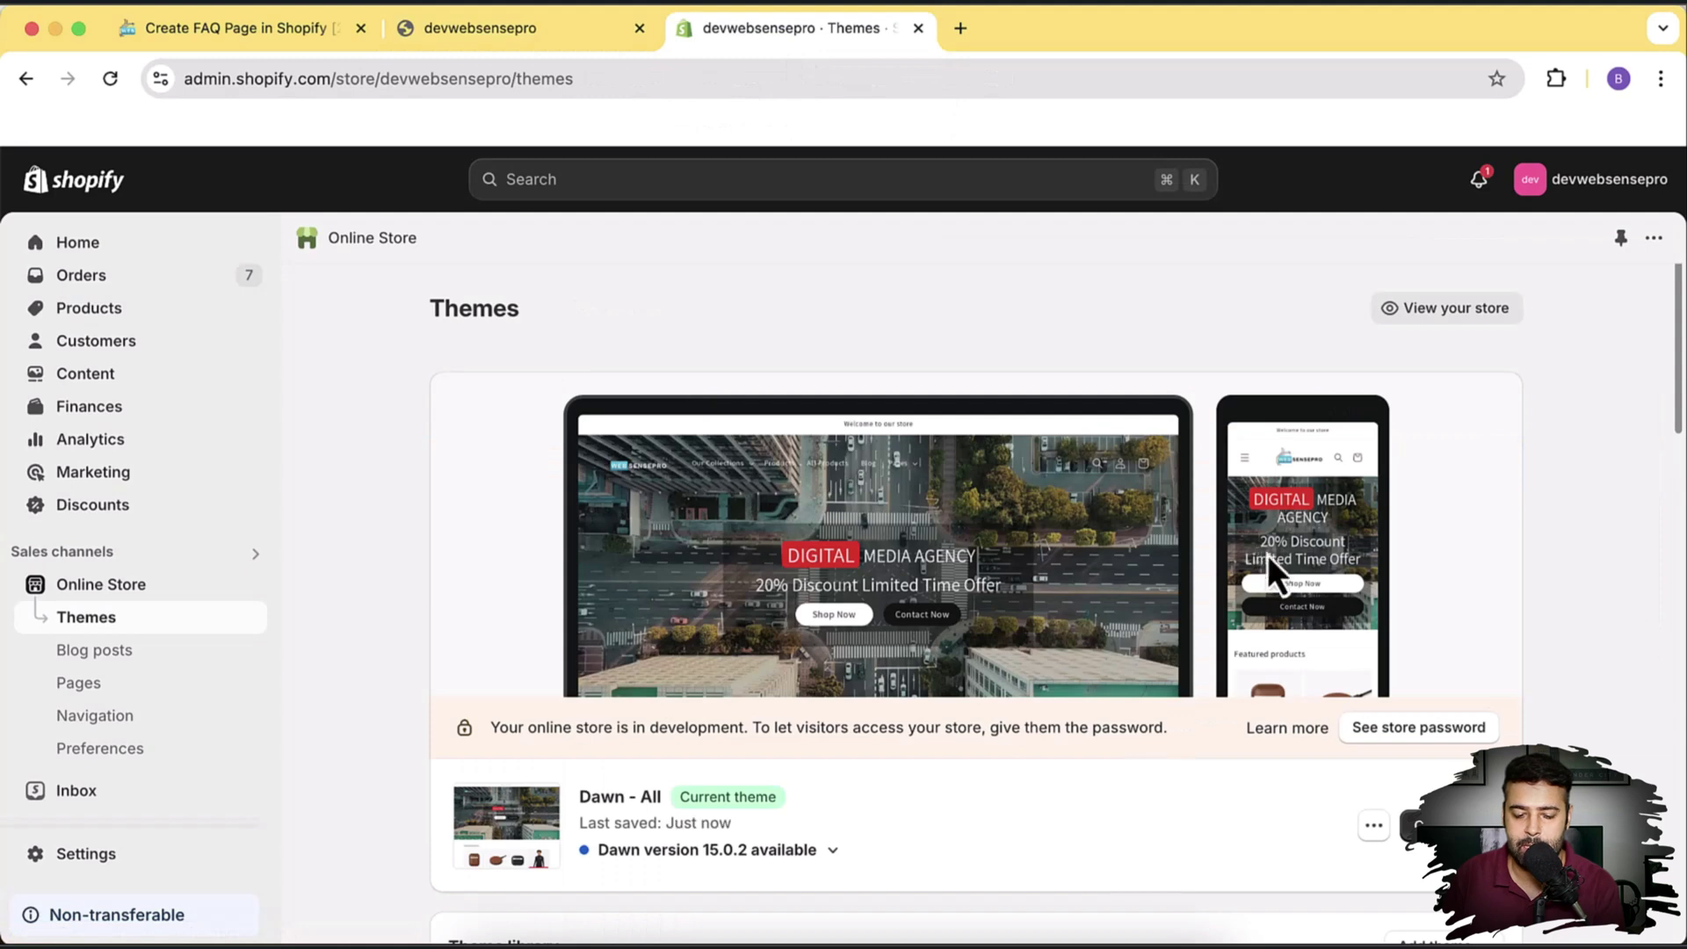
drag(1678, 316, 1646, 729)
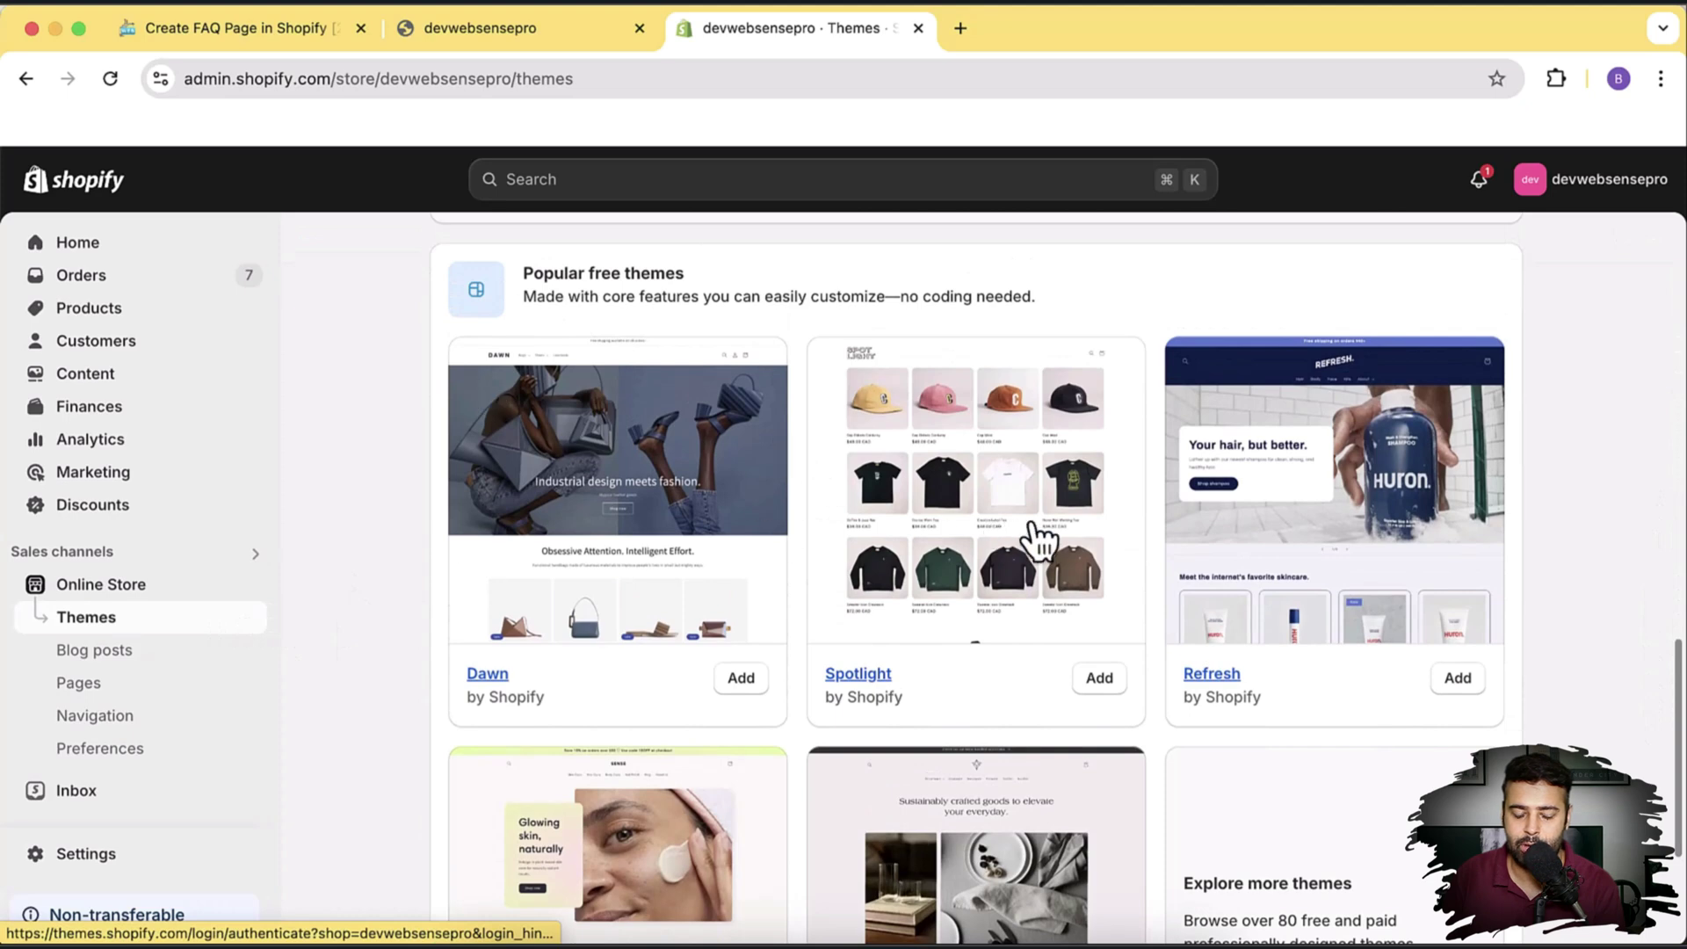
click(738, 684)
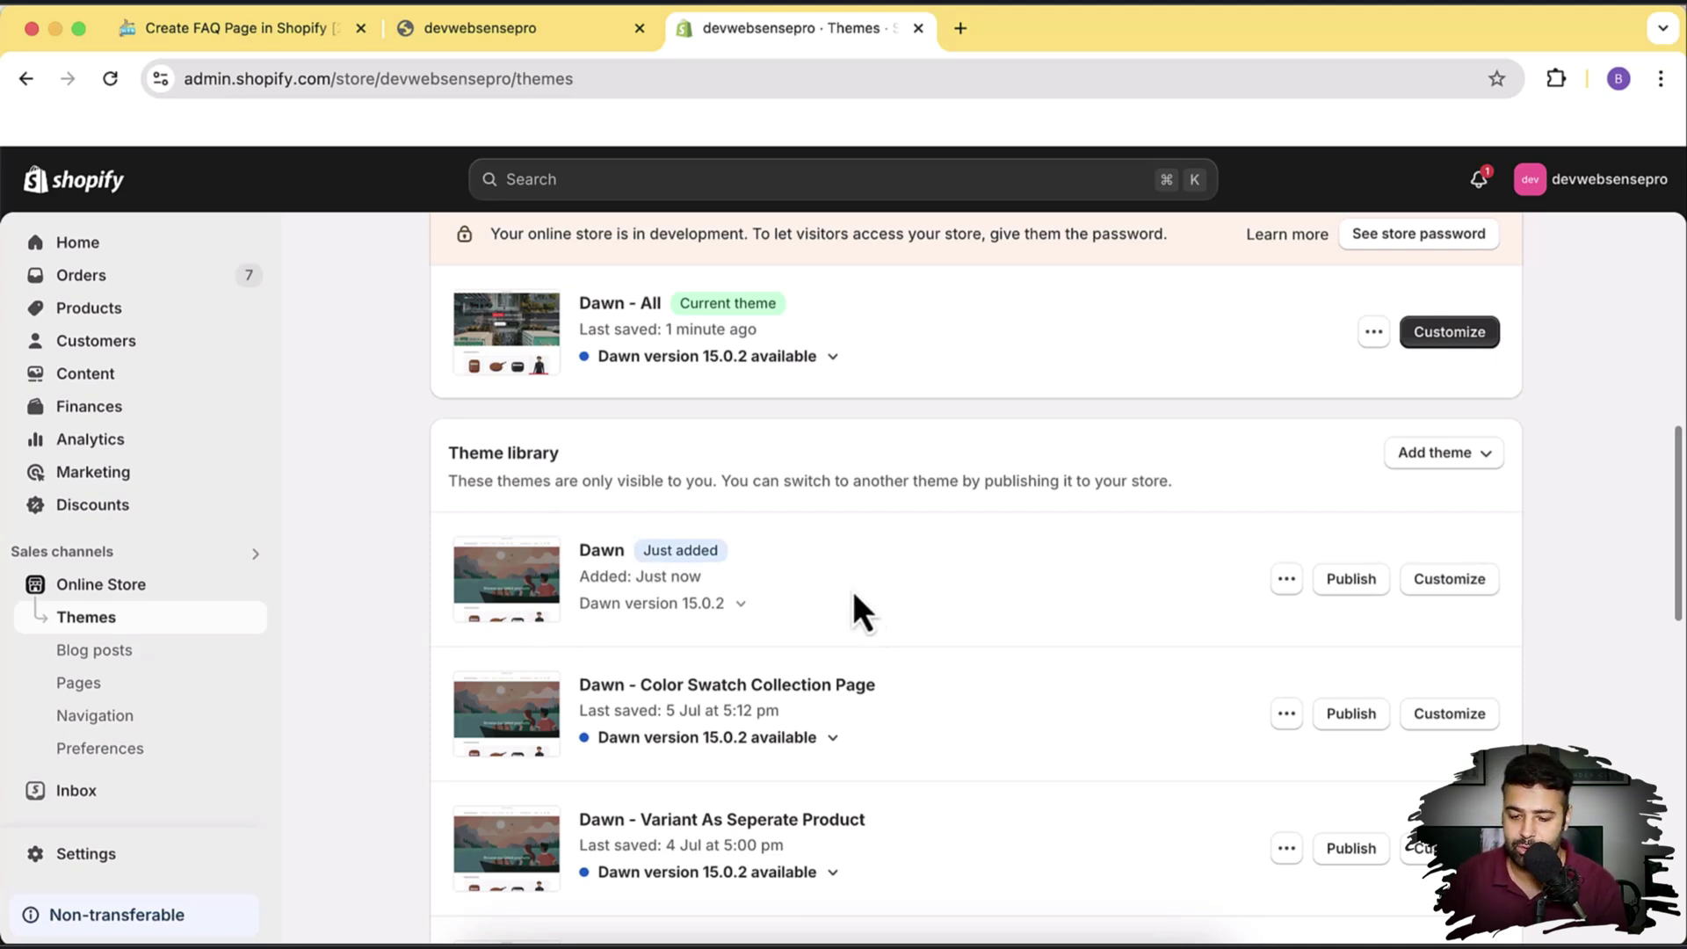
Step: Publish the new Dawn theme in place of Dawn - All and reload the storefront
click(1354, 582)
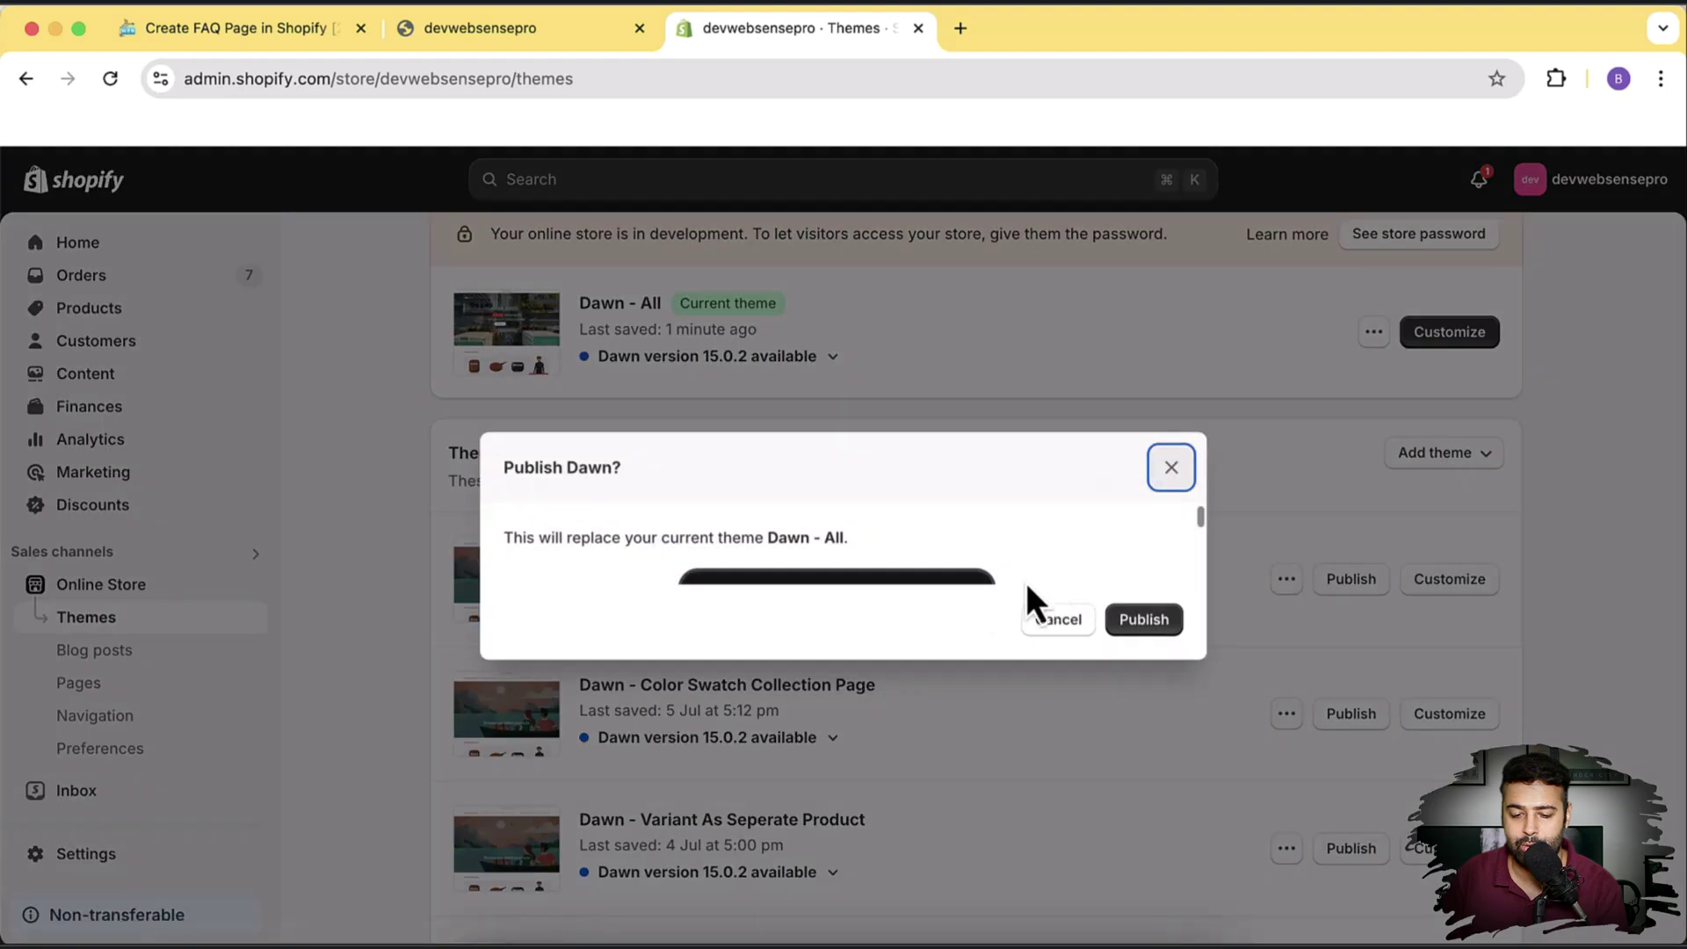
click(1146, 707)
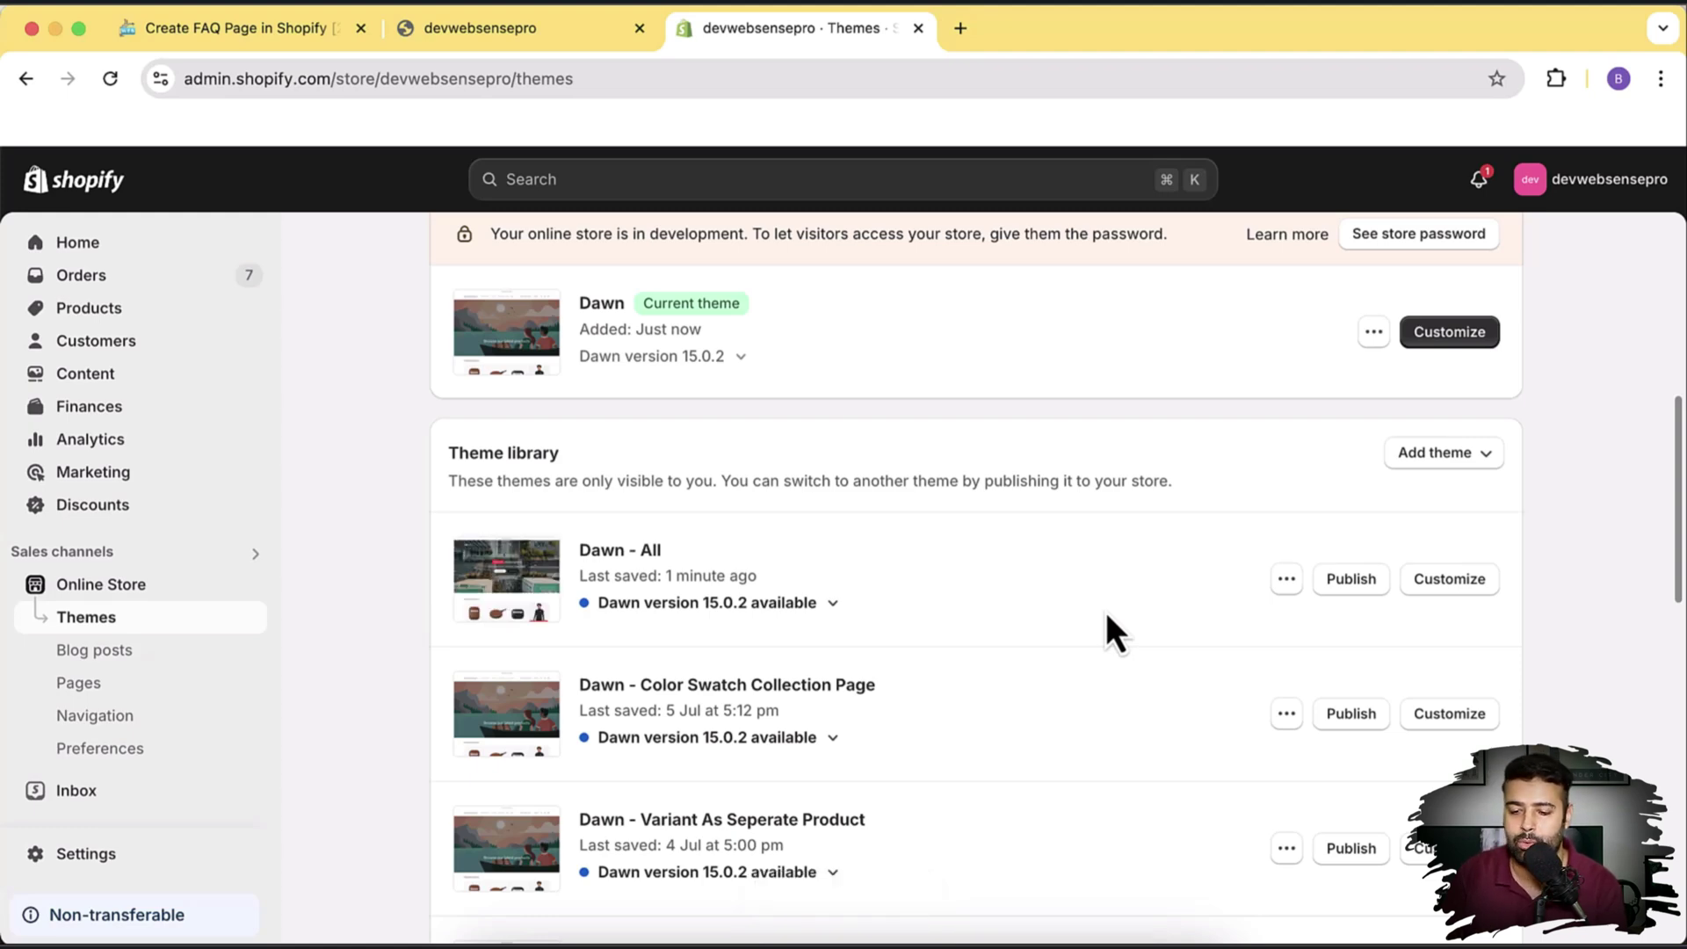
scroll(1613, 471, down, 10)
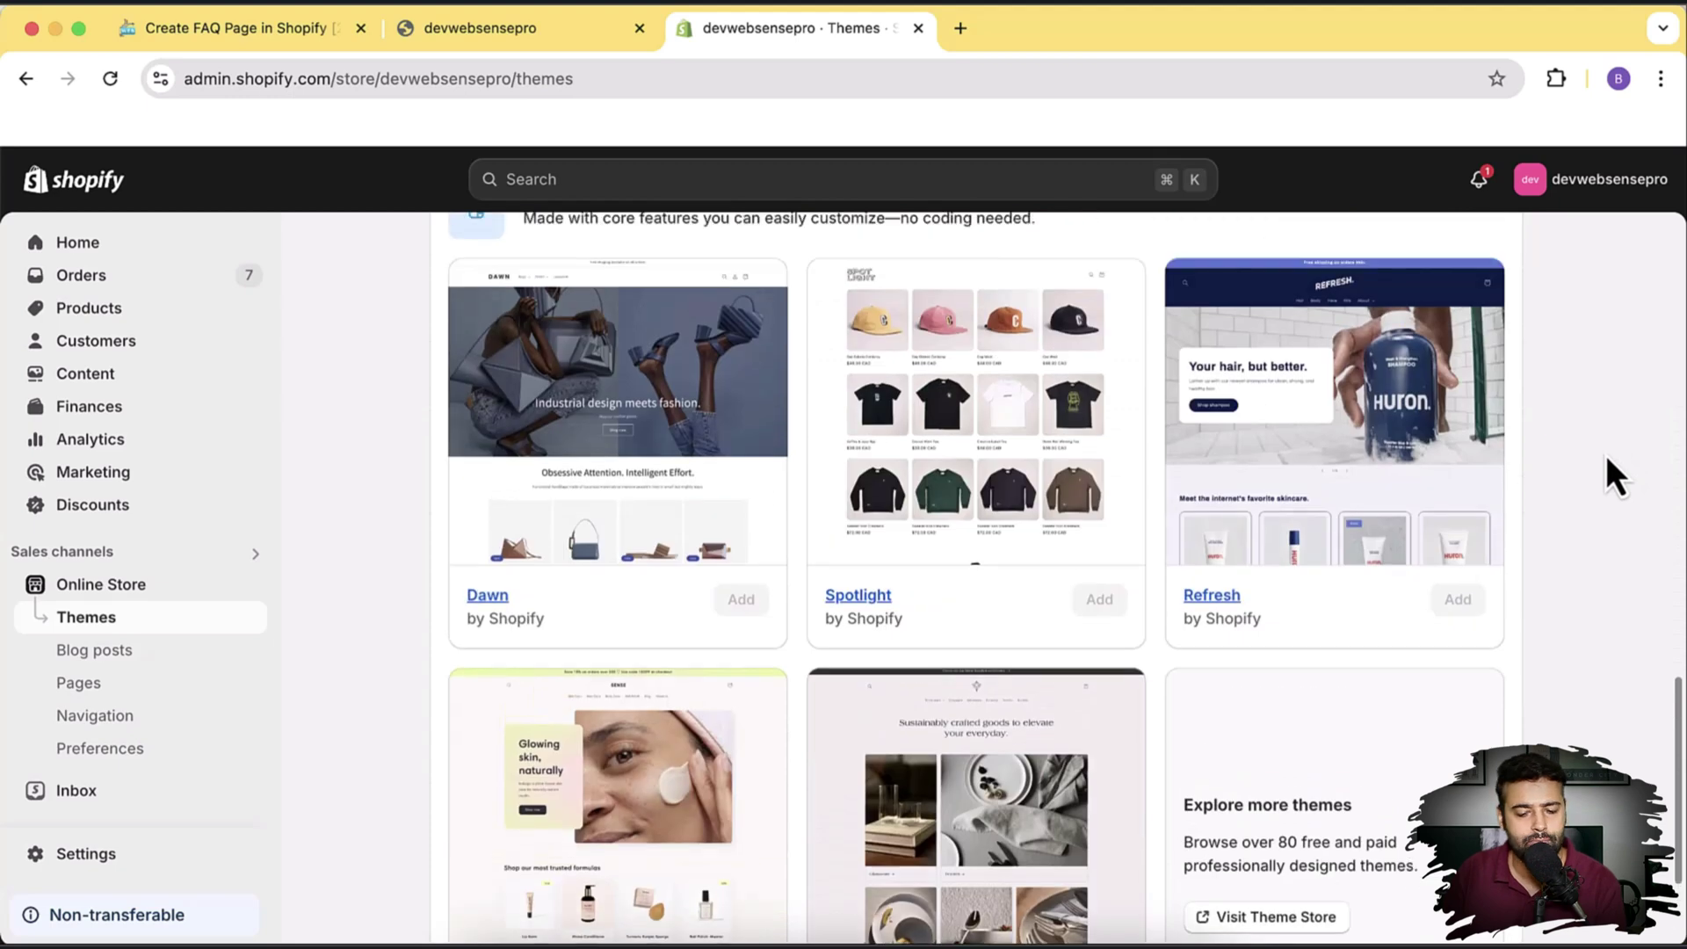
scroll(1606, 455, down, 3)
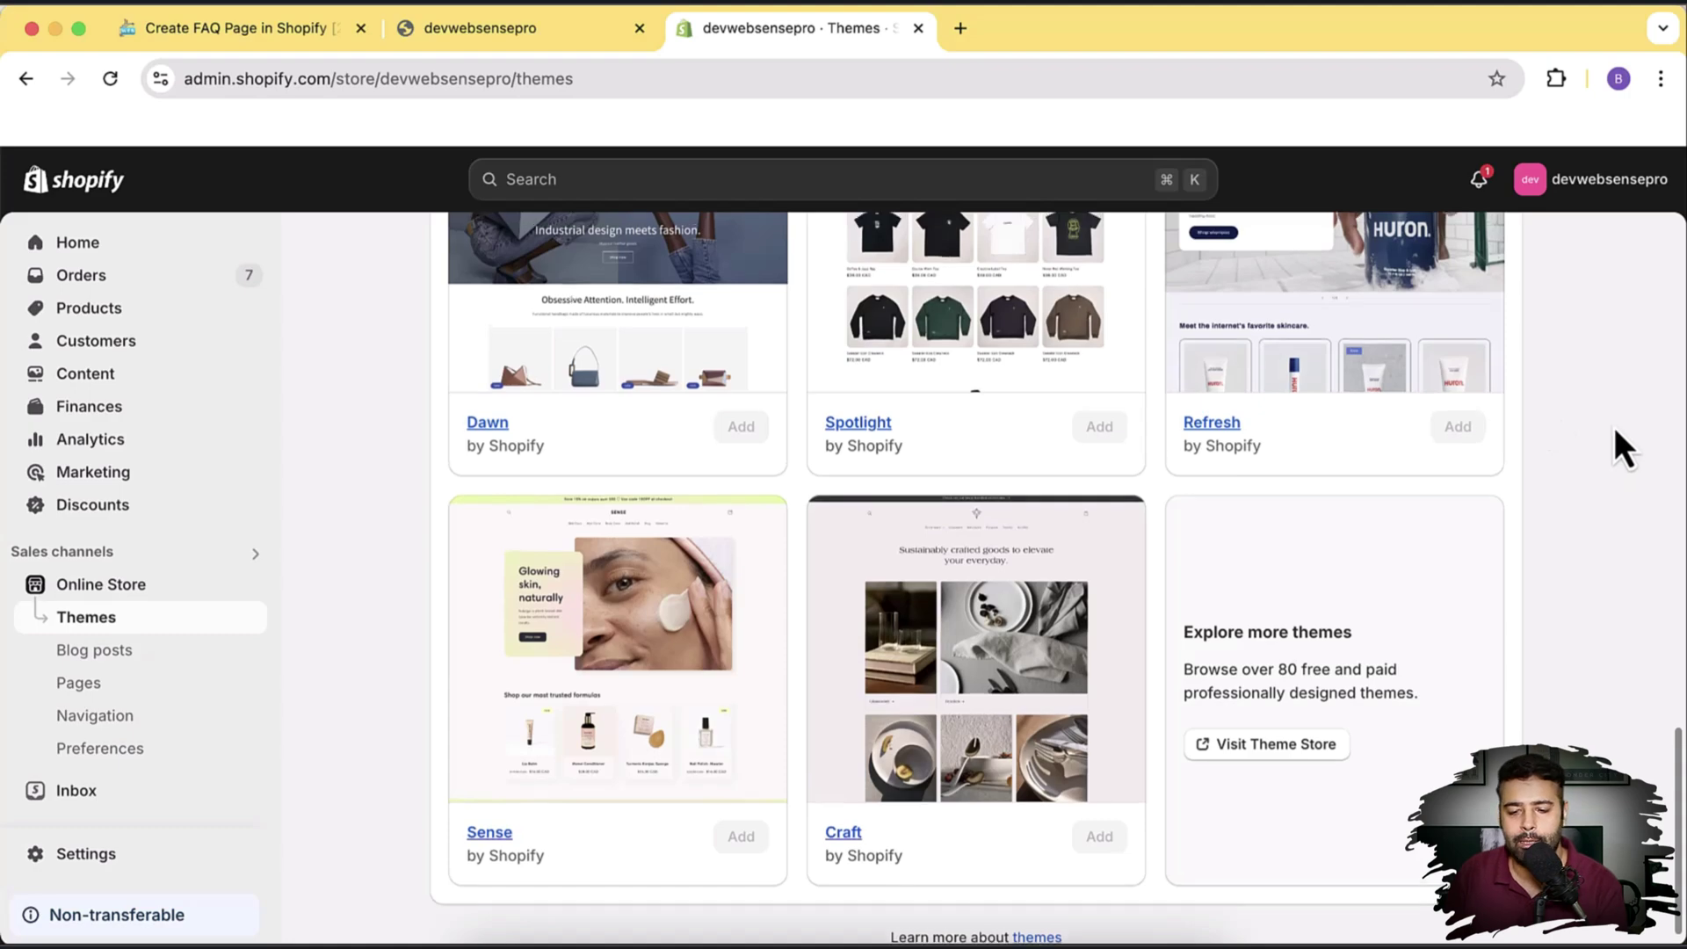
scroll(1616, 444, up, 15)
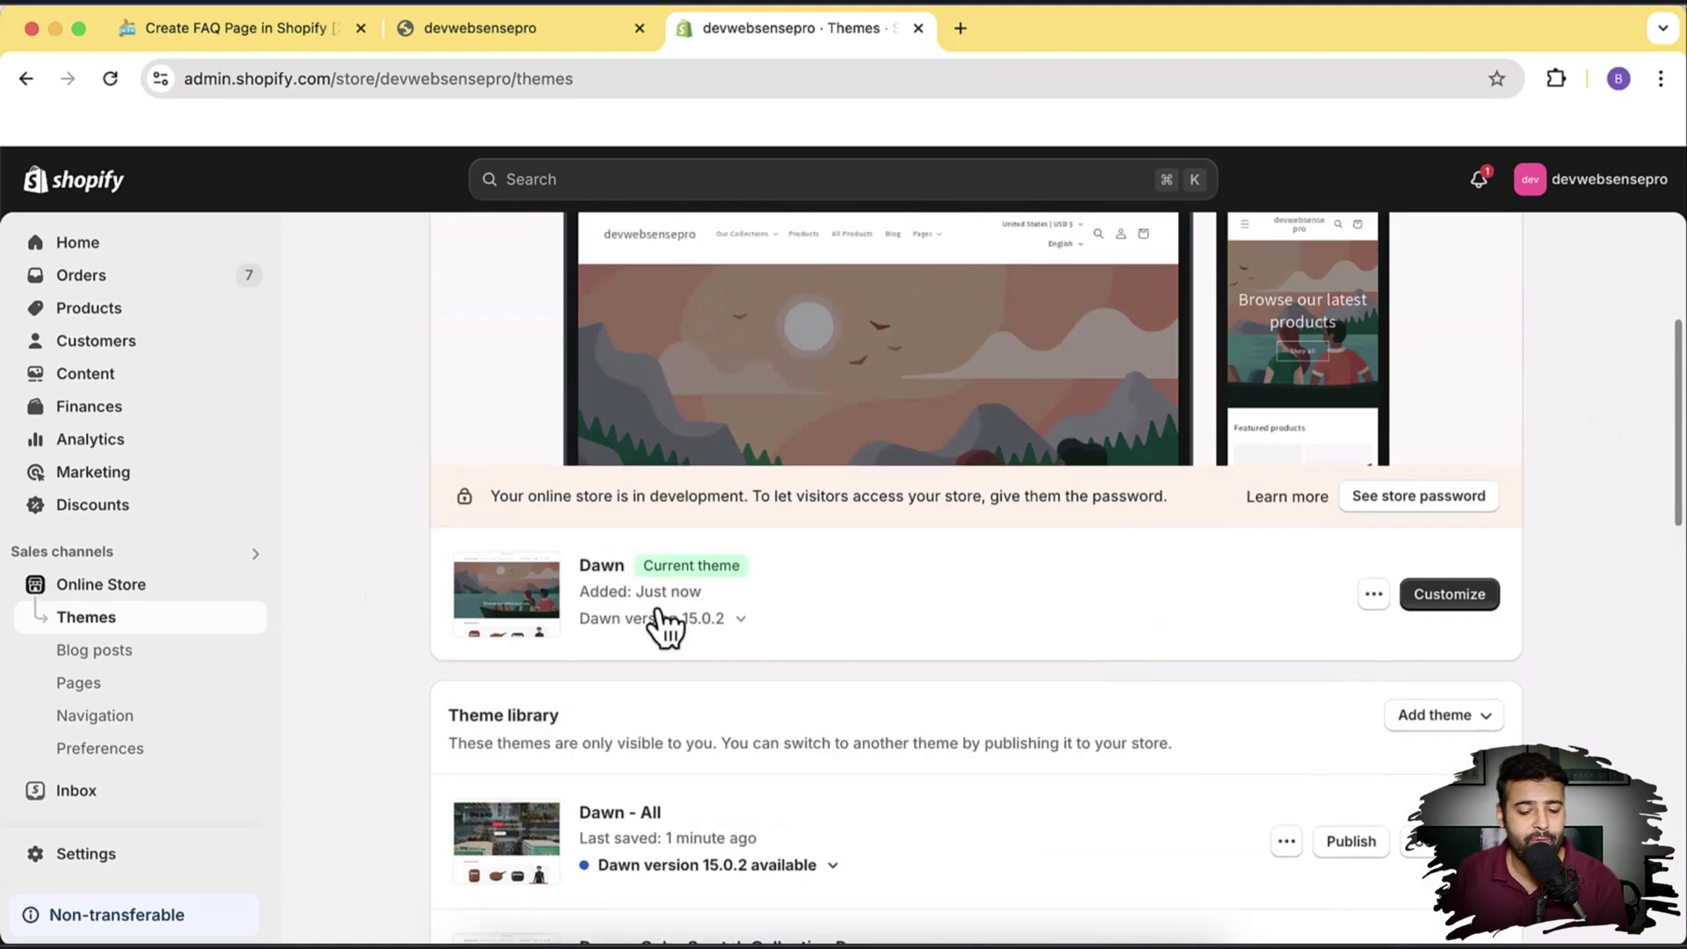
click(531, 43)
click(109, 79)
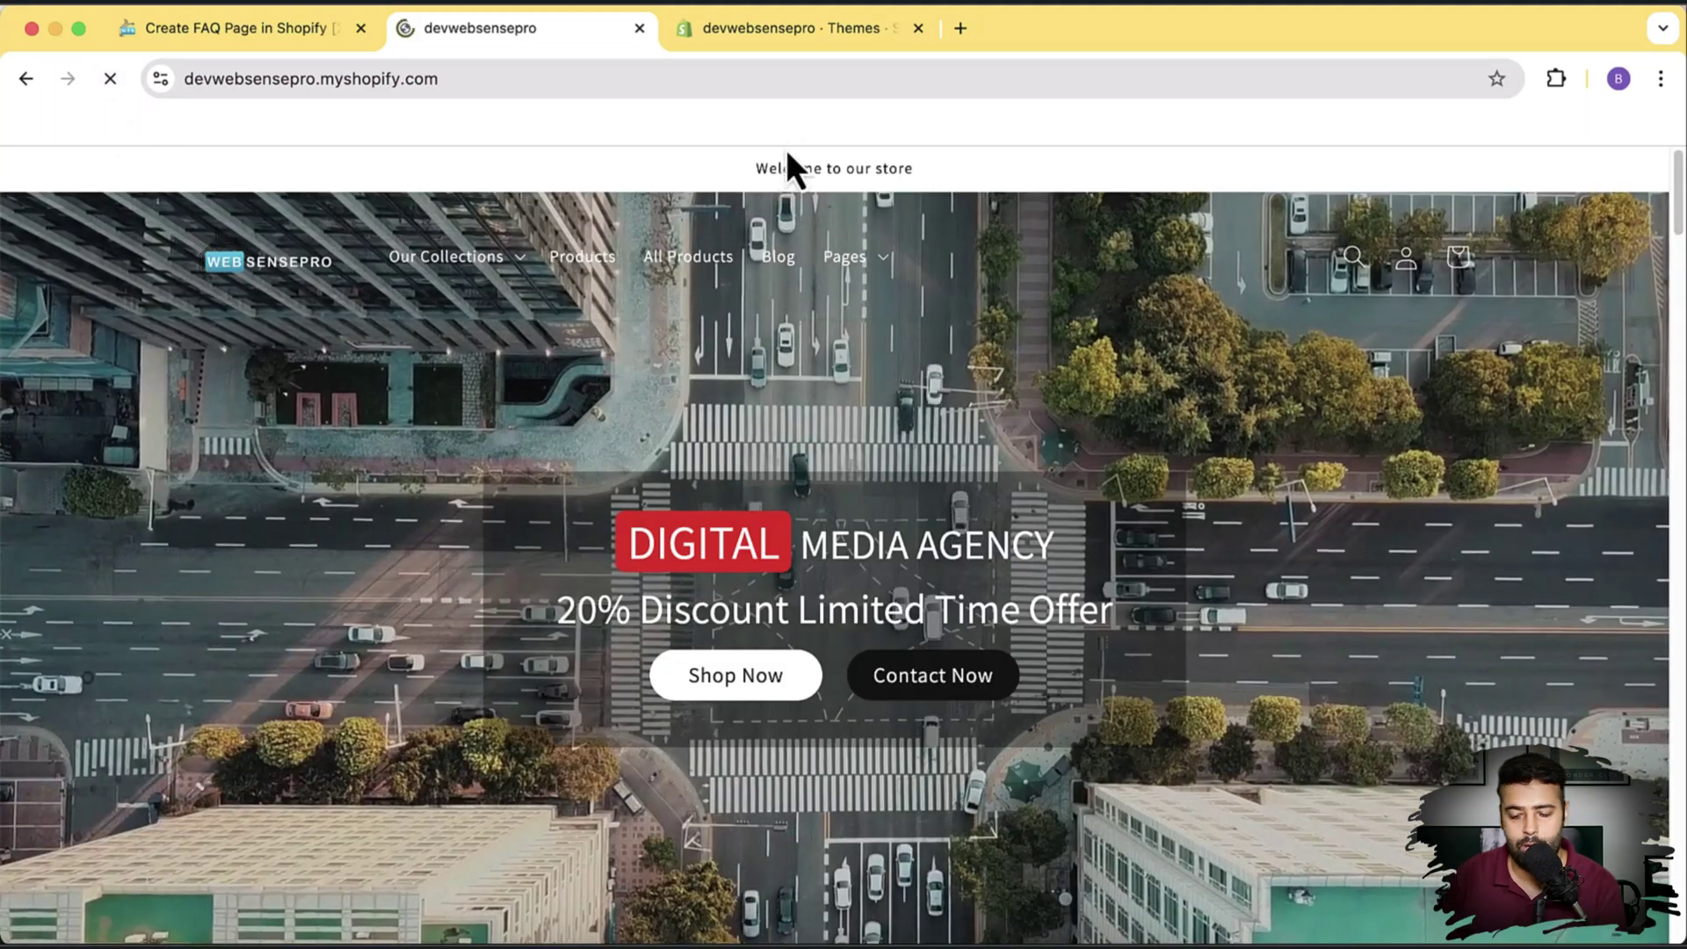
Step: Preview the current Dawn theme in a new tab and close the old storefront tab
click(780, 40)
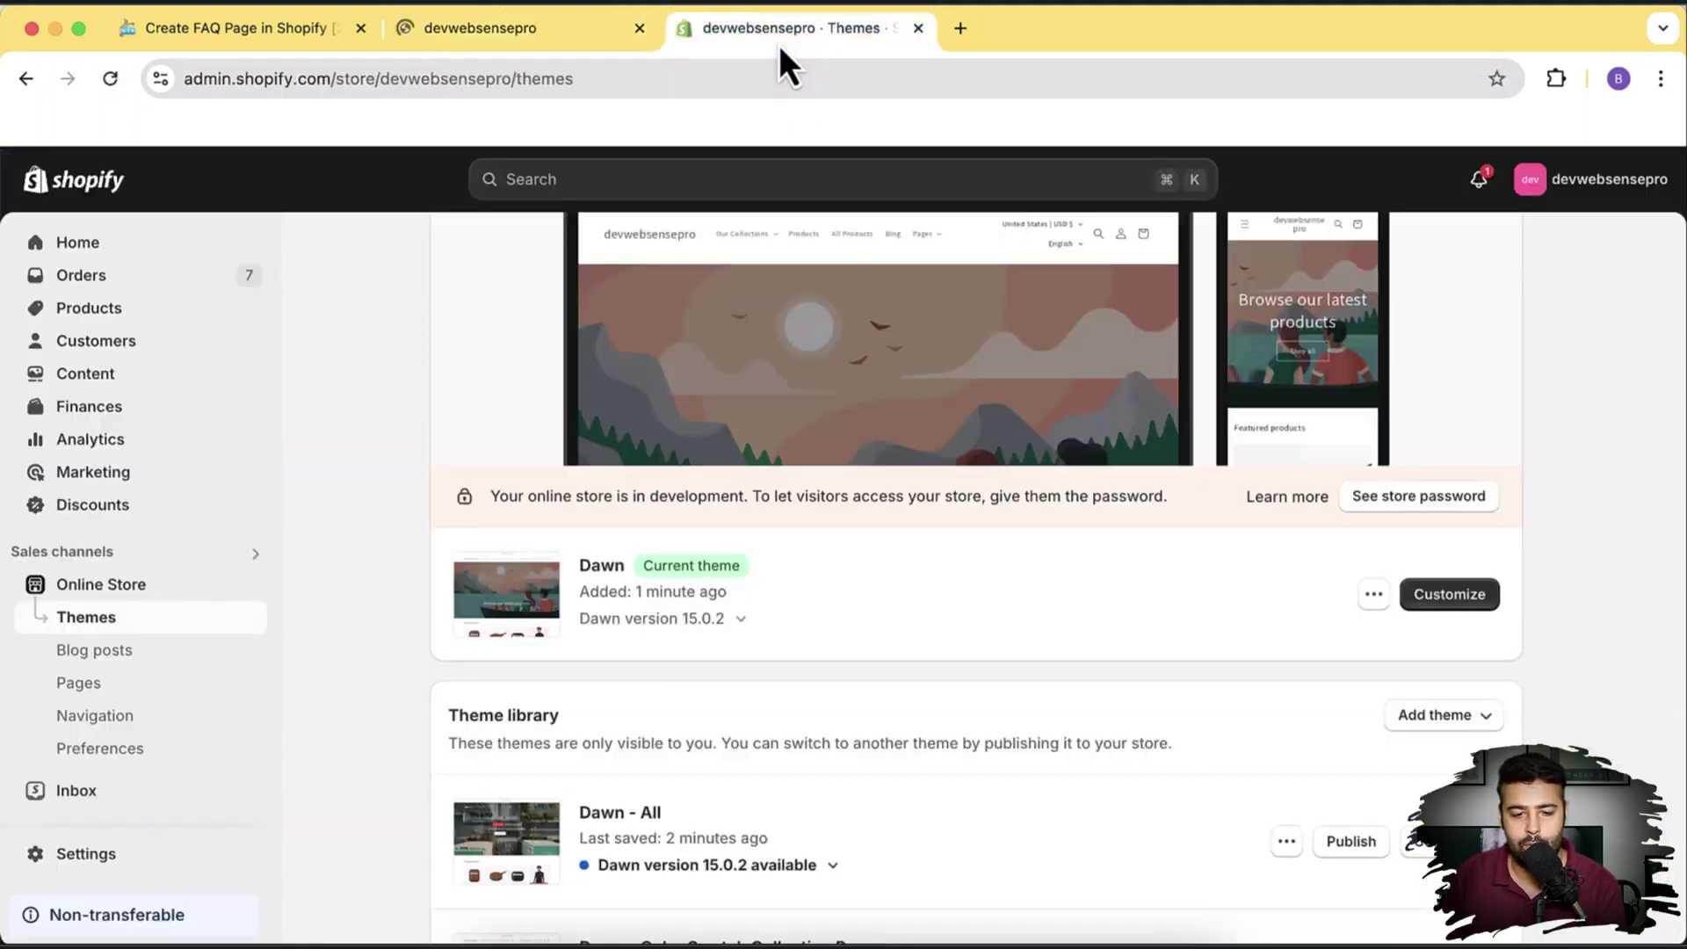
click(1375, 597)
click(1314, 657)
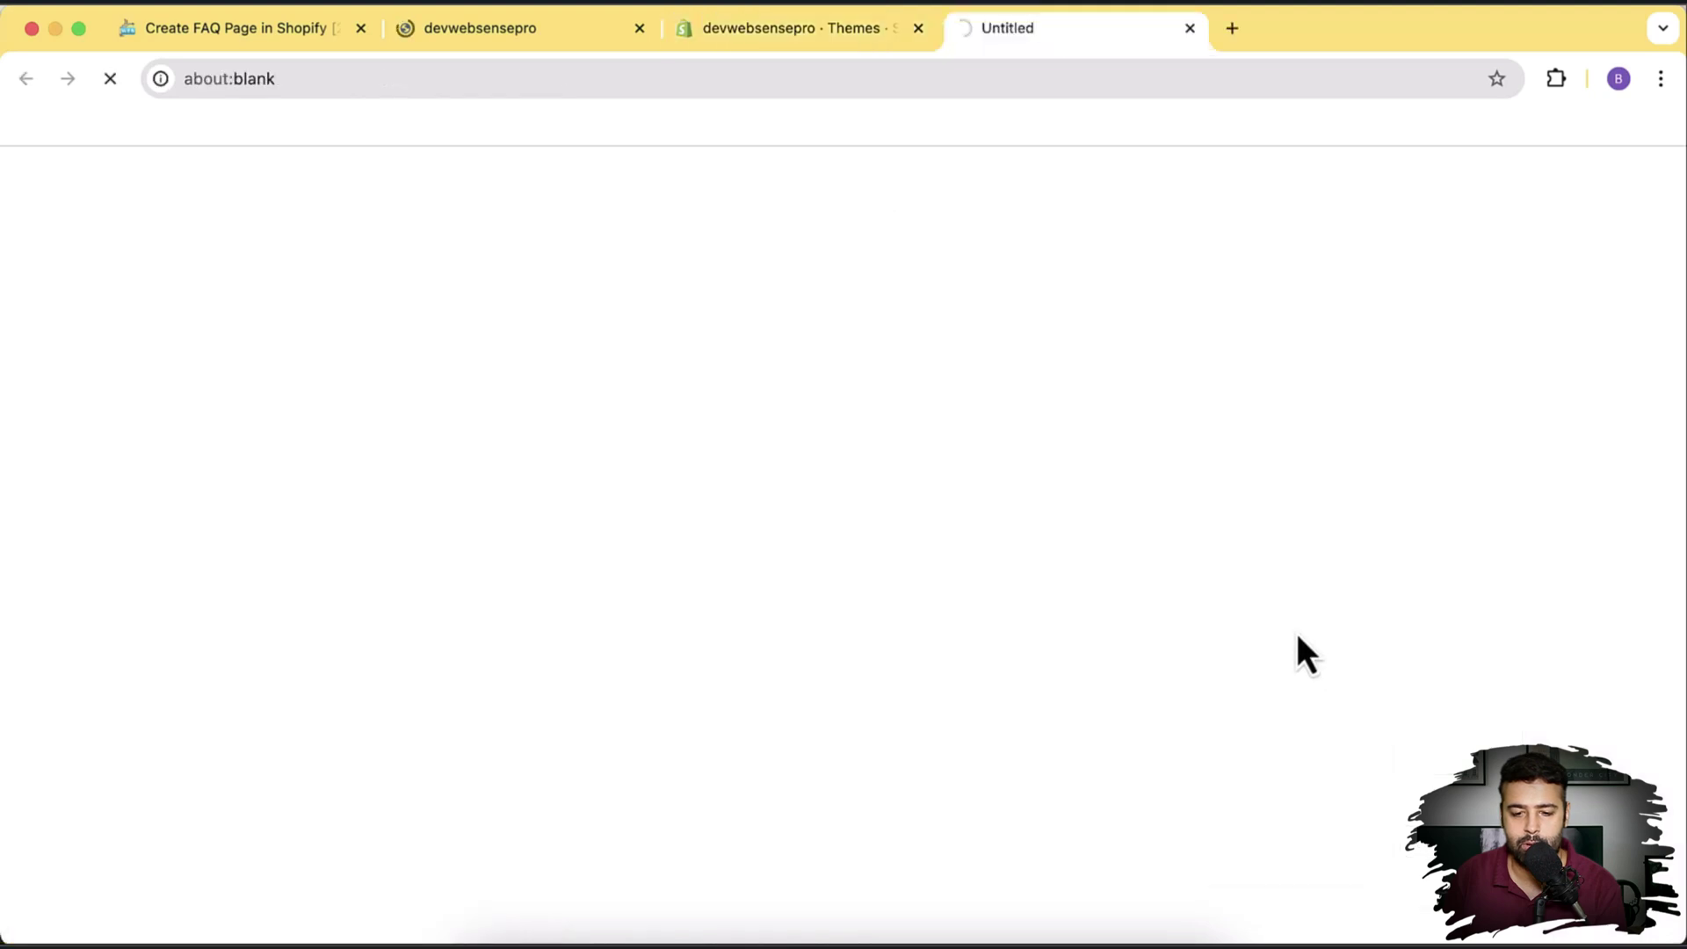
drag(978, 40, 773, 39)
click(611, 35)
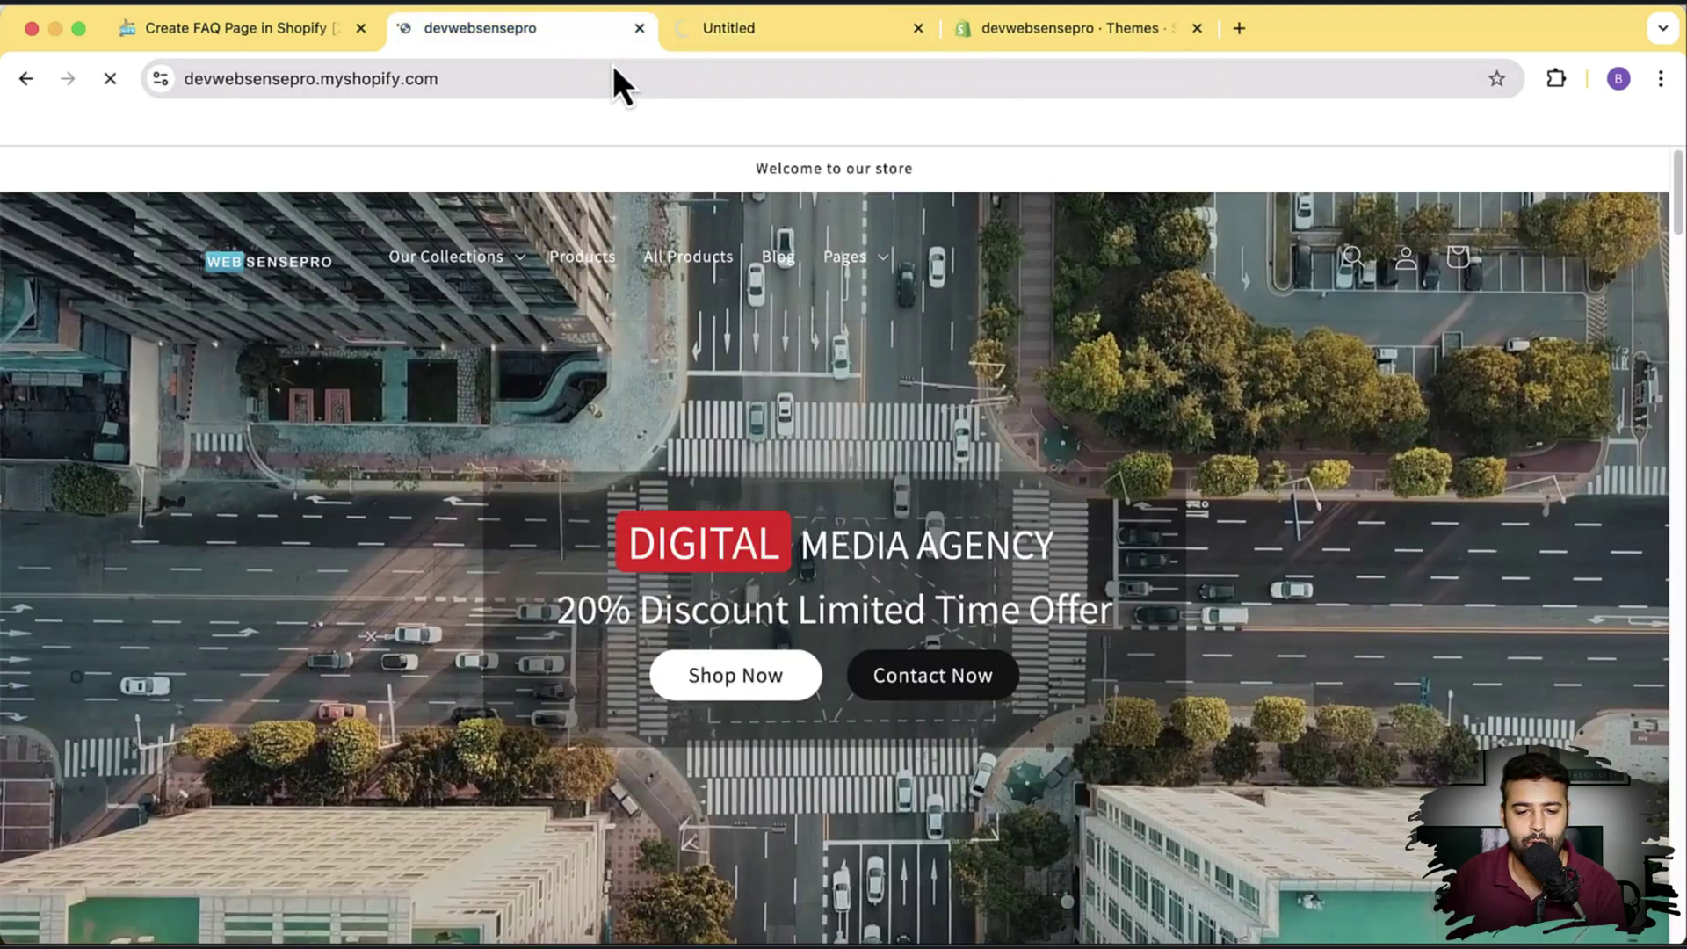
click(639, 35)
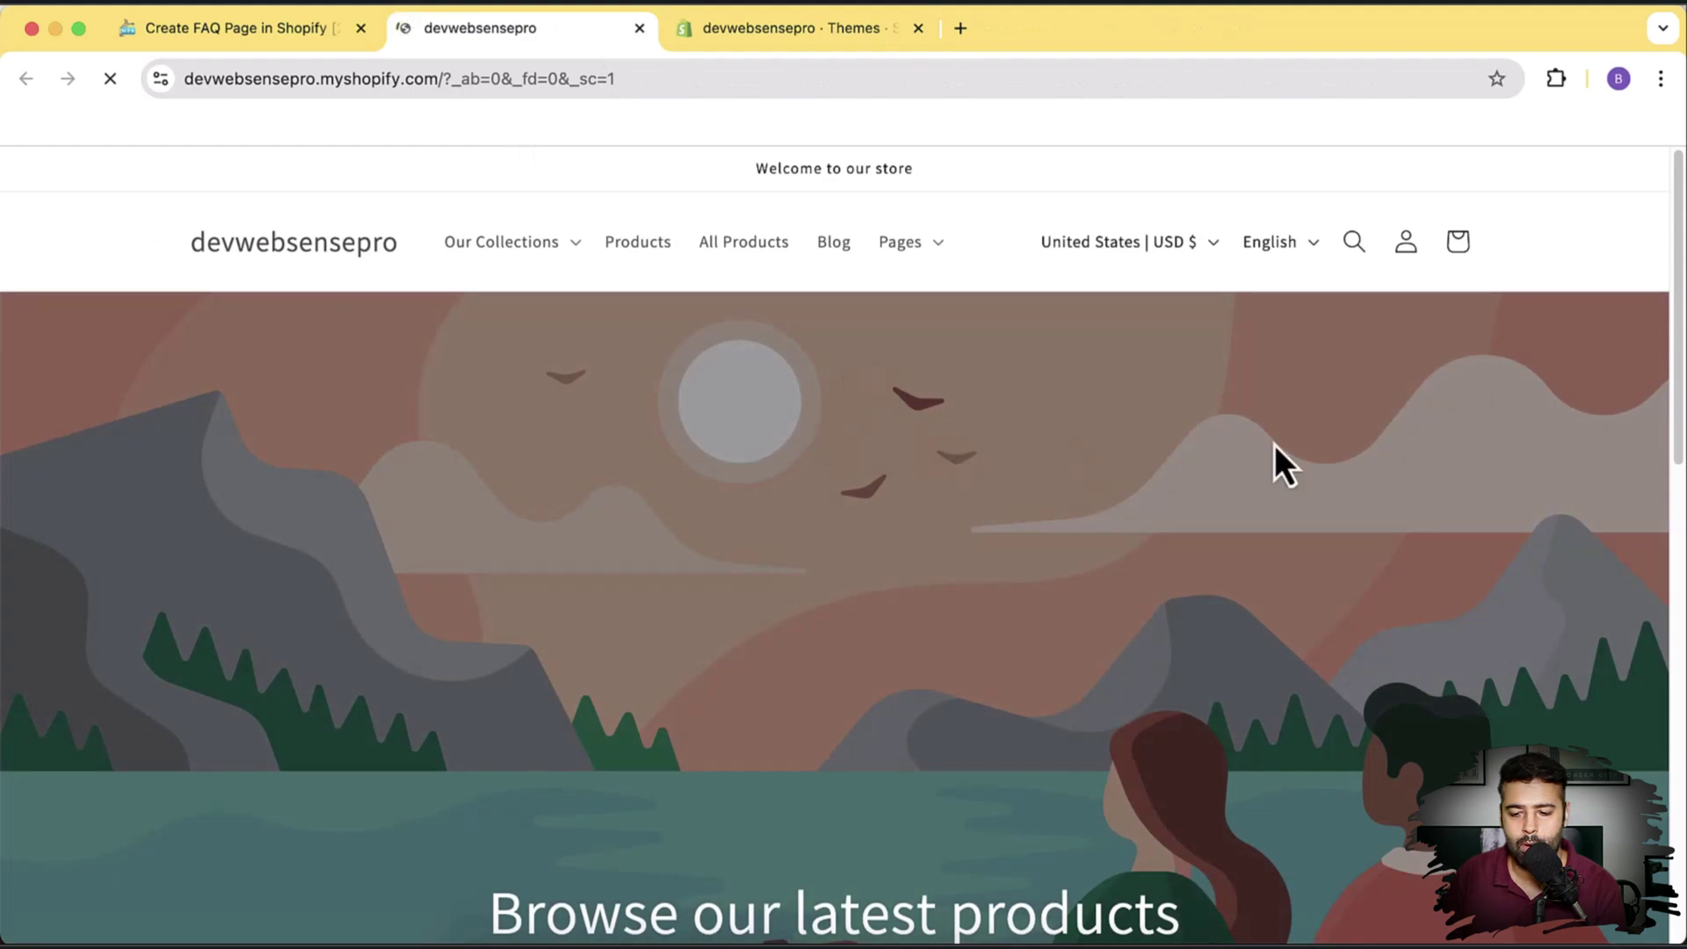
Step: Open the FAQ page from the storefront's pages list
scroll(1283, 346, down, 12)
scroll(1280, 347, down, 7)
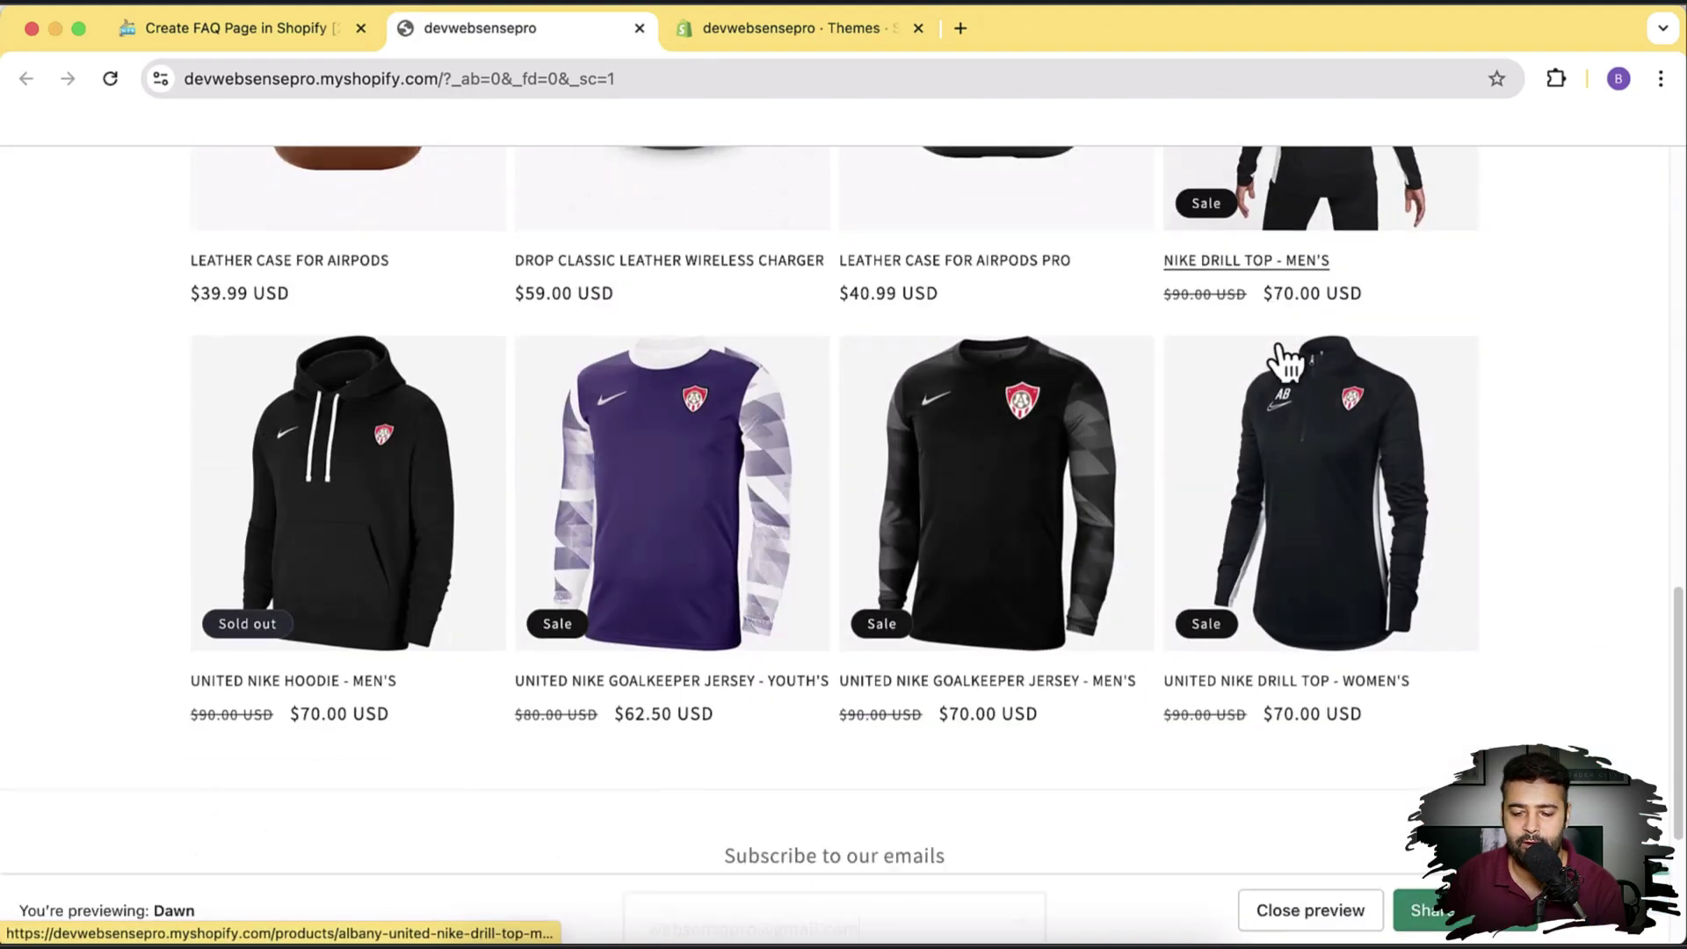
scroll(1517, 463, up, 5)
scroll(1518, 446, up, 15)
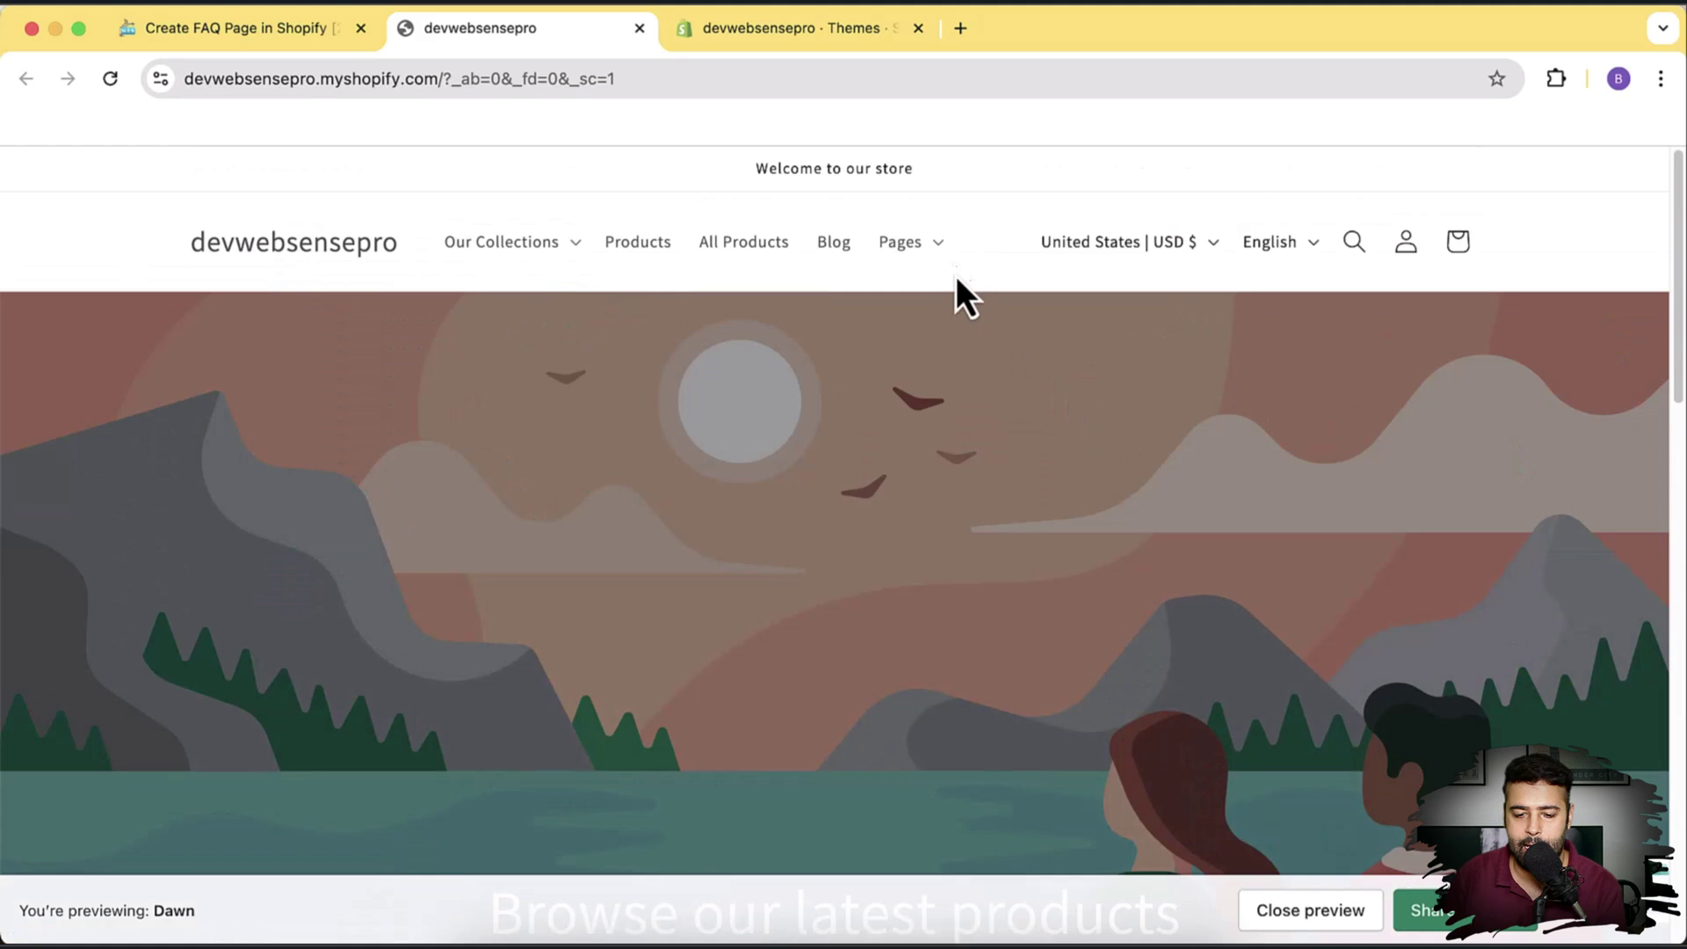
click(936, 243)
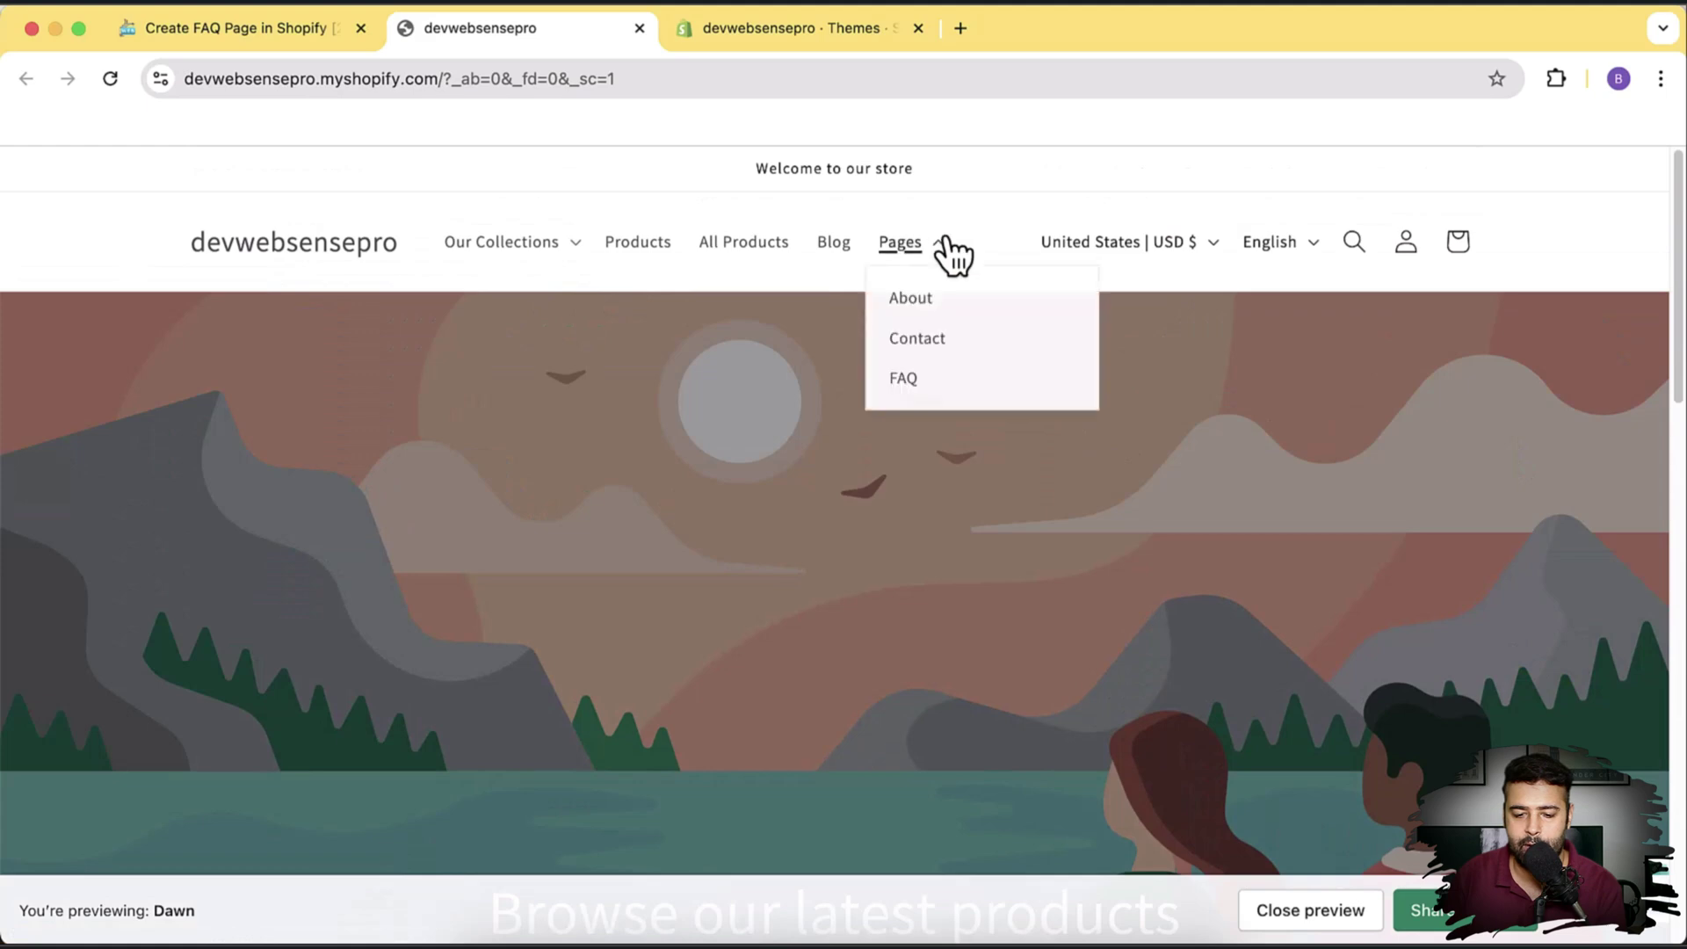
click(915, 393)
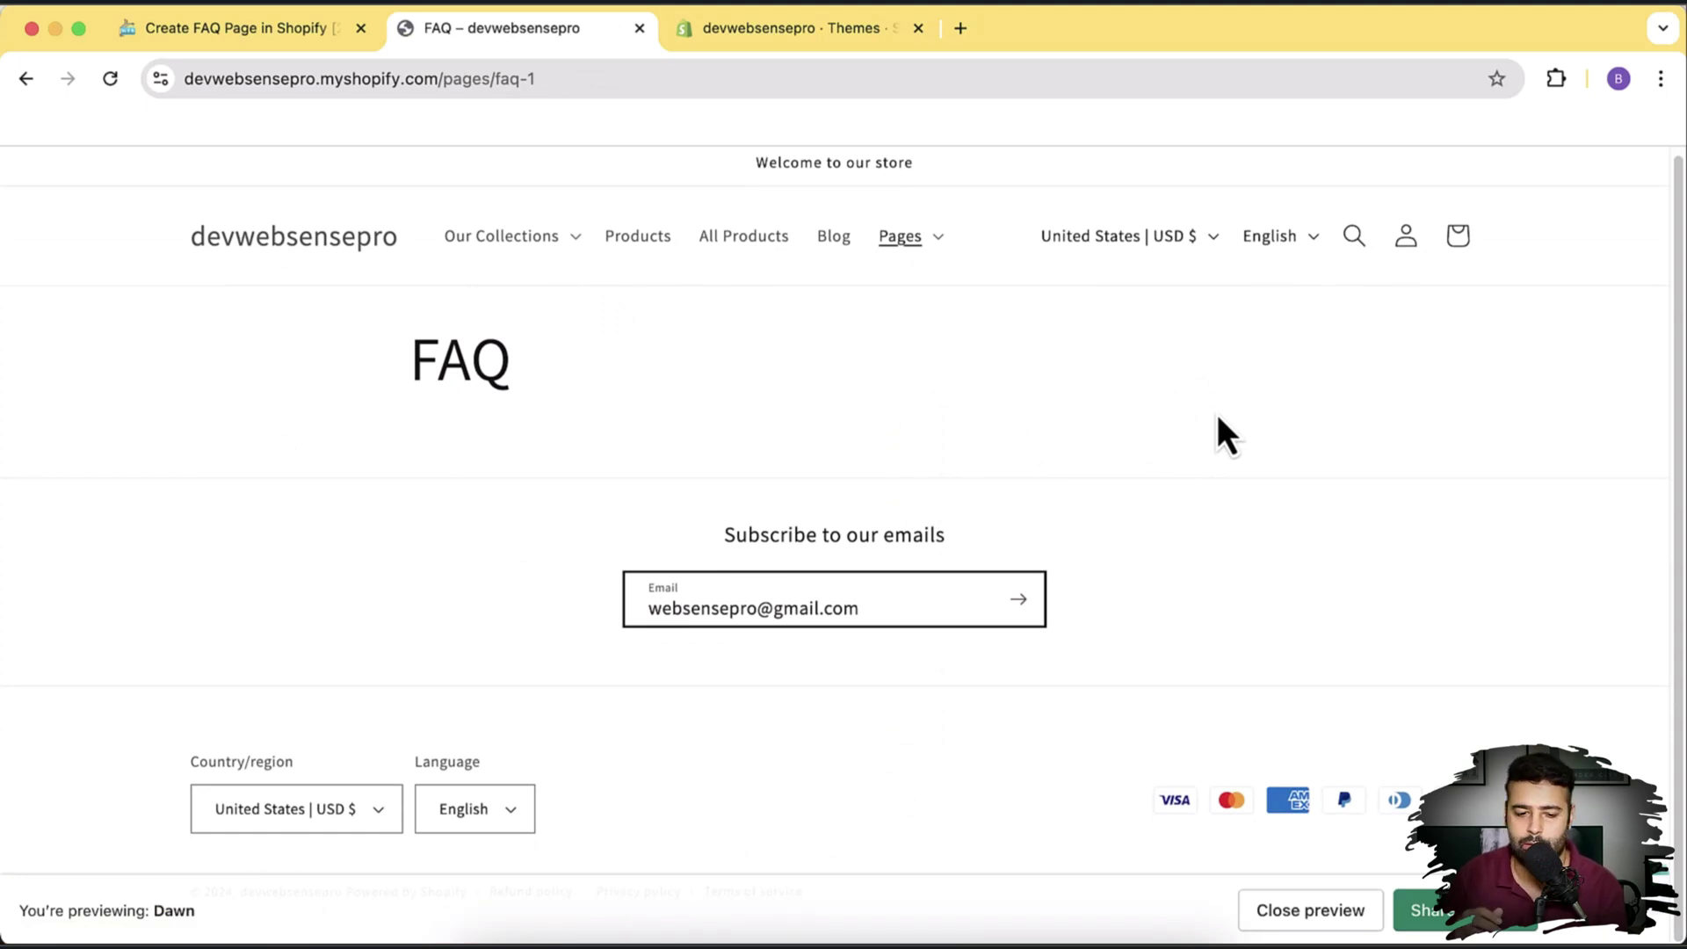
Step: Open the code editor for the current Dawn theme
click(789, 49)
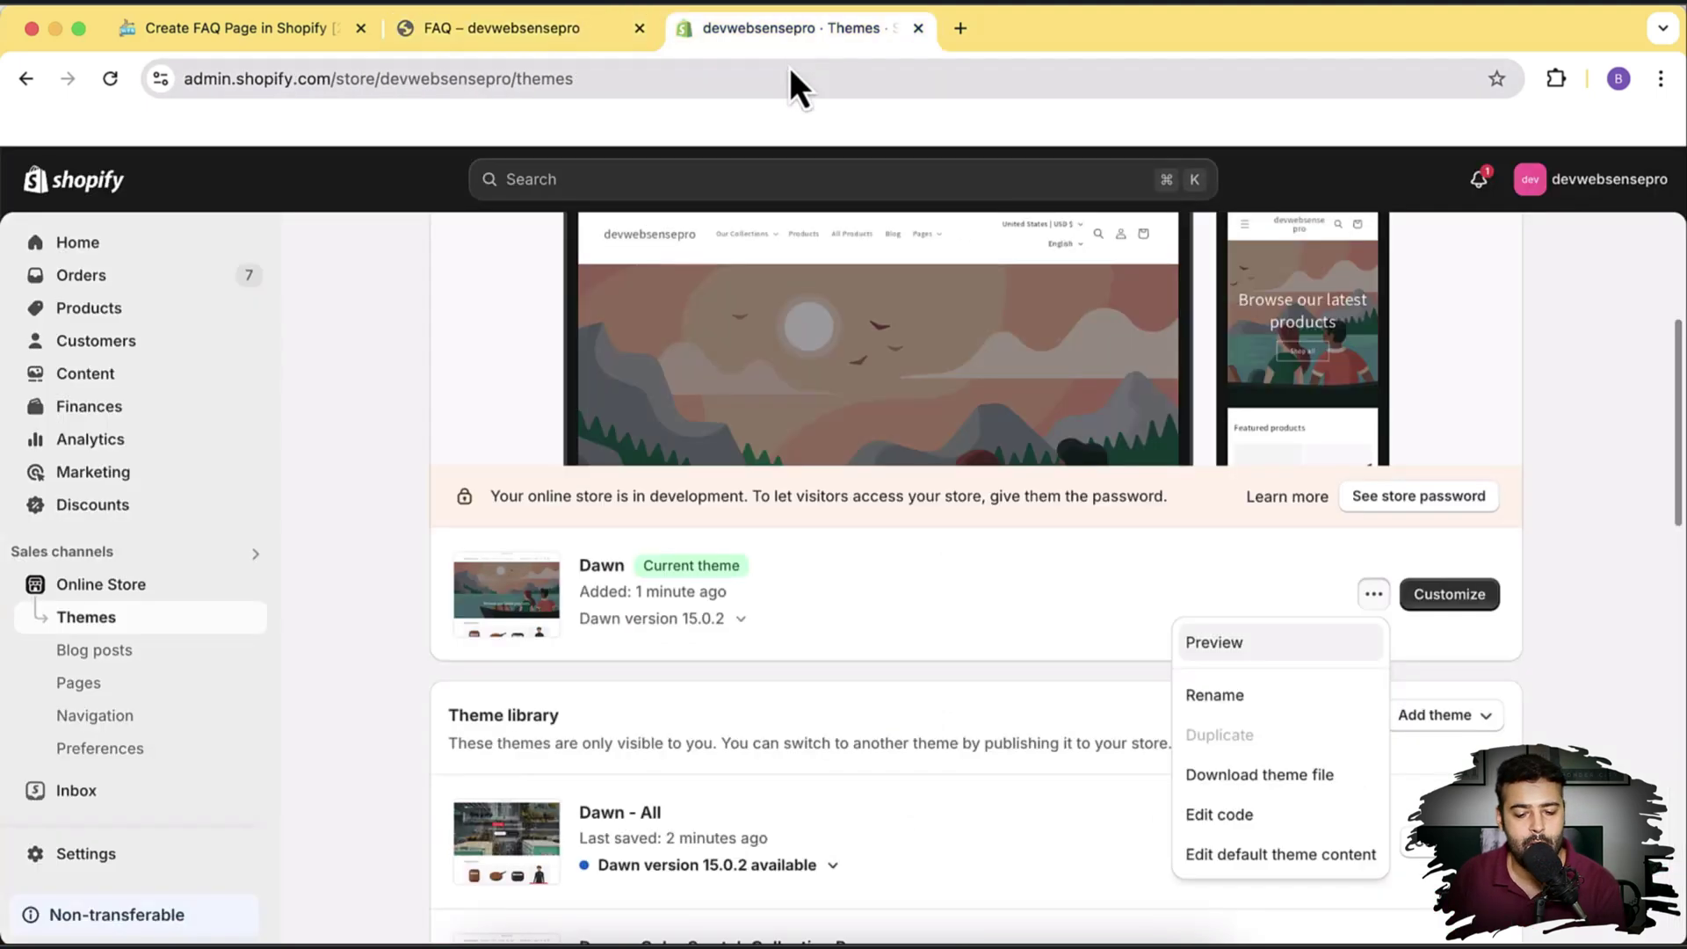
scroll(1632, 347, down, 1)
click(1595, 390)
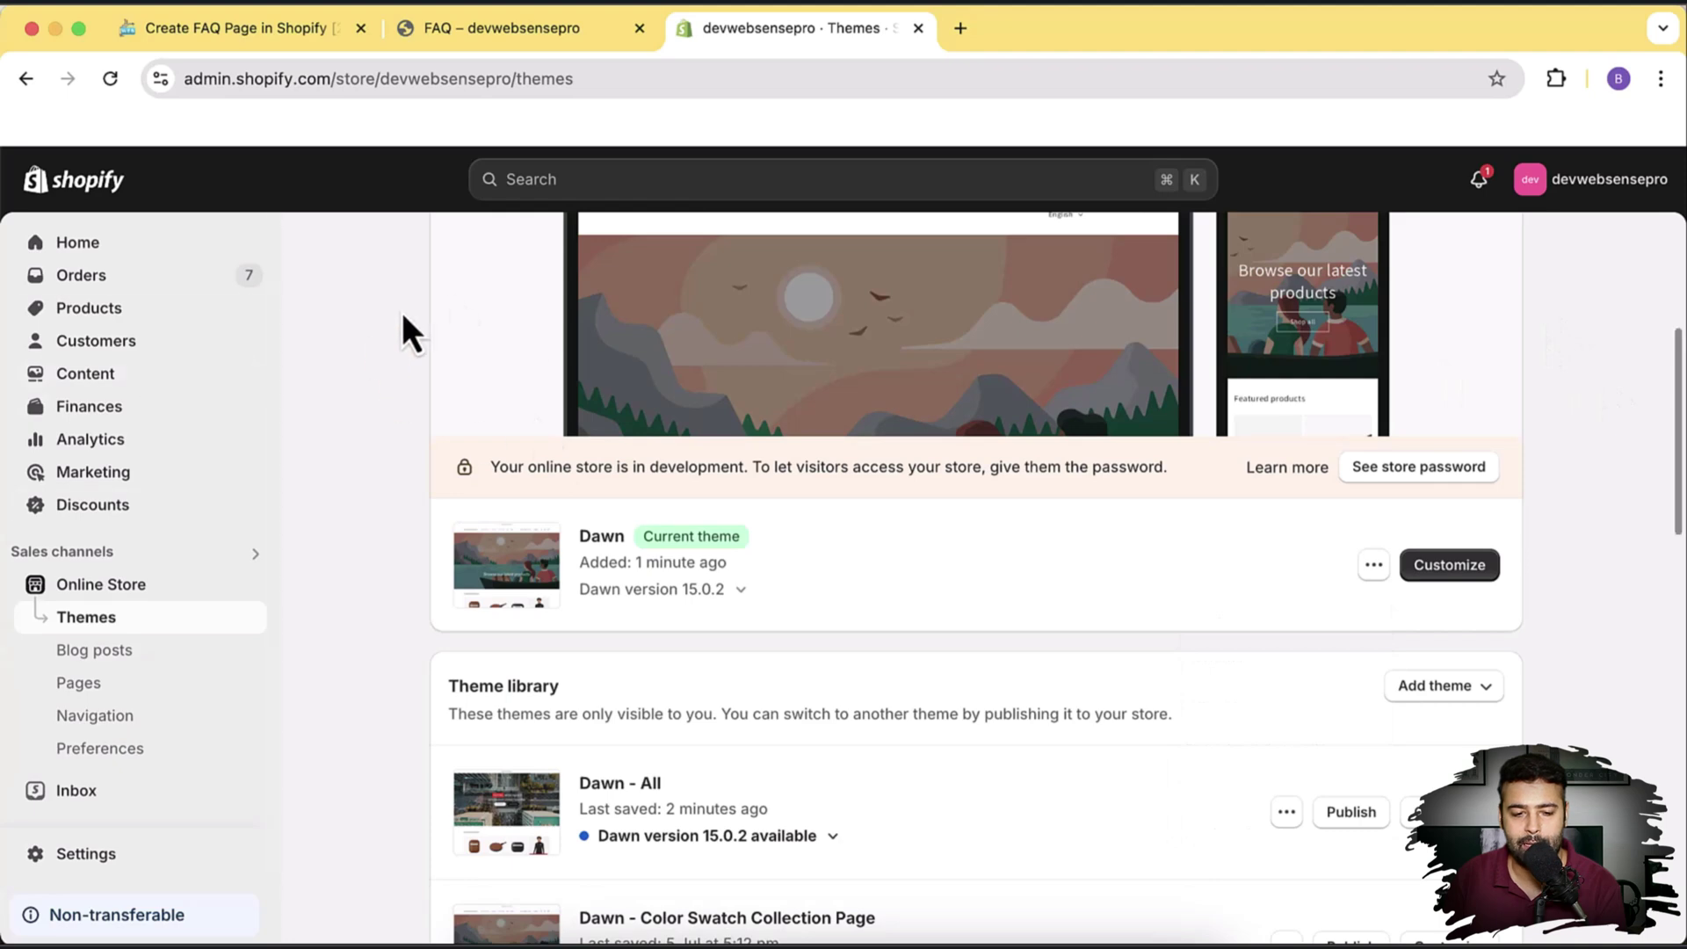
scroll(1665, 409, down, 2)
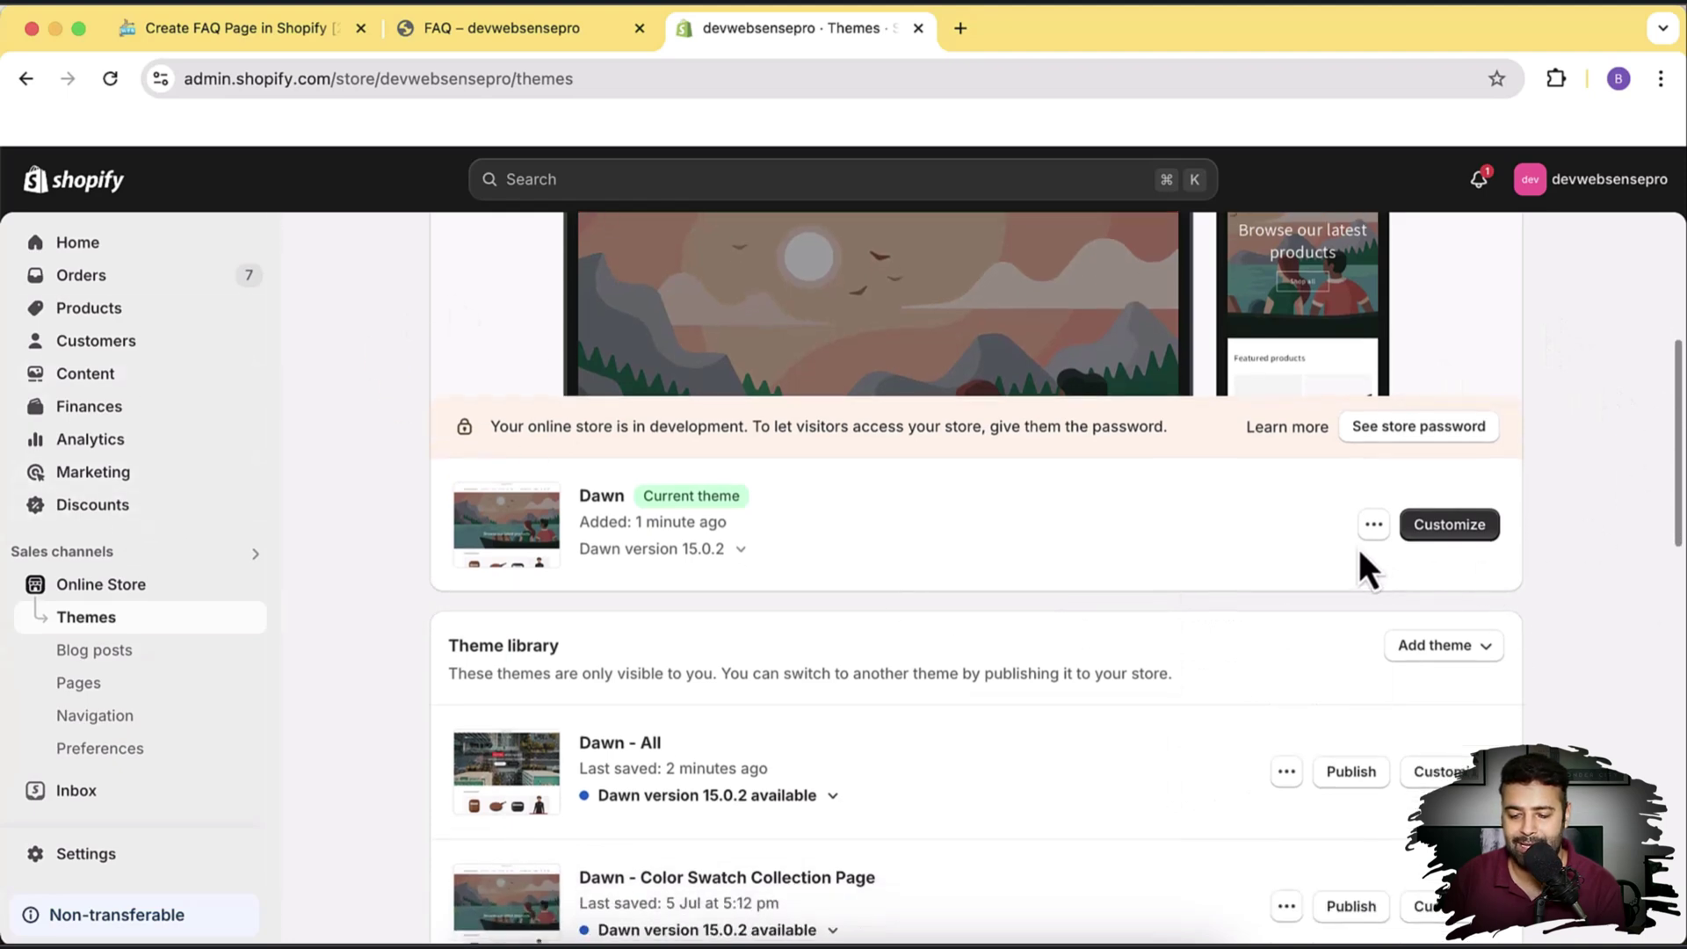
click(1371, 531)
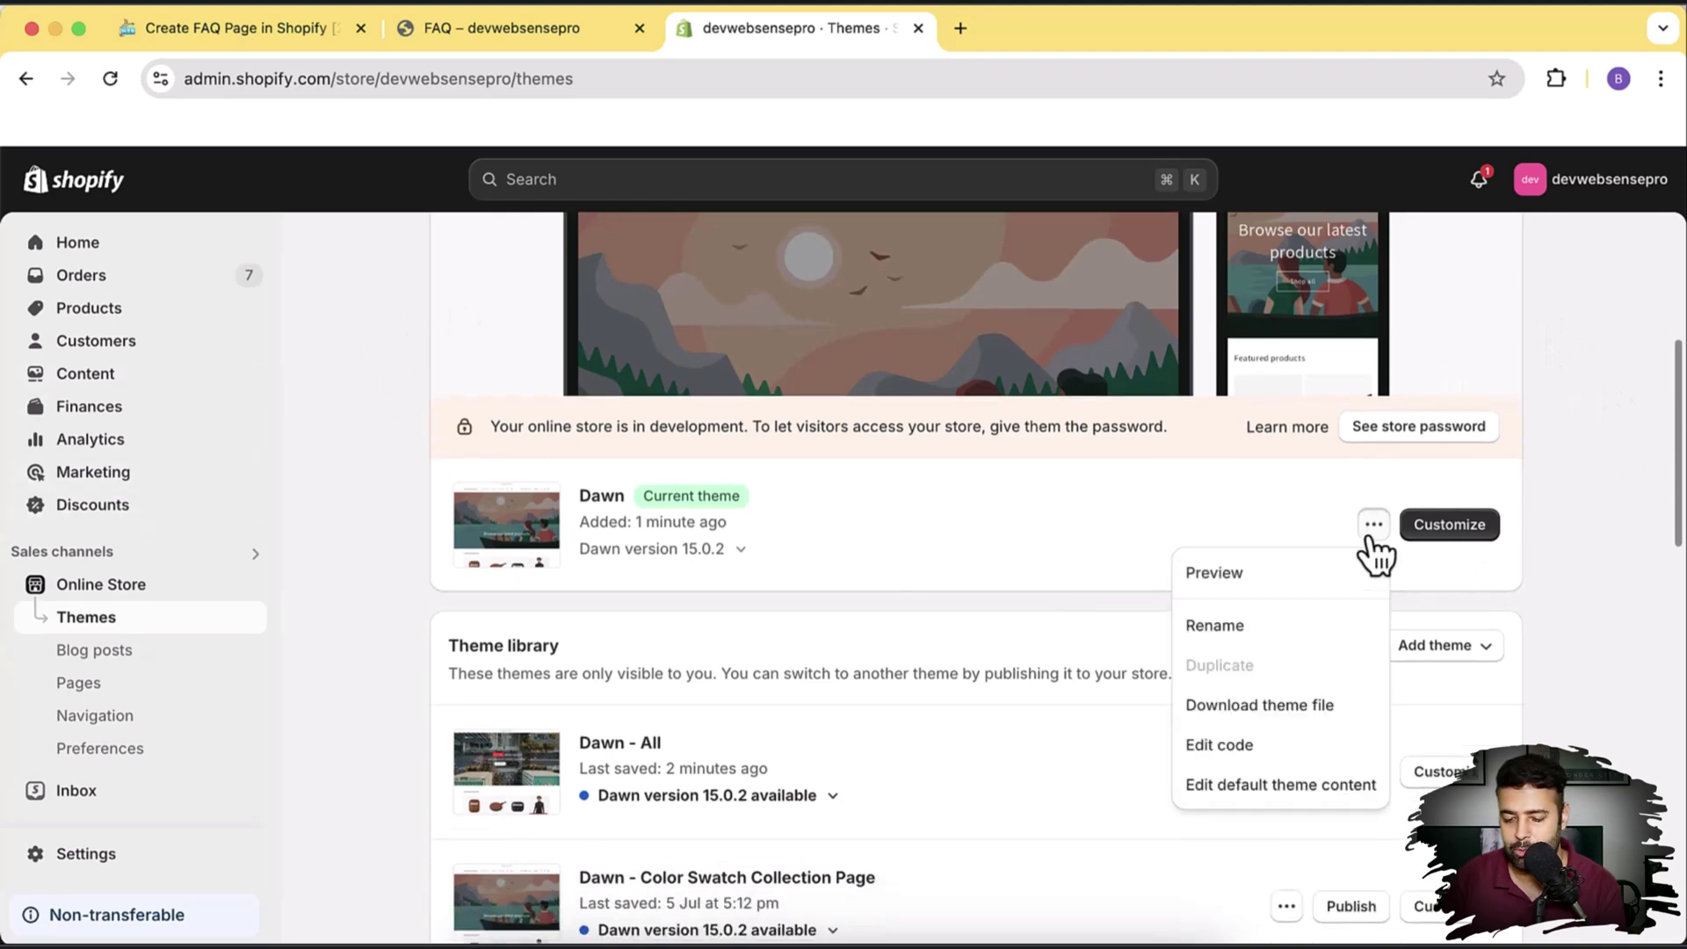
click(1273, 751)
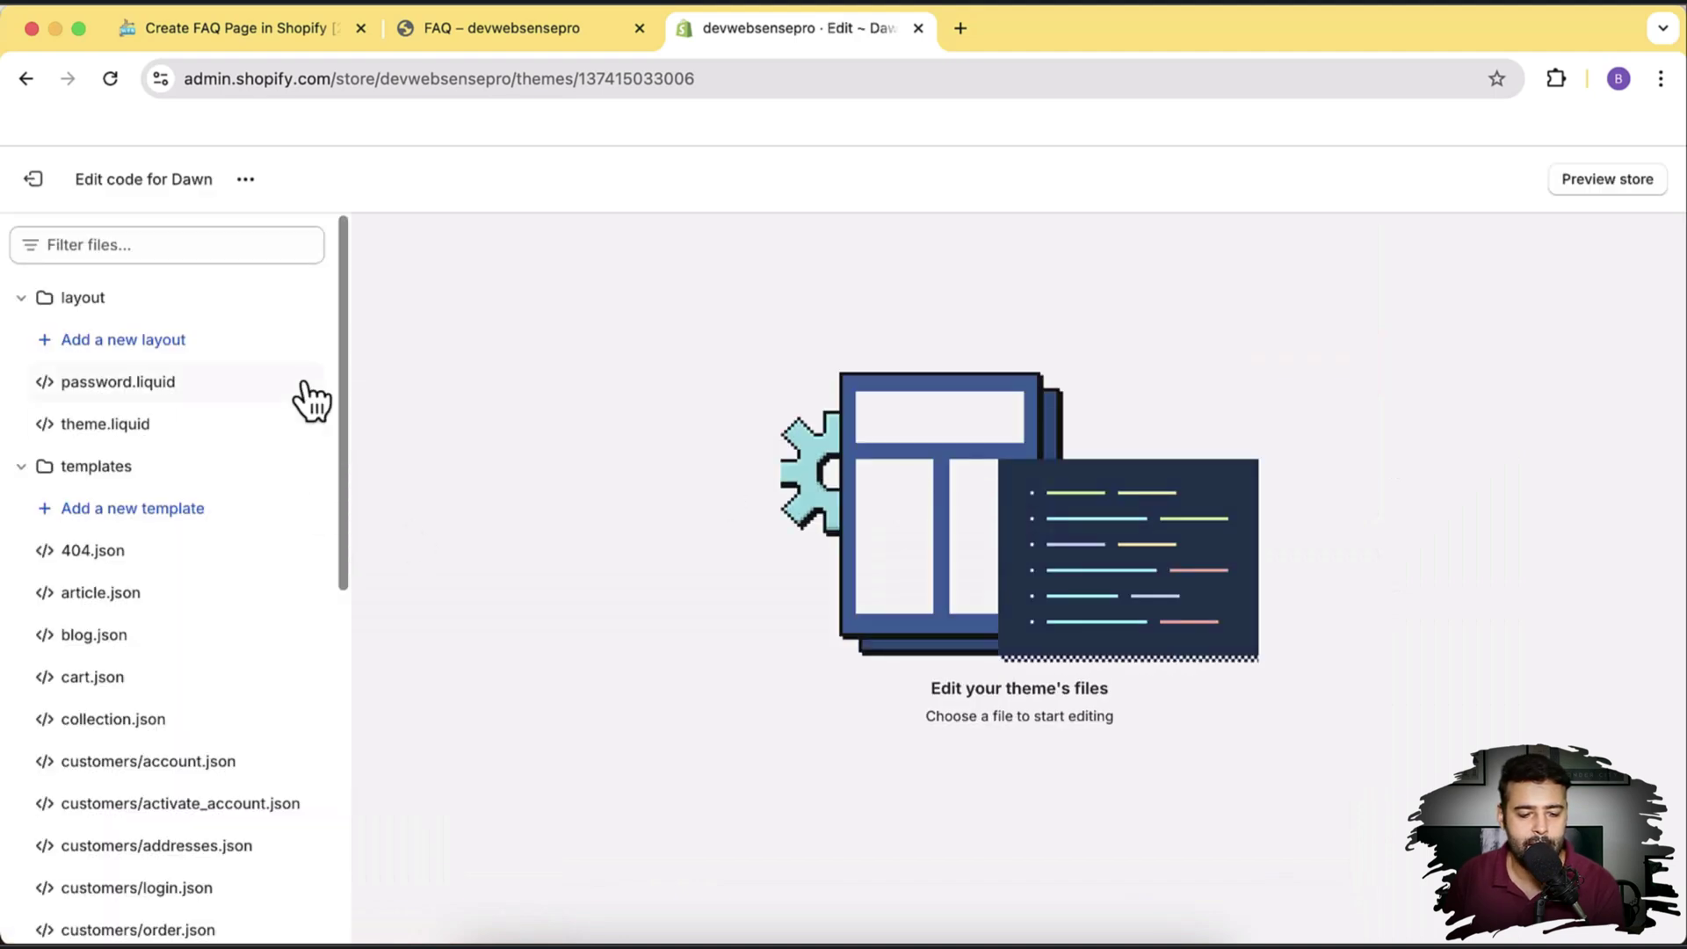
Step: Add a new Liquid section file named custom-faq-section in the sections folder
scroll(323, 364, down, 10)
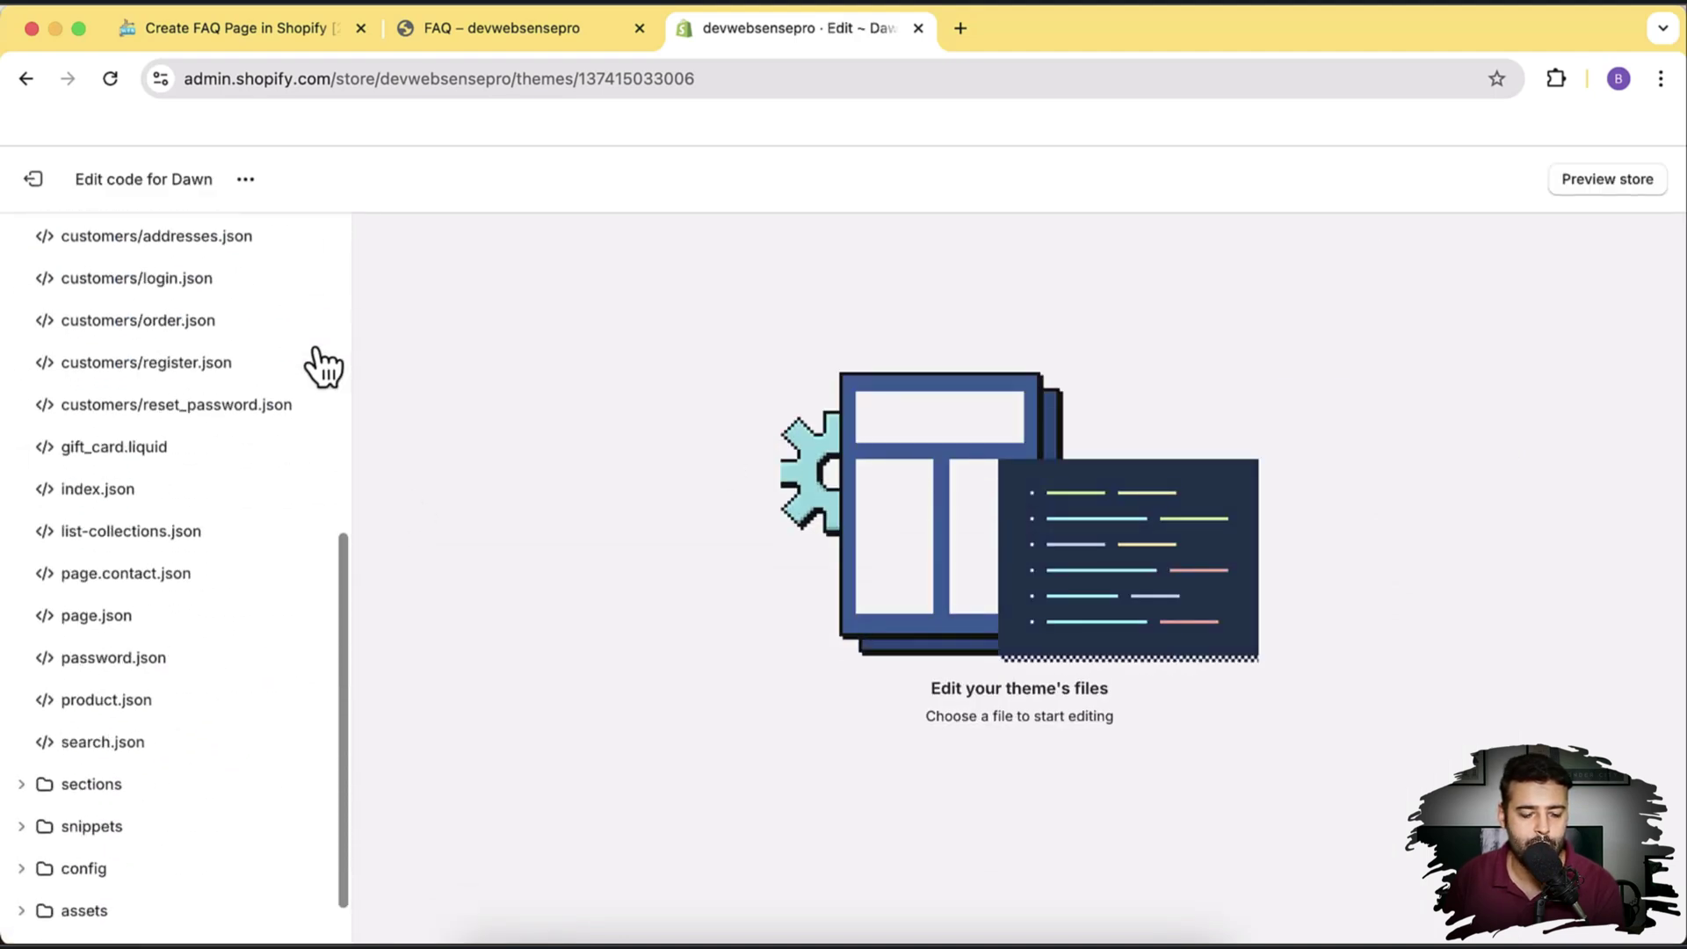
click(25, 729)
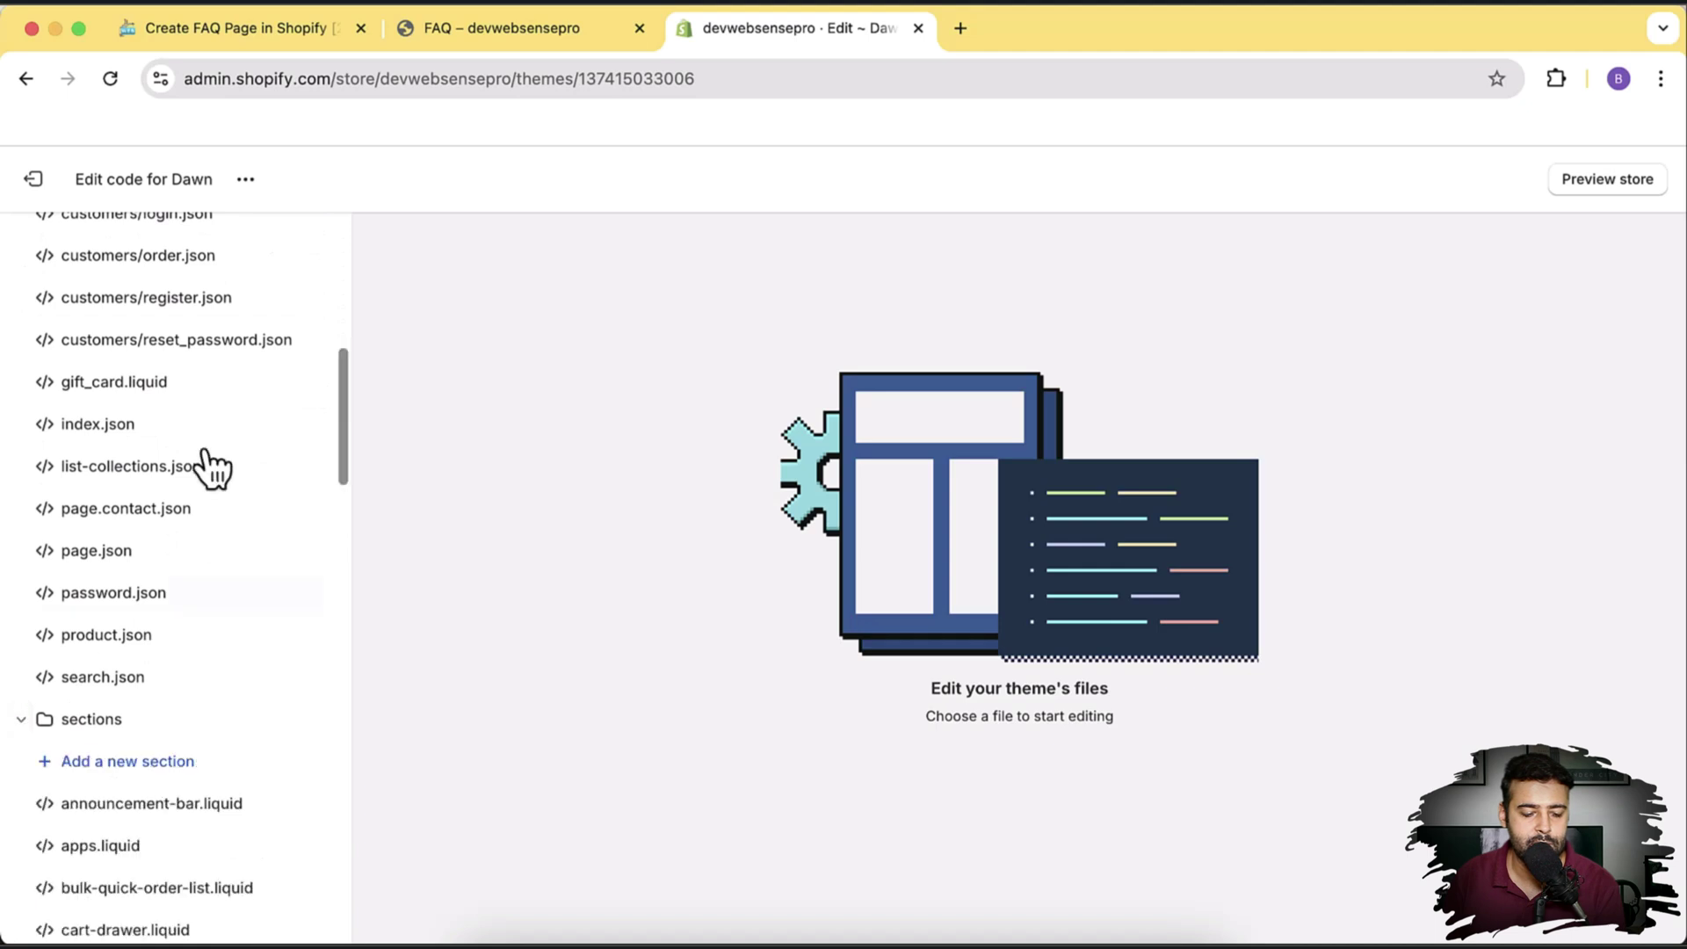
scroll(246, 571, down, 3)
click(136, 570)
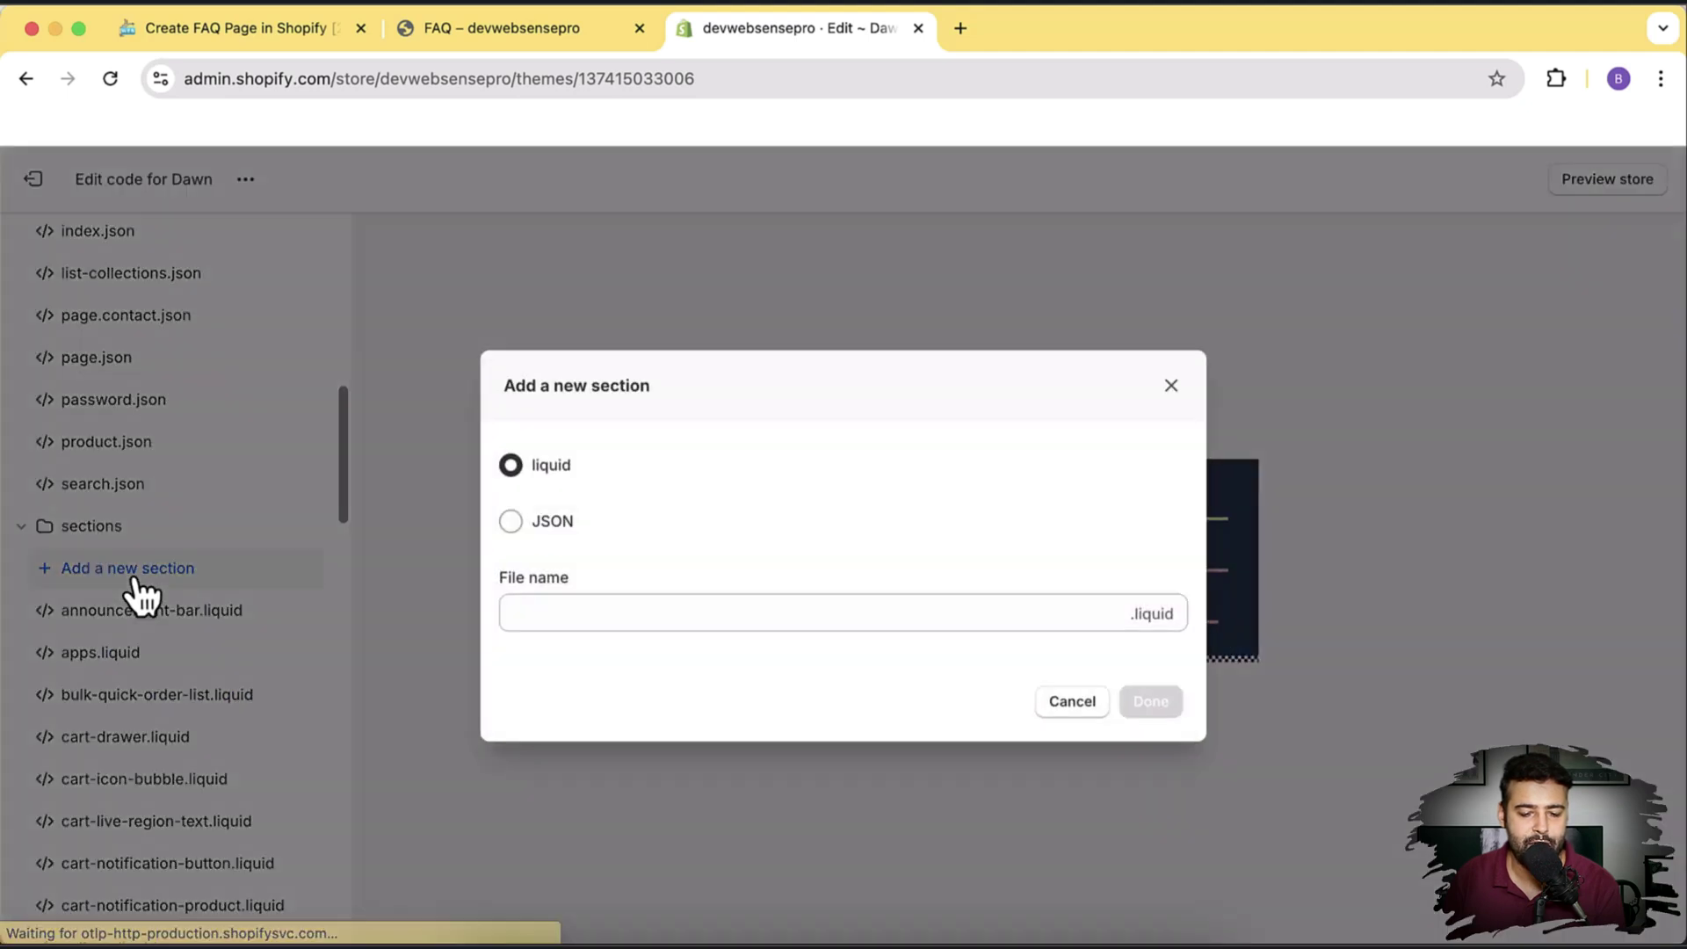
click(527, 613)
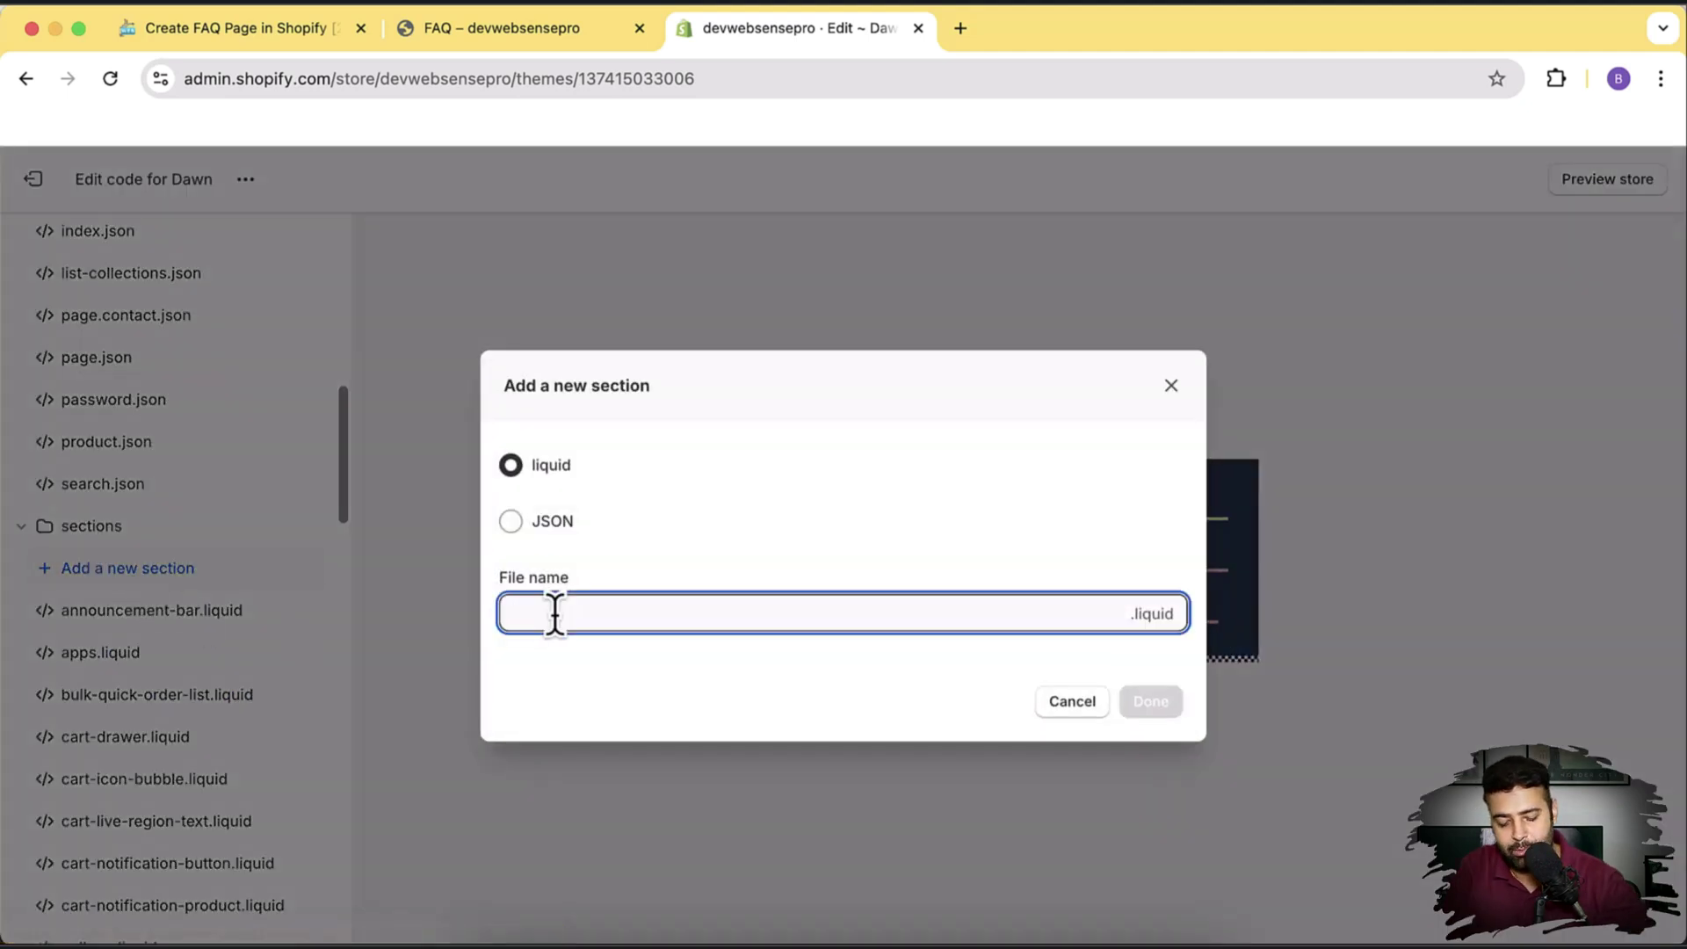
text(custom-faq-section)
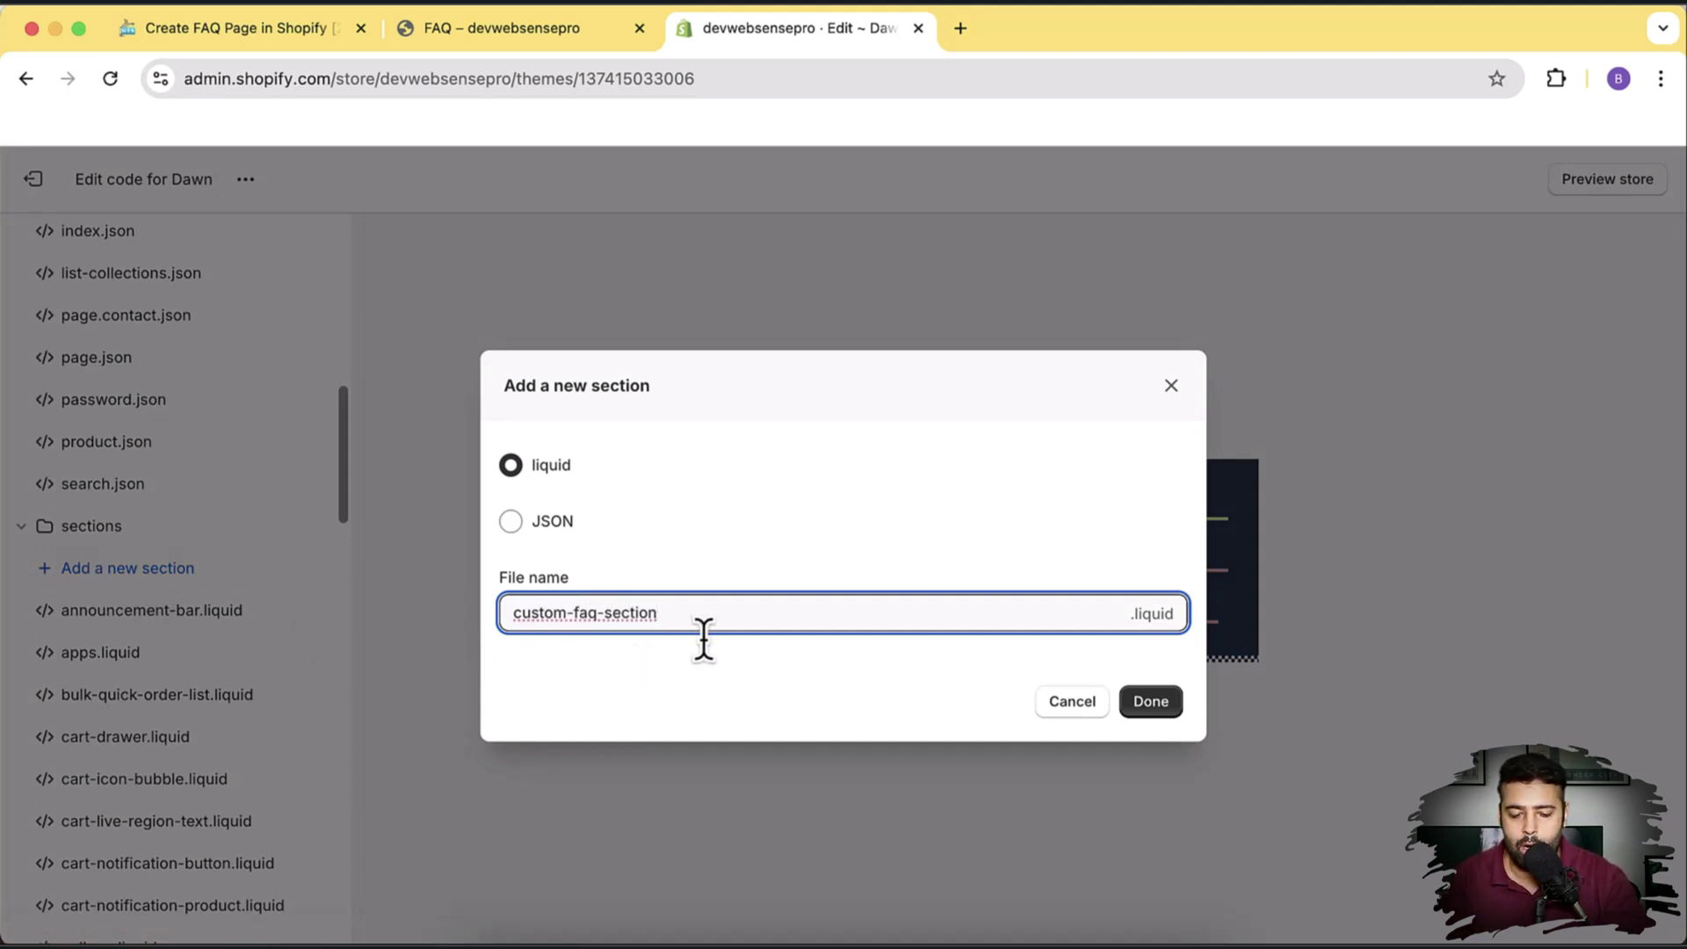
triple_click(498, 627)
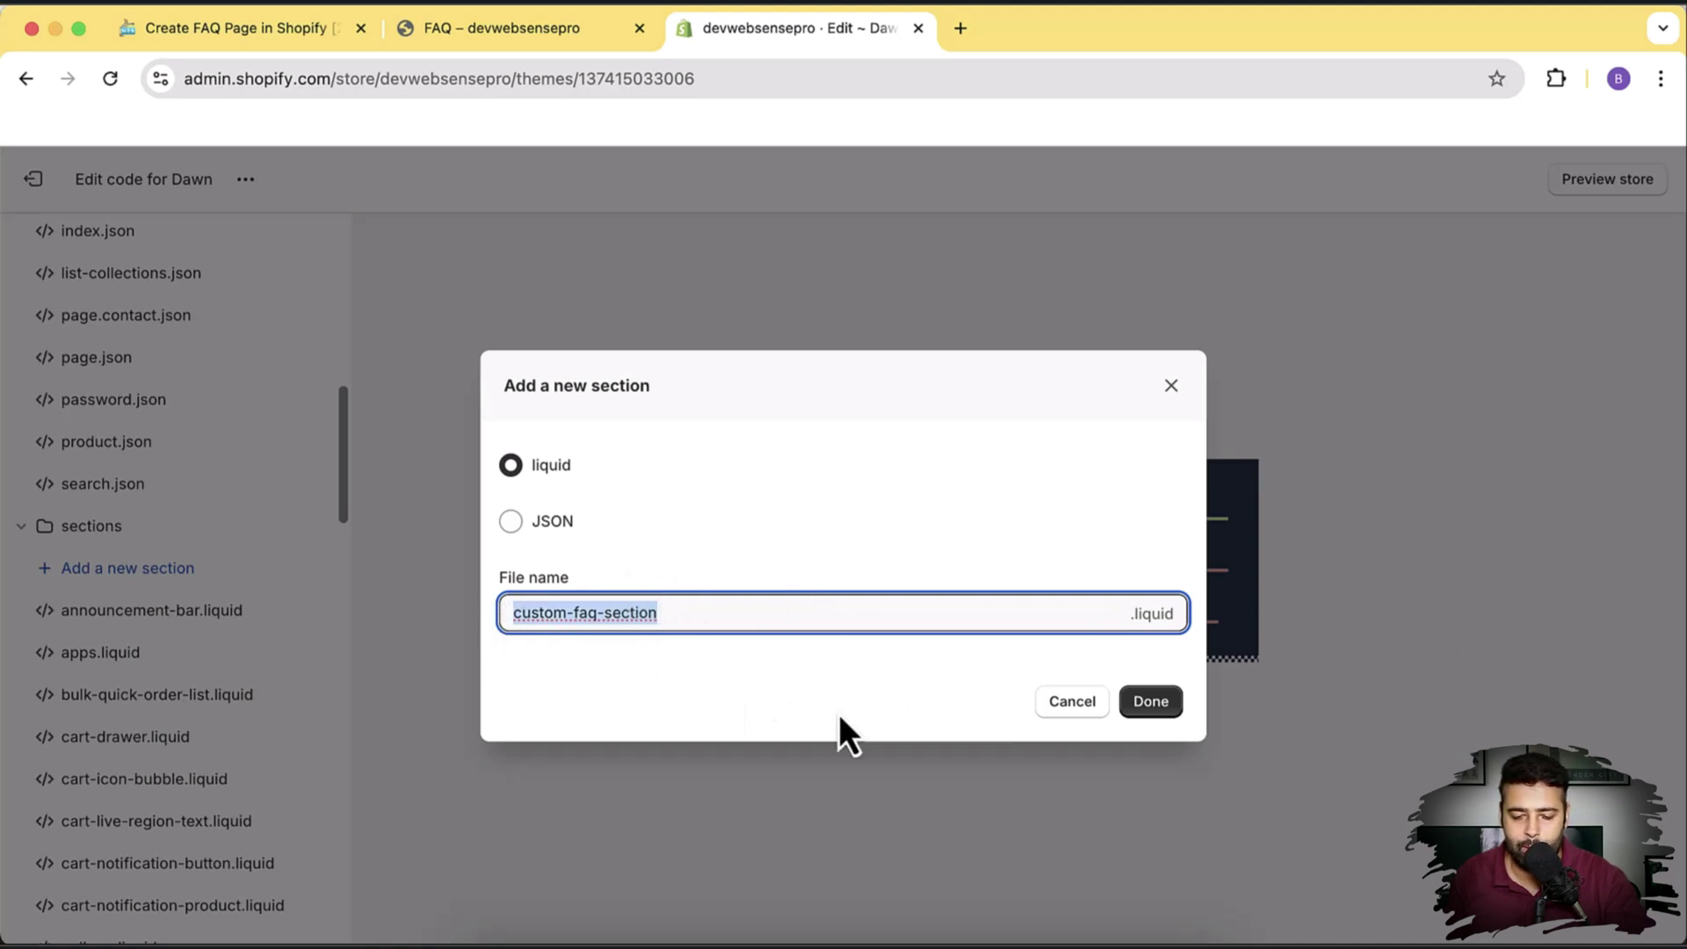
click(1142, 714)
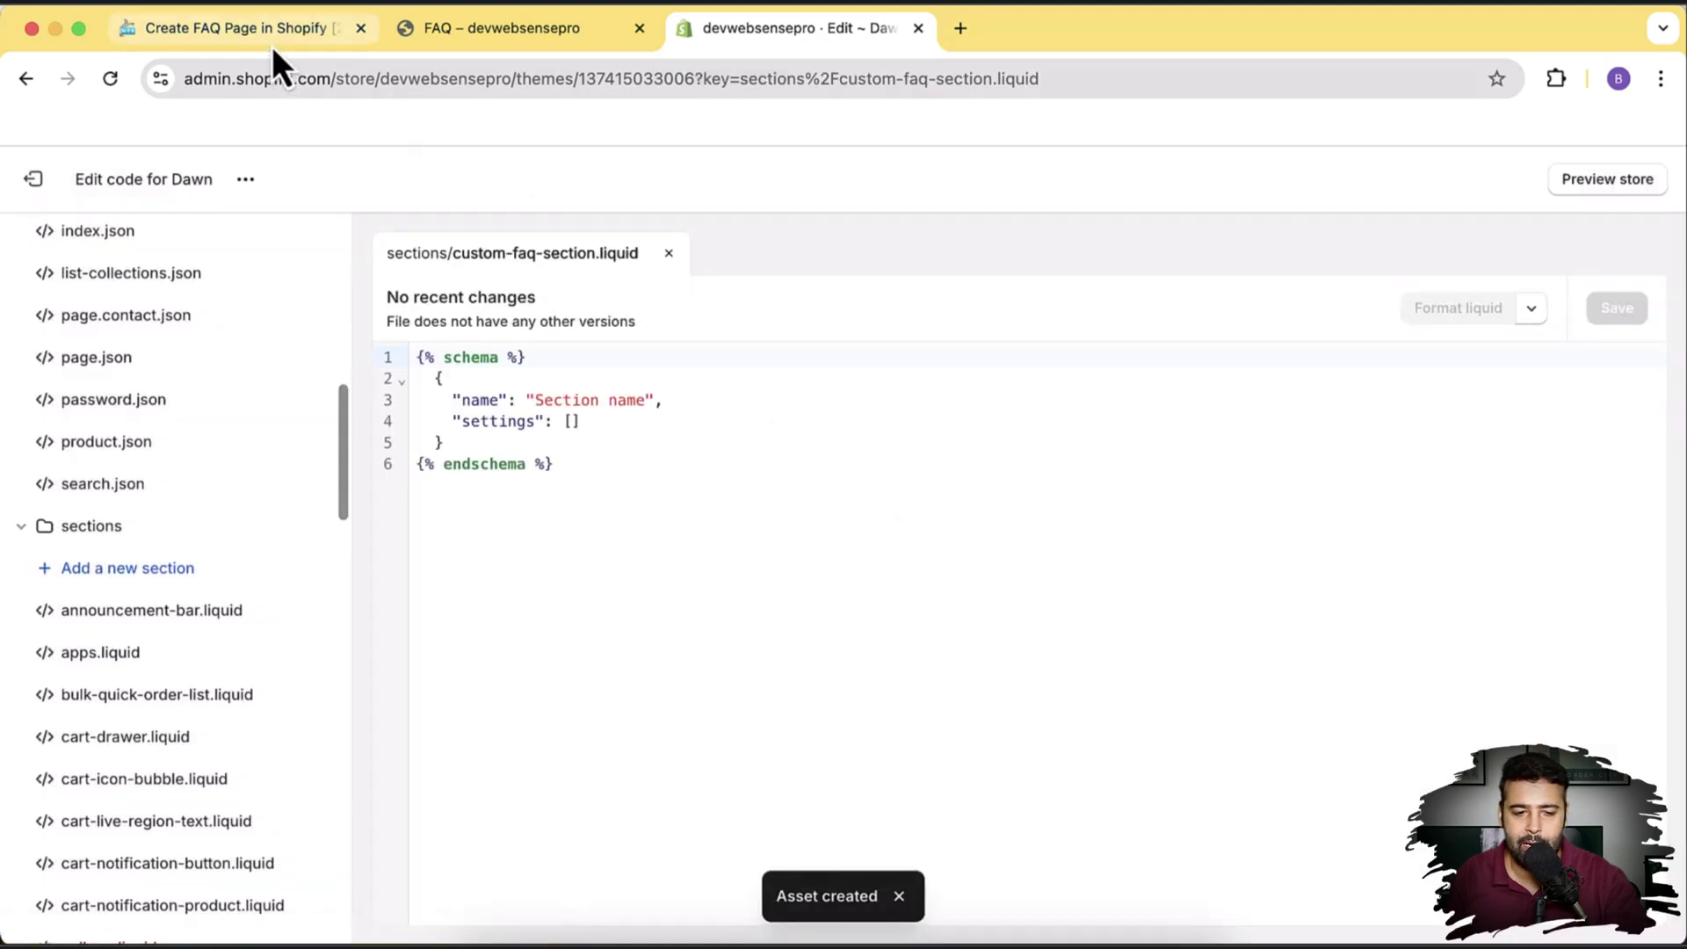
Step: Copy the FAQ section code from the tutorial blog post
click(272, 46)
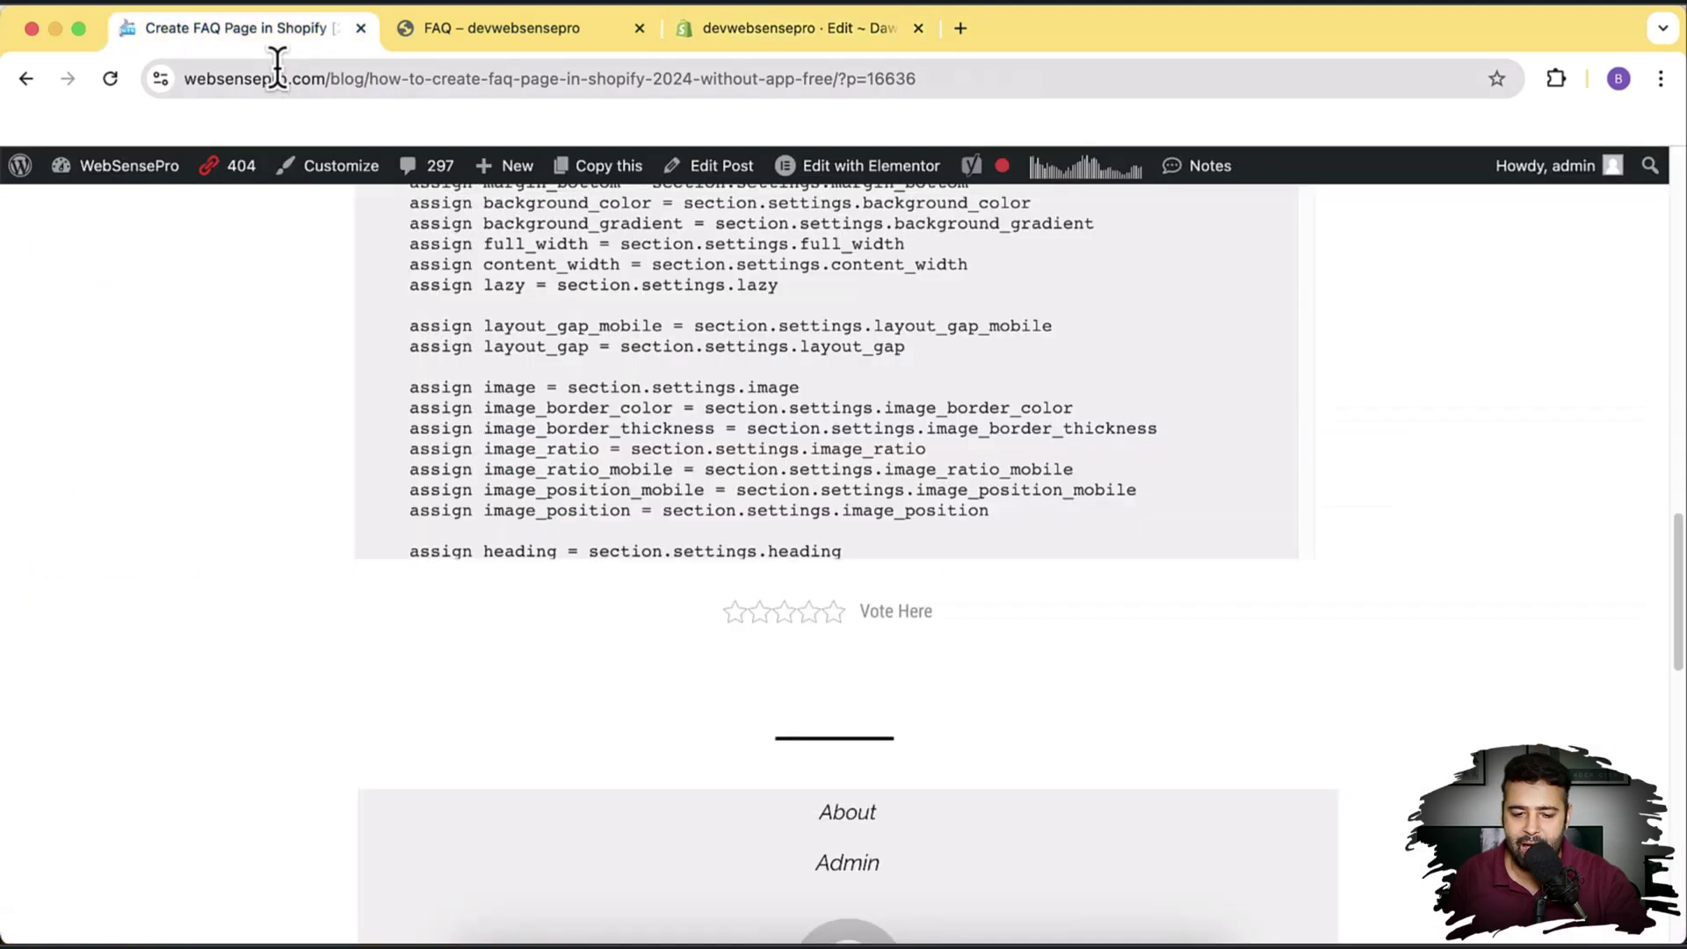
scroll(1467, 550, up, 5)
scroll(1467, 550, down, 2)
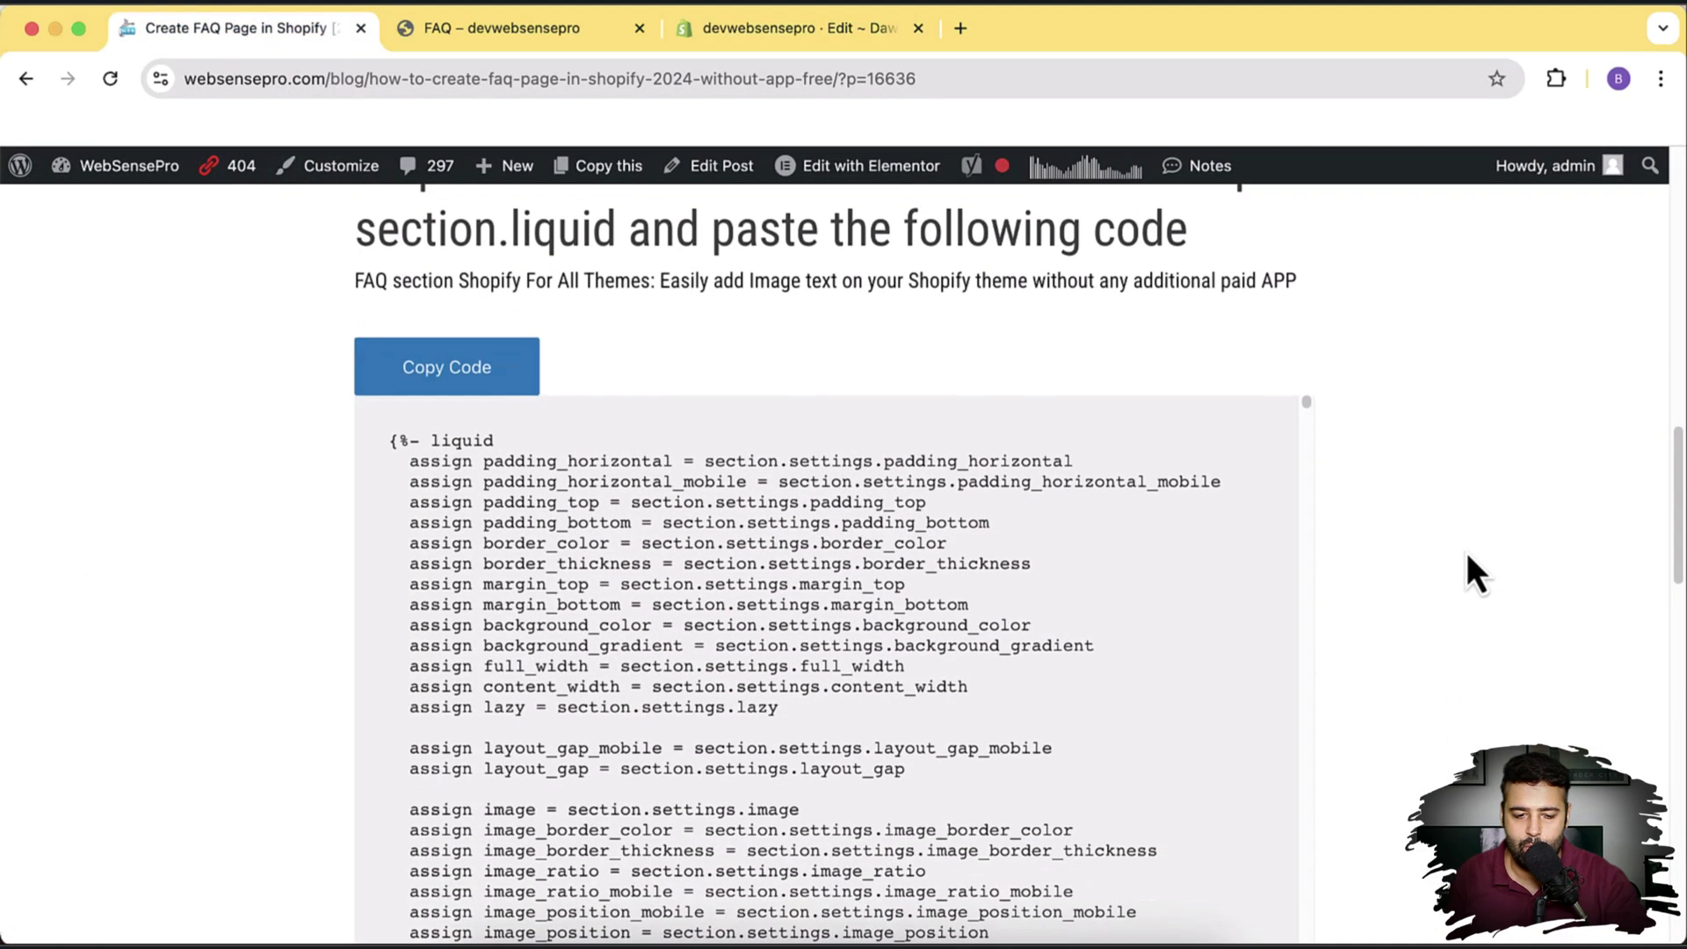
scroll(1467, 552, up, 4)
scroll(1467, 552, down, 1)
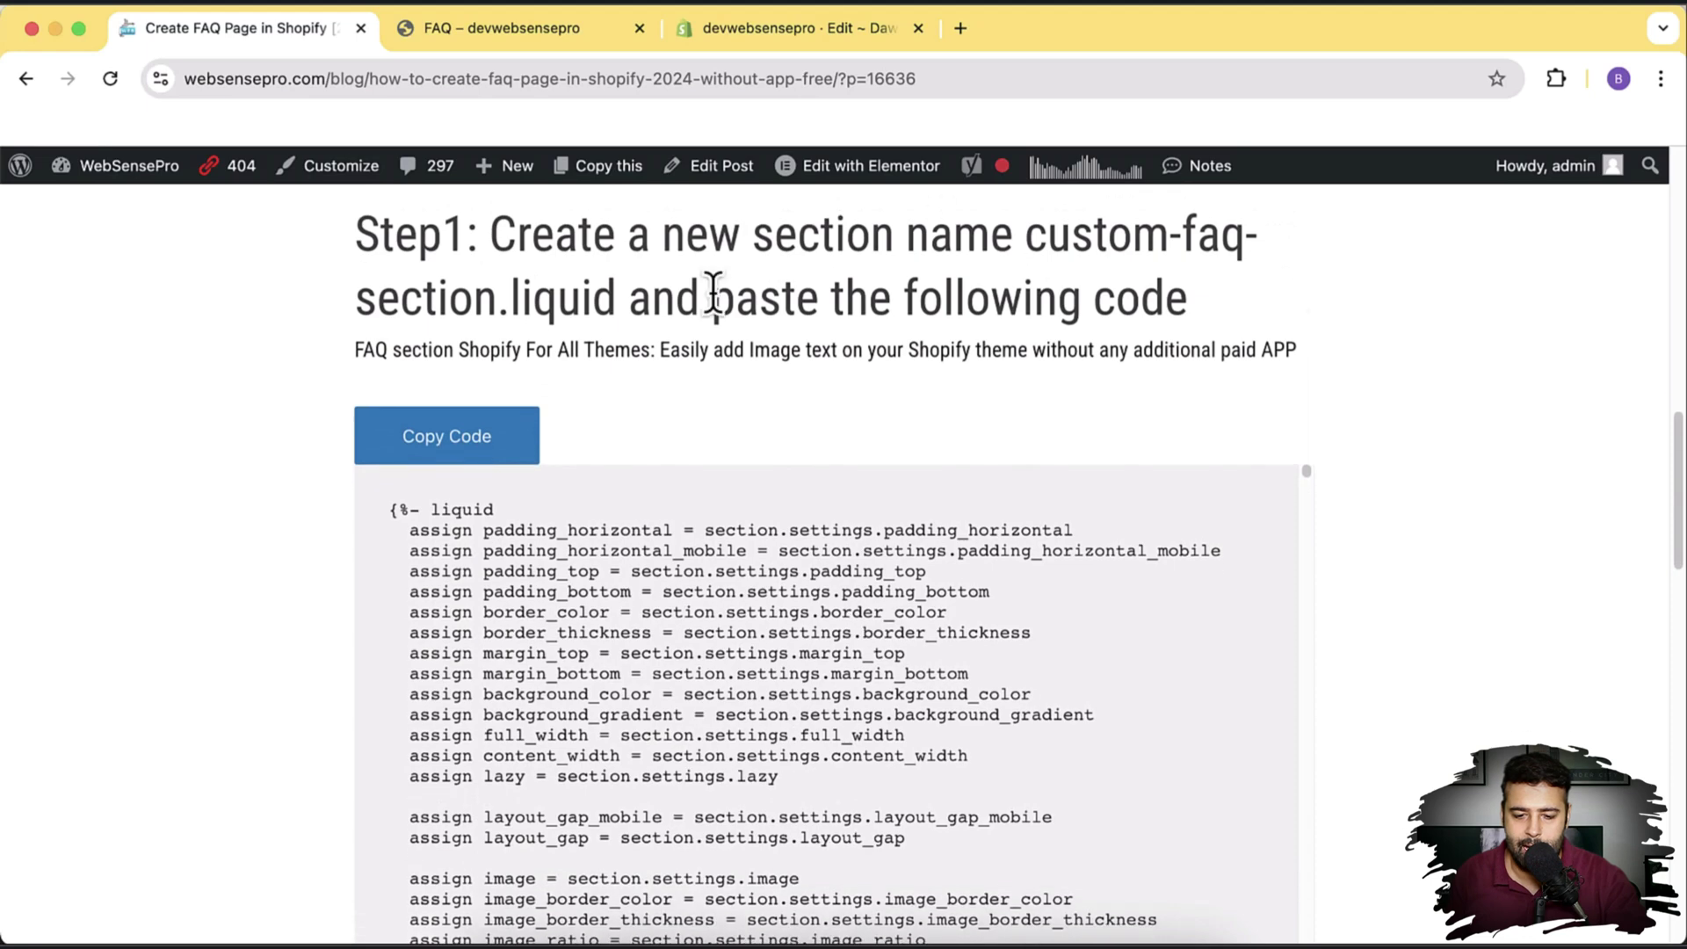
scroll(1577, 356, down, 1)
scroll(1570, 347, down, 1)
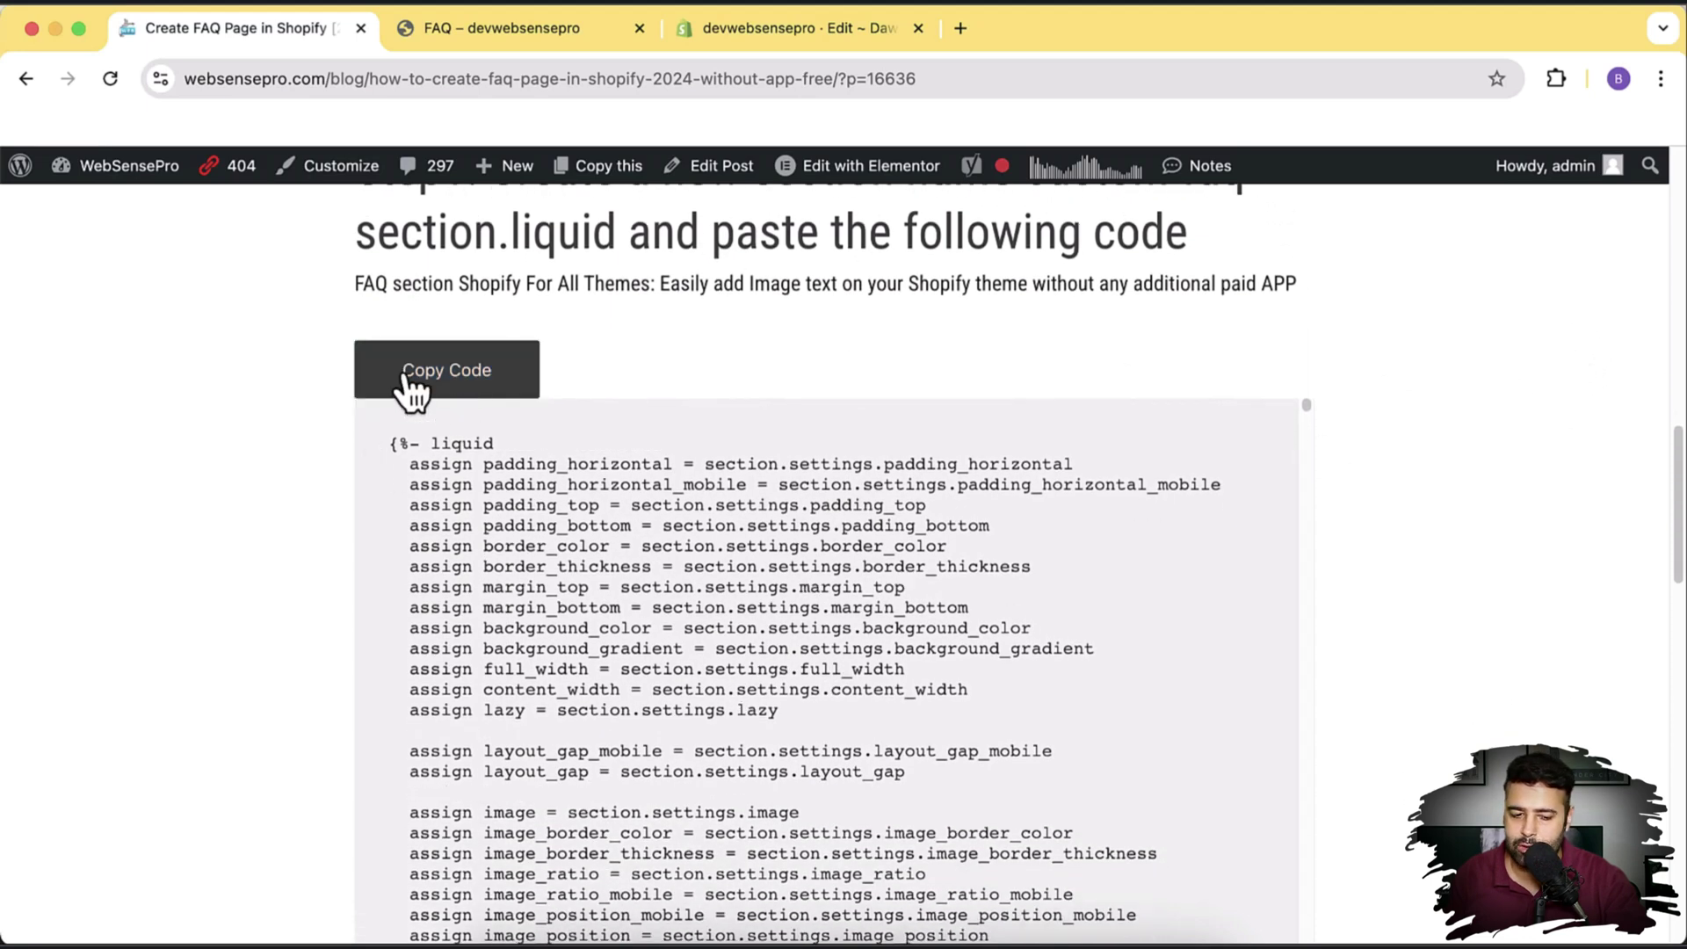
click(407, 379)
click(754, 30)
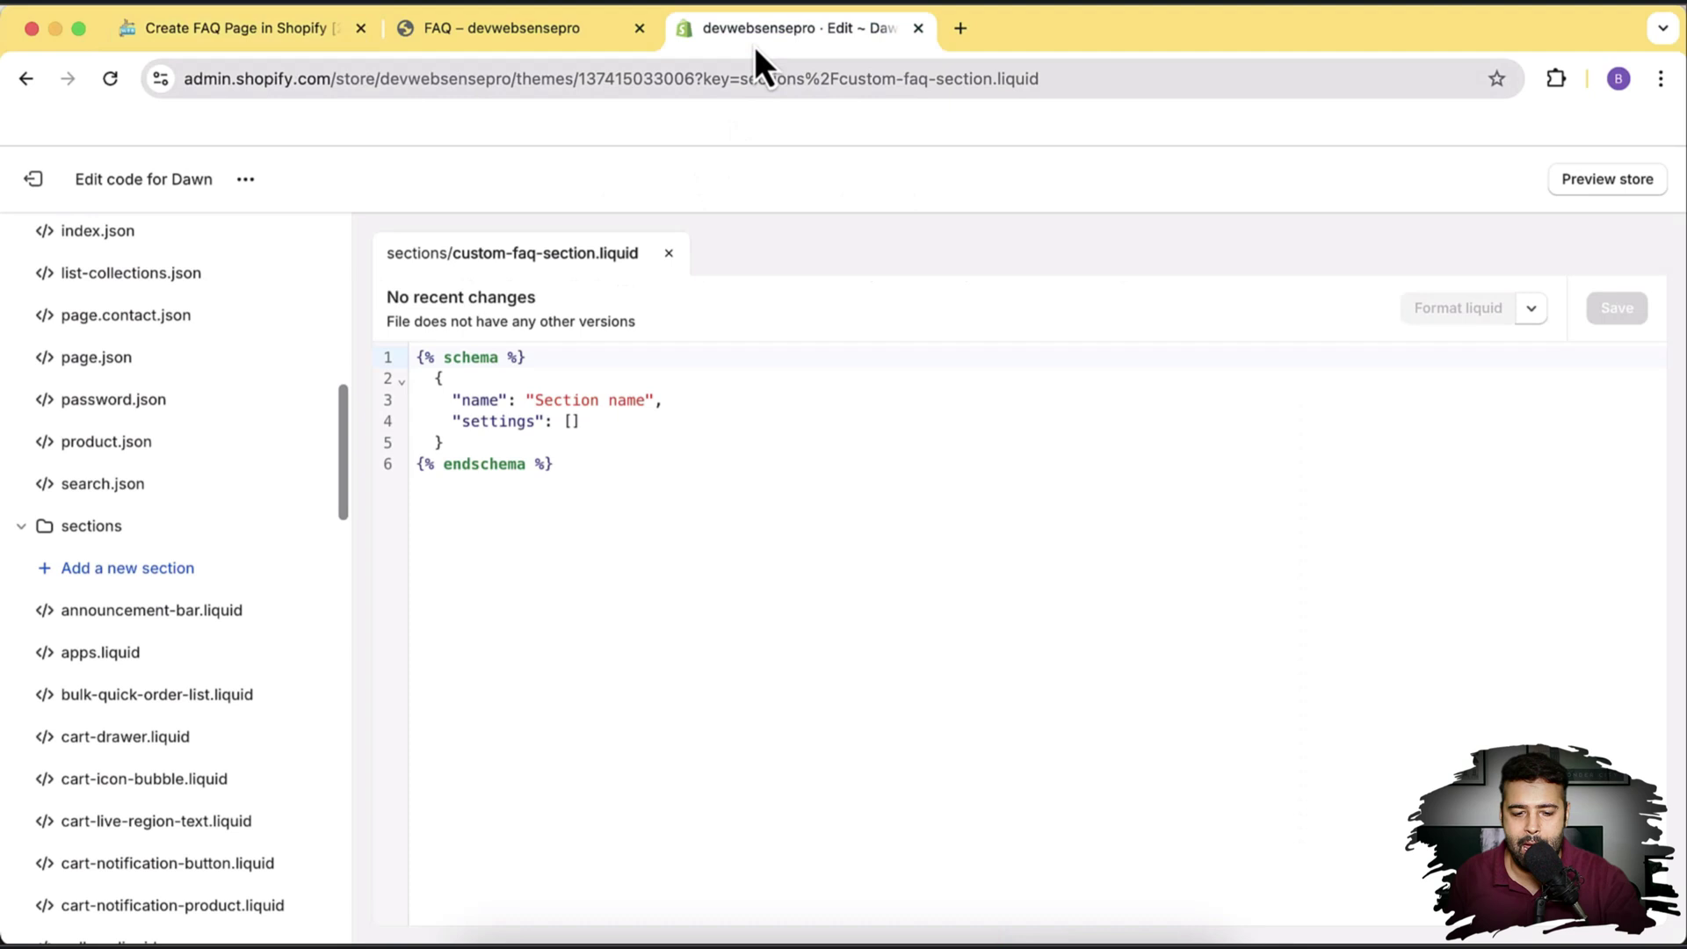
Step: Replace the default schema with the pasted FAQ code and save custom-faq-section.liquid
click(667, 532)
drag(719, 538, 417, 358)
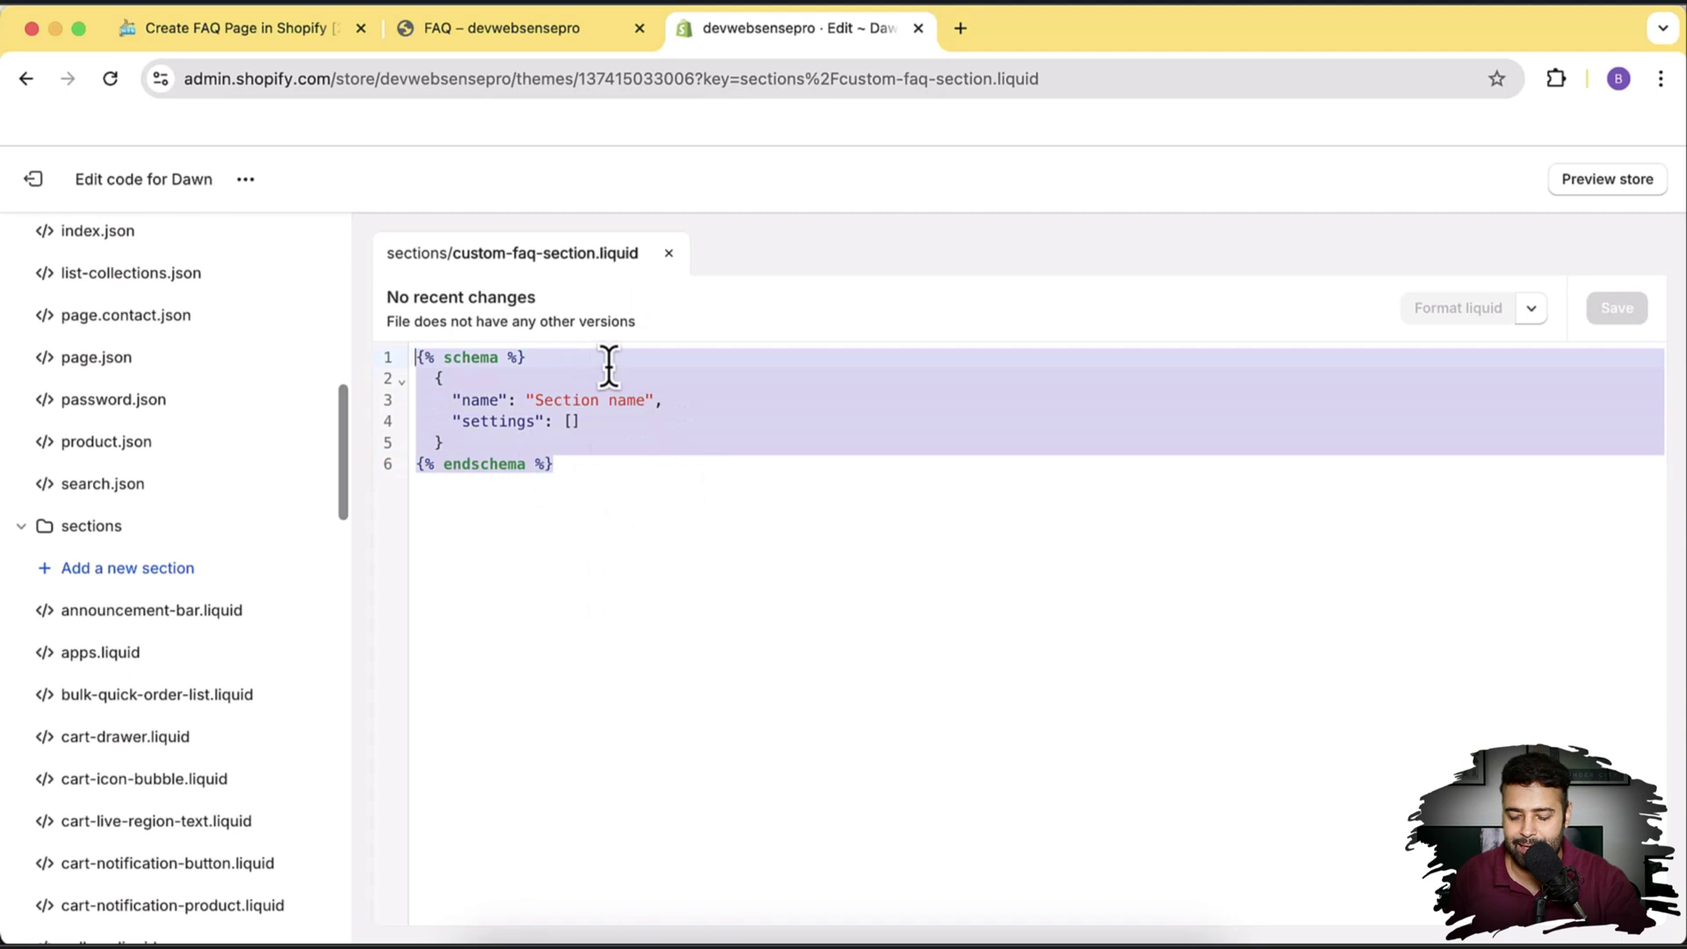
key(BackSpace)
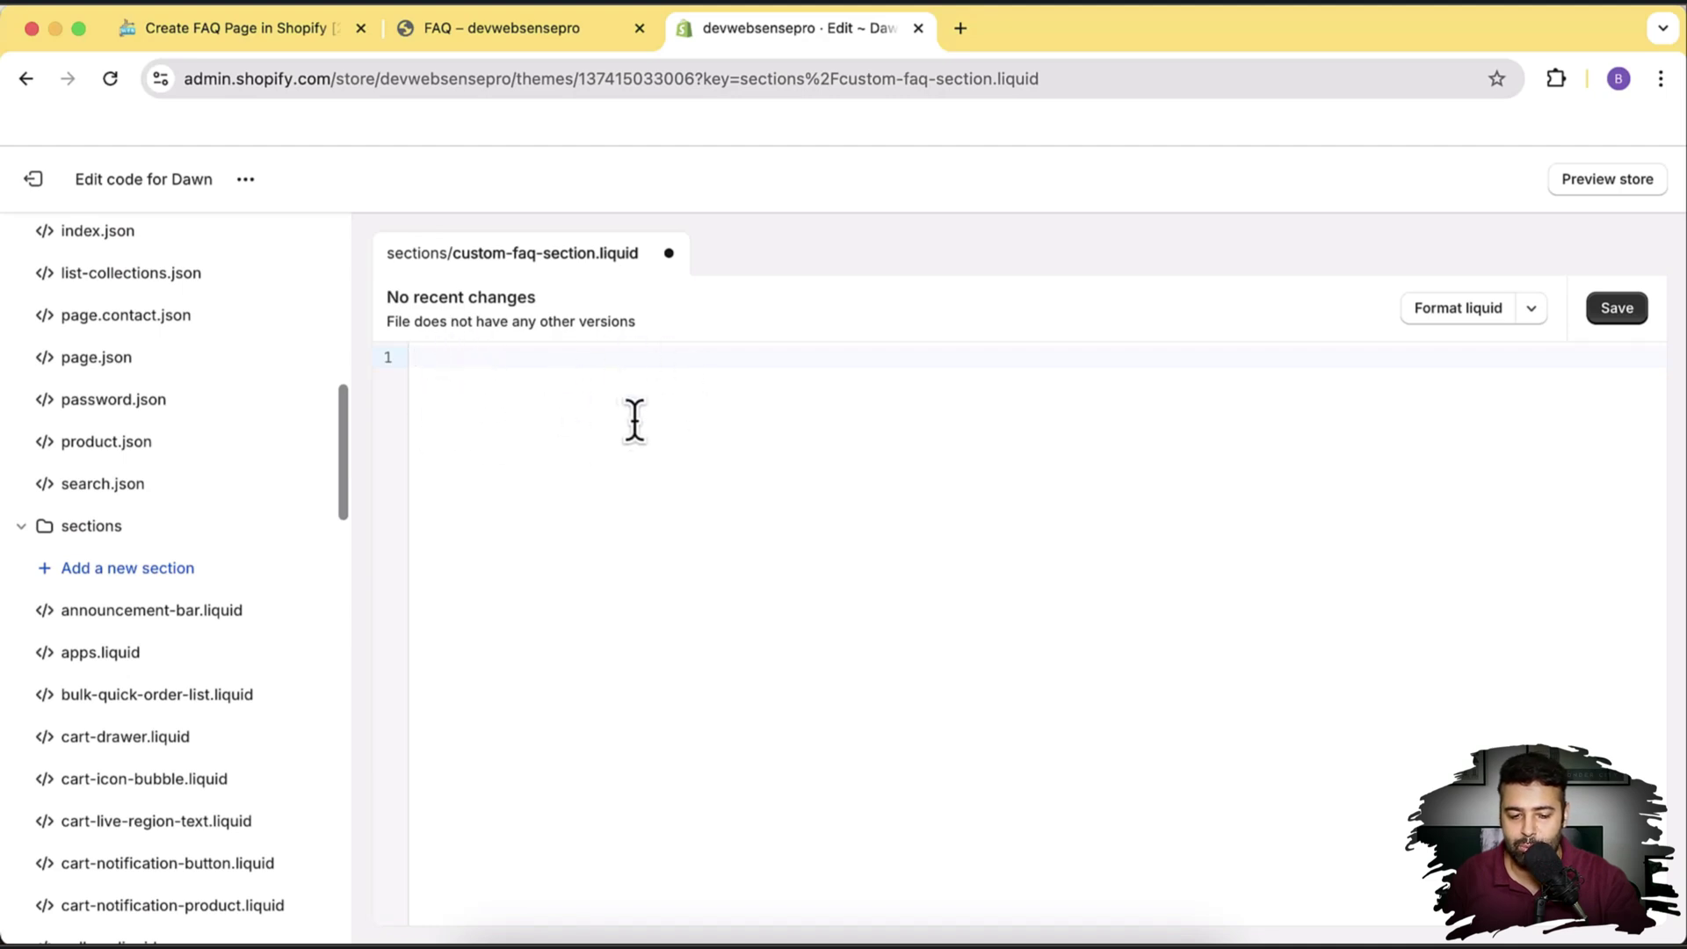
key(super+v)
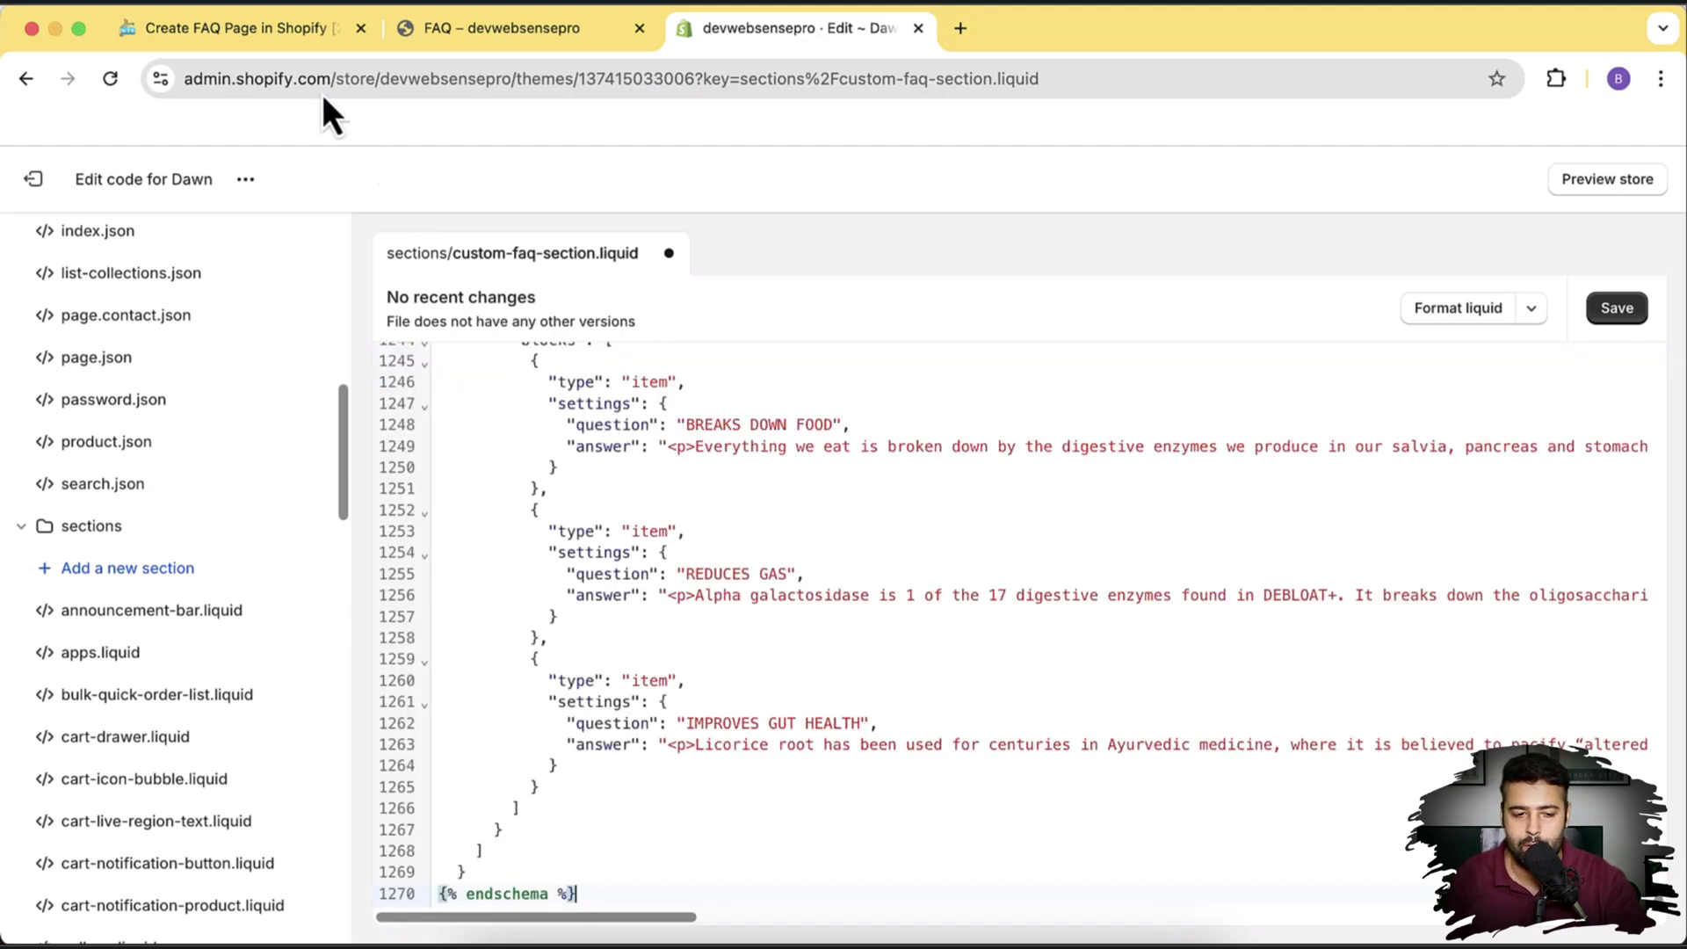
key(super+1)
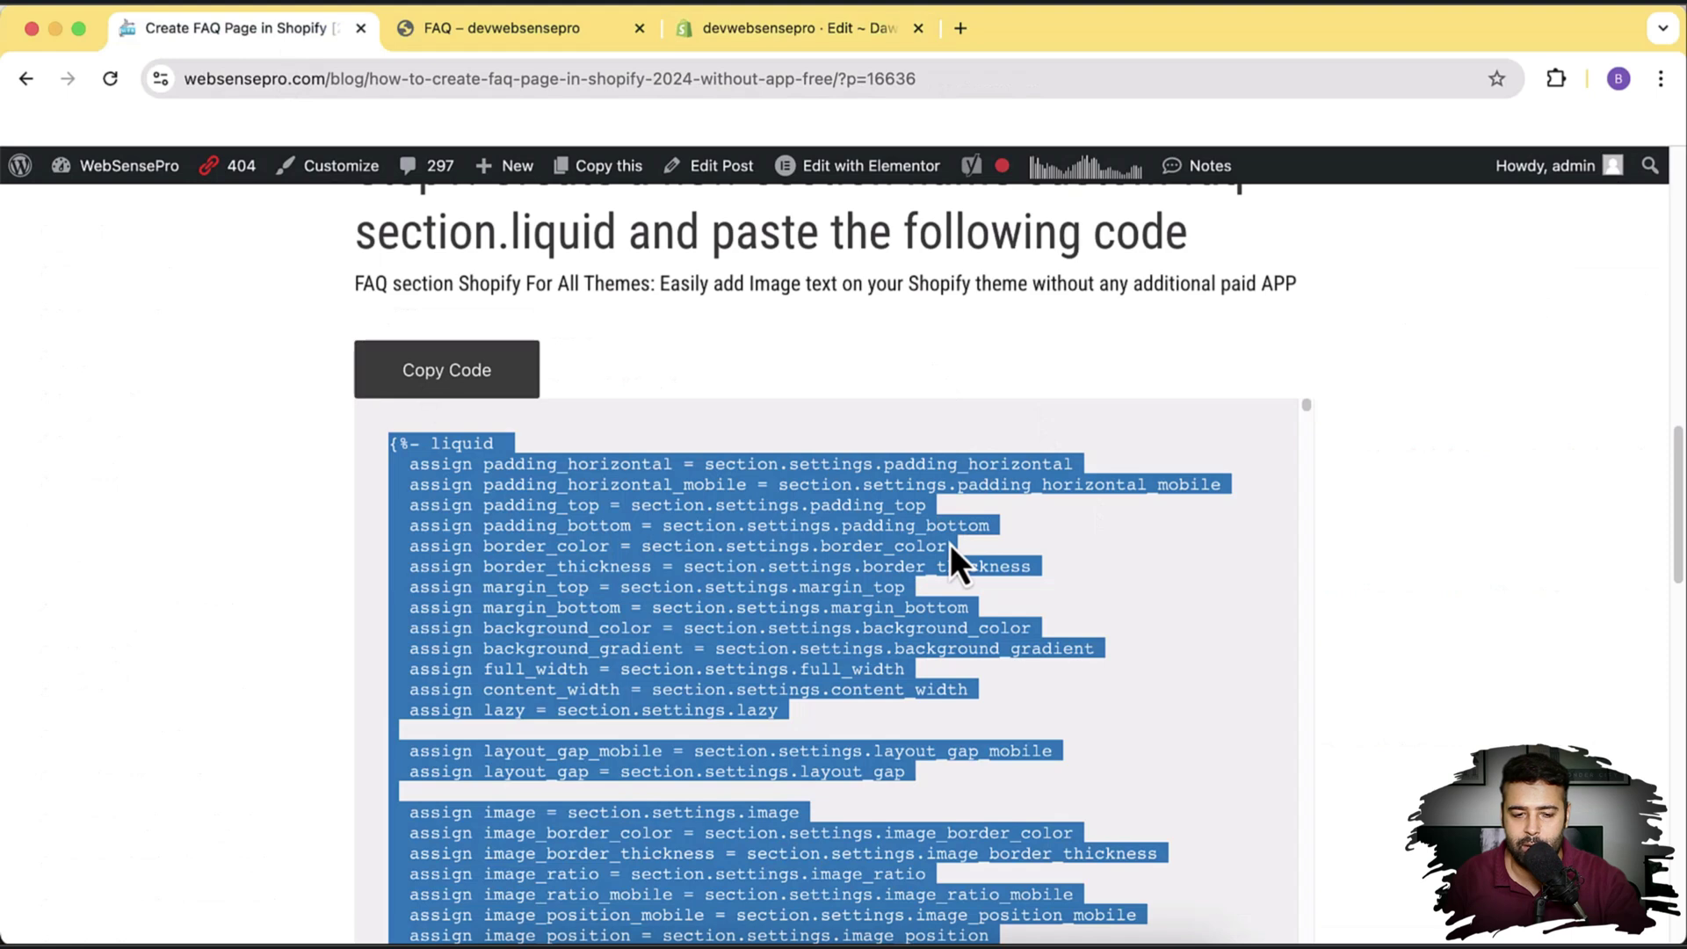
click(791, 37)
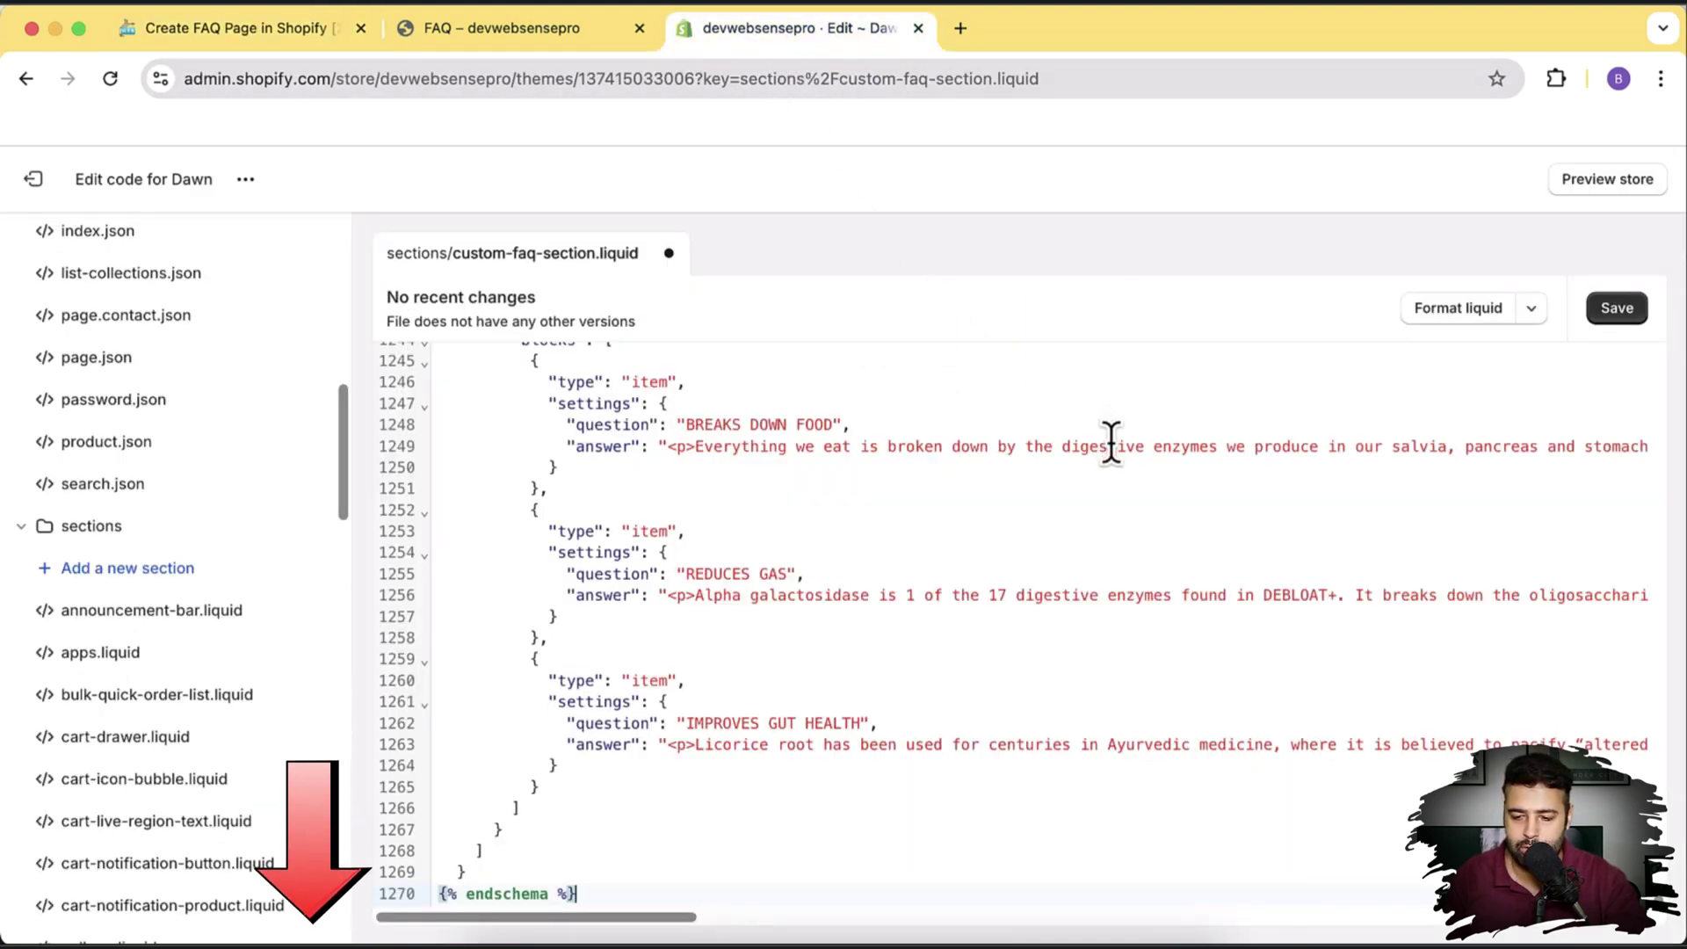
click(1621, 314)
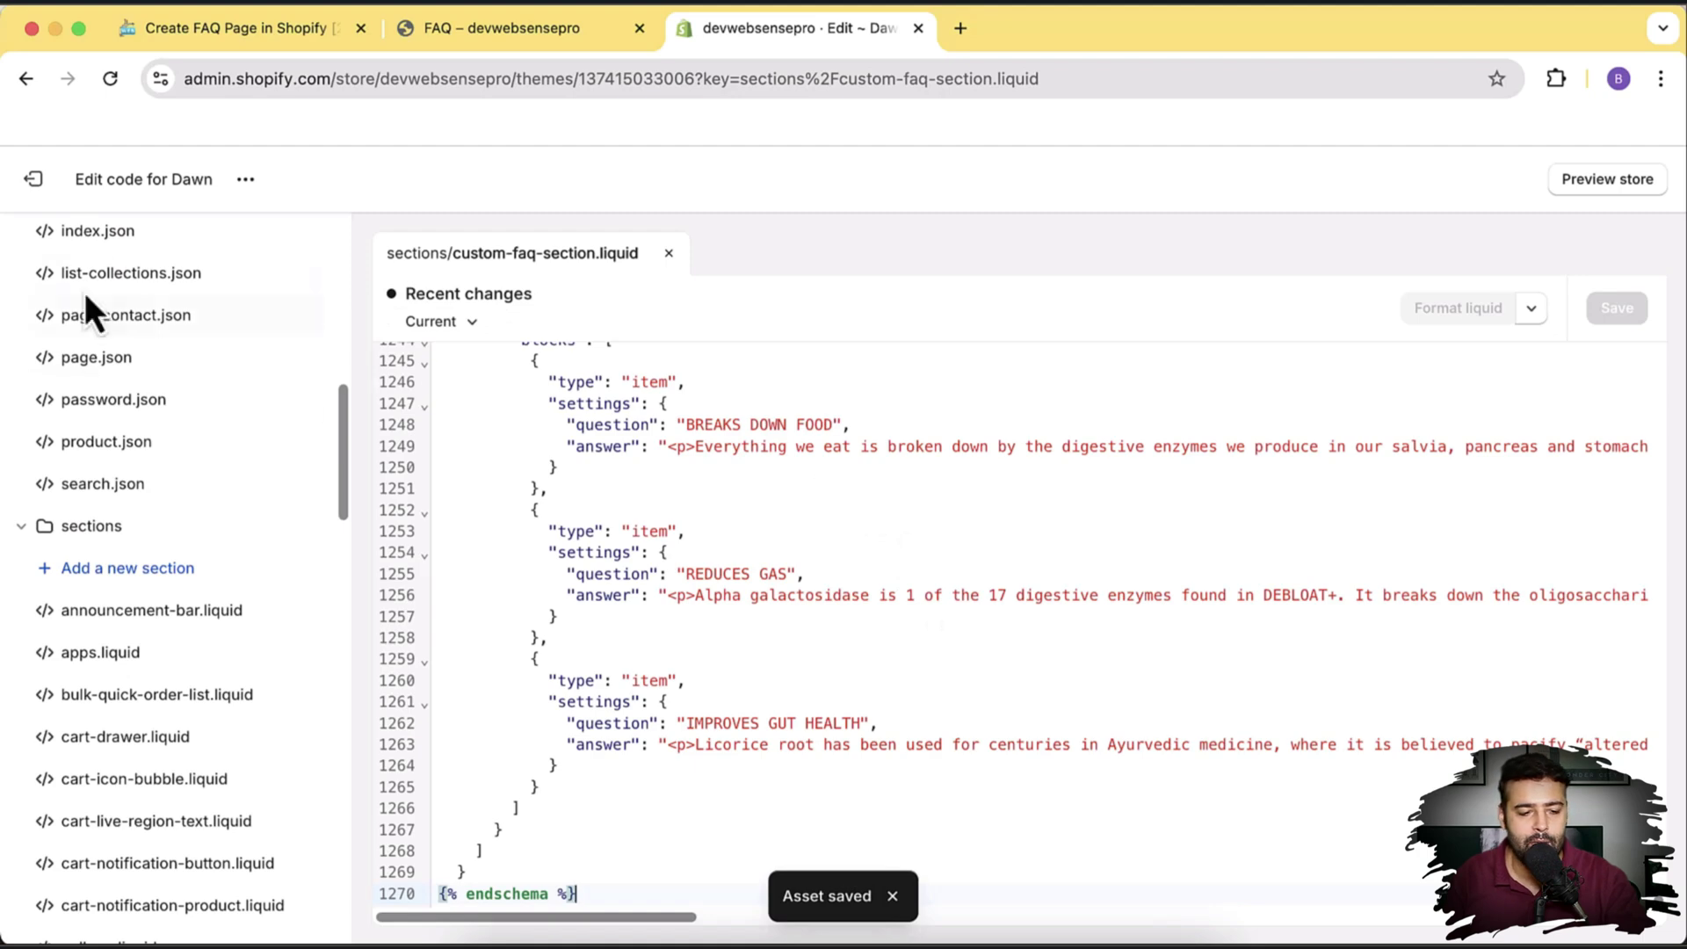
Step: Open the Dawn theme in the customizer and show its page templates
click(53, 185)
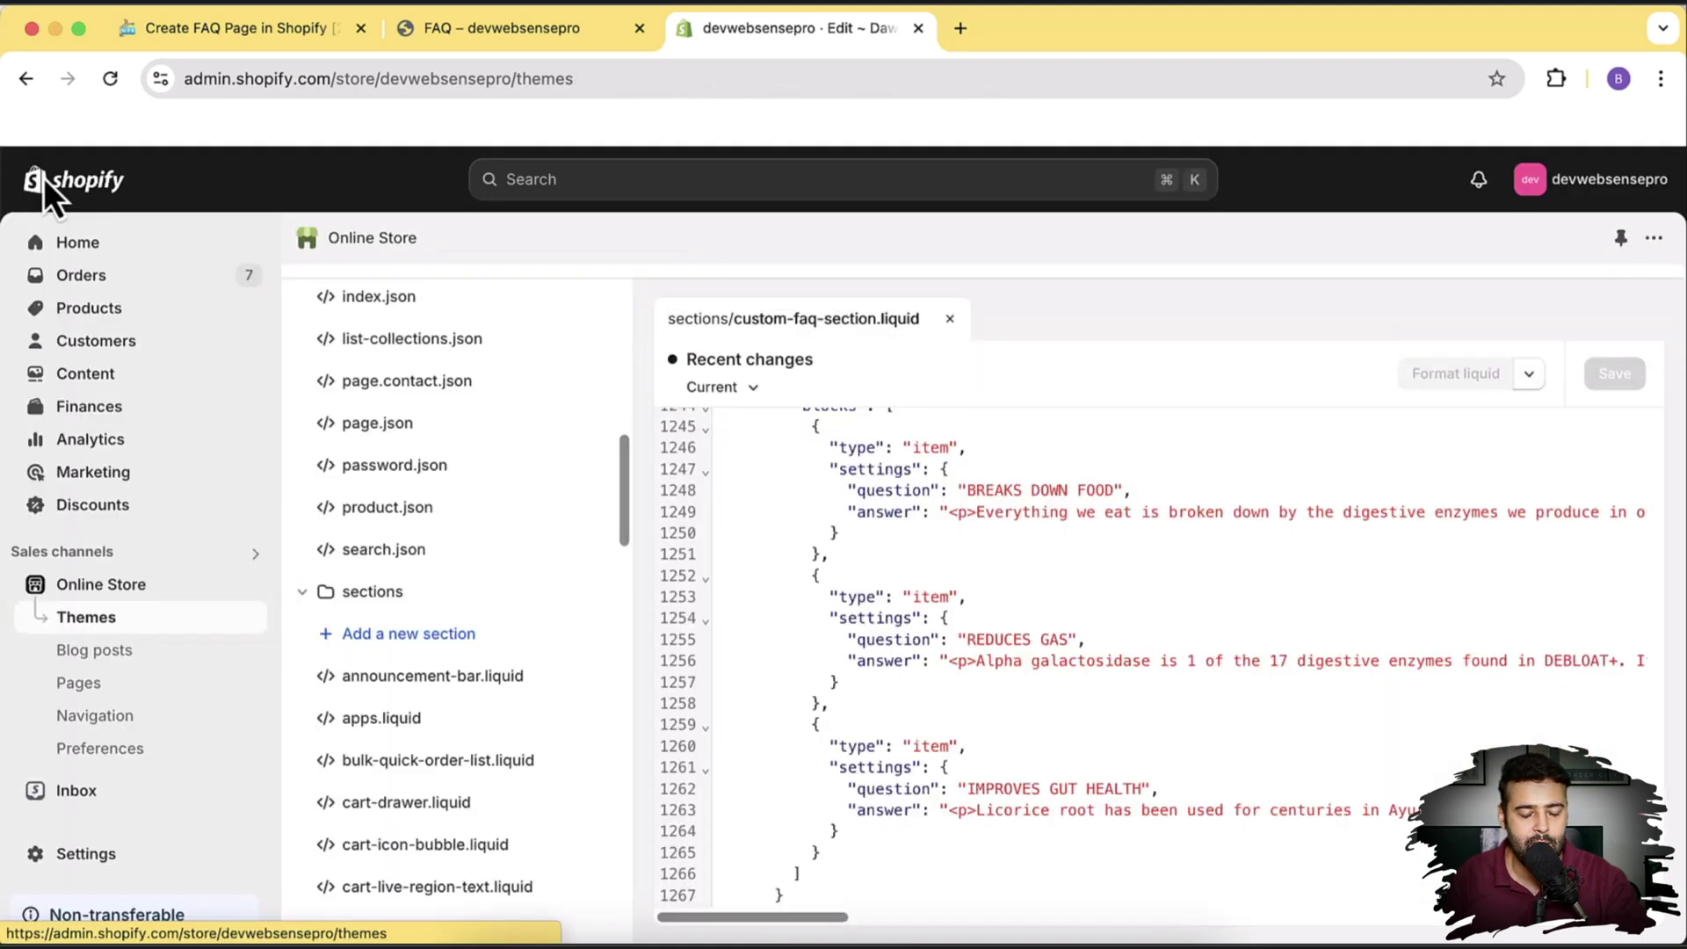
scroll(1607, 457, down, 3)
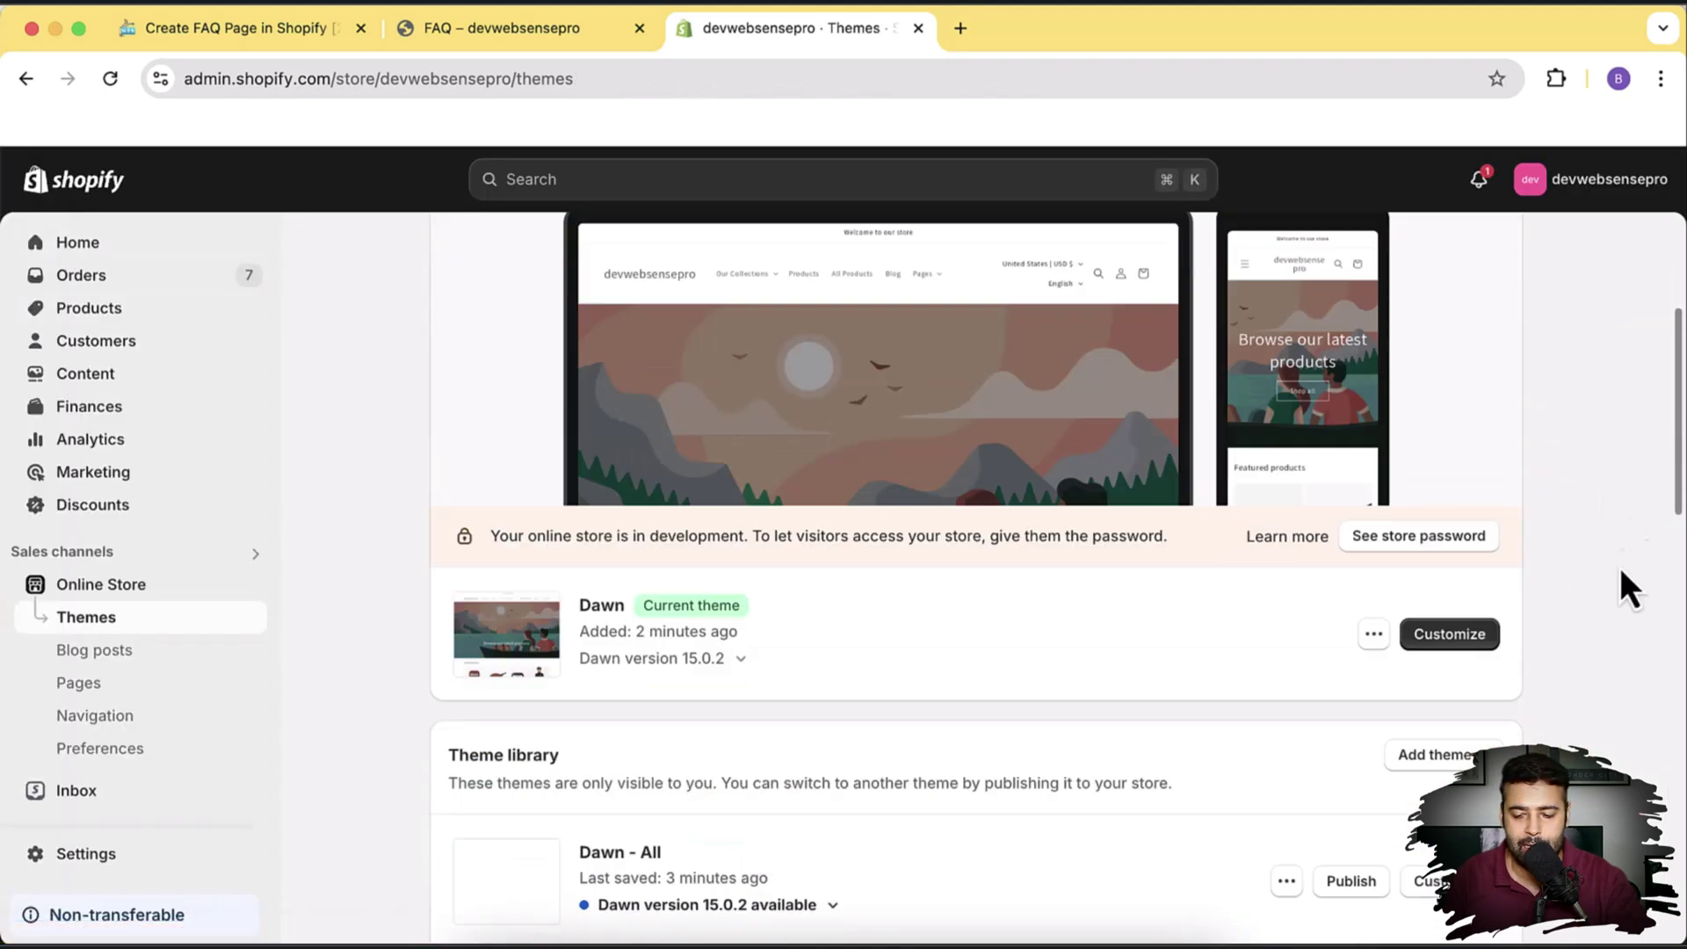
click(1465, 650)
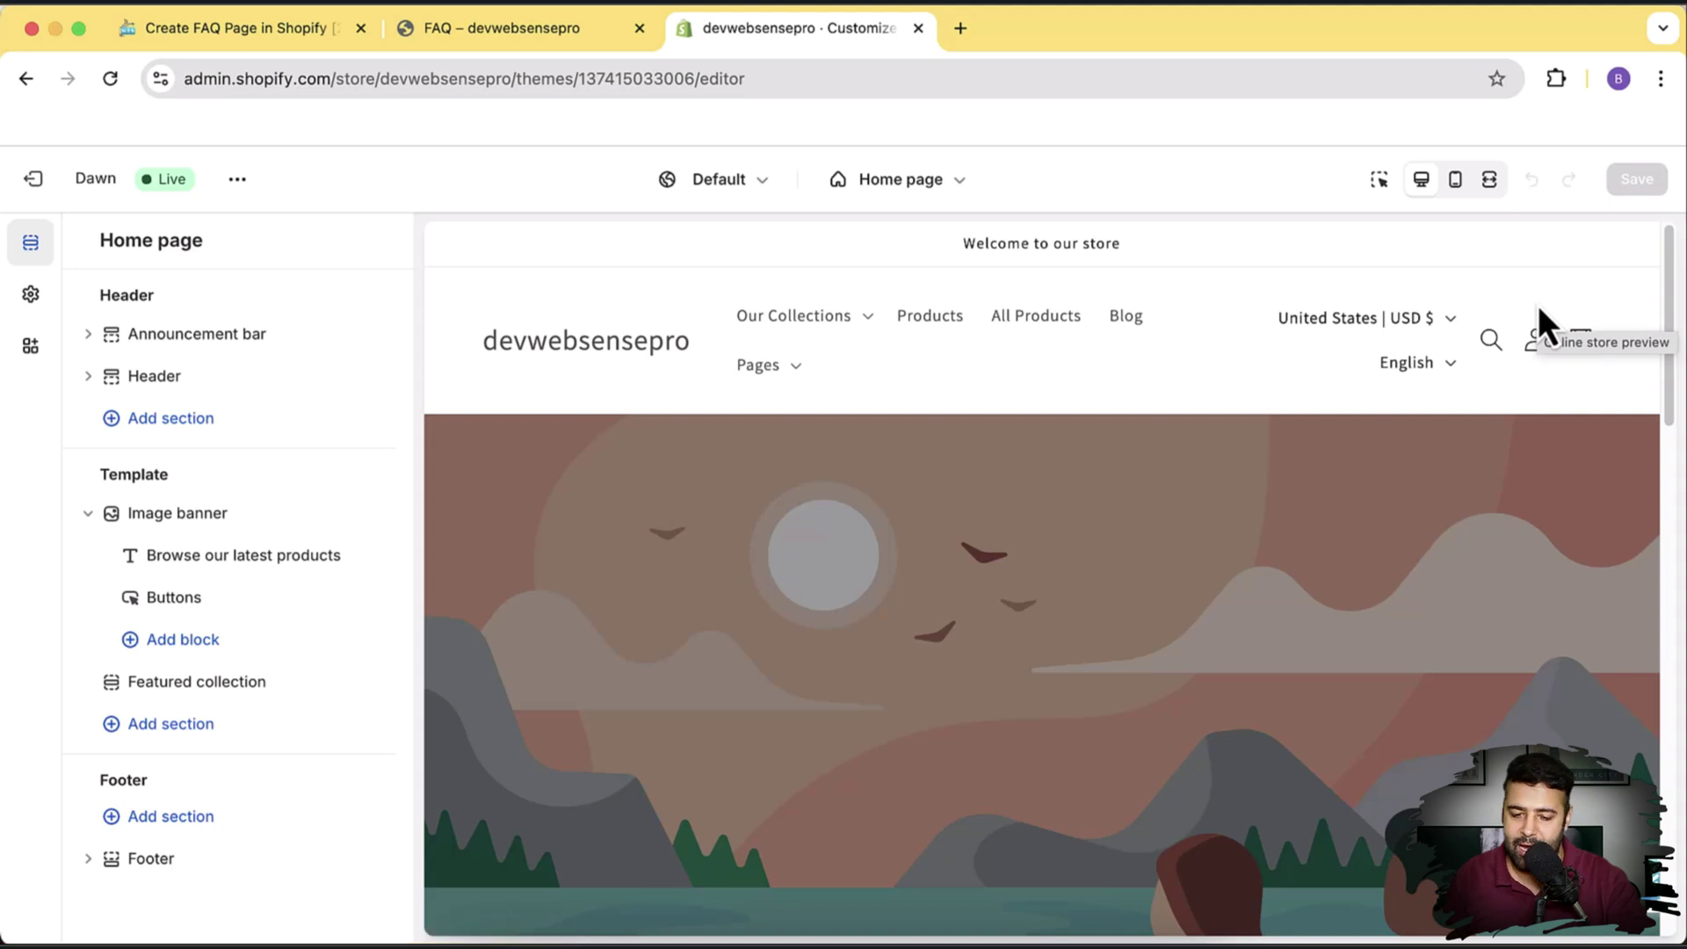
click(966, 205)
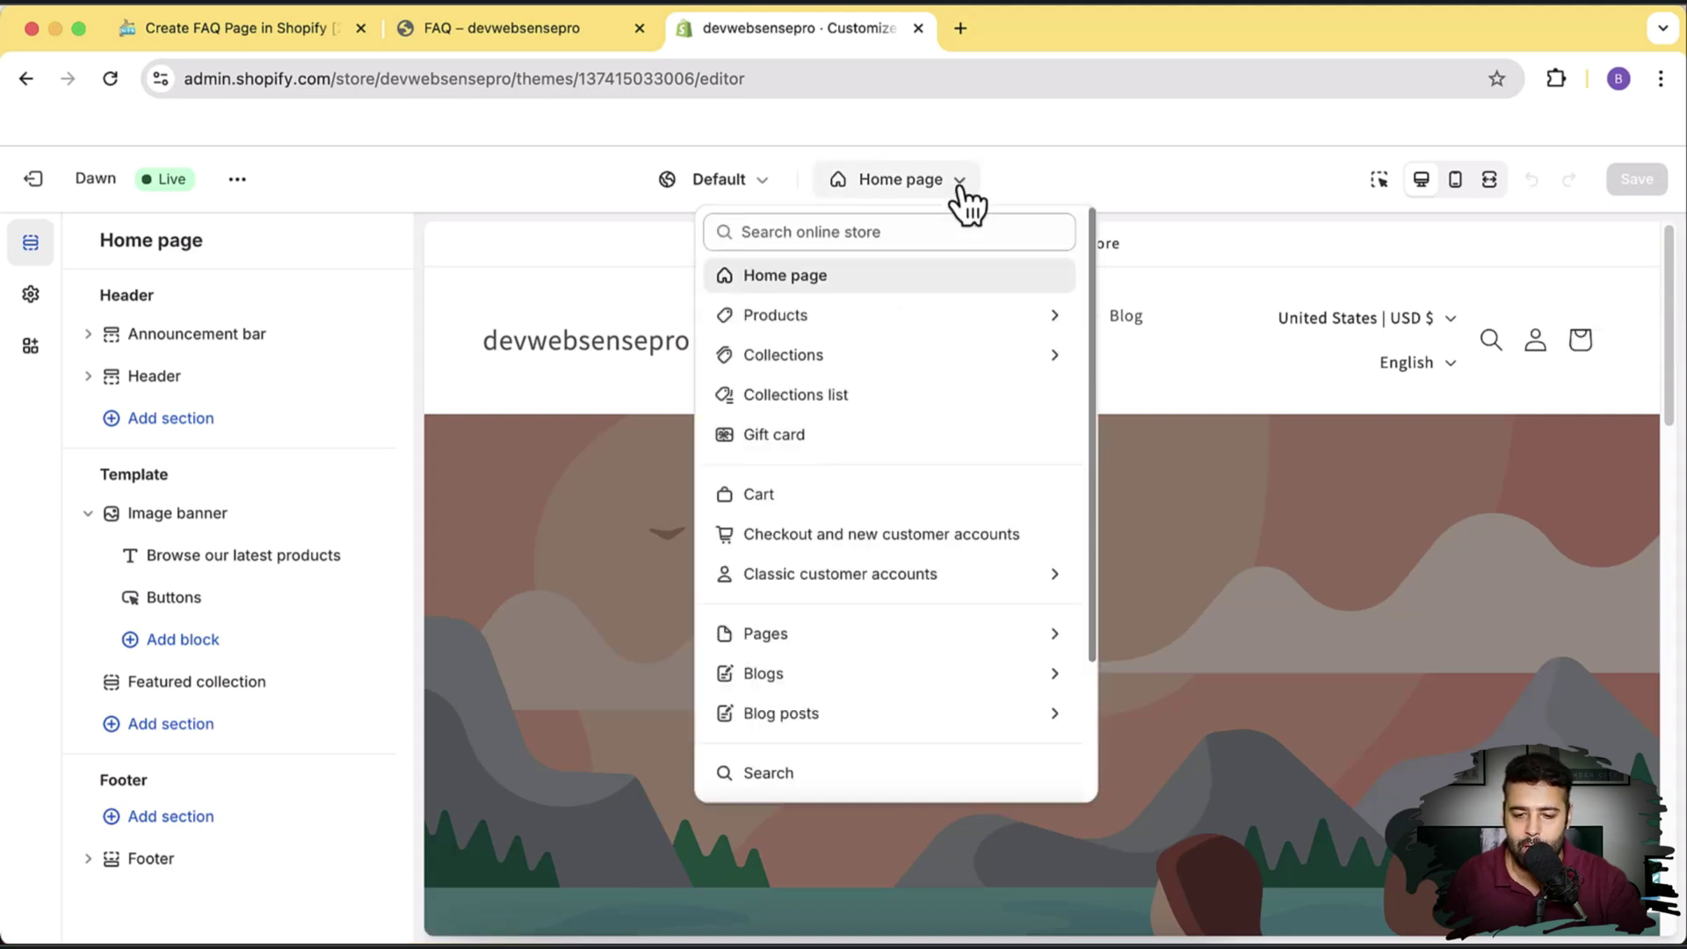
click(844, 635)
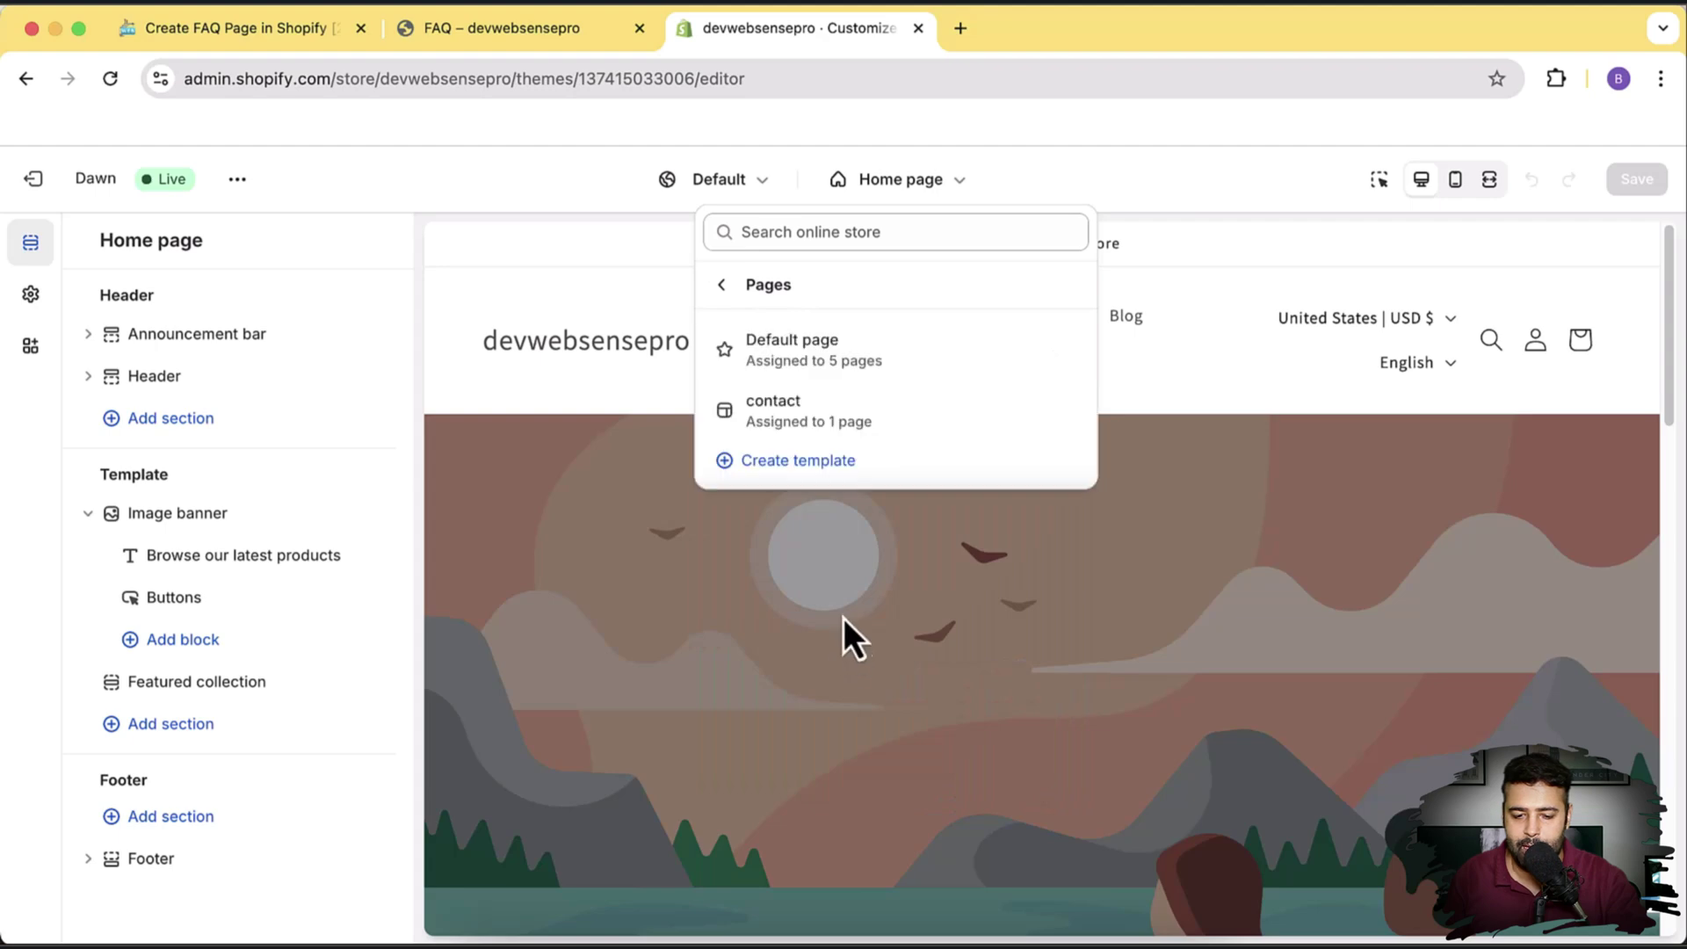
Step: Create a new page template named 'faq' based on Default page
click(834, 467)
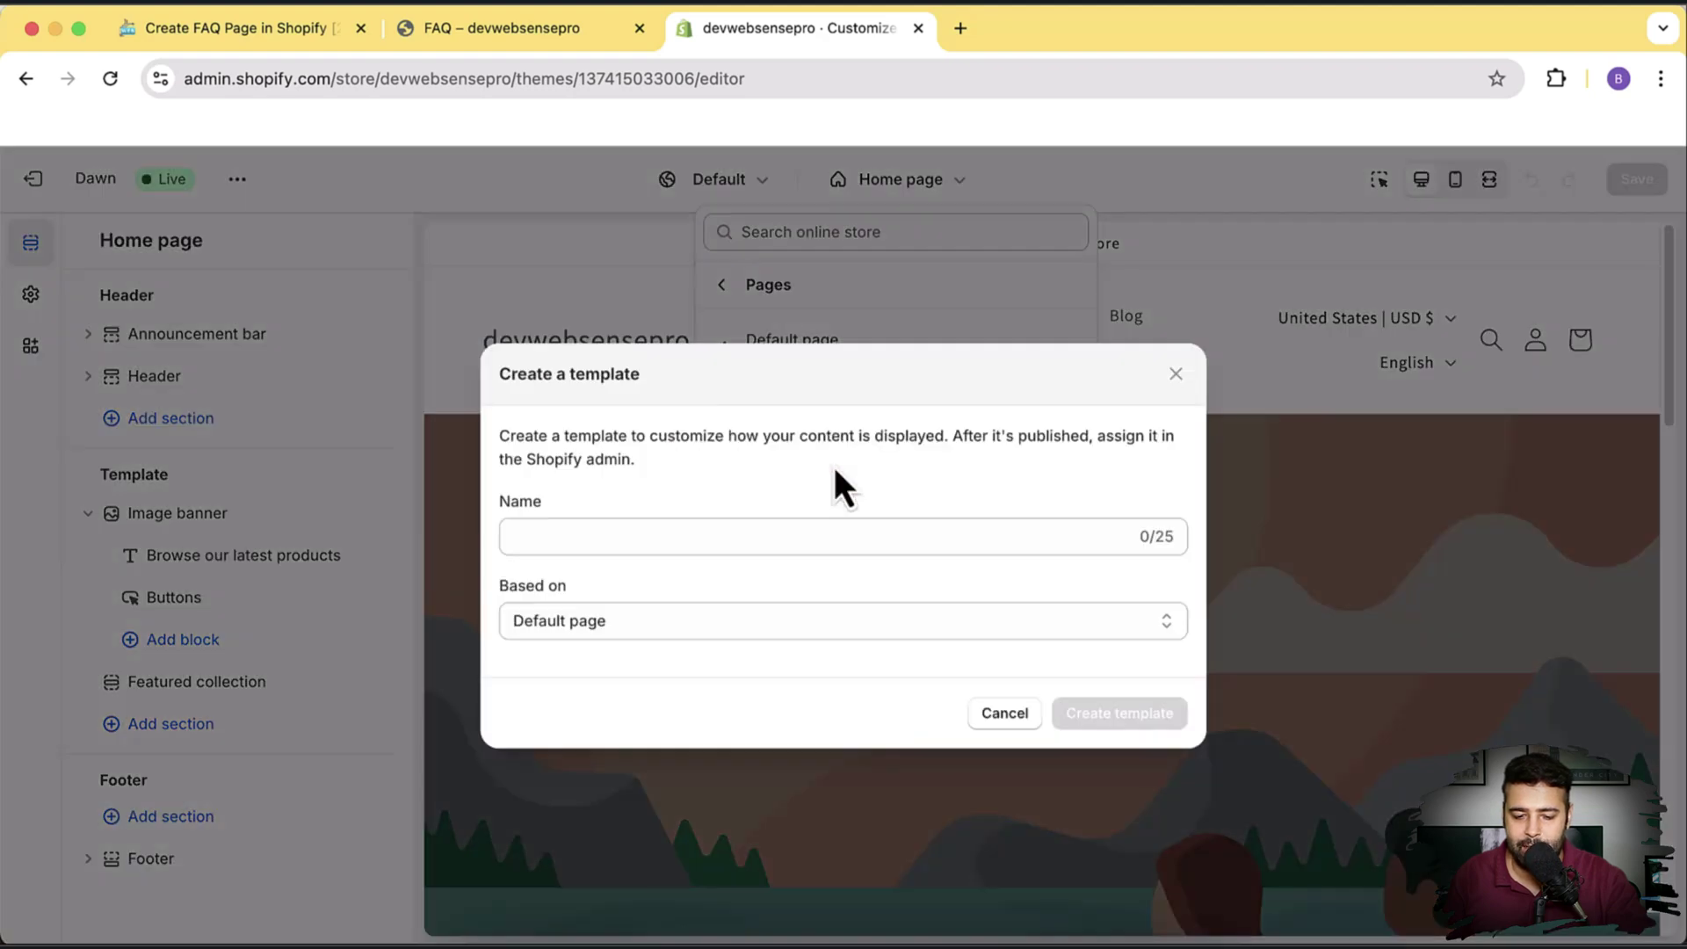
click(784, 536)
text(faq)
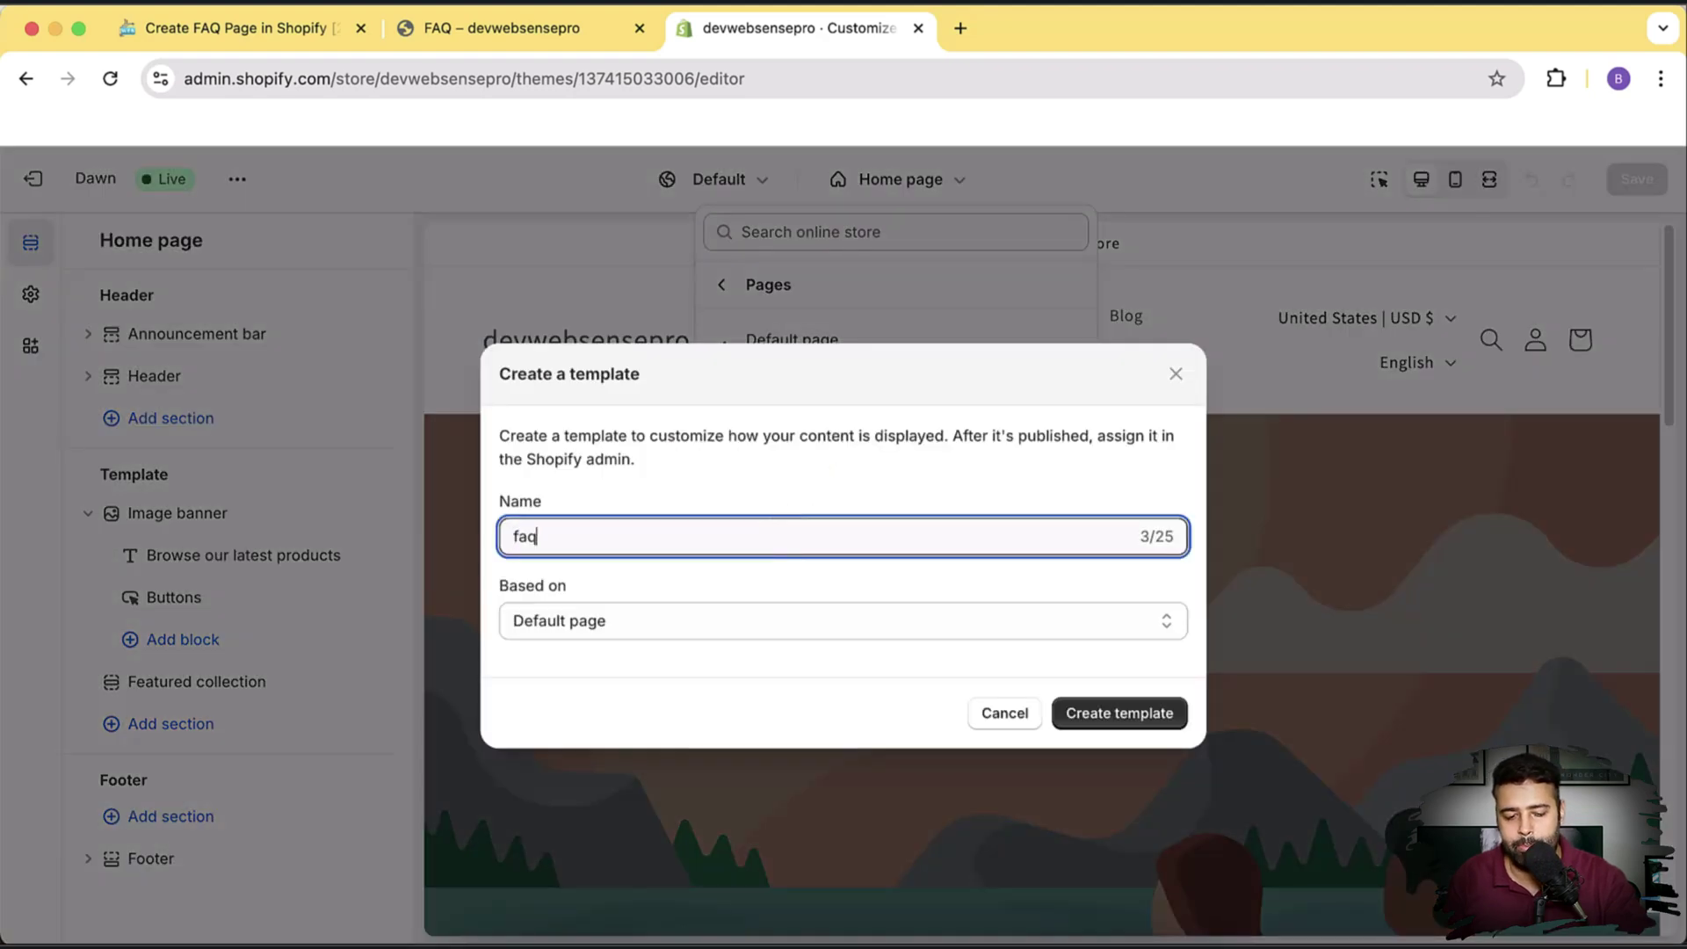
click(1118, 716)
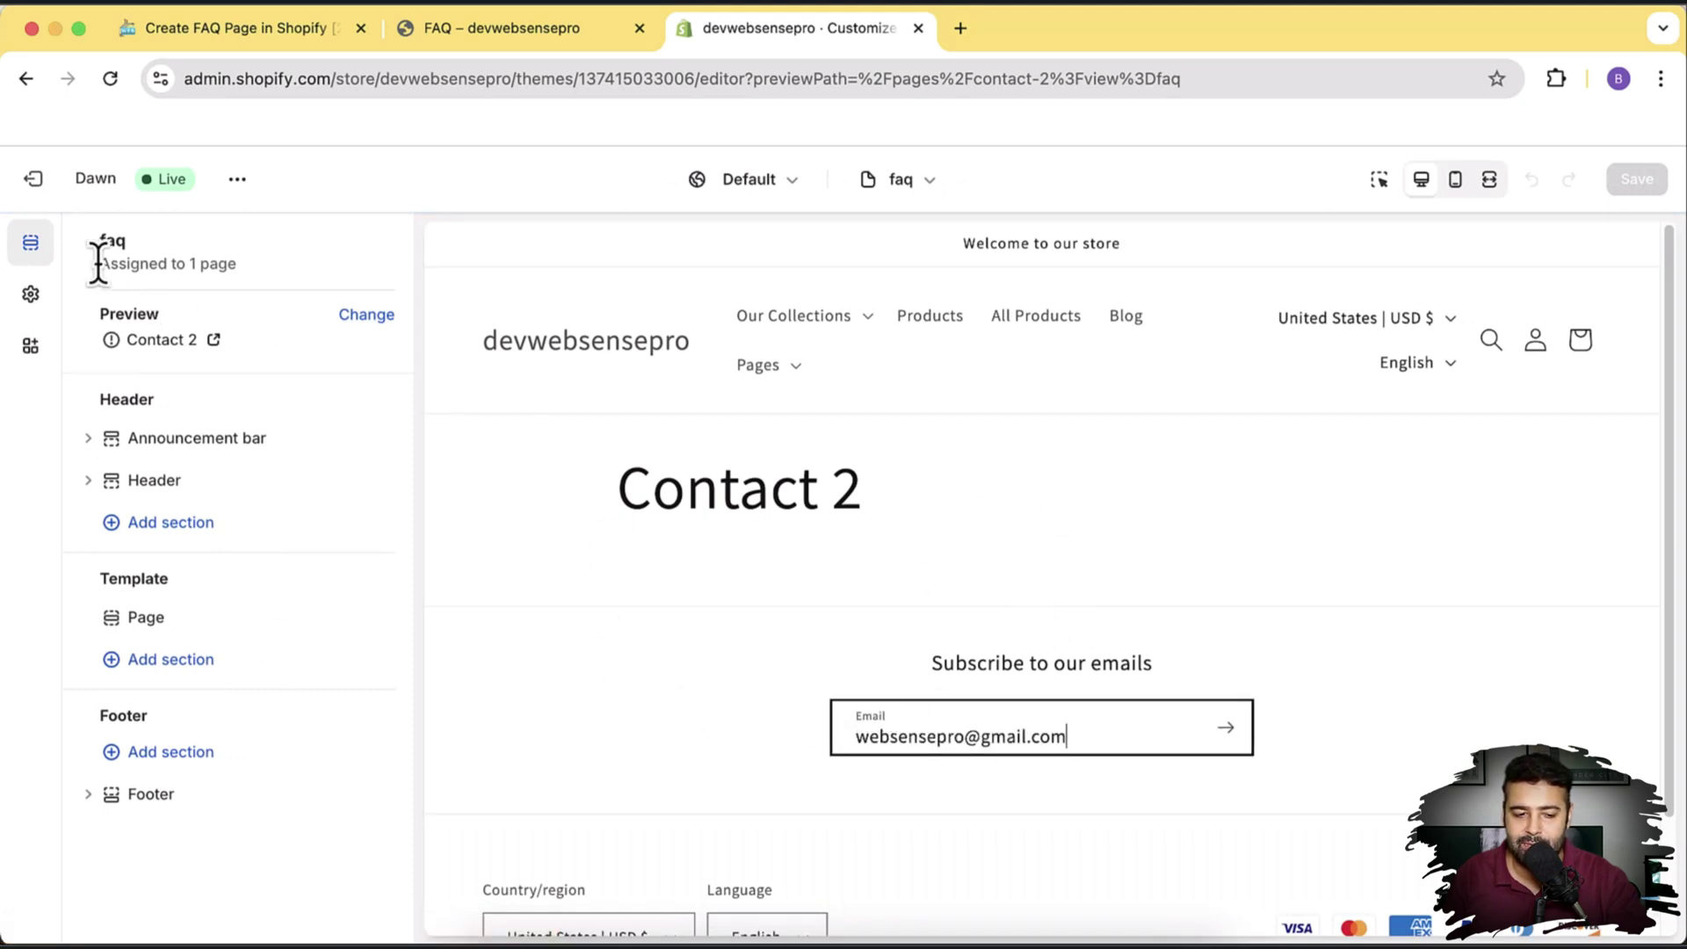
drag(99, 263, 248, 273)
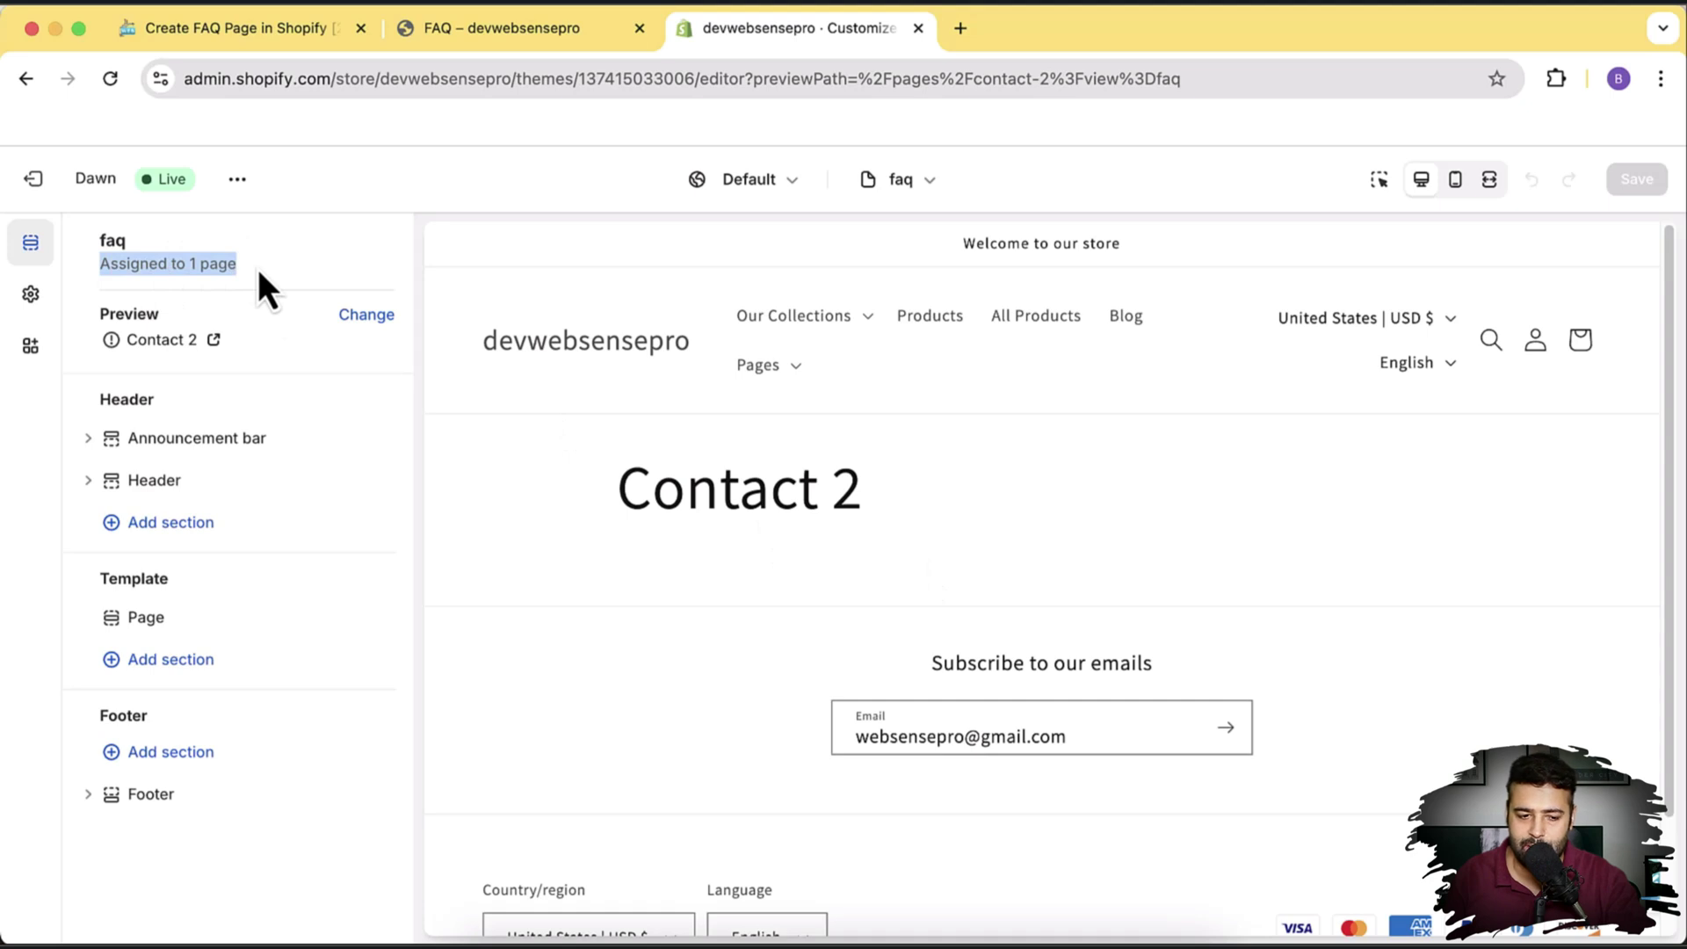
drag(98, 264, 246, 269)
click(300, 268)
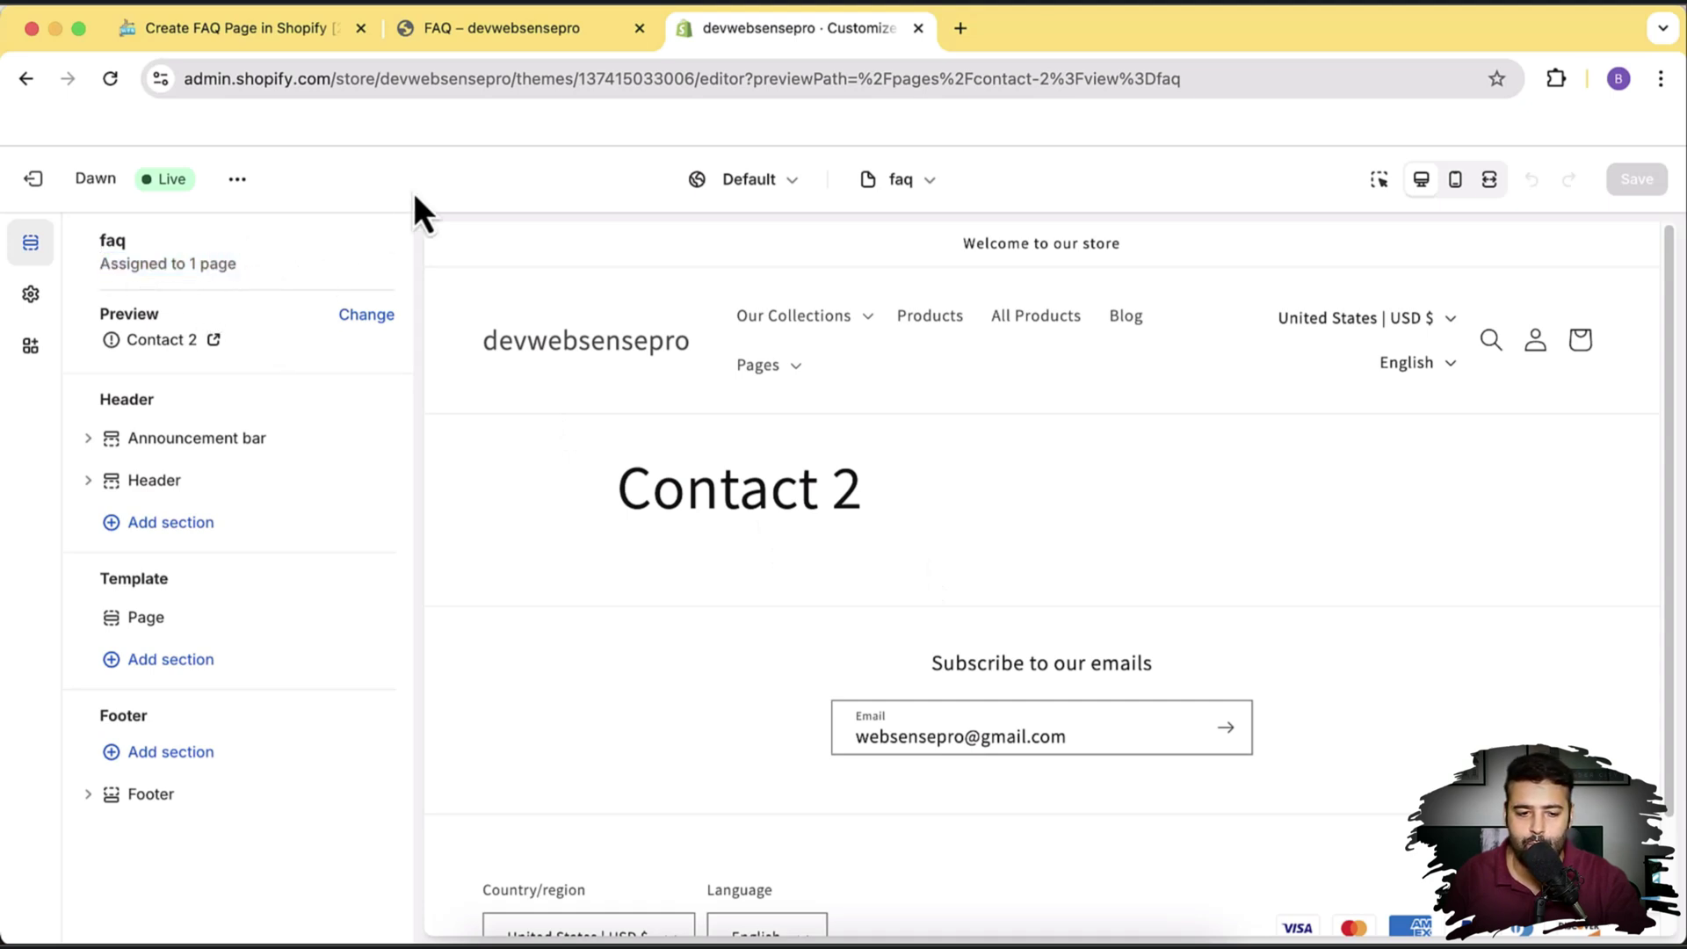
click(237, 179)
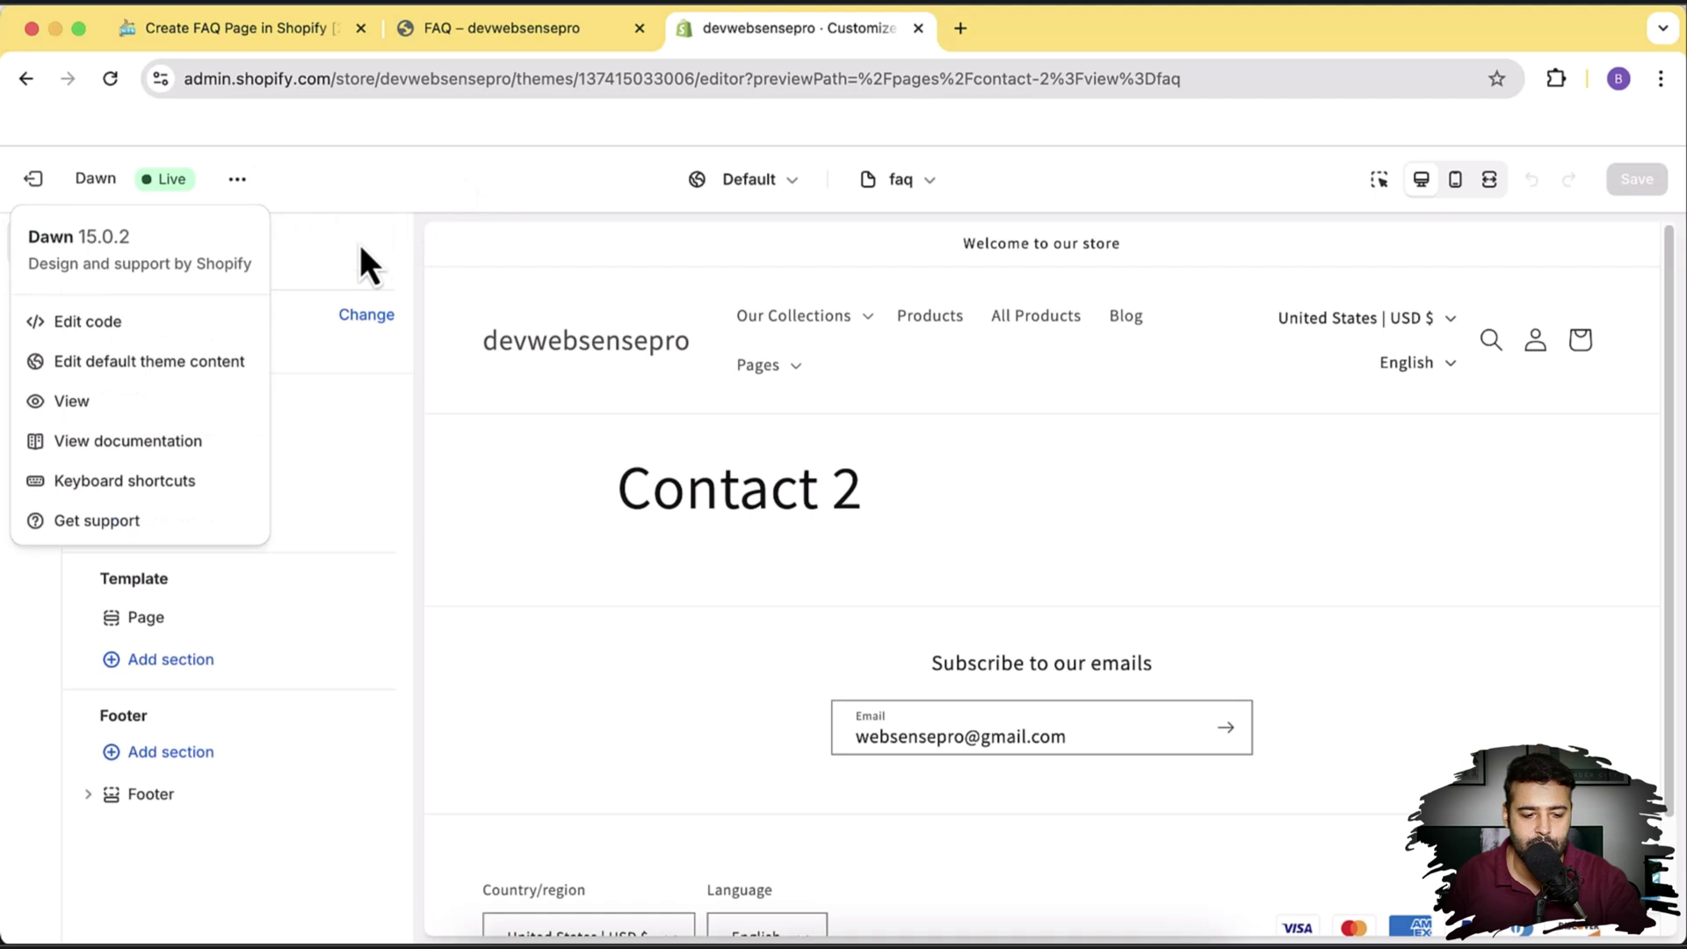
Step: Load the store's /admin page in a new browser tab
click(387, 260)
click(518, 28)
click(960, 28)
text(https://devwebsensepro.myshopify.com/)
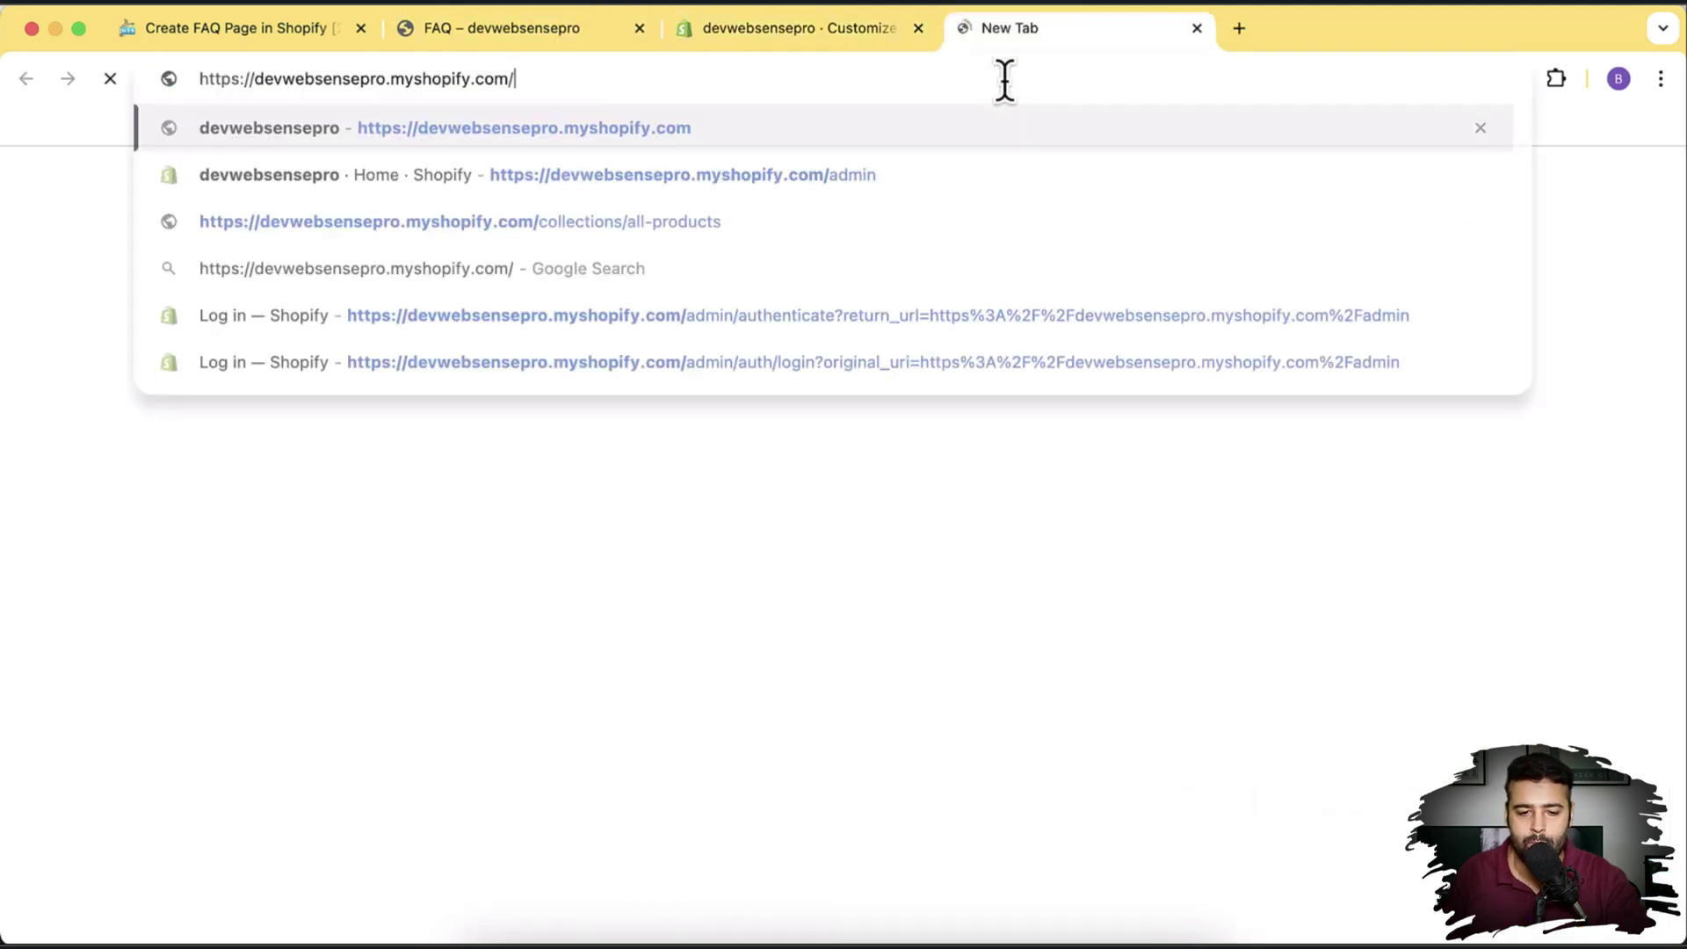
text(admin)
key(Return)
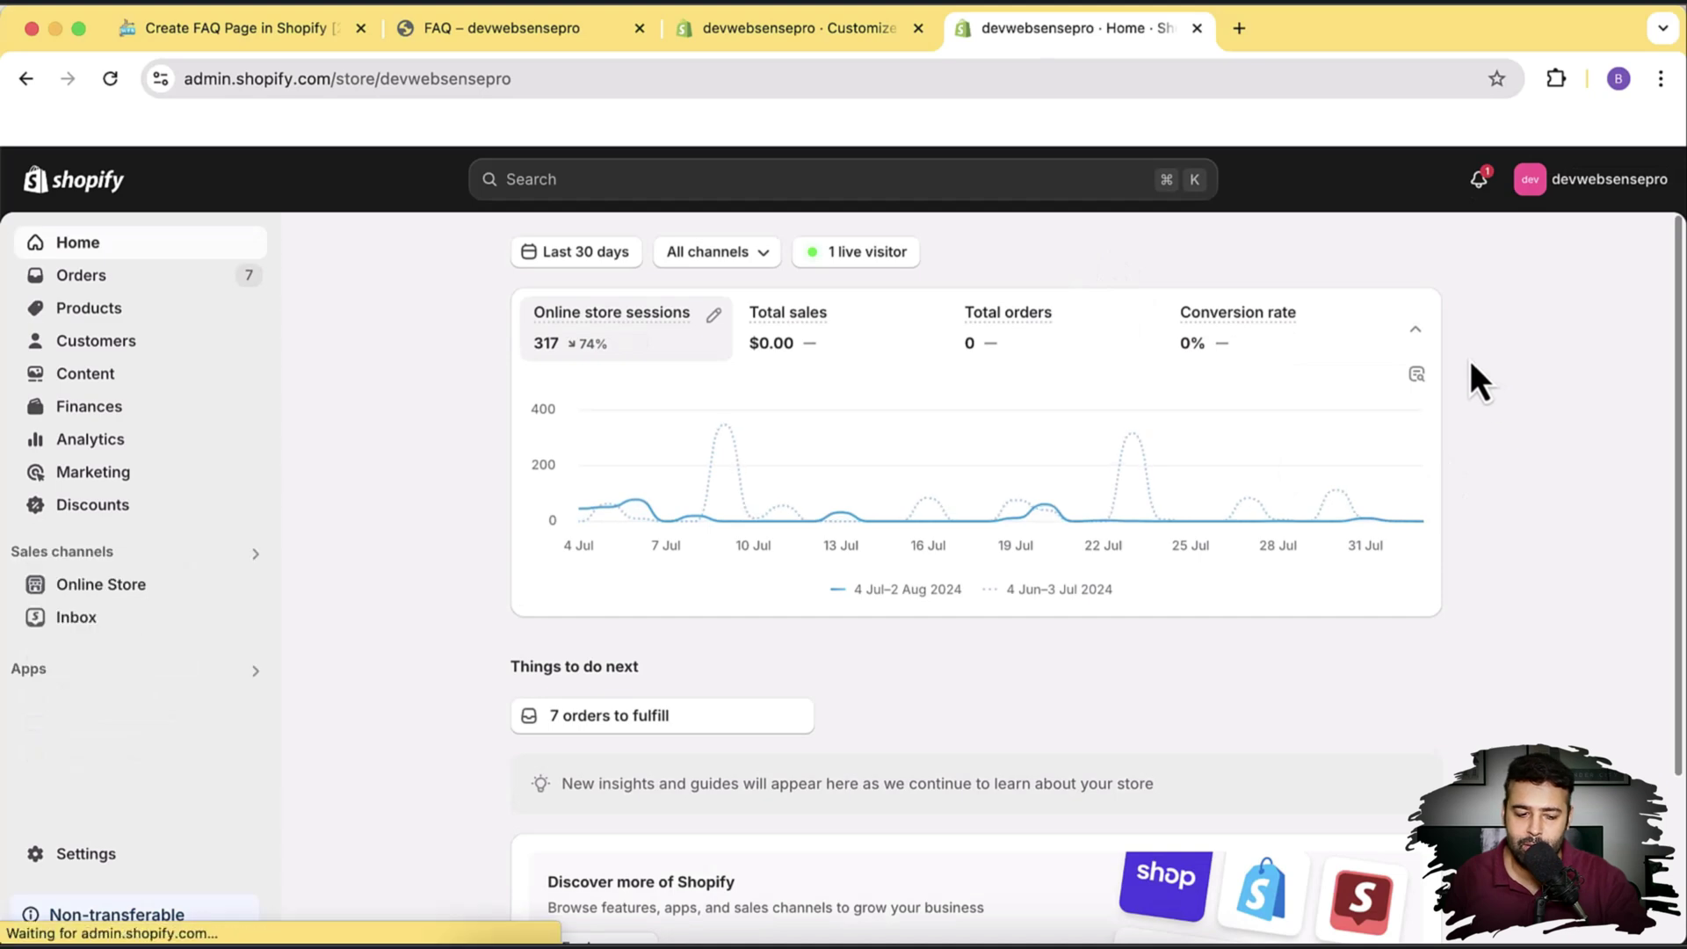
Step: Go to Online Store > Pages to view the list with the FAQ page
scroll(1475, 344, down, 3)
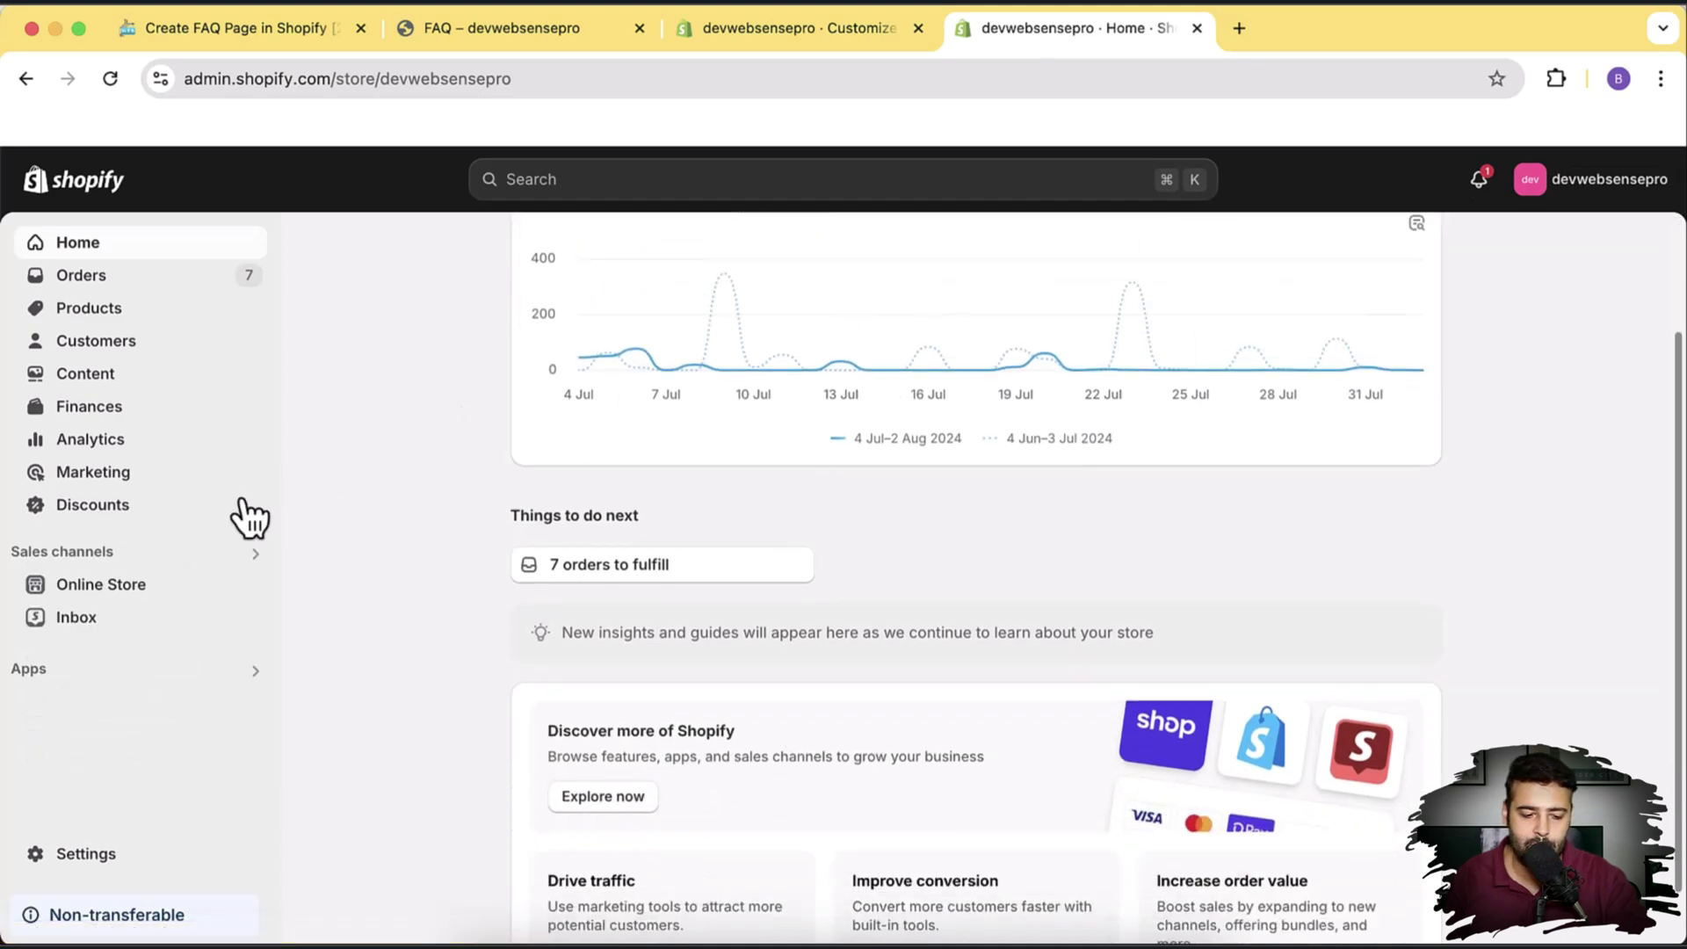
click(129, 598)
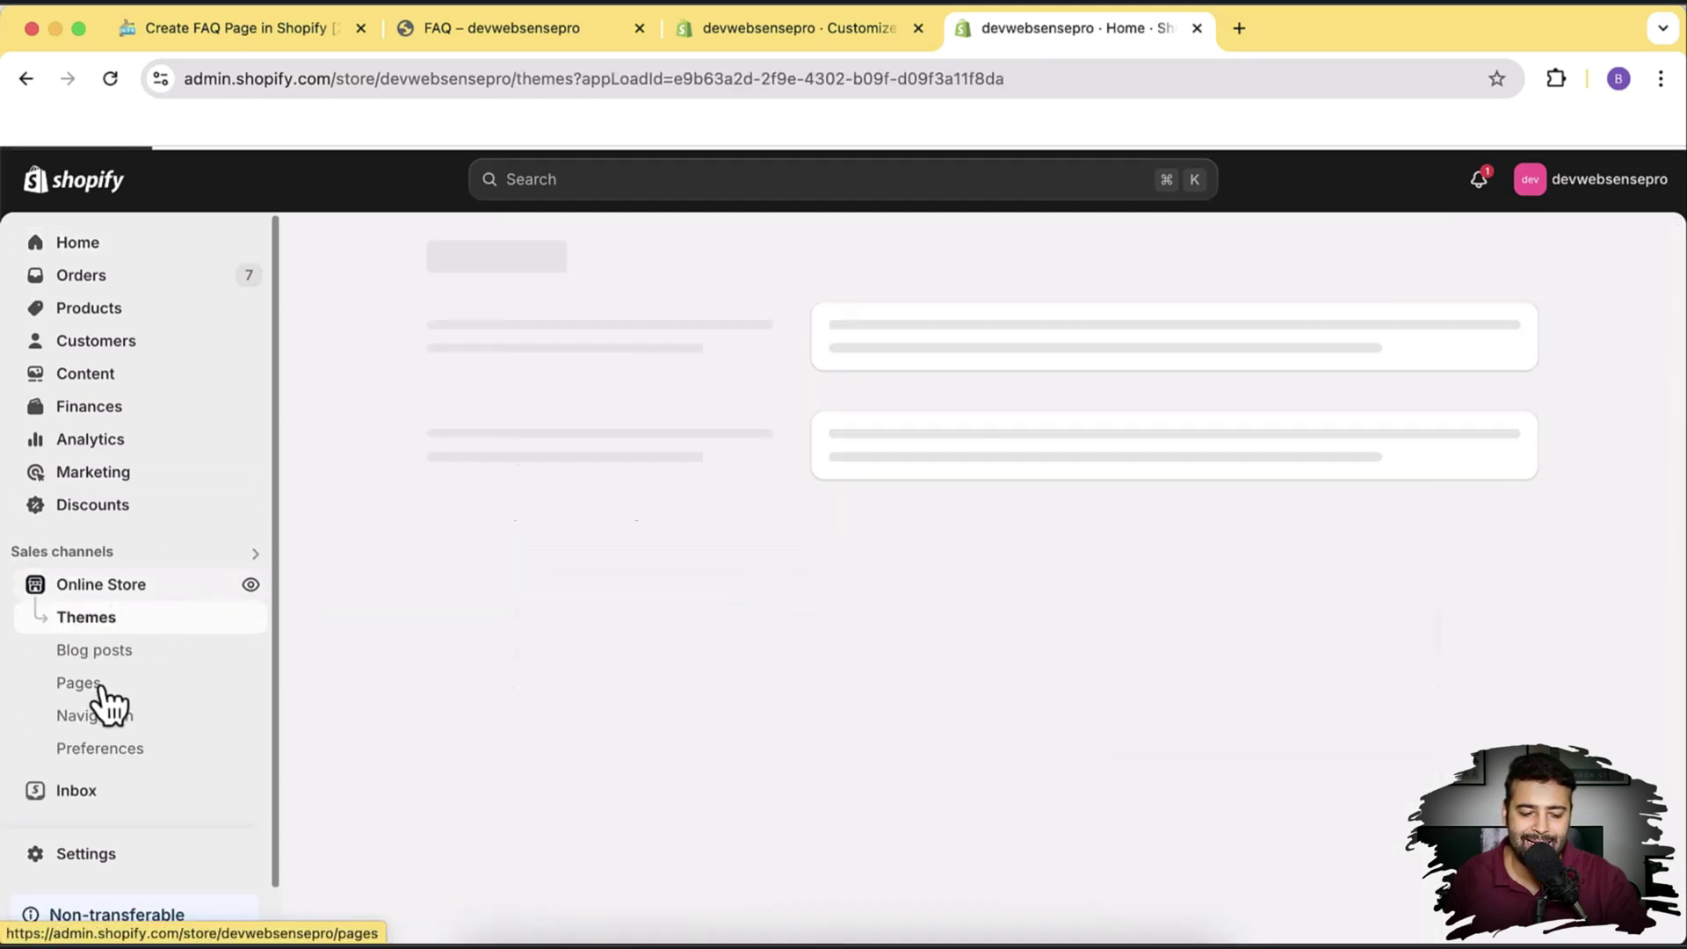
click(105, 694)
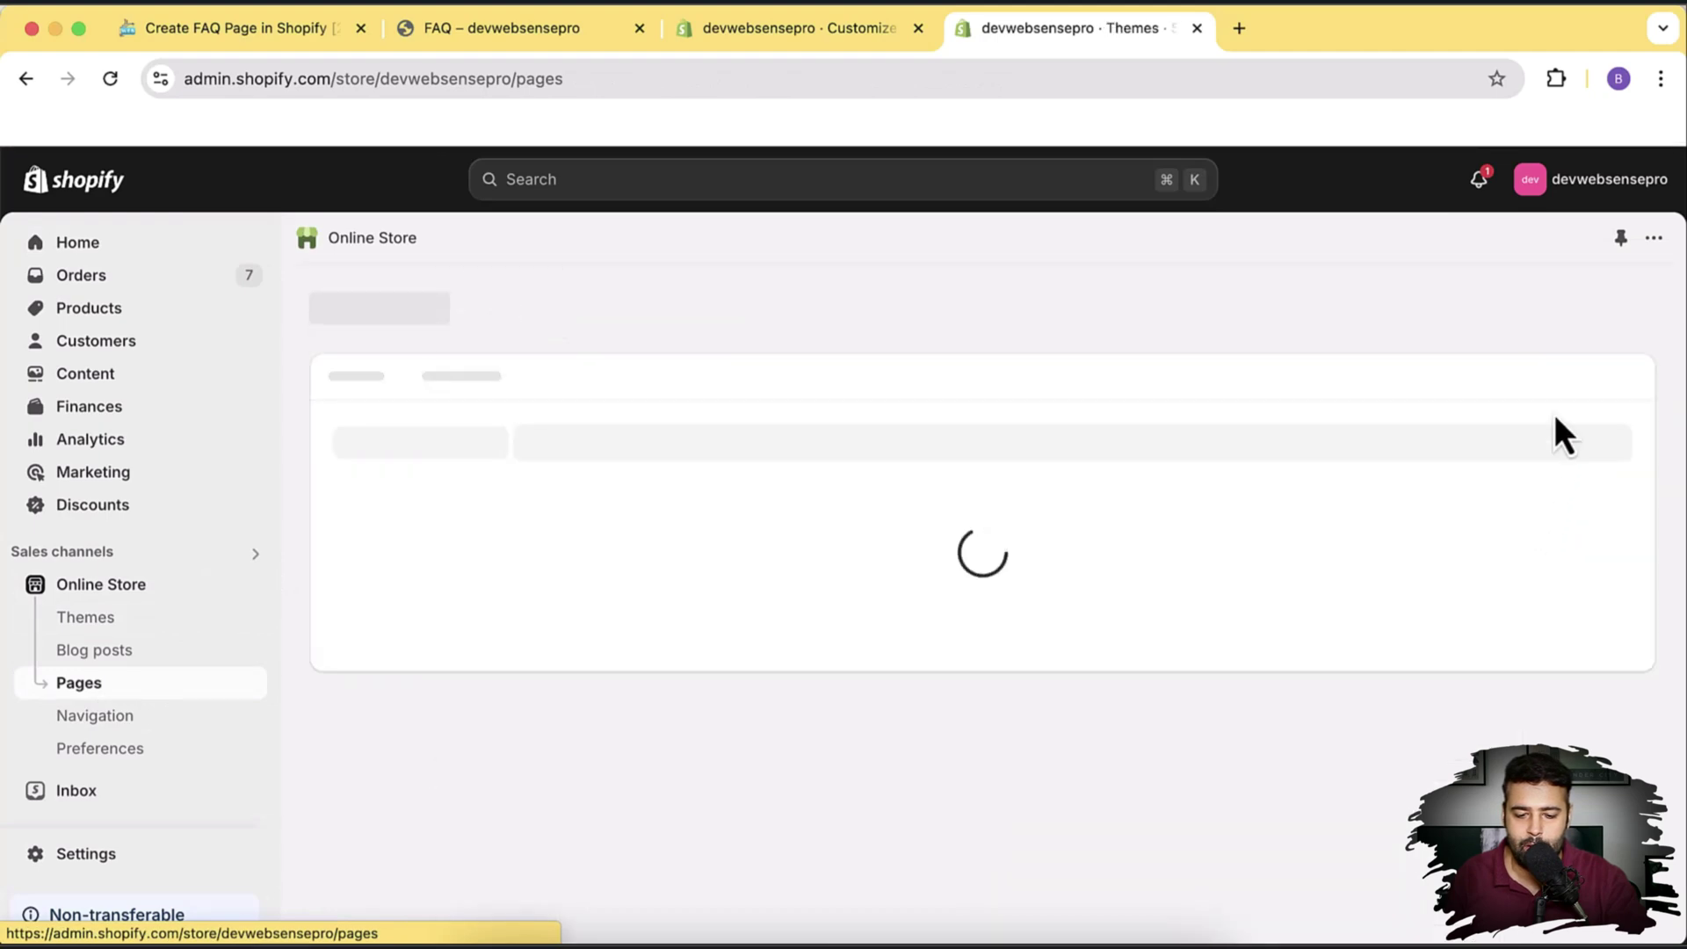
scroll(1553, 413, down, 10)
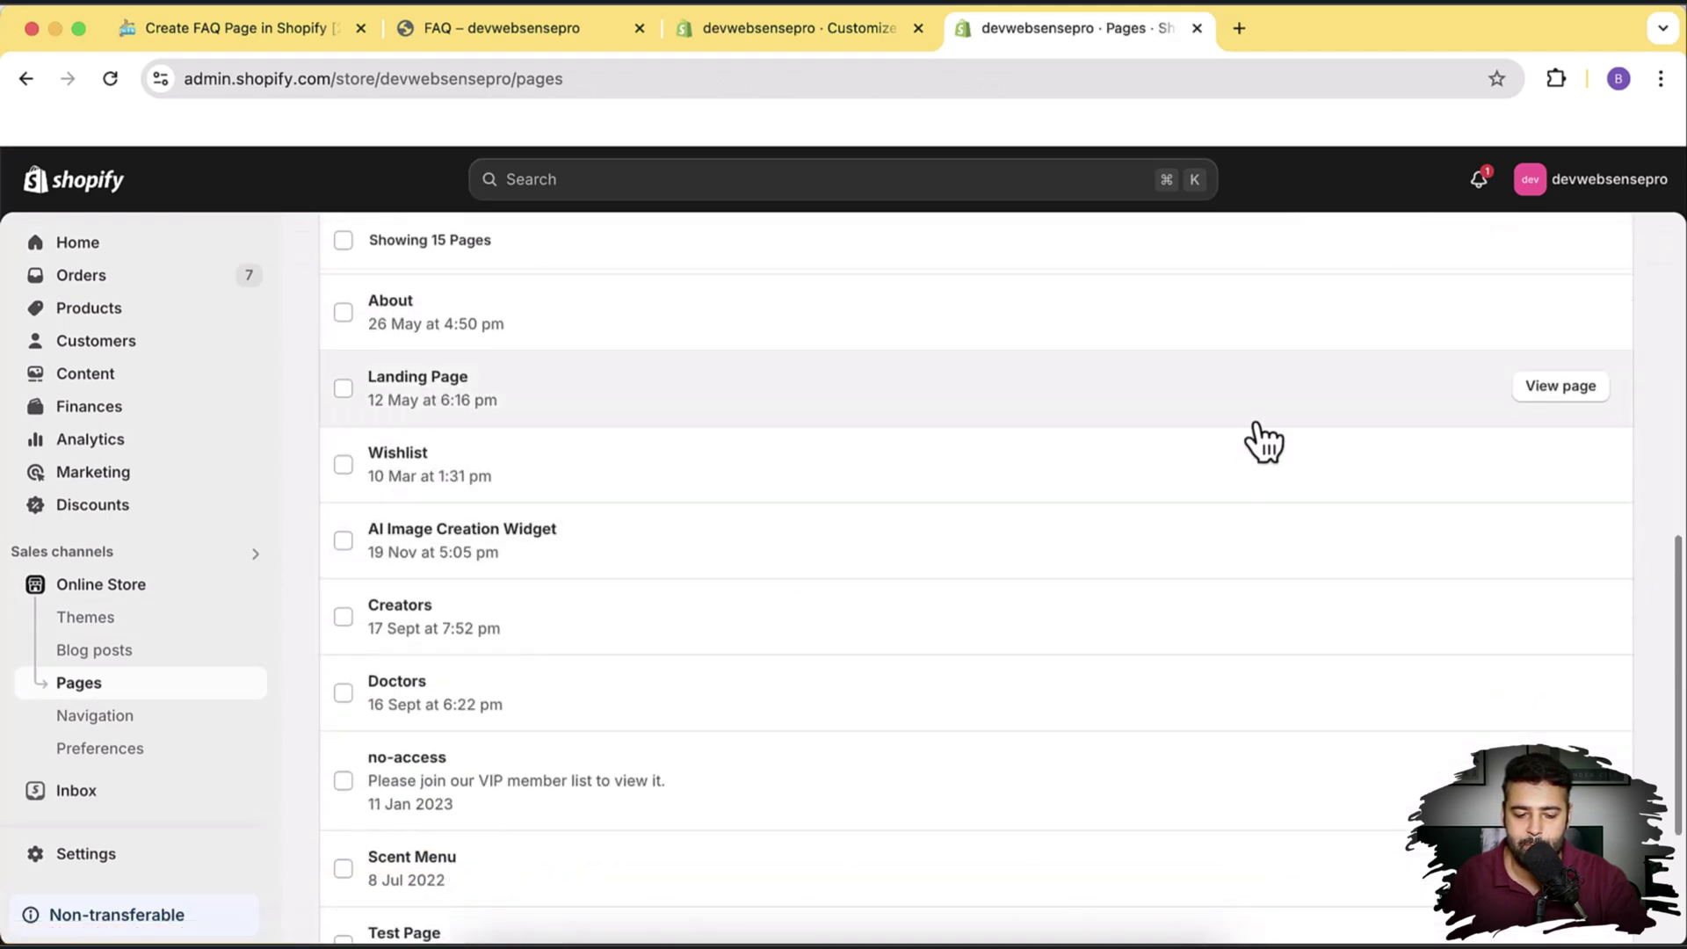
scroll(1221, 540, up, 10)
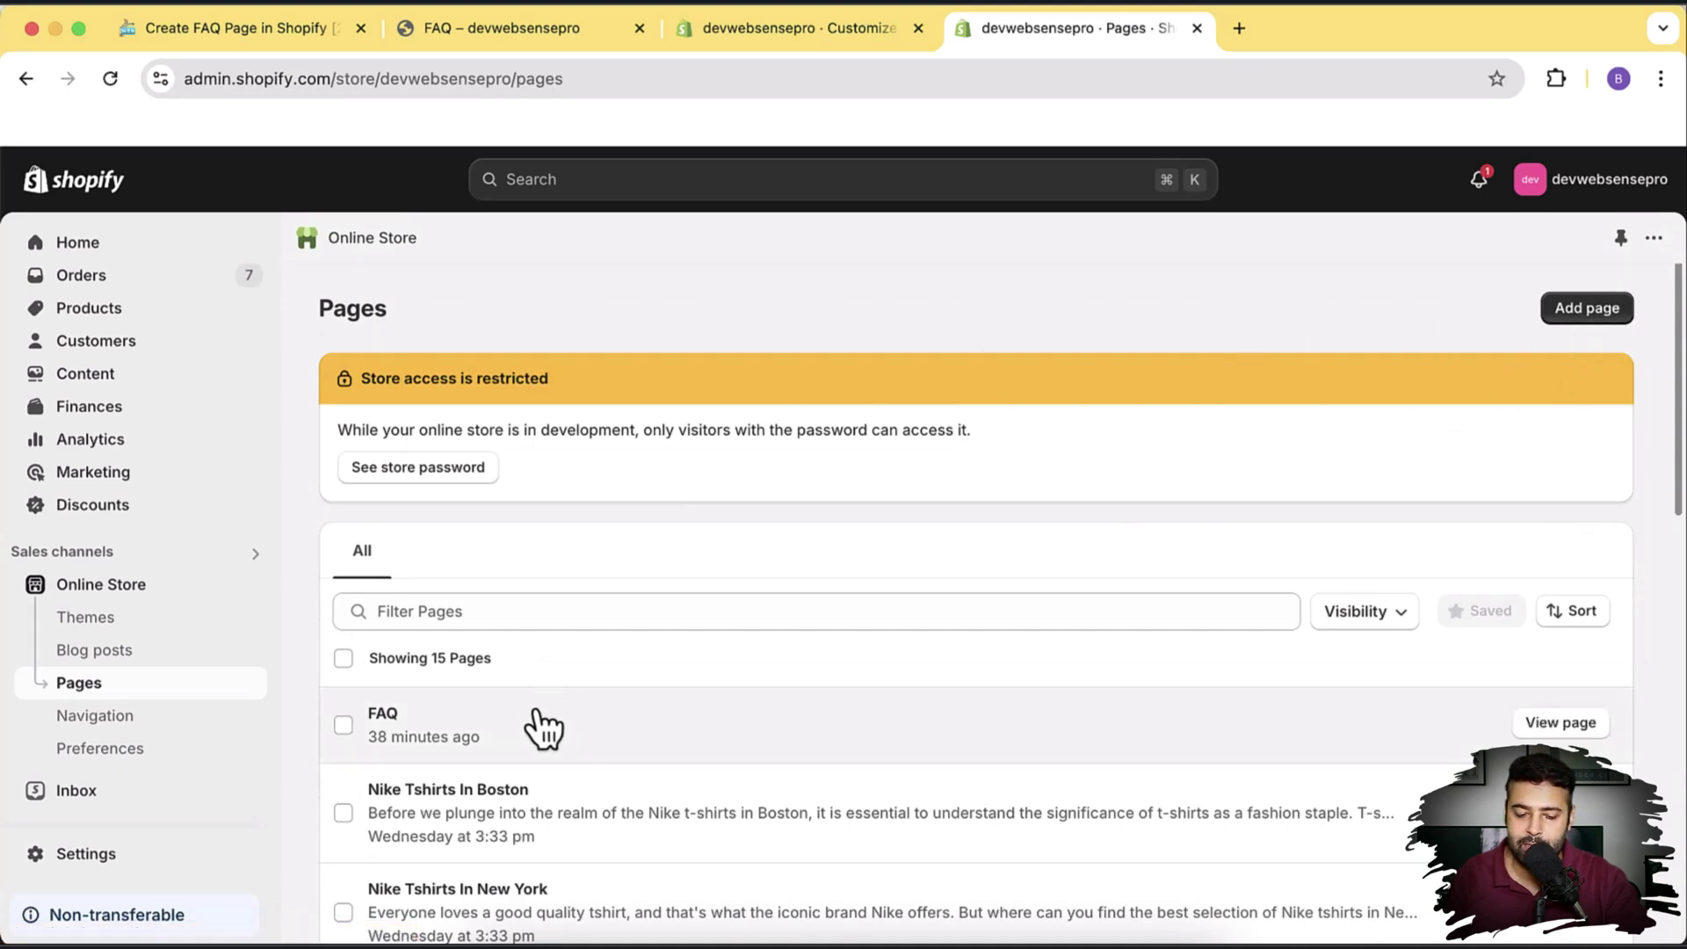
Step: Confirm the FAQ page's theme template is faq, then return to the faq template editor
click(543, 727)
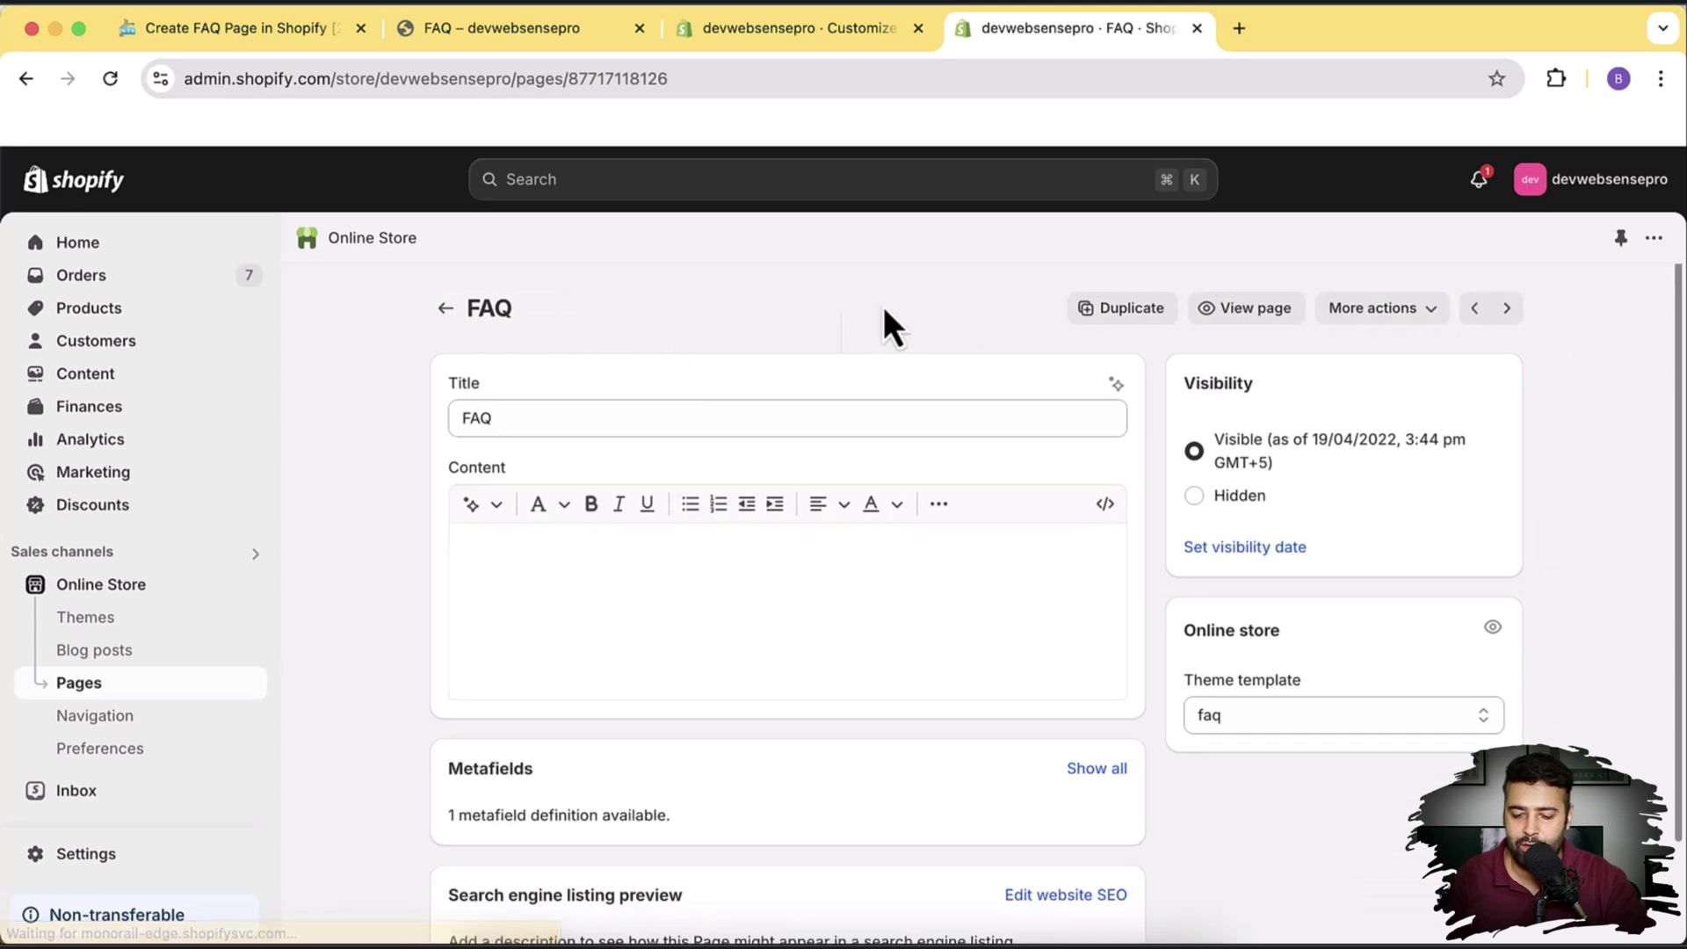
scroll(987, 549, down, 3)
click(1483, 608)
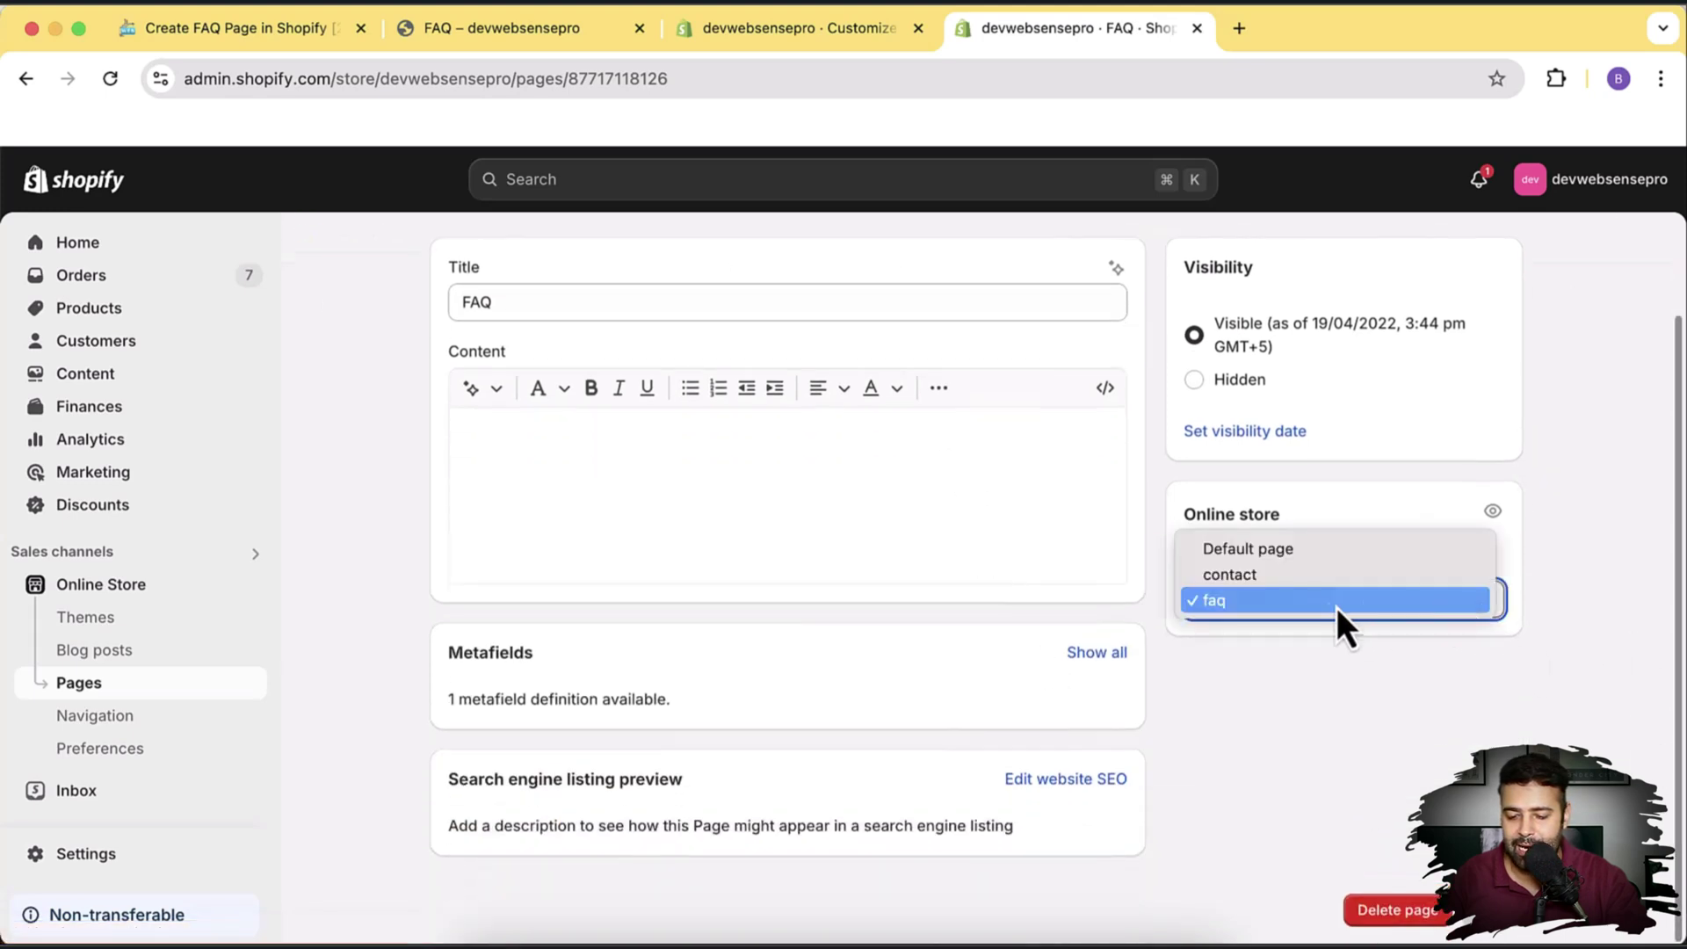
click(1513, 631)
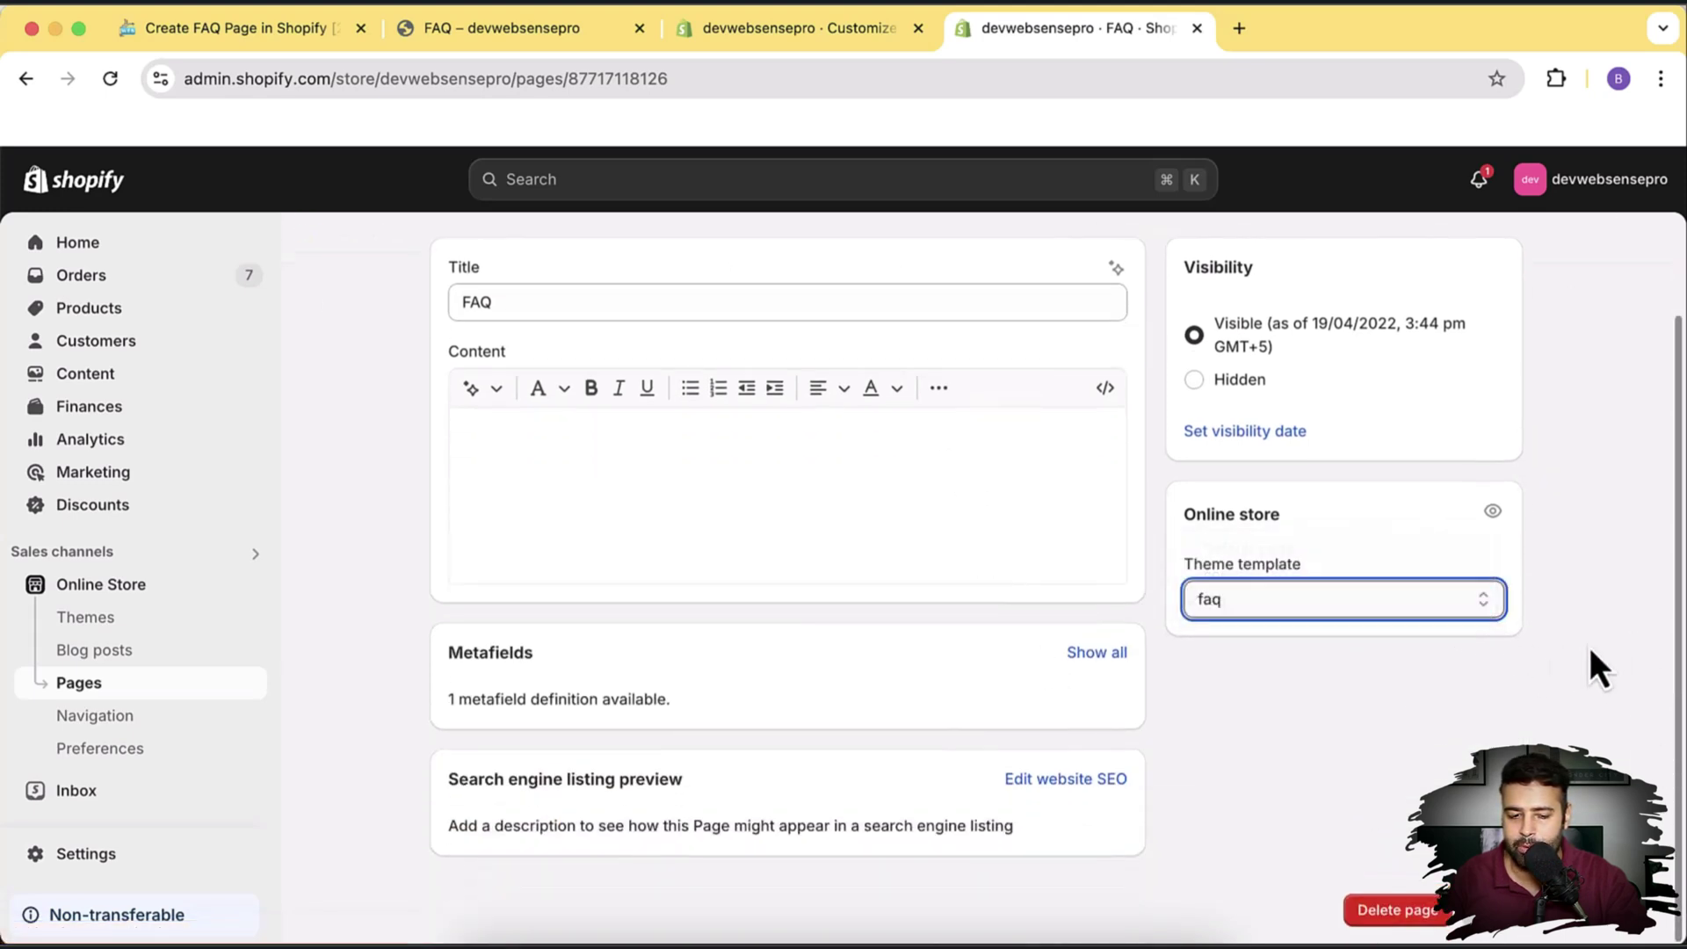
scroll(1065, 471, up, 1)
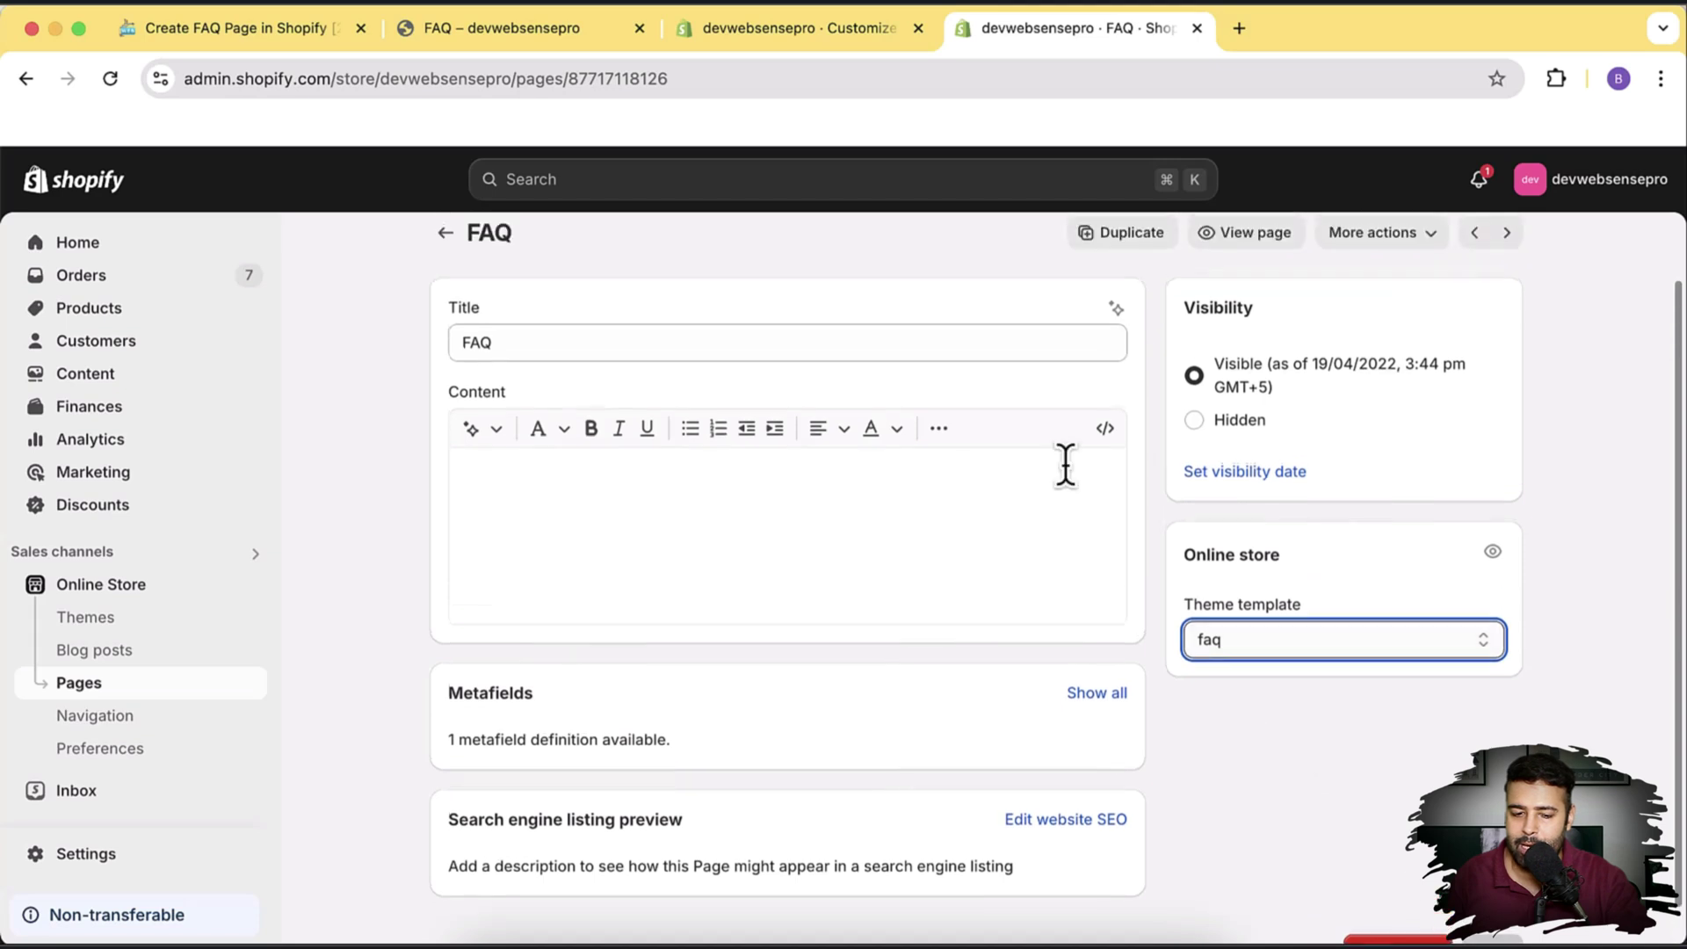
drag(564, 341, 389, 338)
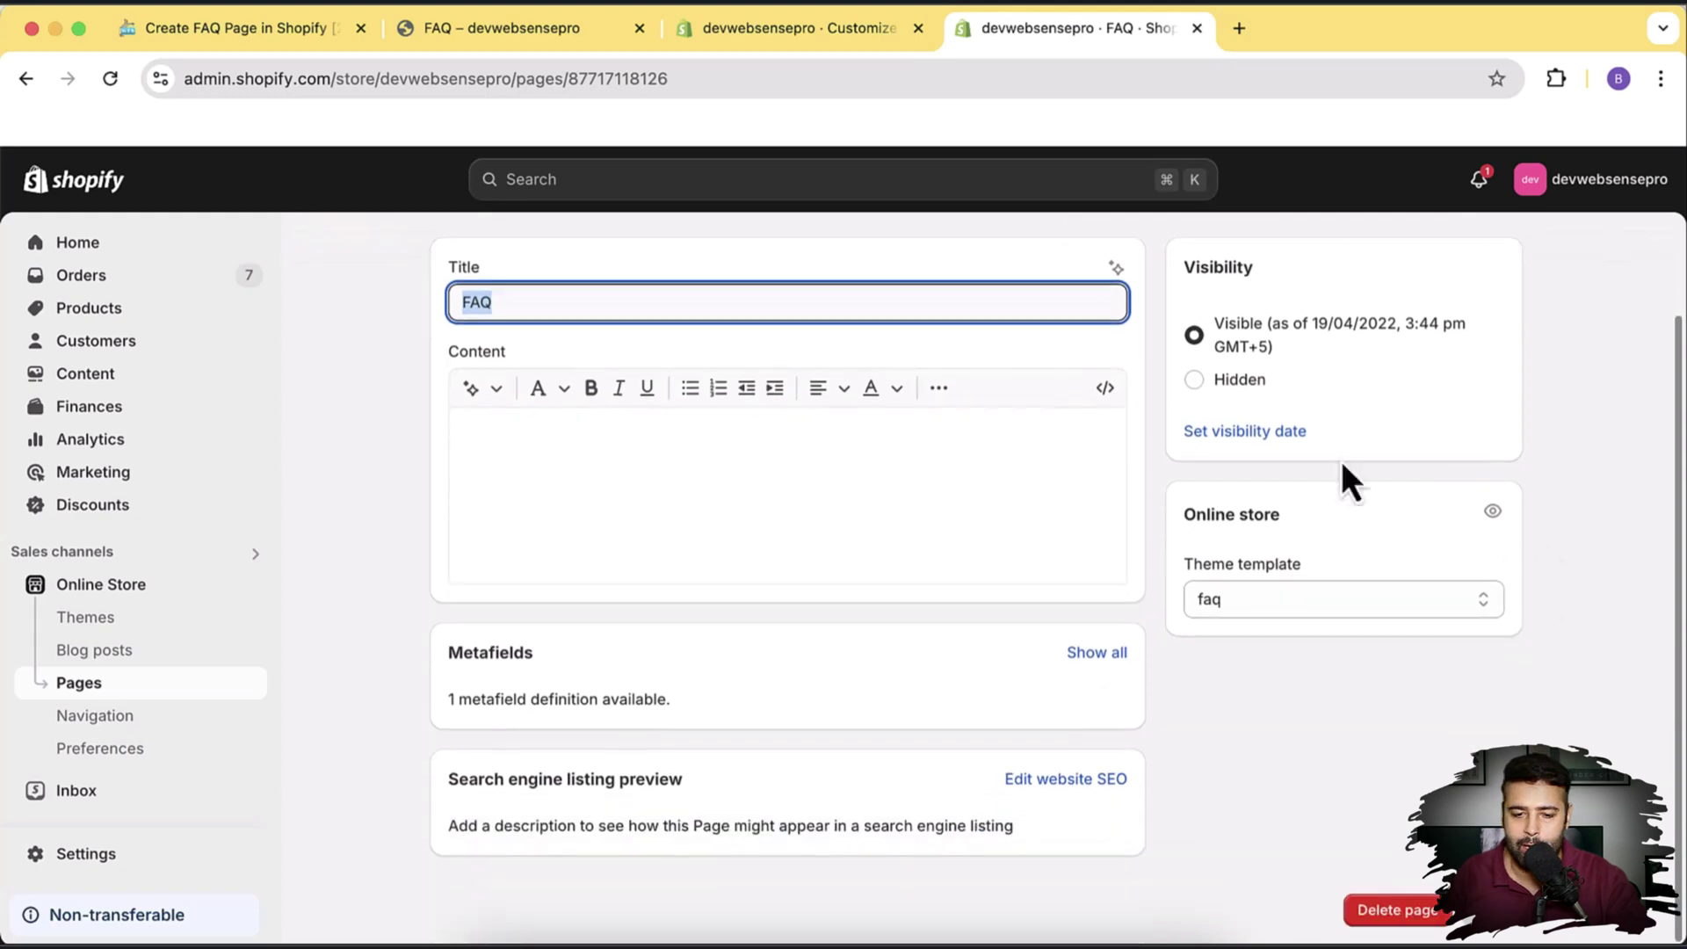
click(869, 29)
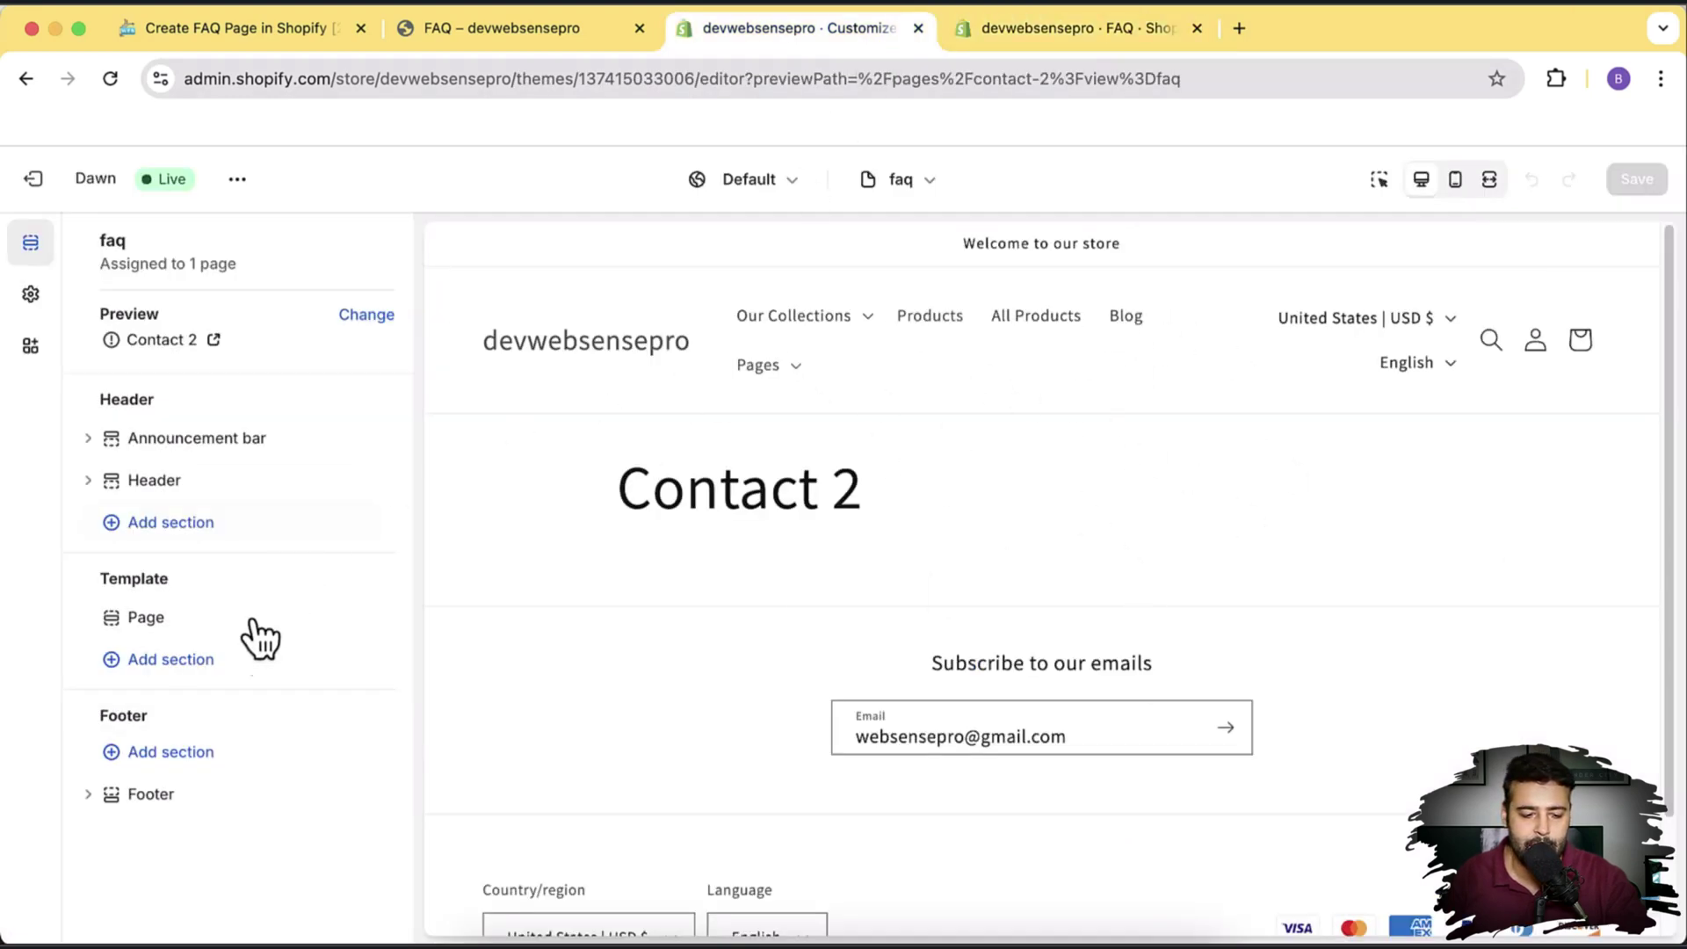
Step: Add the Custom FAQ Section to the faq template by searching 'faq'
click(166, 663)
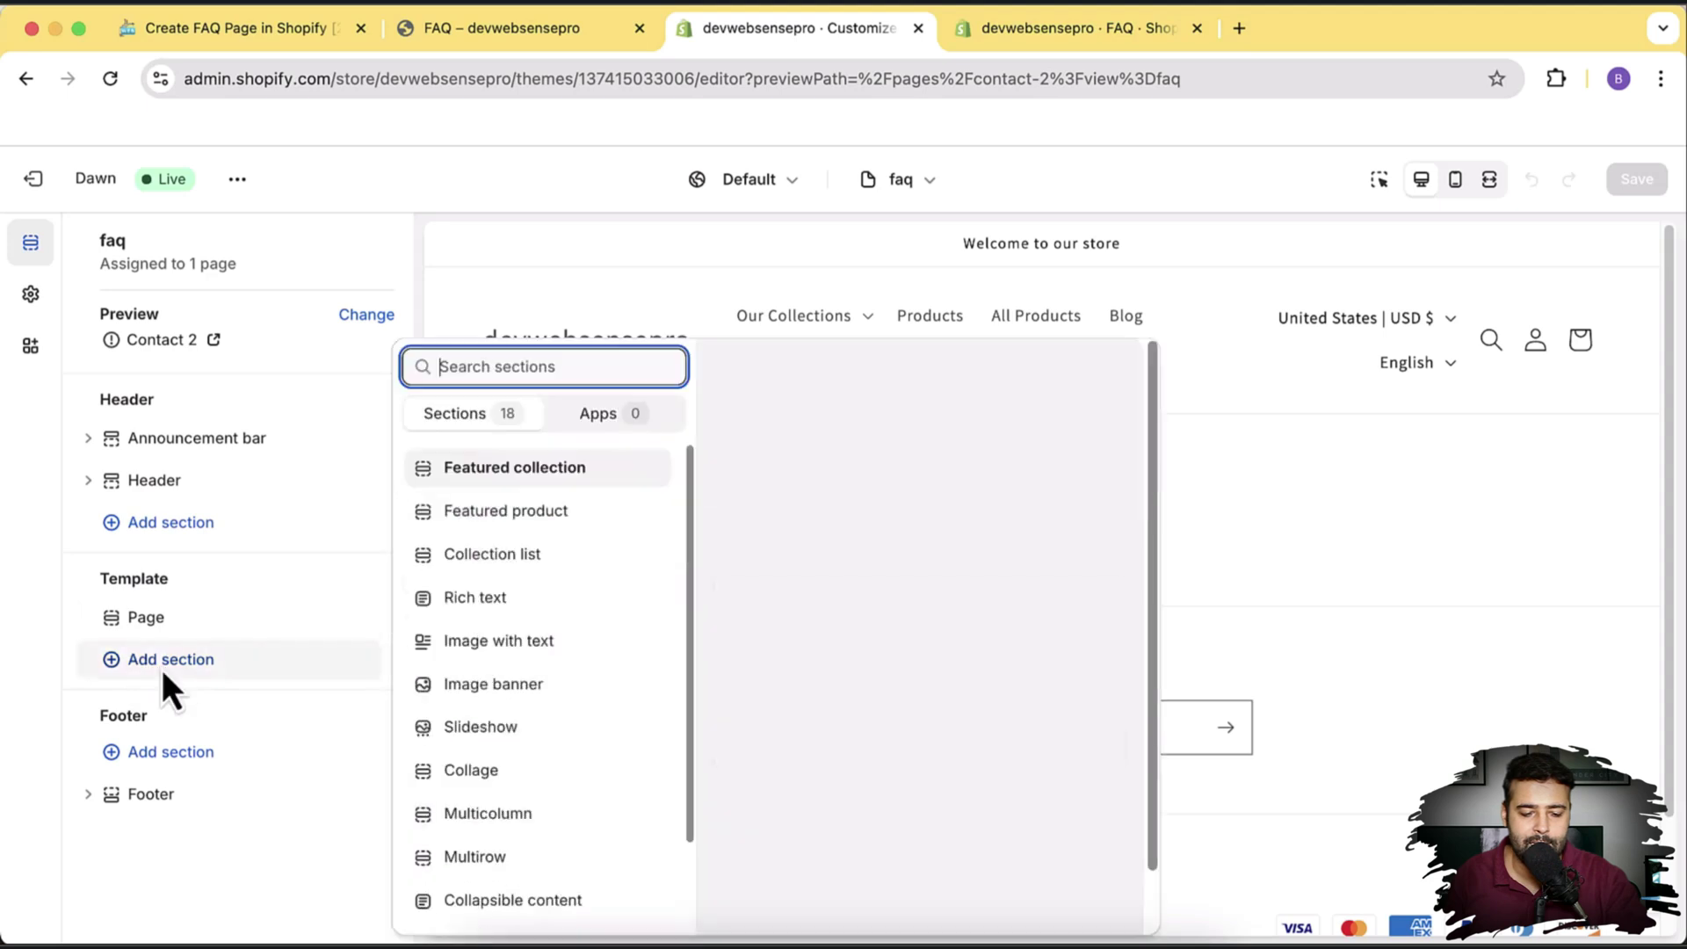
text(faq)
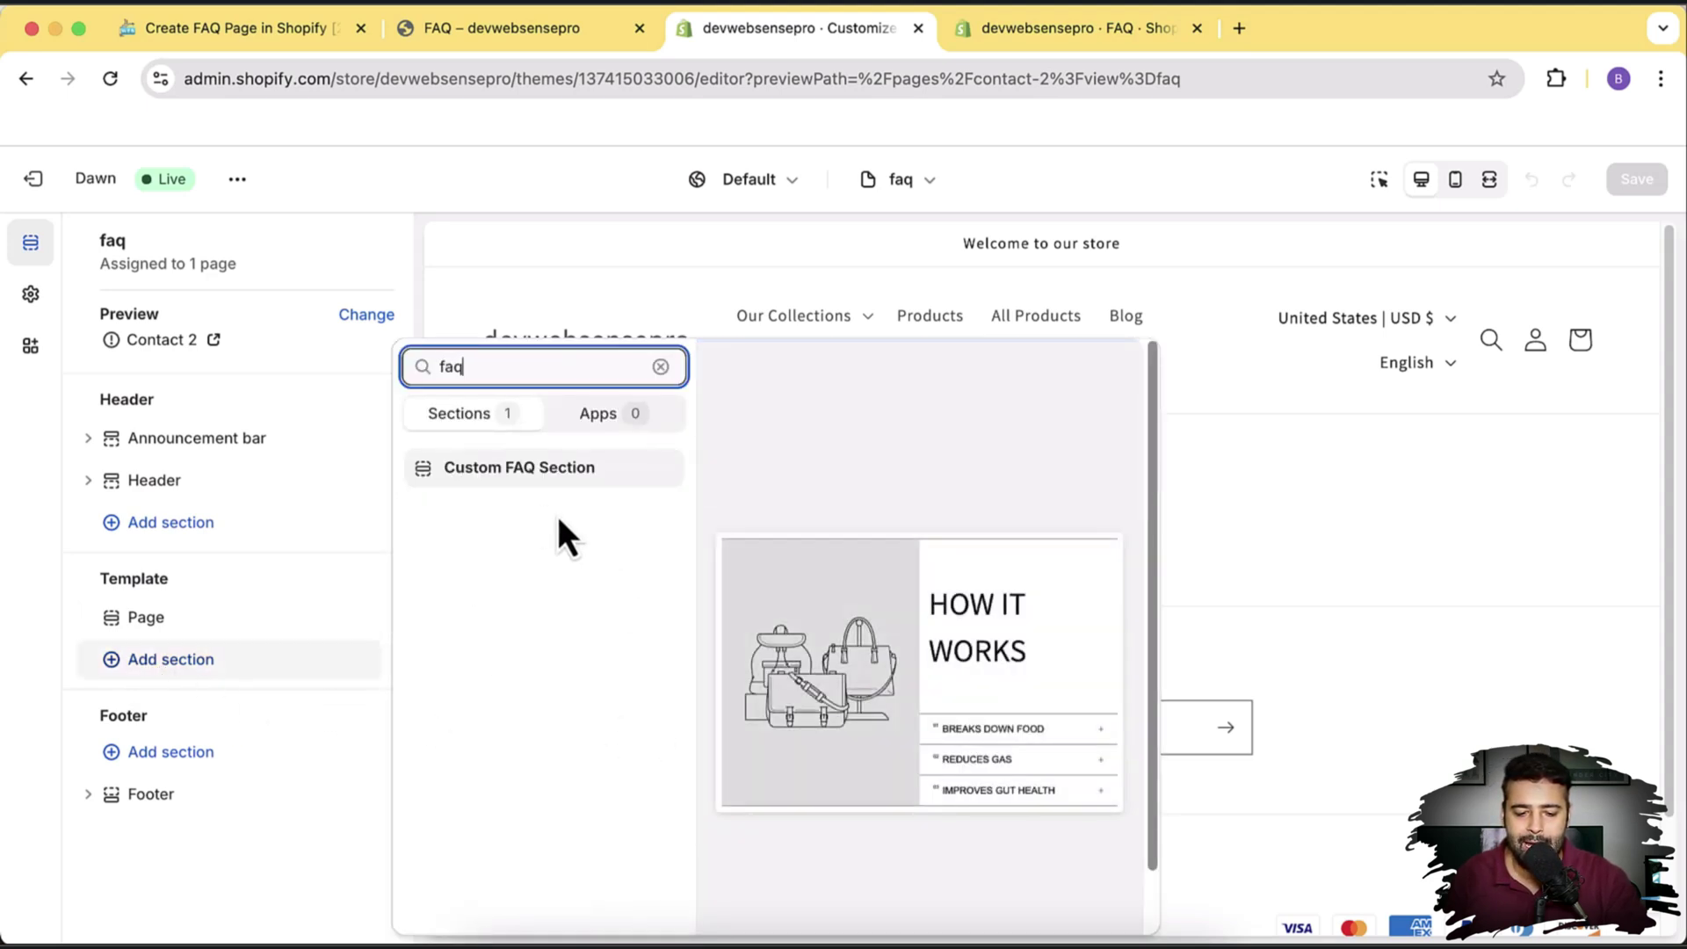
click(594, 470)
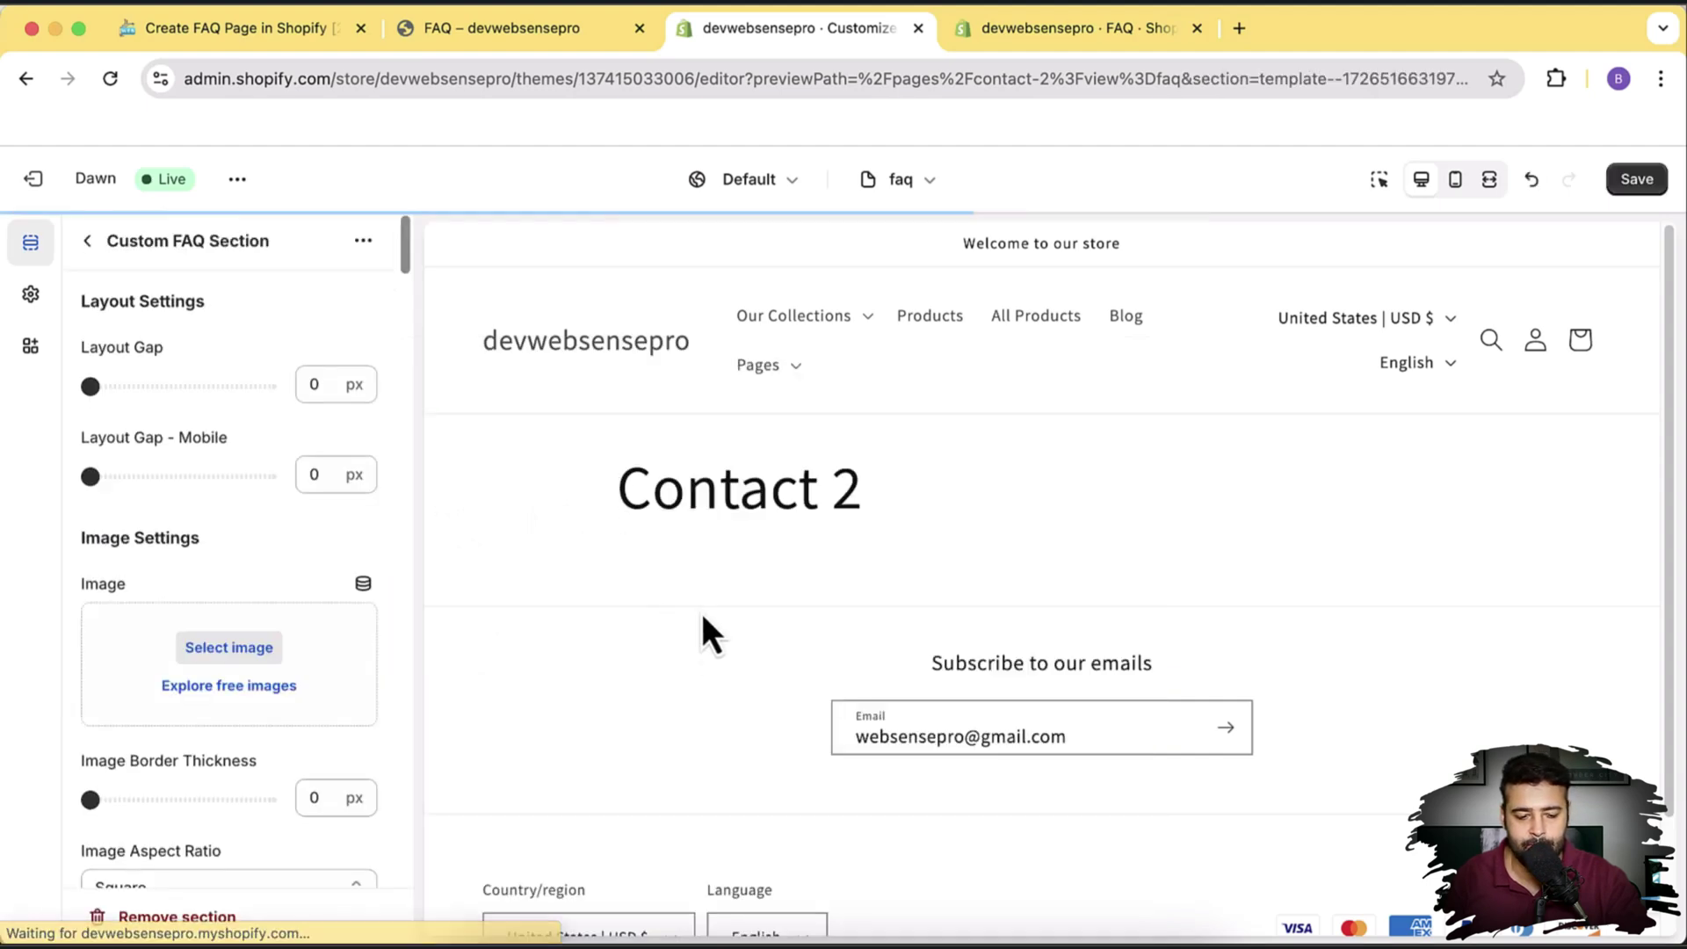
scroll(1367, 490, down, 5)
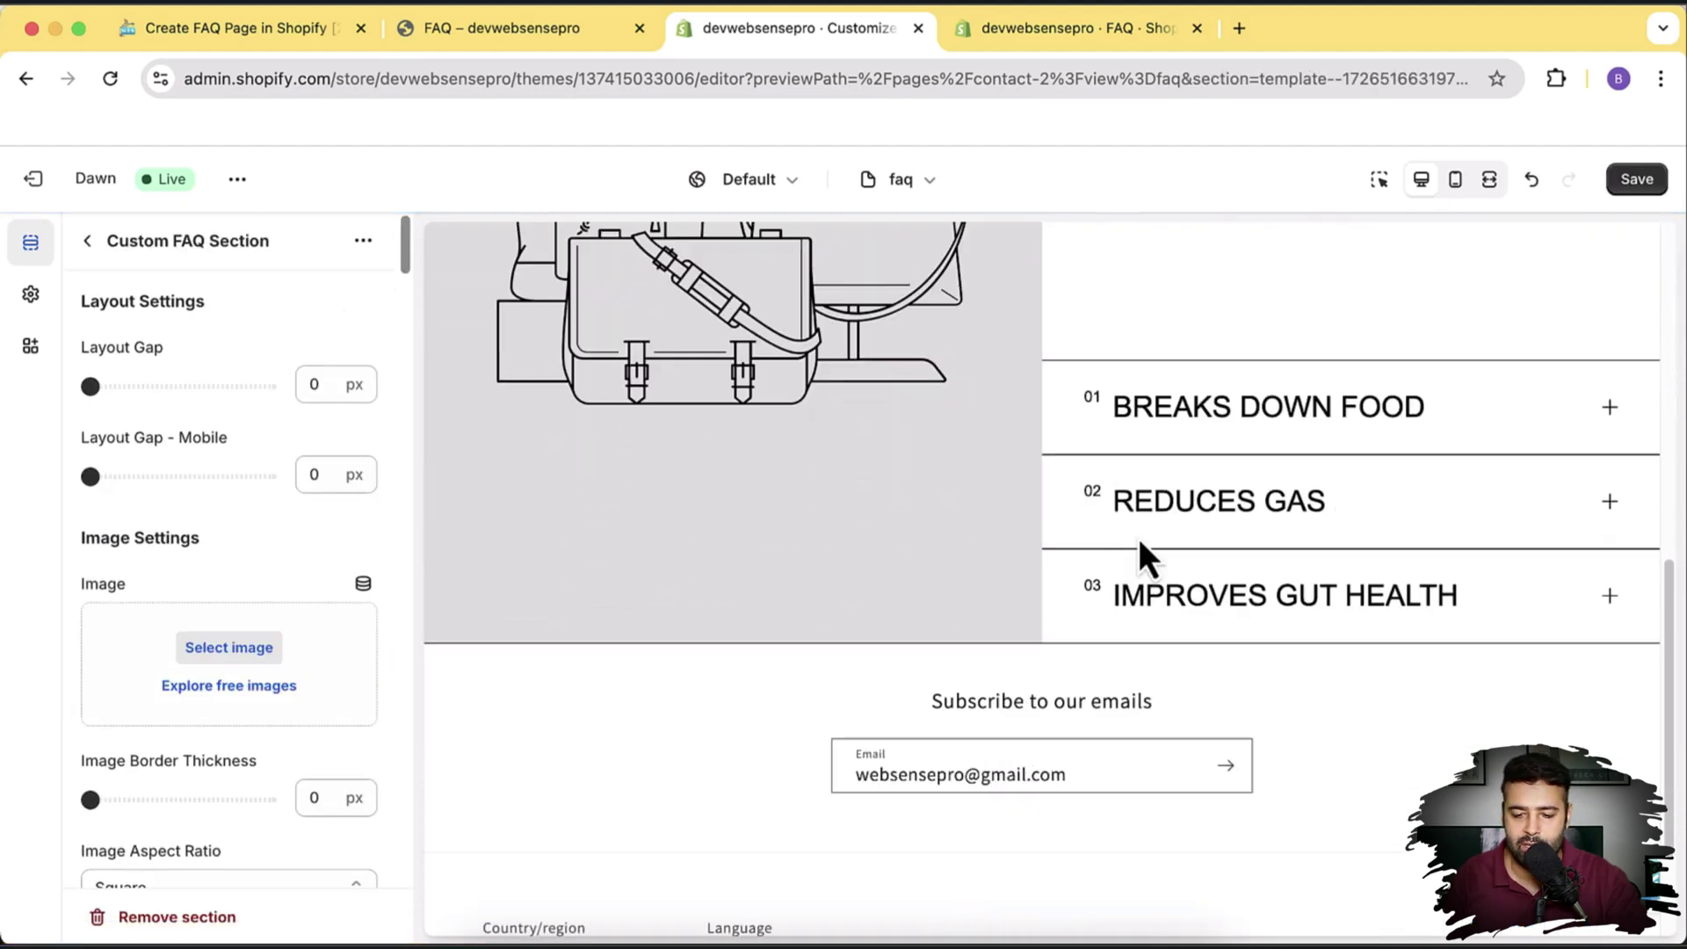
scroll(1140, 557, up, 6)
scroll(298, 395, down, 2)
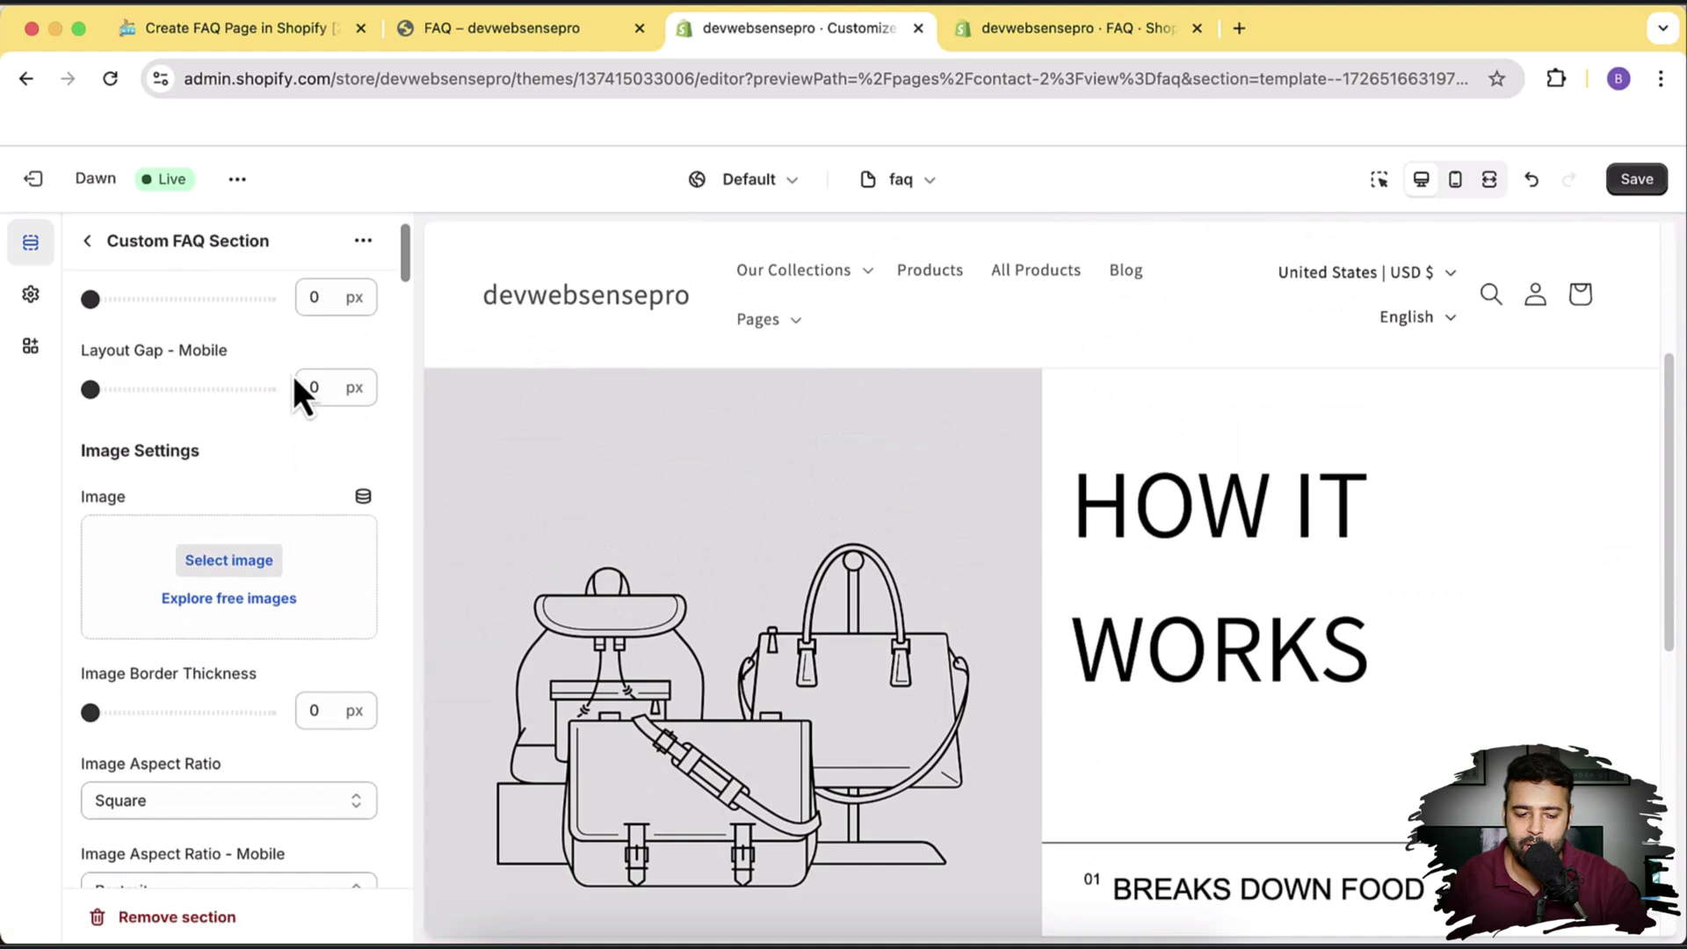
Step: Set the section's image to the pexels question-mark photo and save the template
click(279, 559)
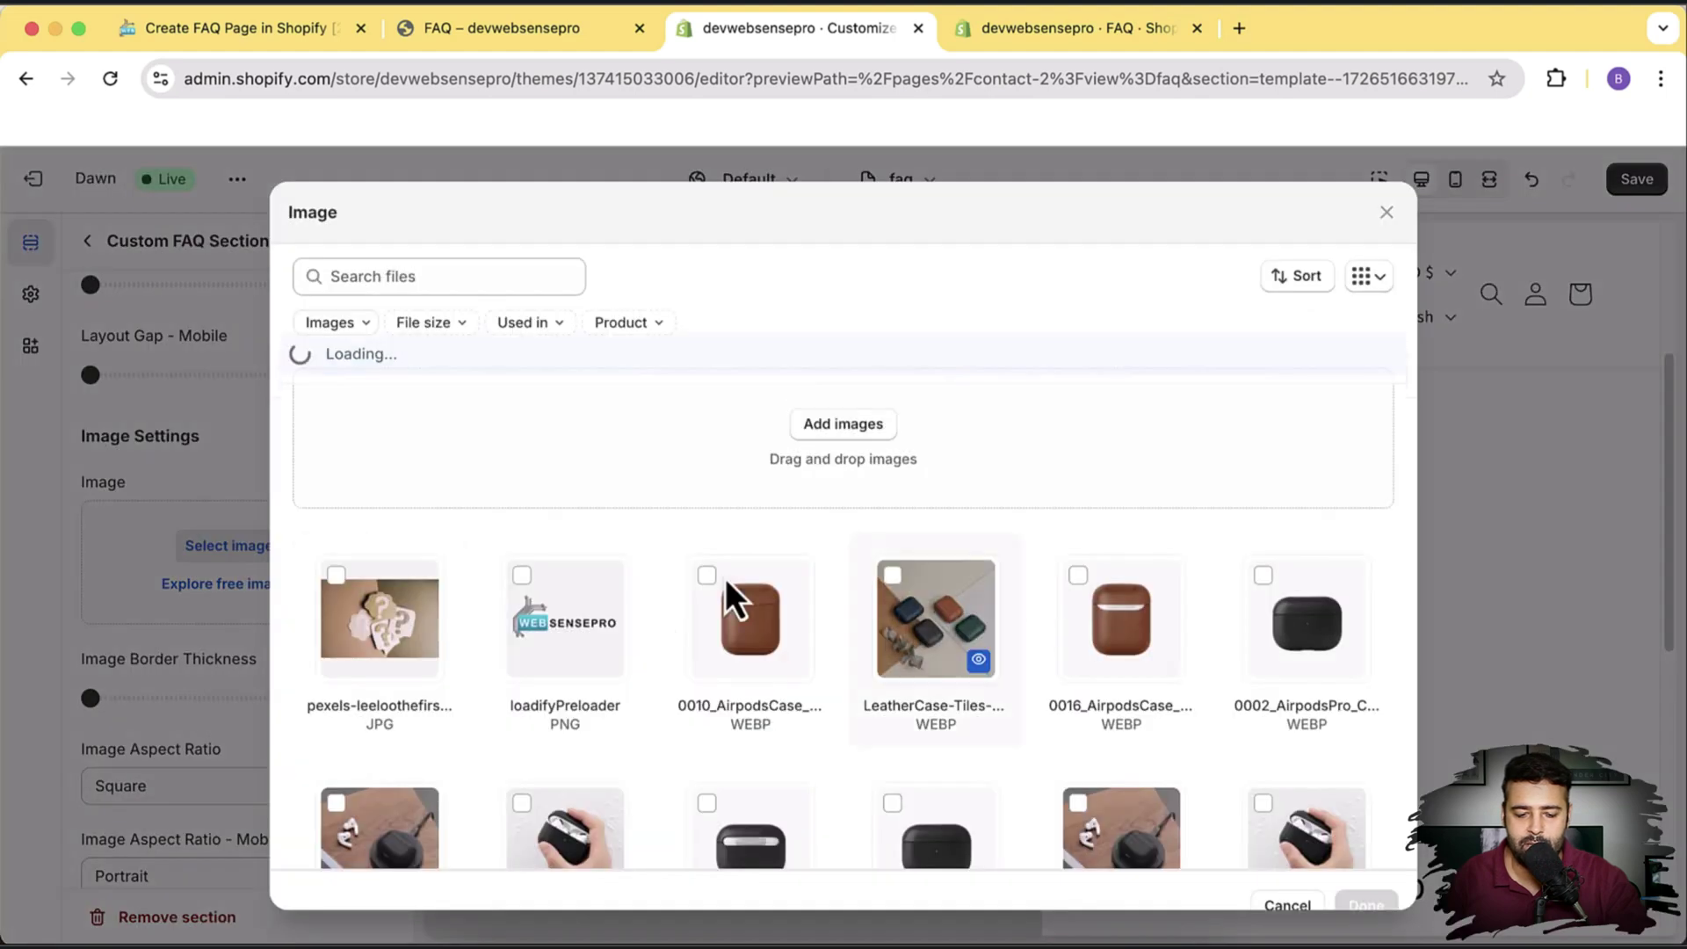
click(335, 578)
click(1366, 907)
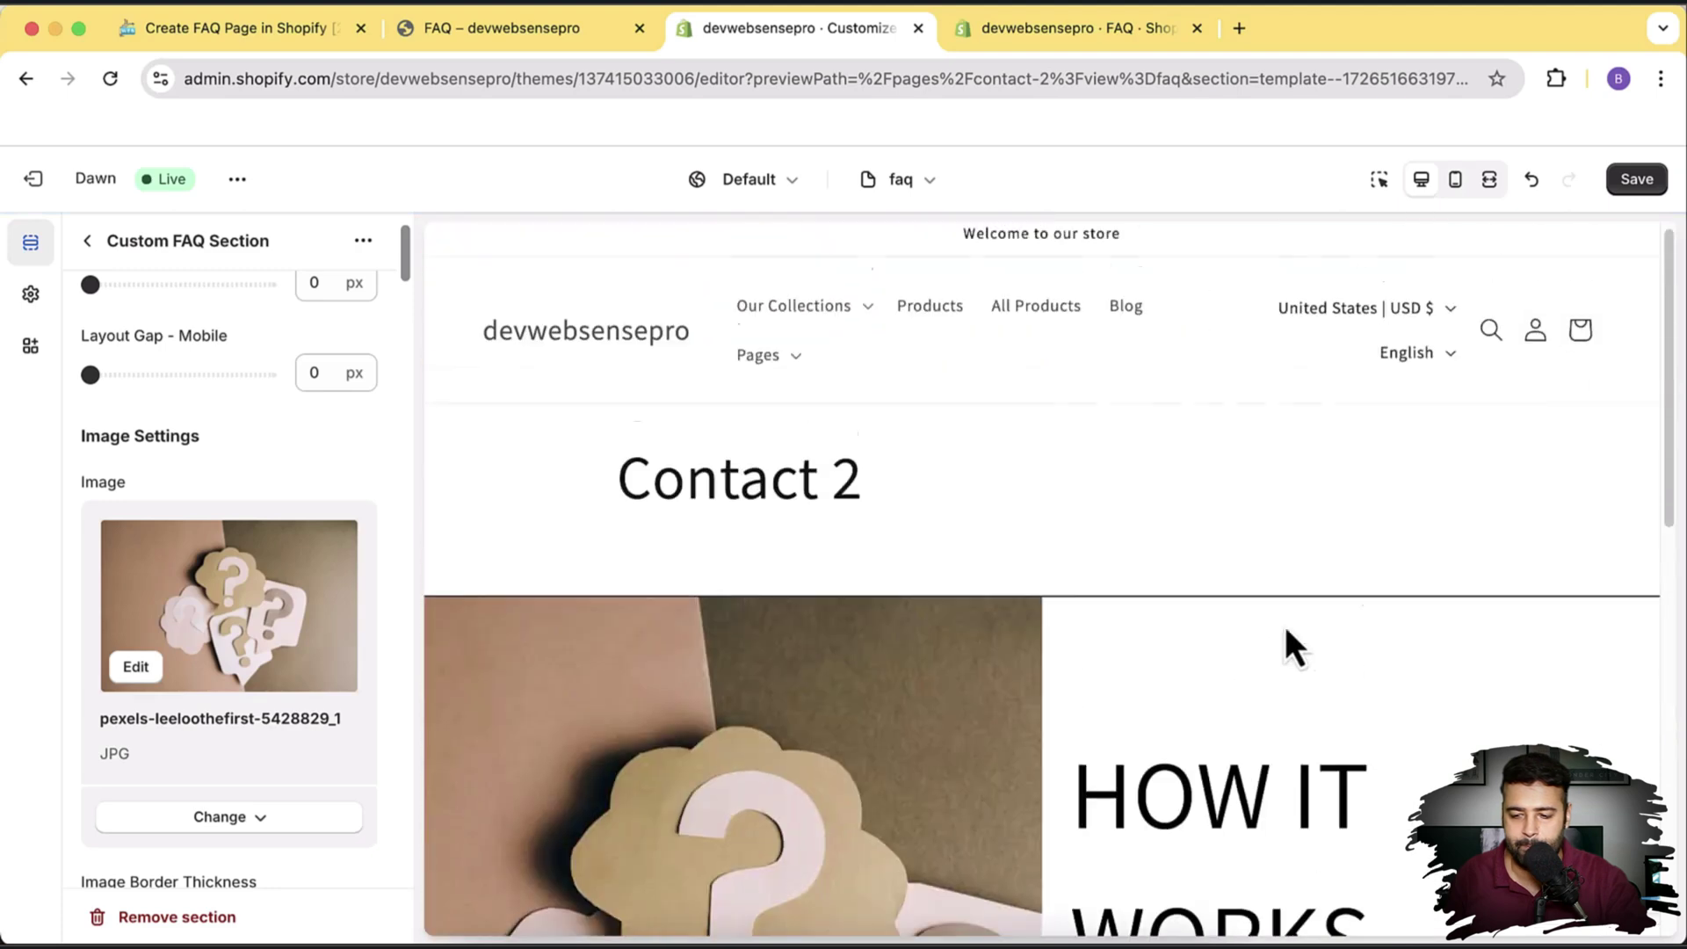
click(1639, 191)
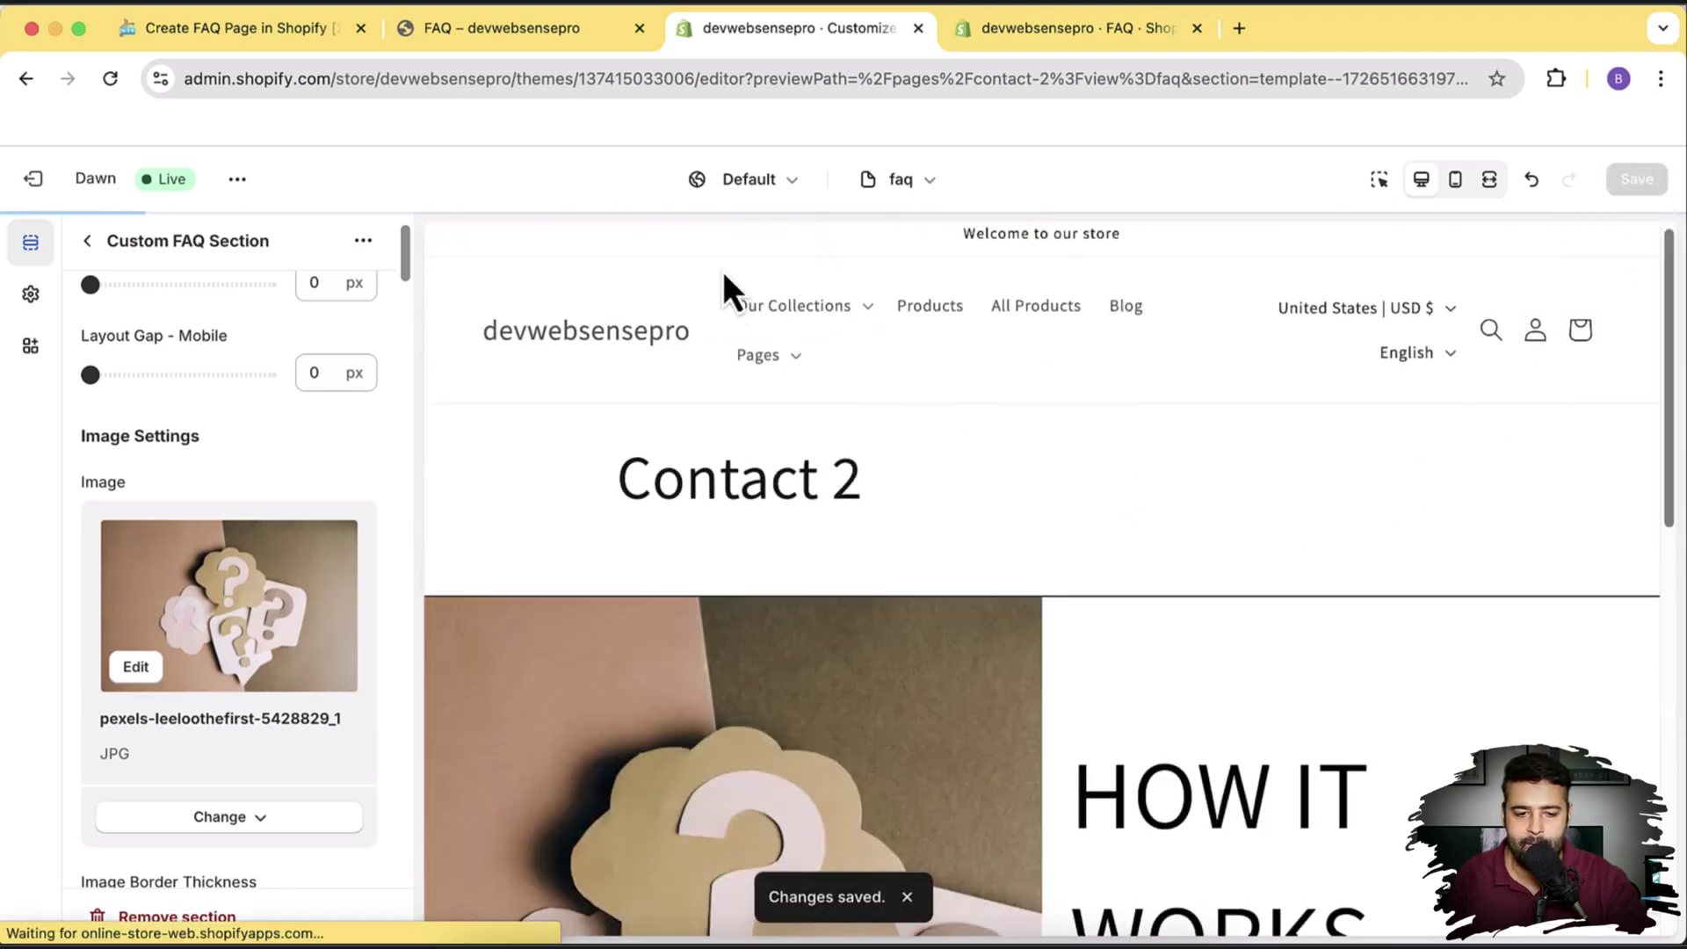
click(496, 36)
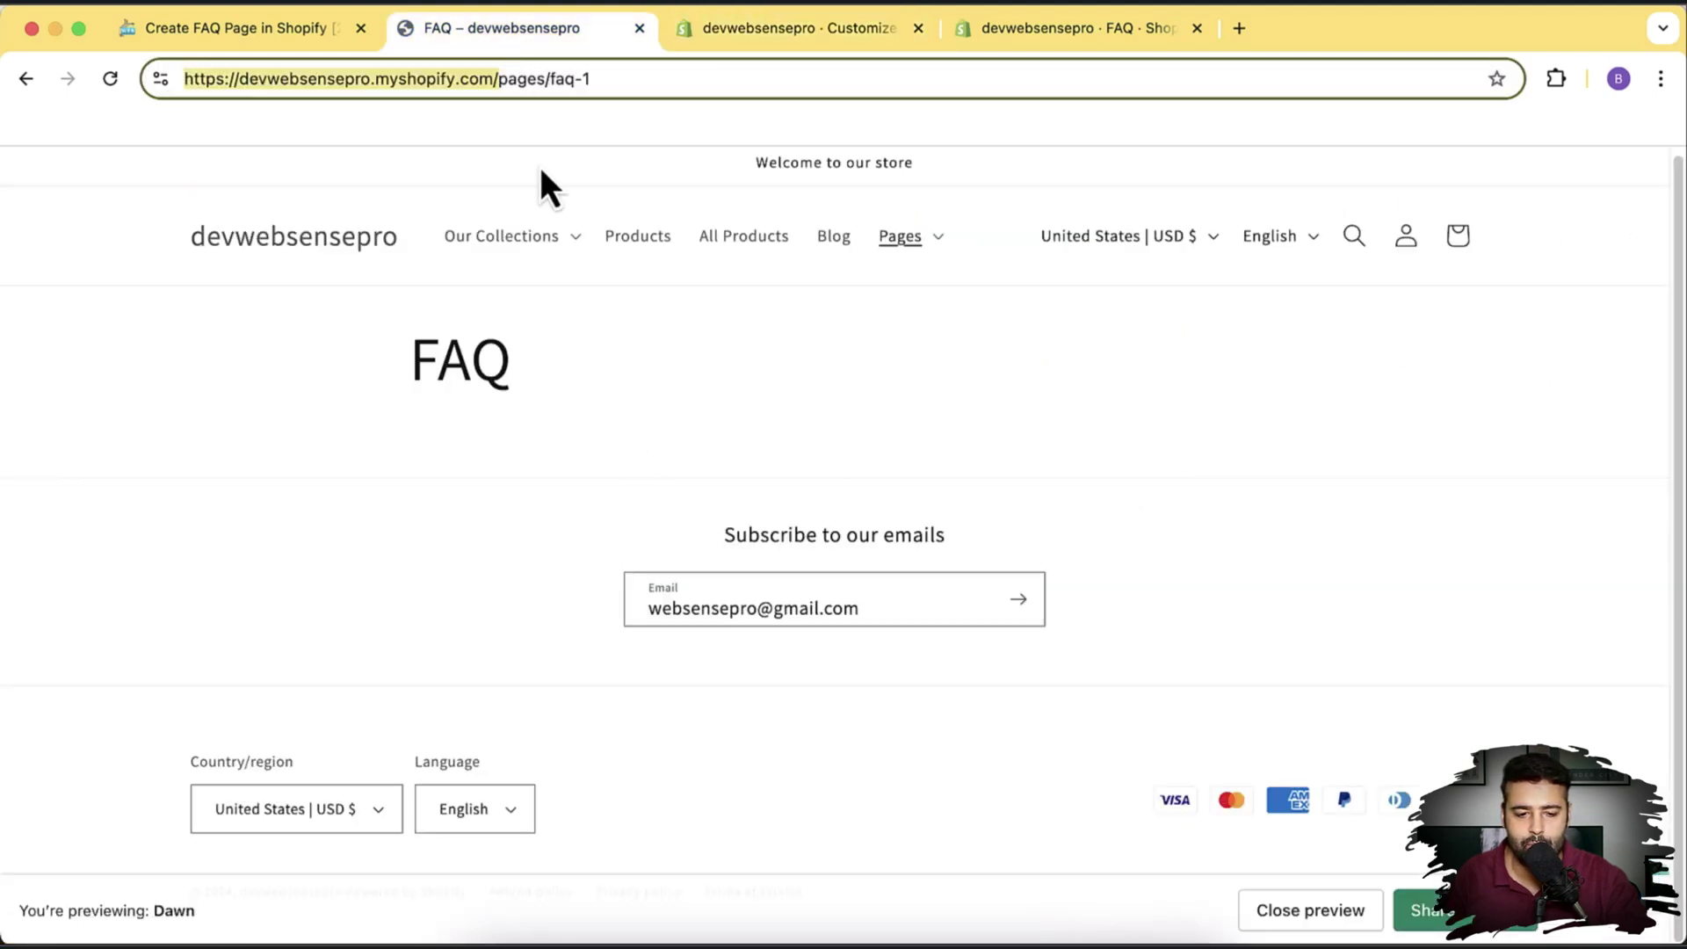
Step: On the live storefront, go from the home page to the FAQ page
click(251, 239)
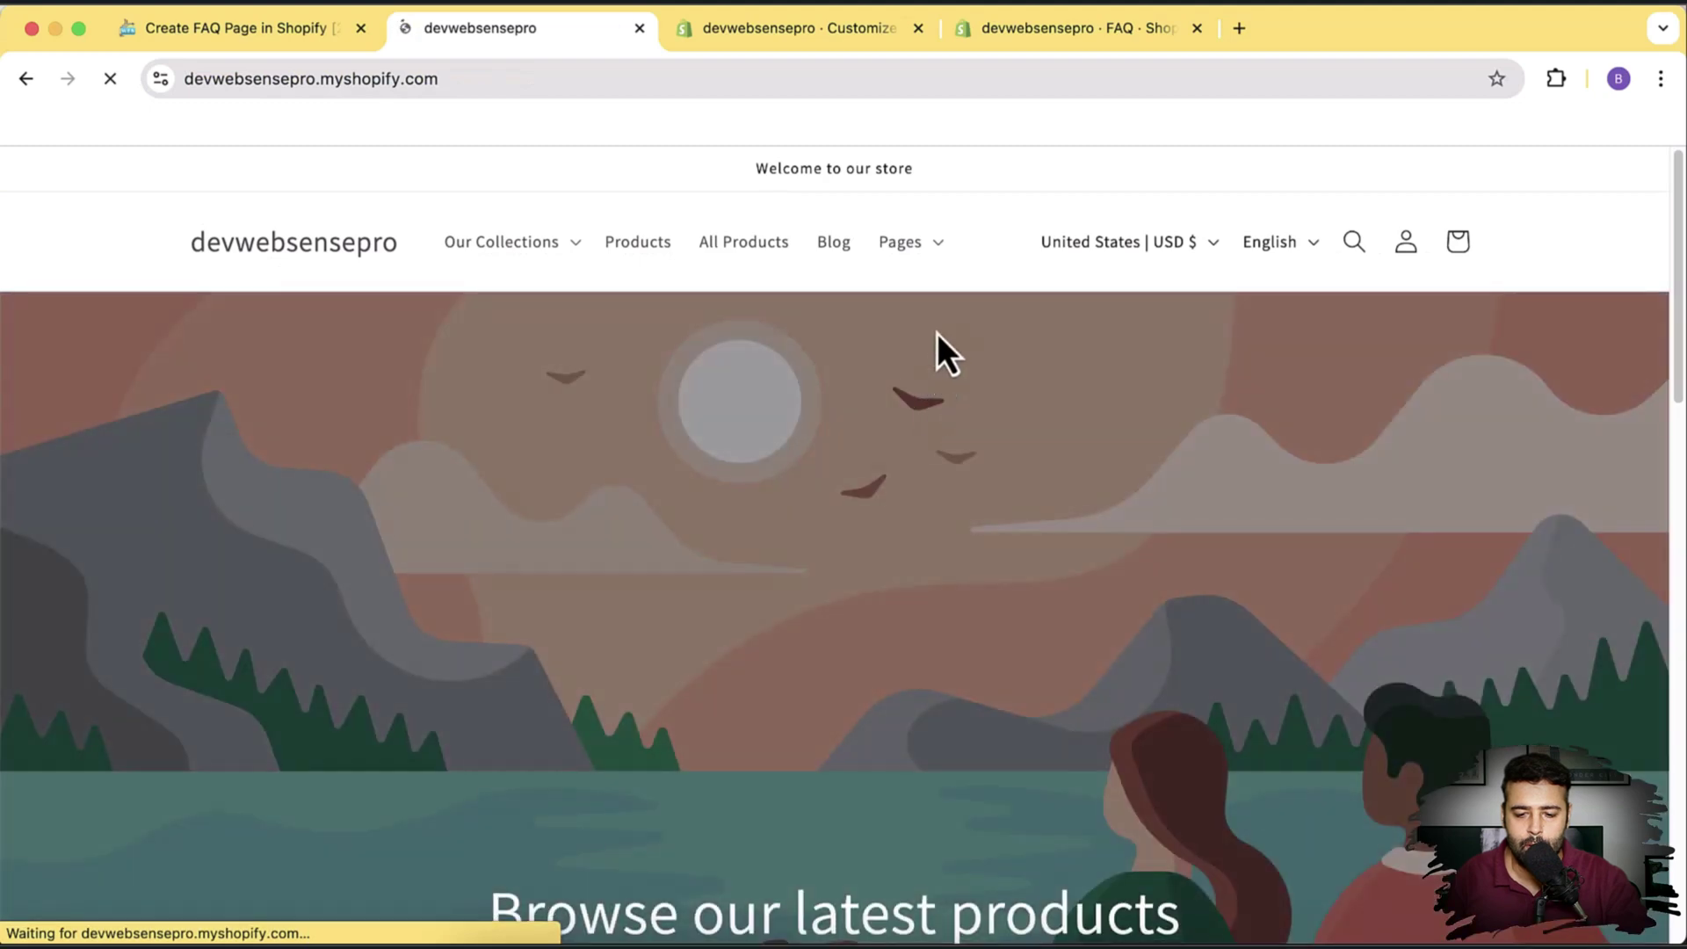
click(936, 256)
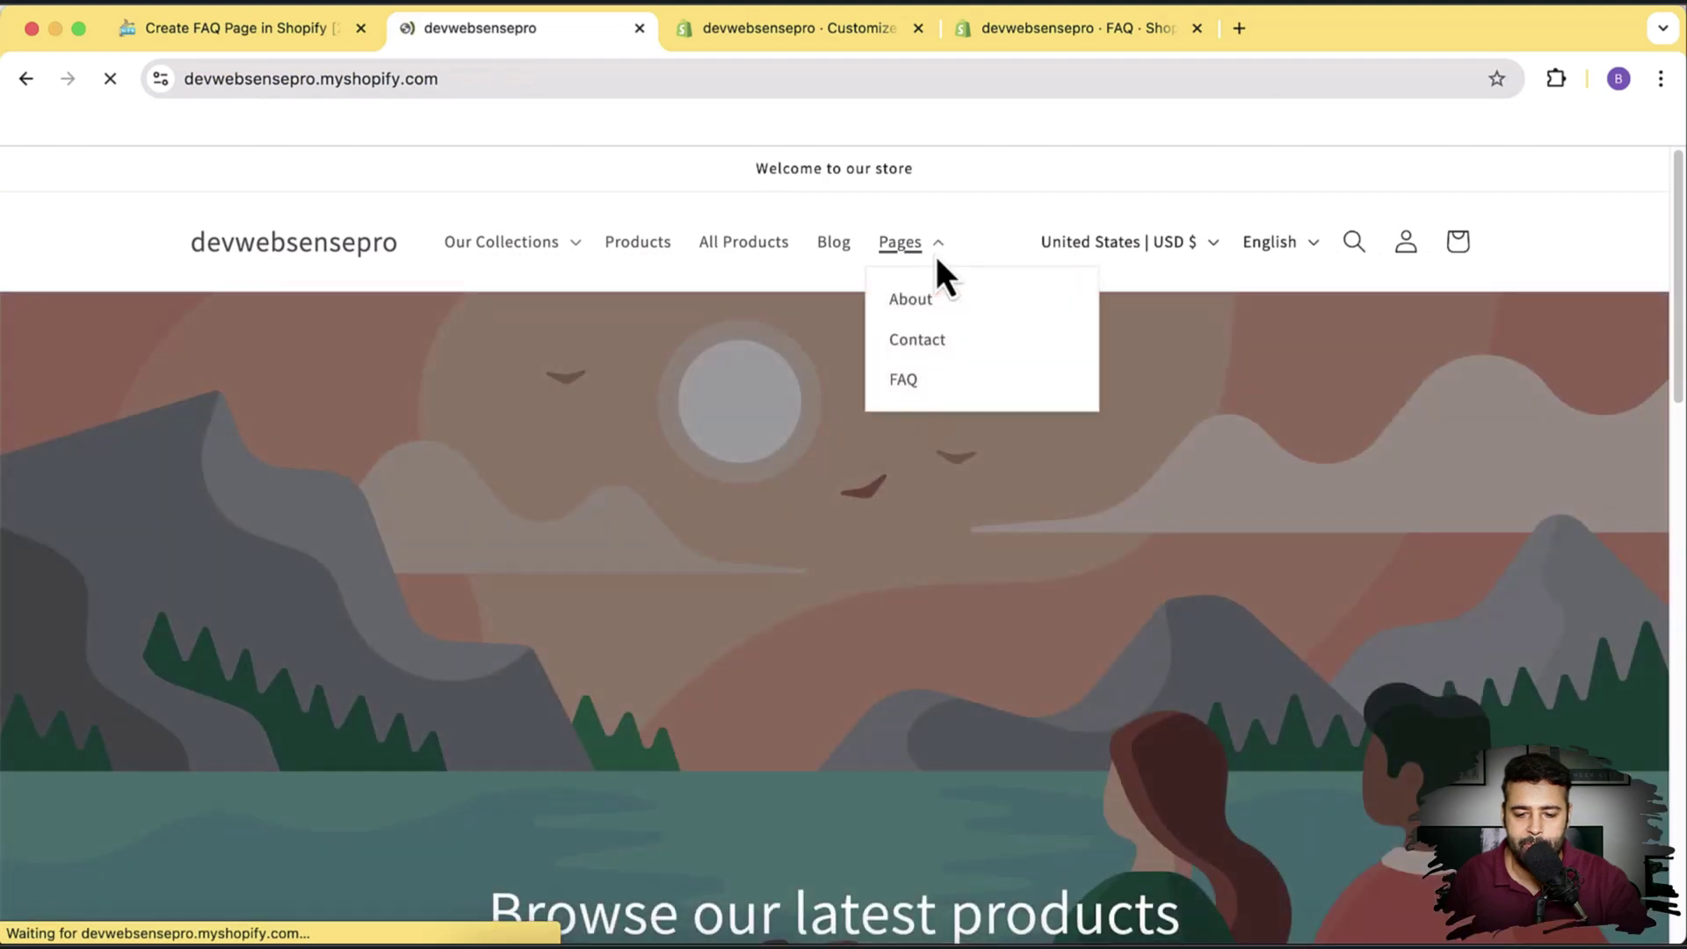
click(905, 386)
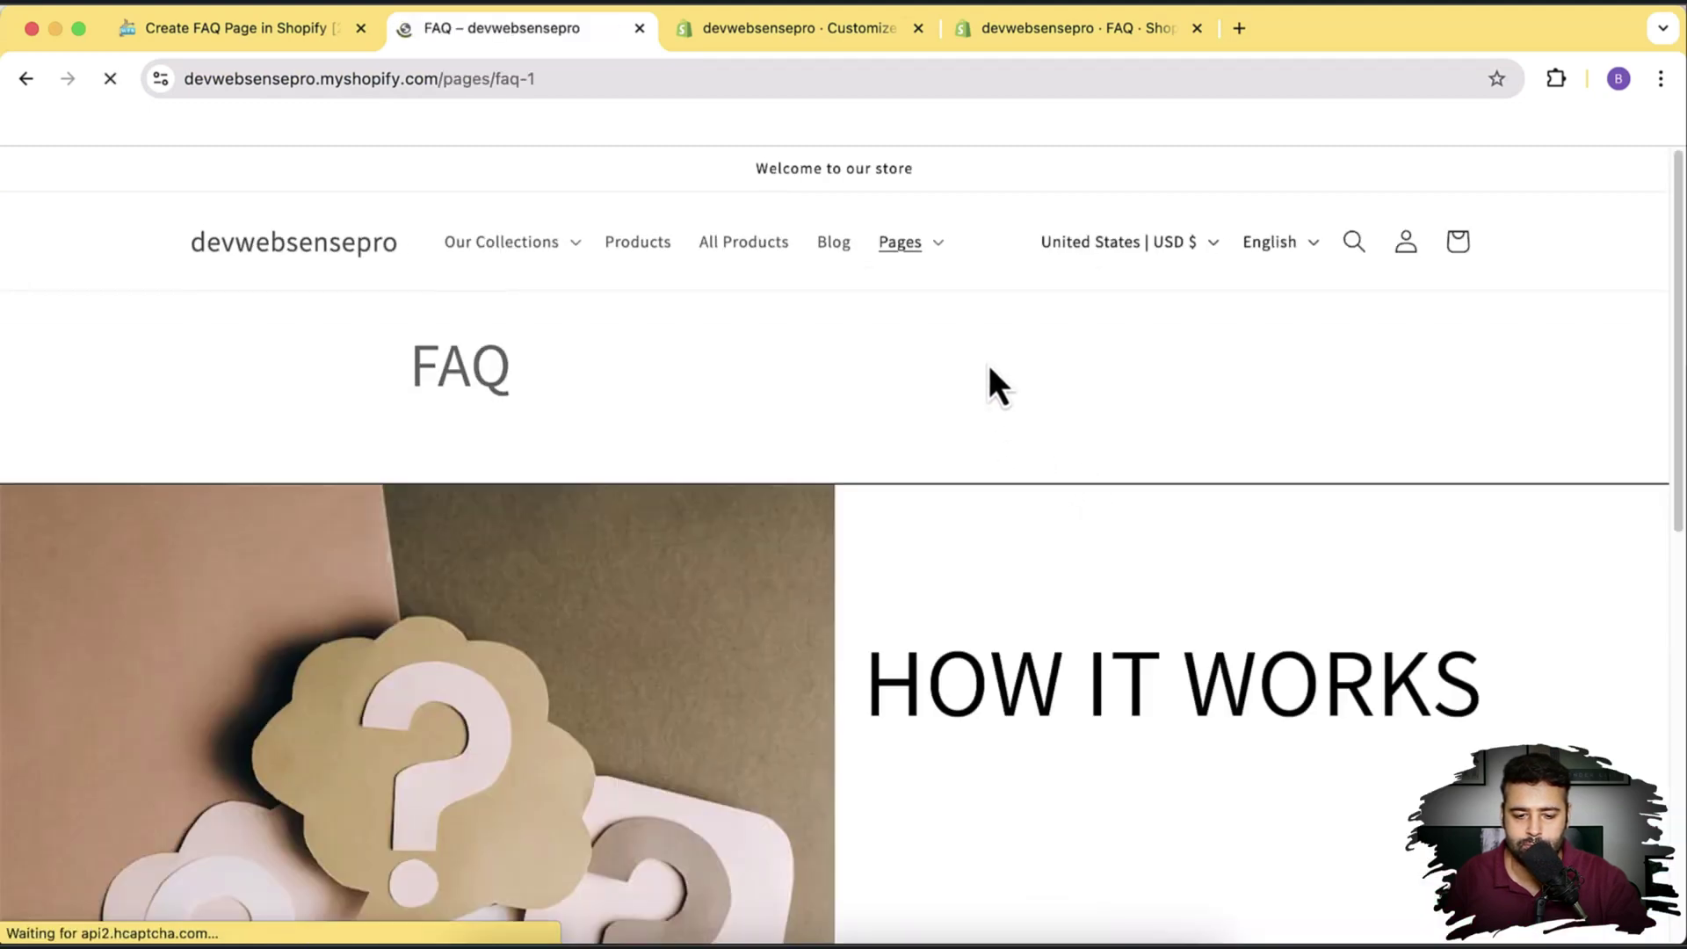
scroll(991, 366, down, 2)
scroll(1098, 342, down, 6)
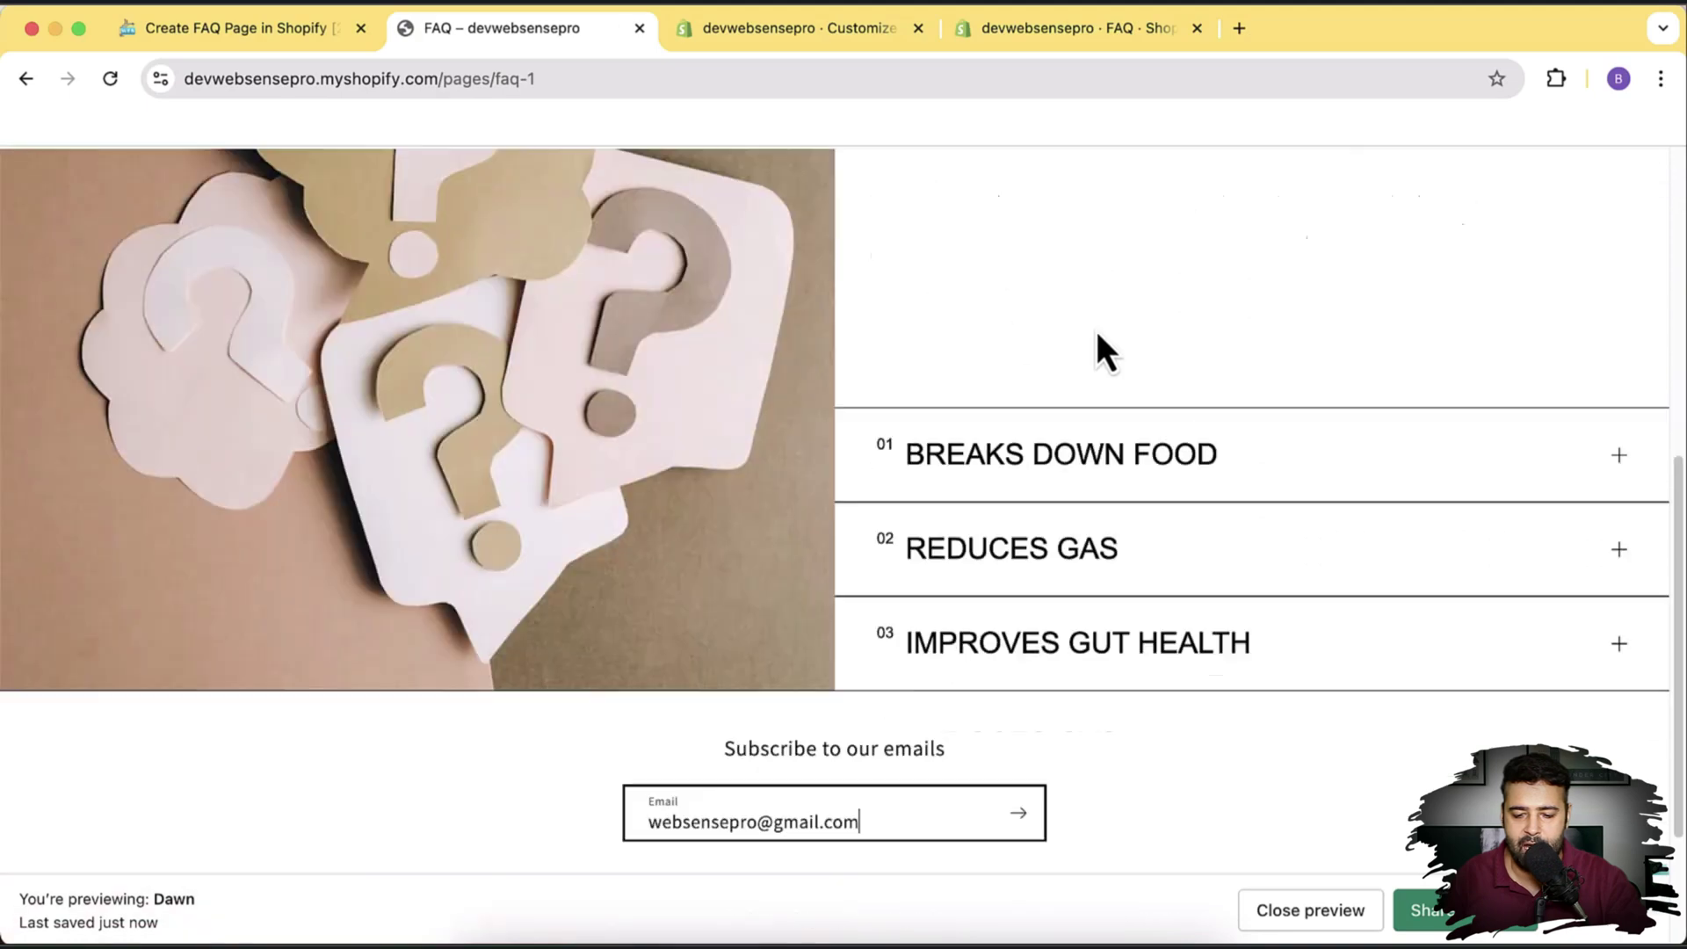
Step: Toggle the BREAKS DOWN FOOD, REDUCES GAS and IMPROVES GUT HEALTH answers, then return to the editor
click(1637, 429)
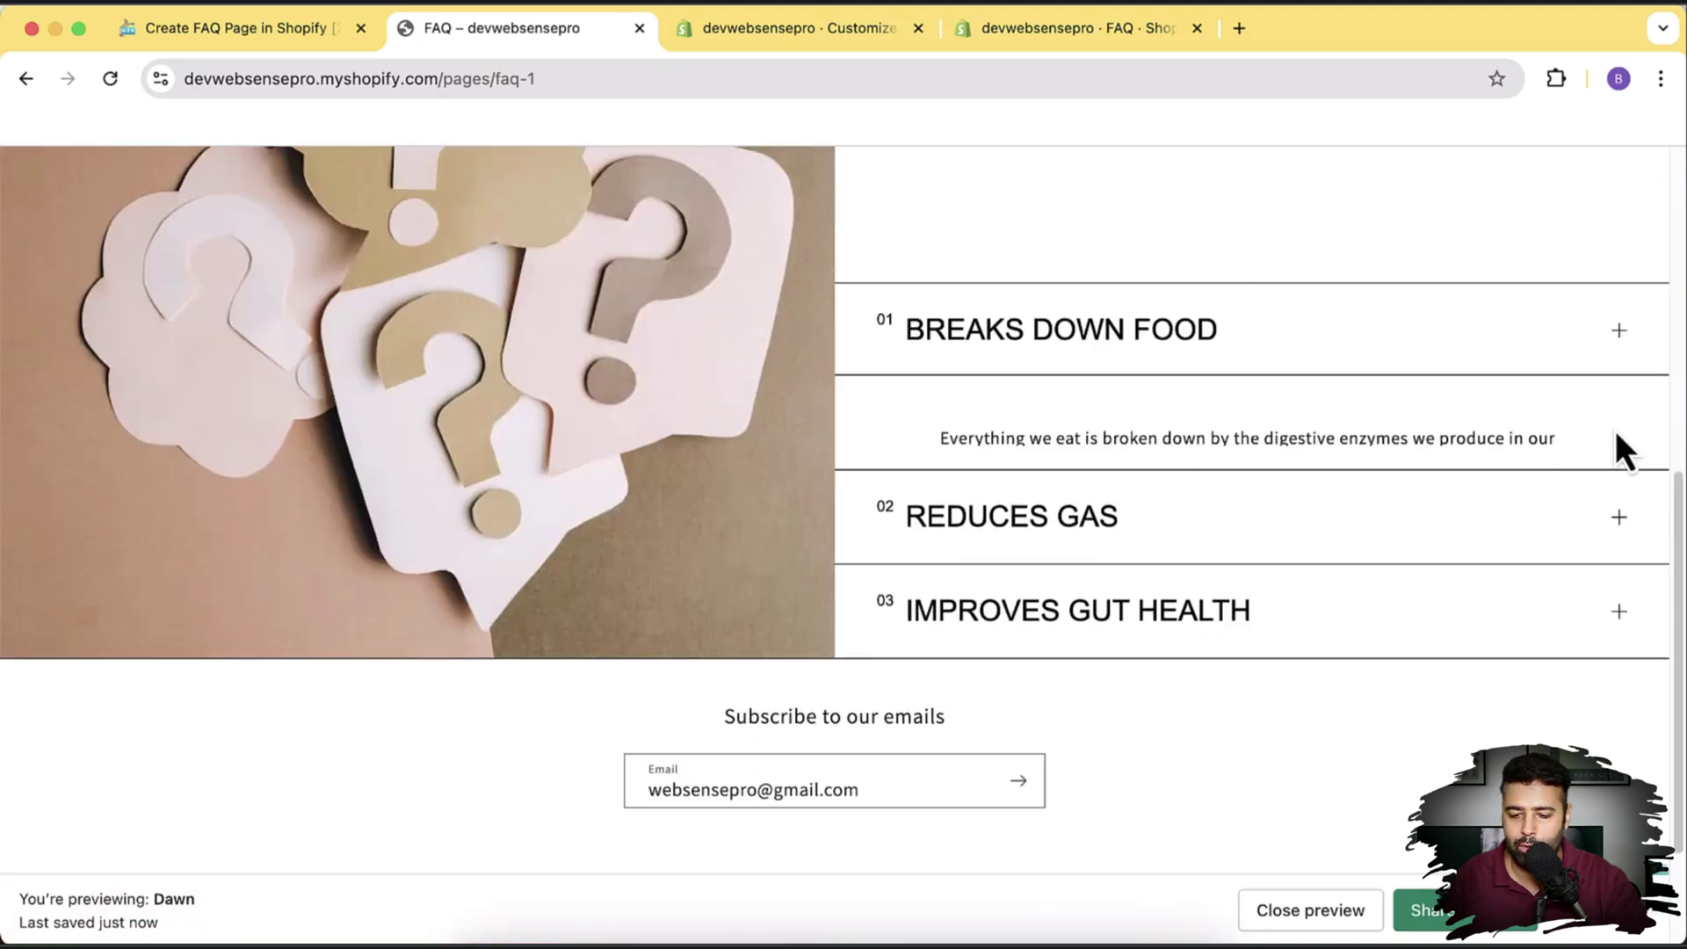
click(1619, 268)
click(1615, 522)
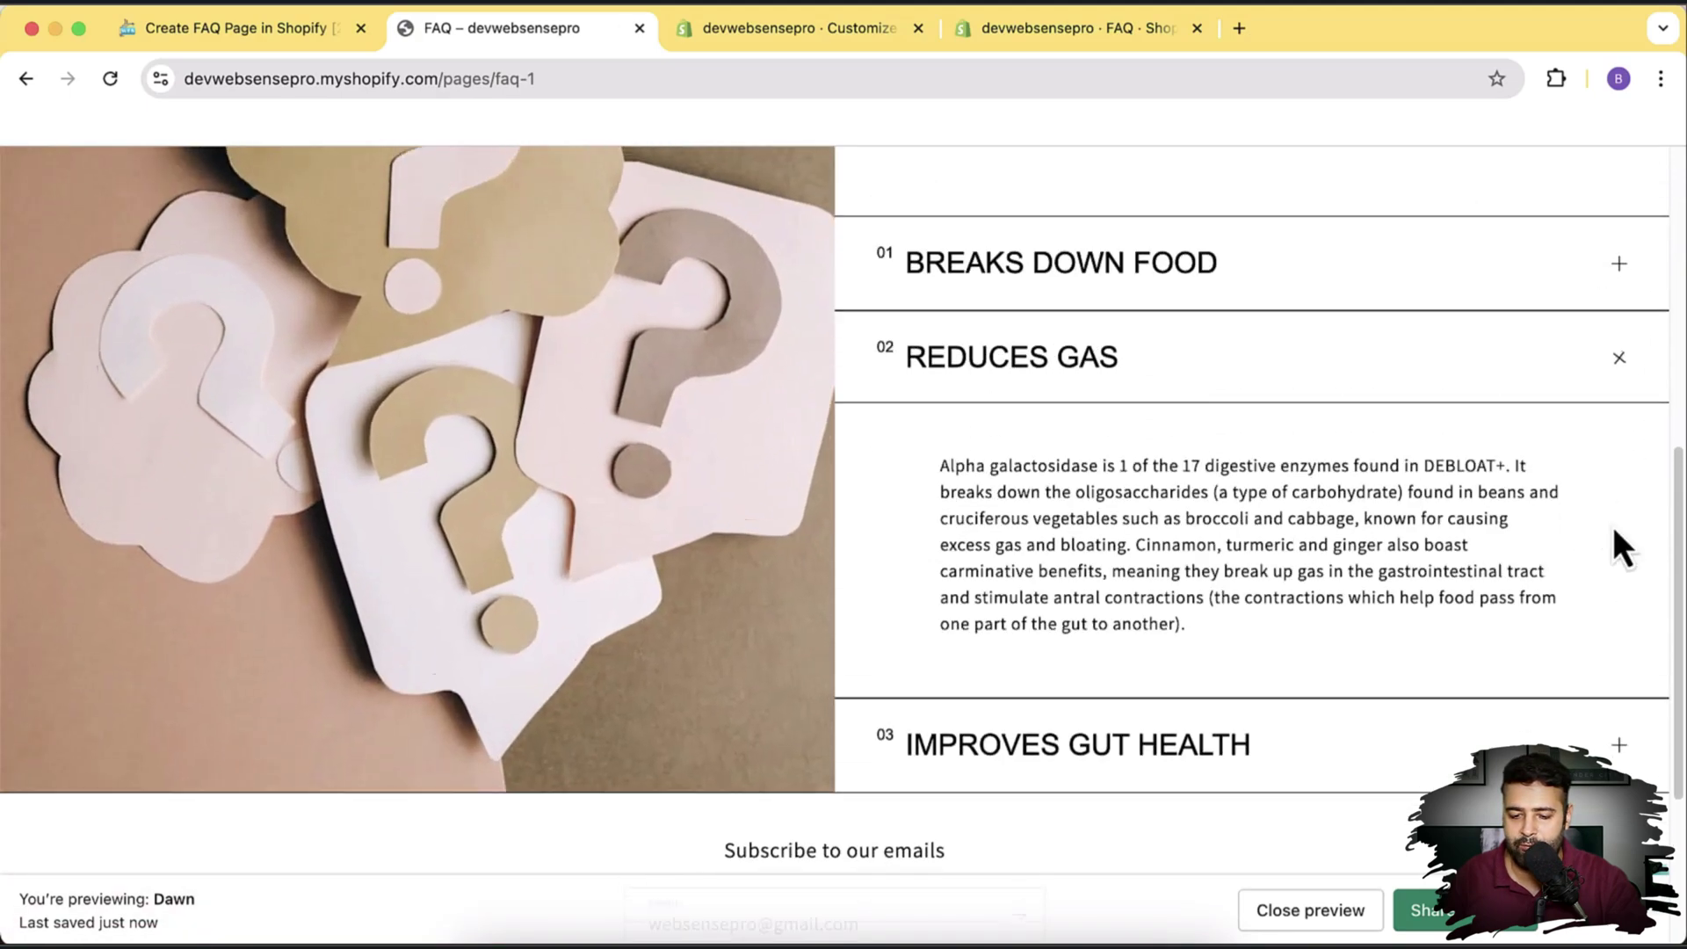
click(1607, 376)
click(1619, 612)
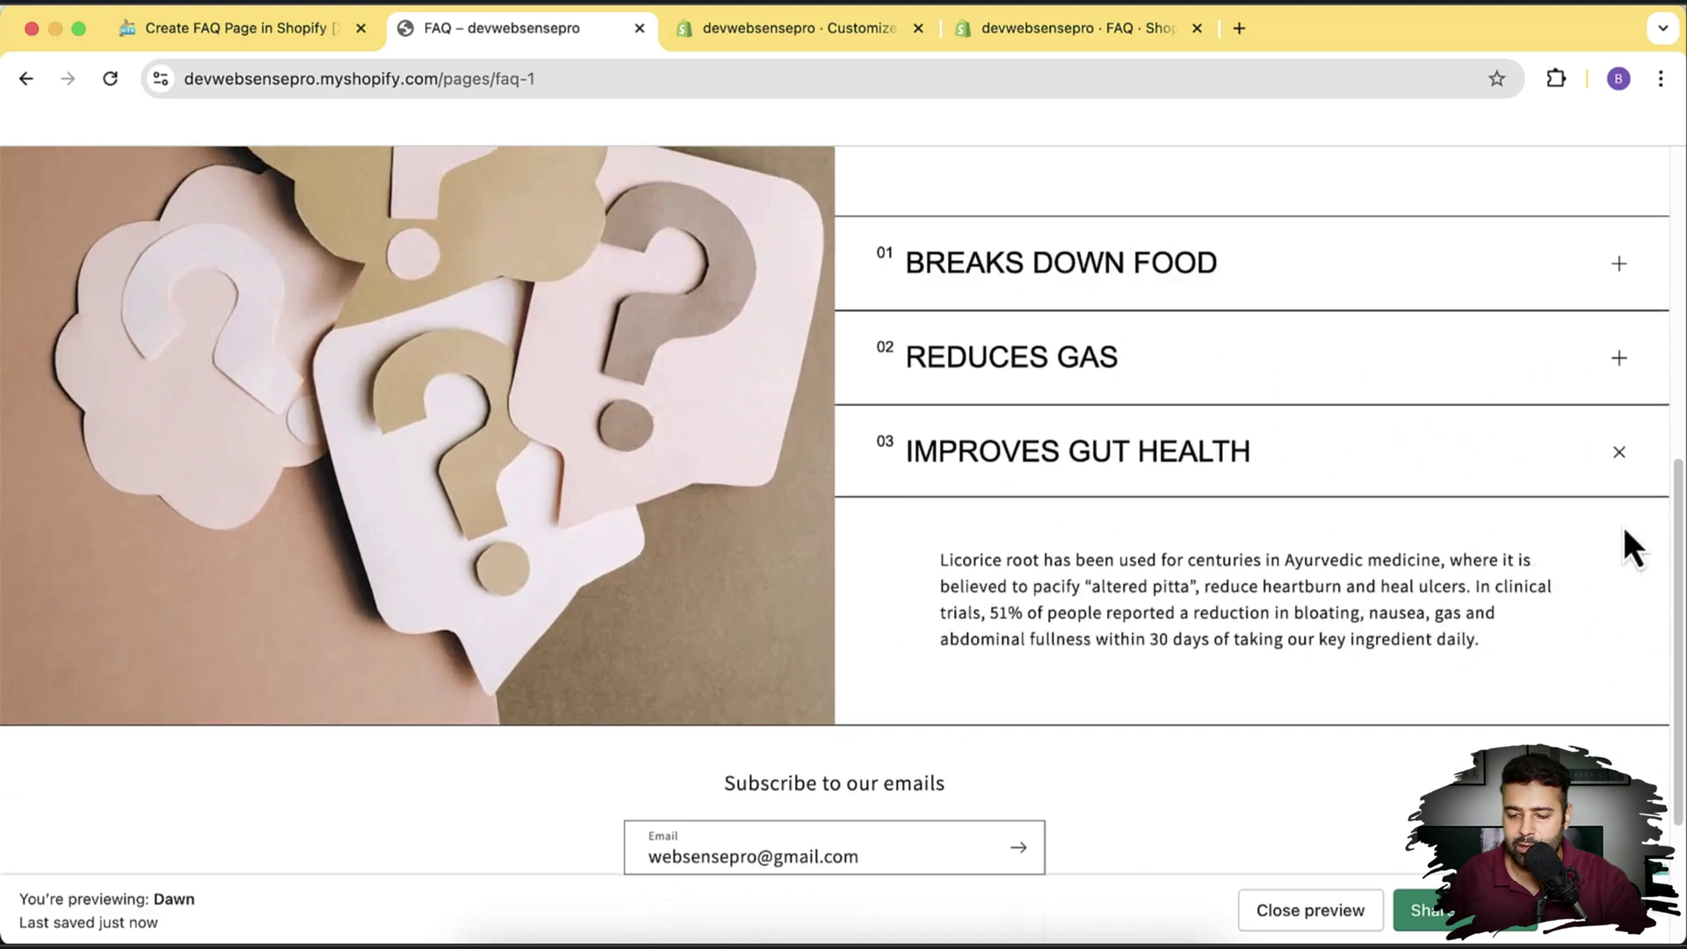
scroll(1321, 430, up, 6)
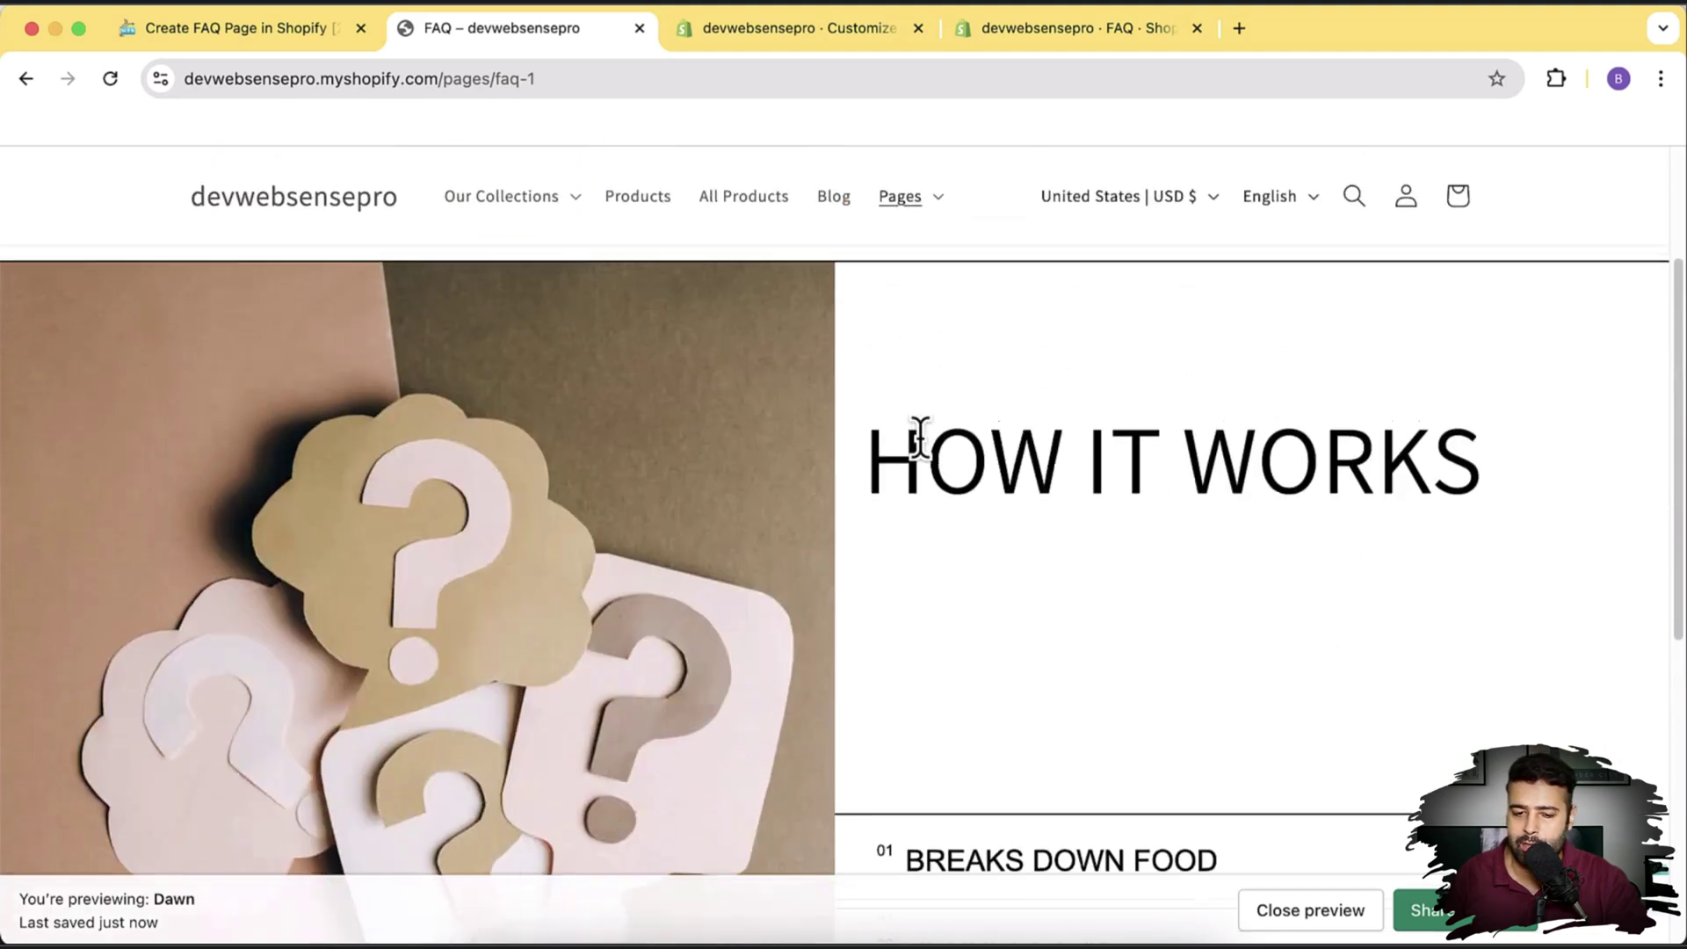
scroll(918, 439, up, 3)
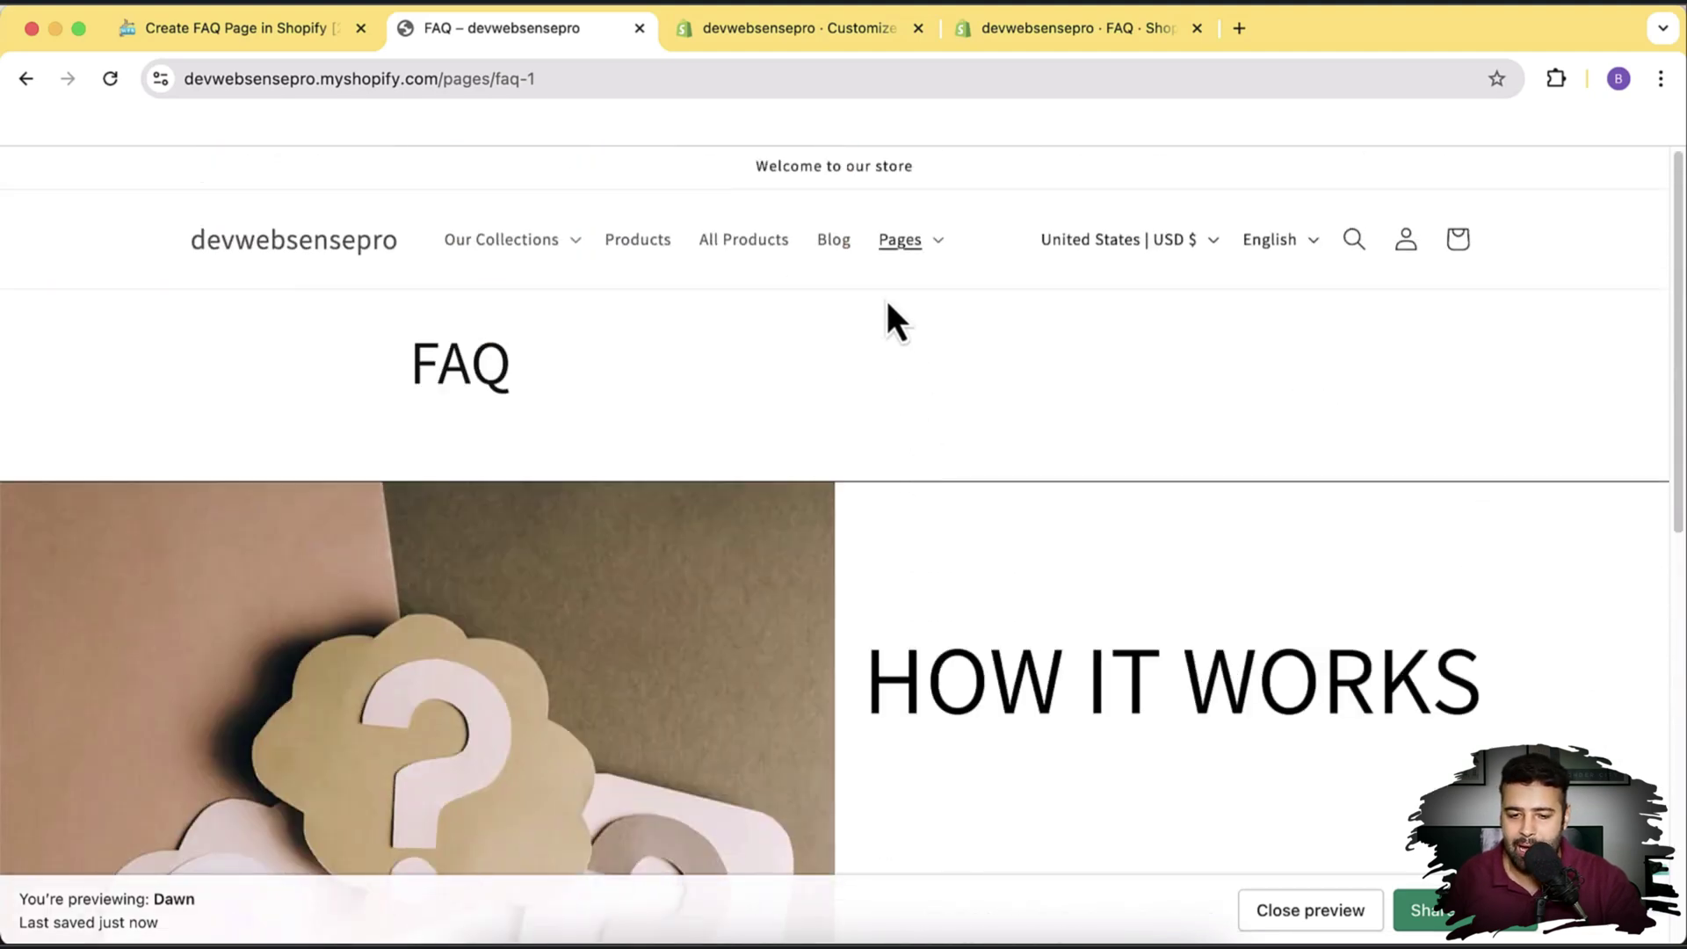
click(763, 44)
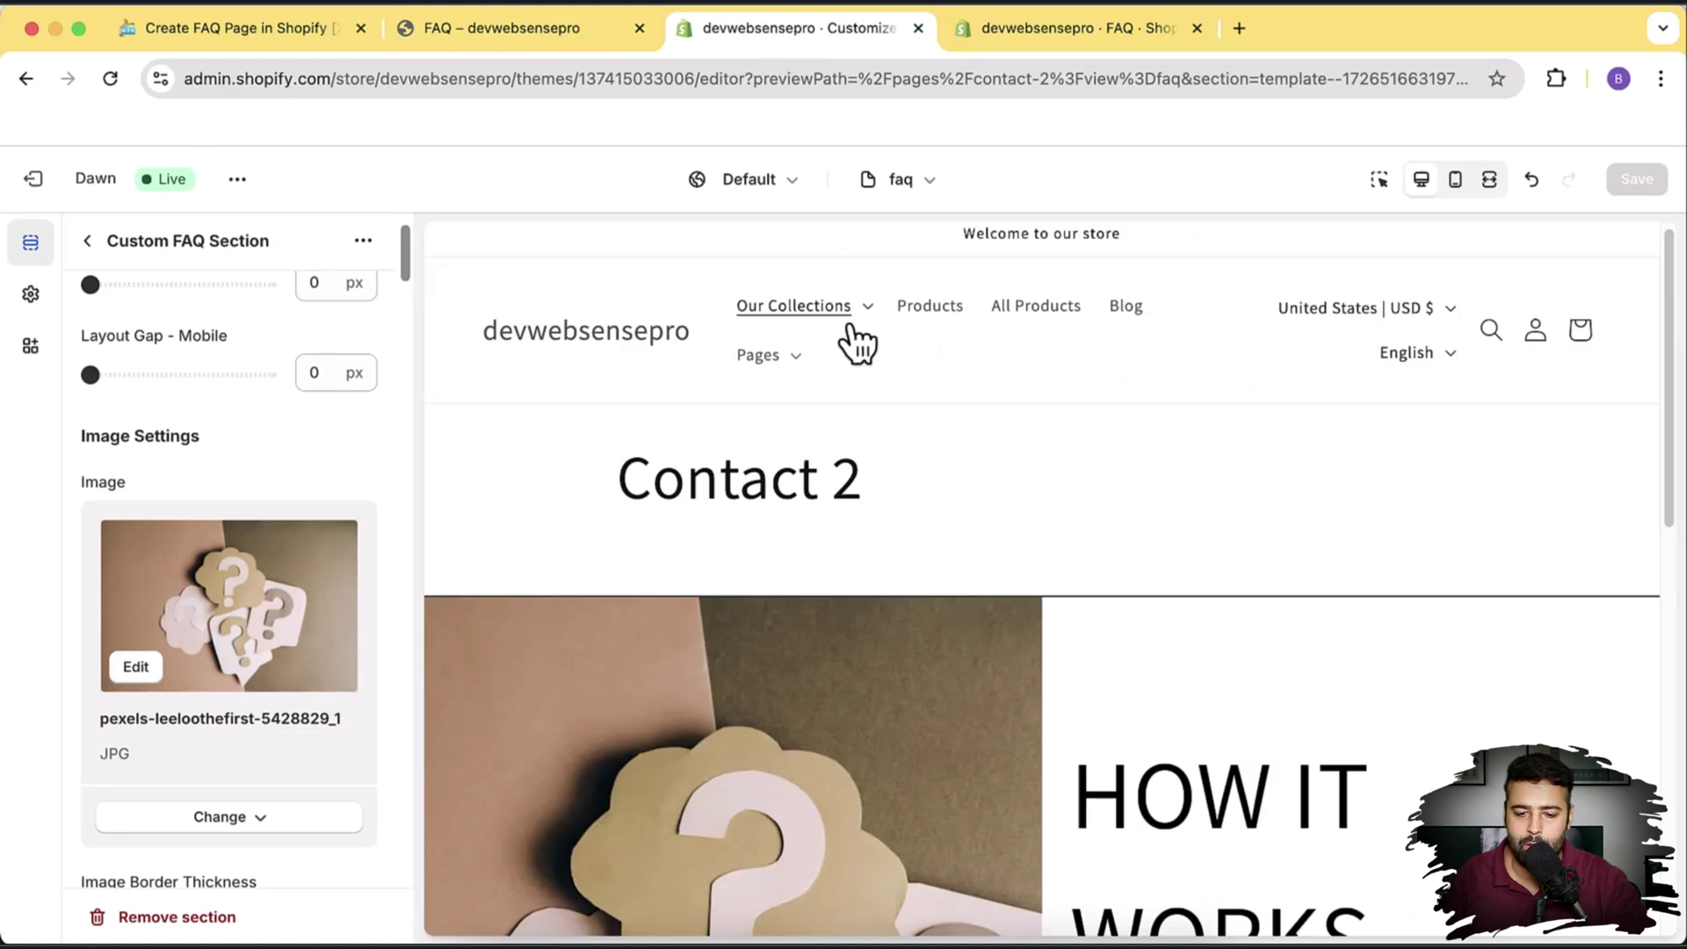
Step: Switch the theme editor to the Home page template
scroll(295, 441, up, 2)
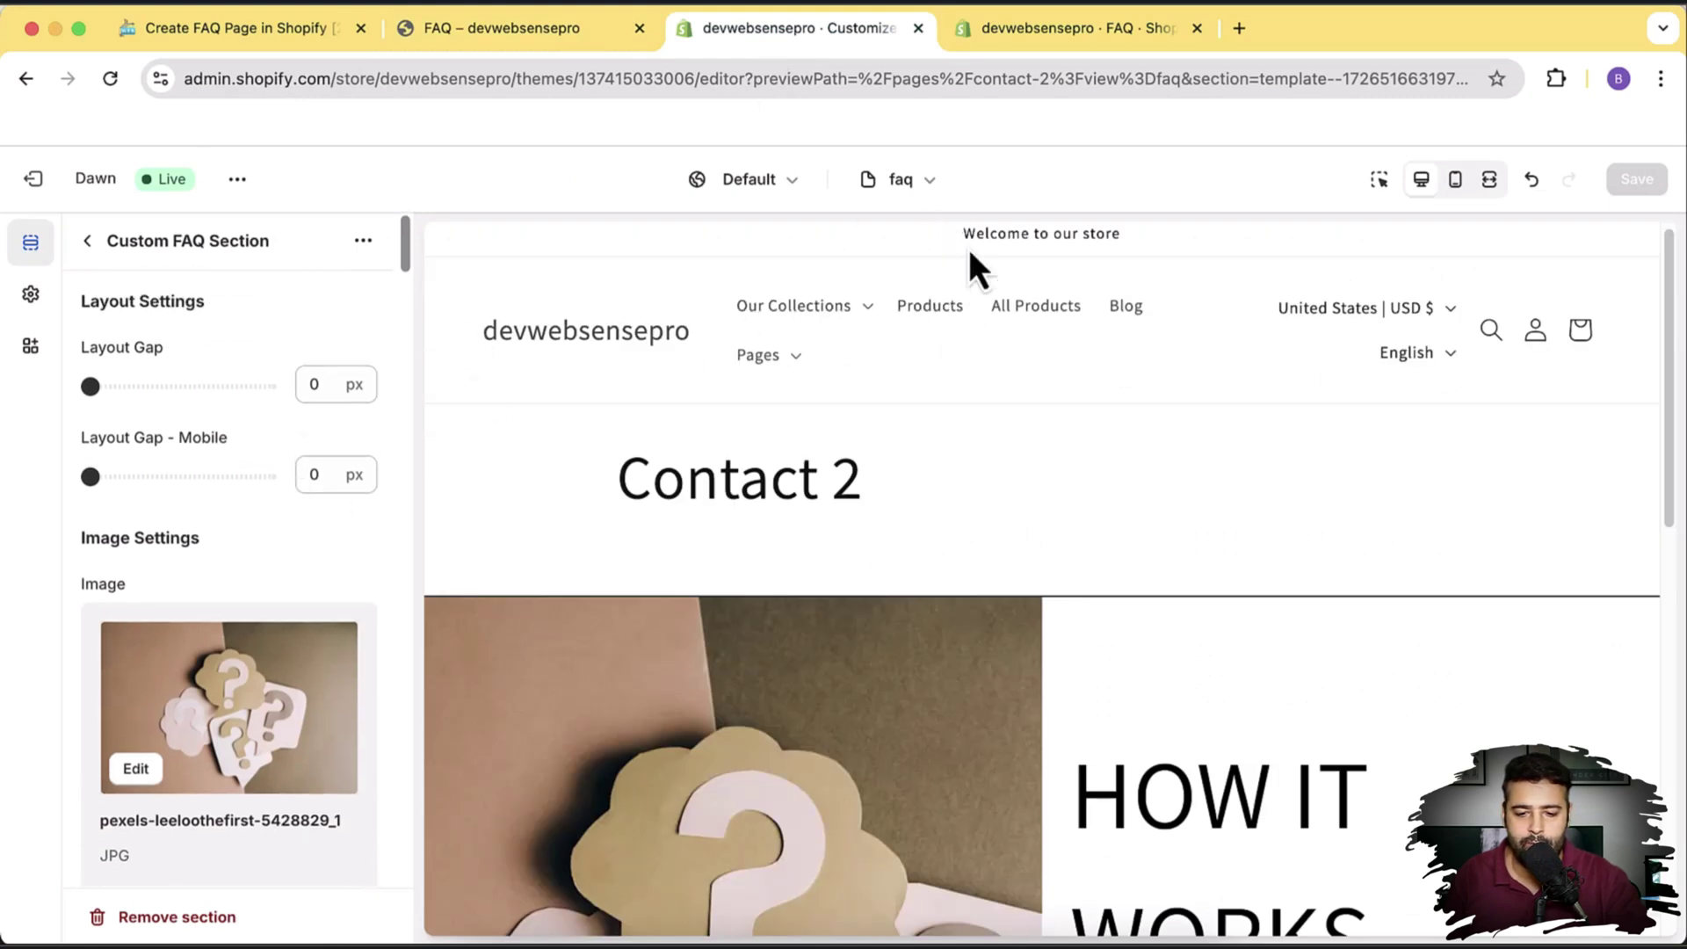
click(921, 188)
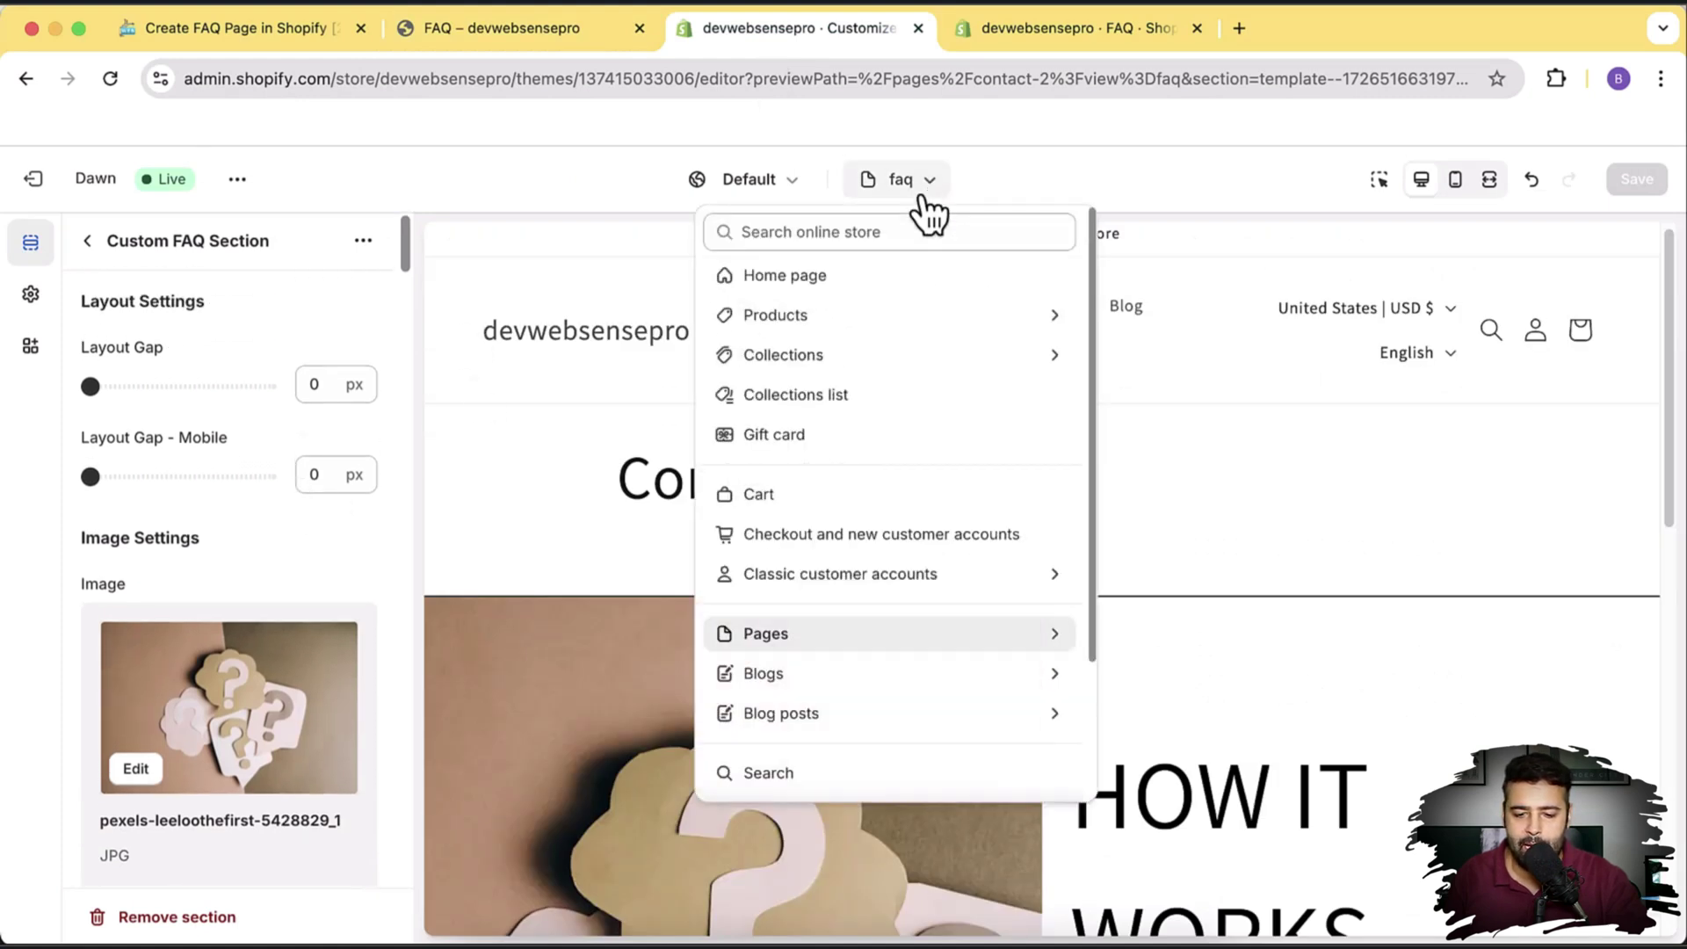
click(818, 280)
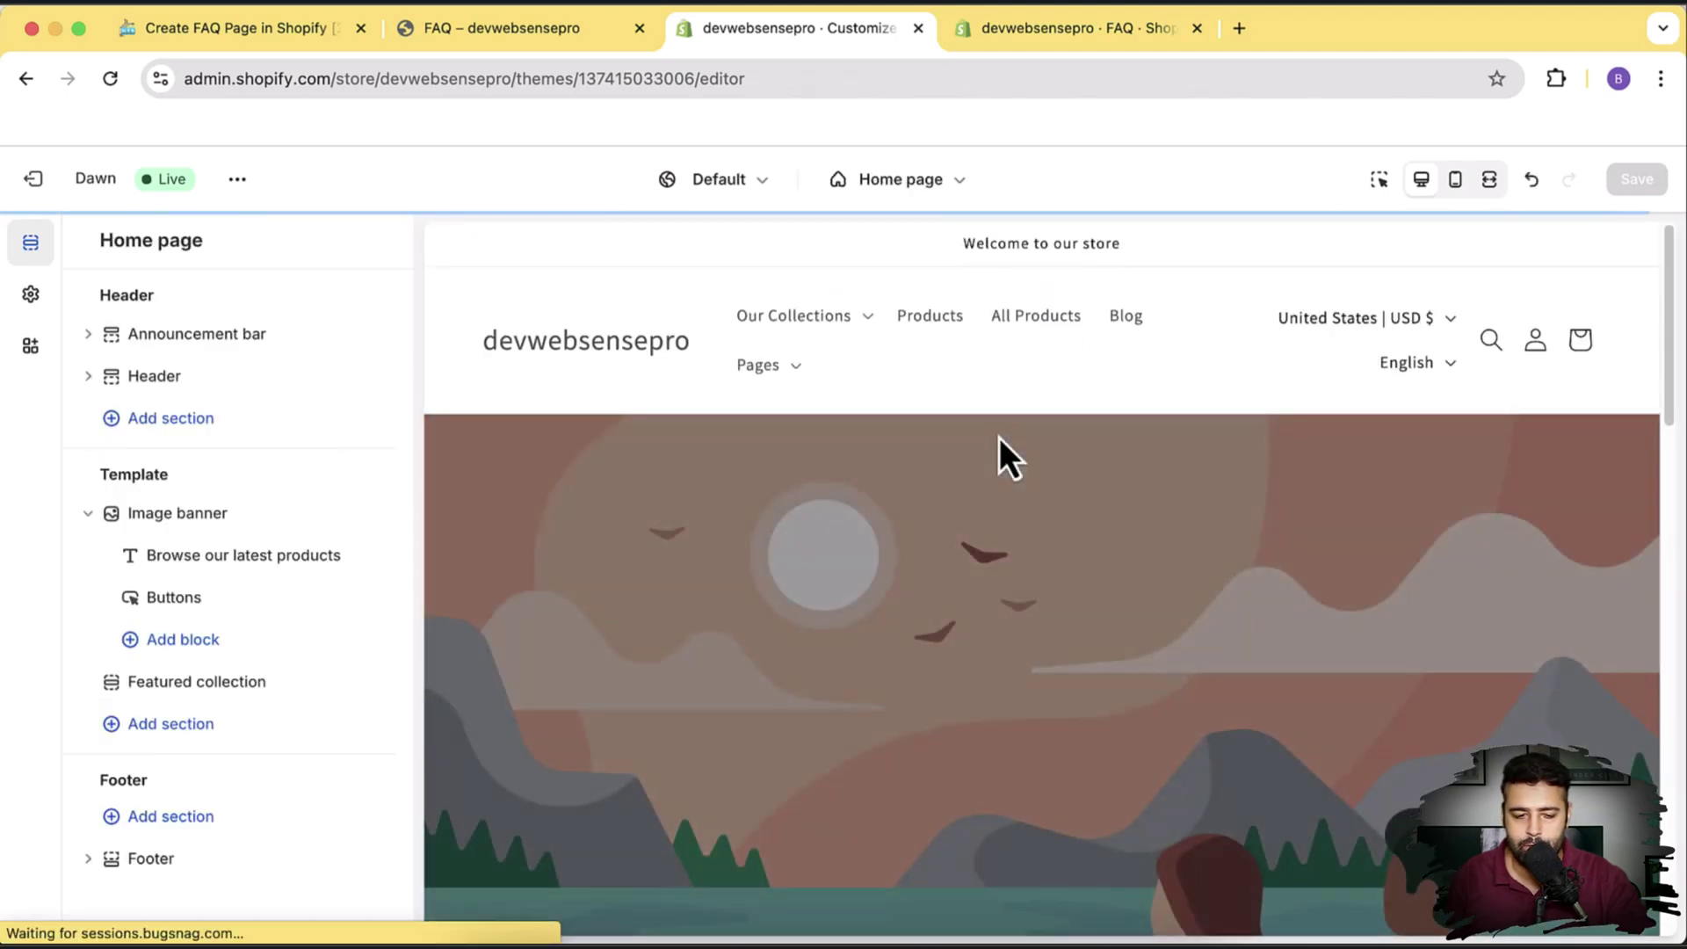
Step: Add the Custom FAQ Section to the Home page template
scroll(1315, 466, down, 10)
scroll(1317, 525, down, 4)
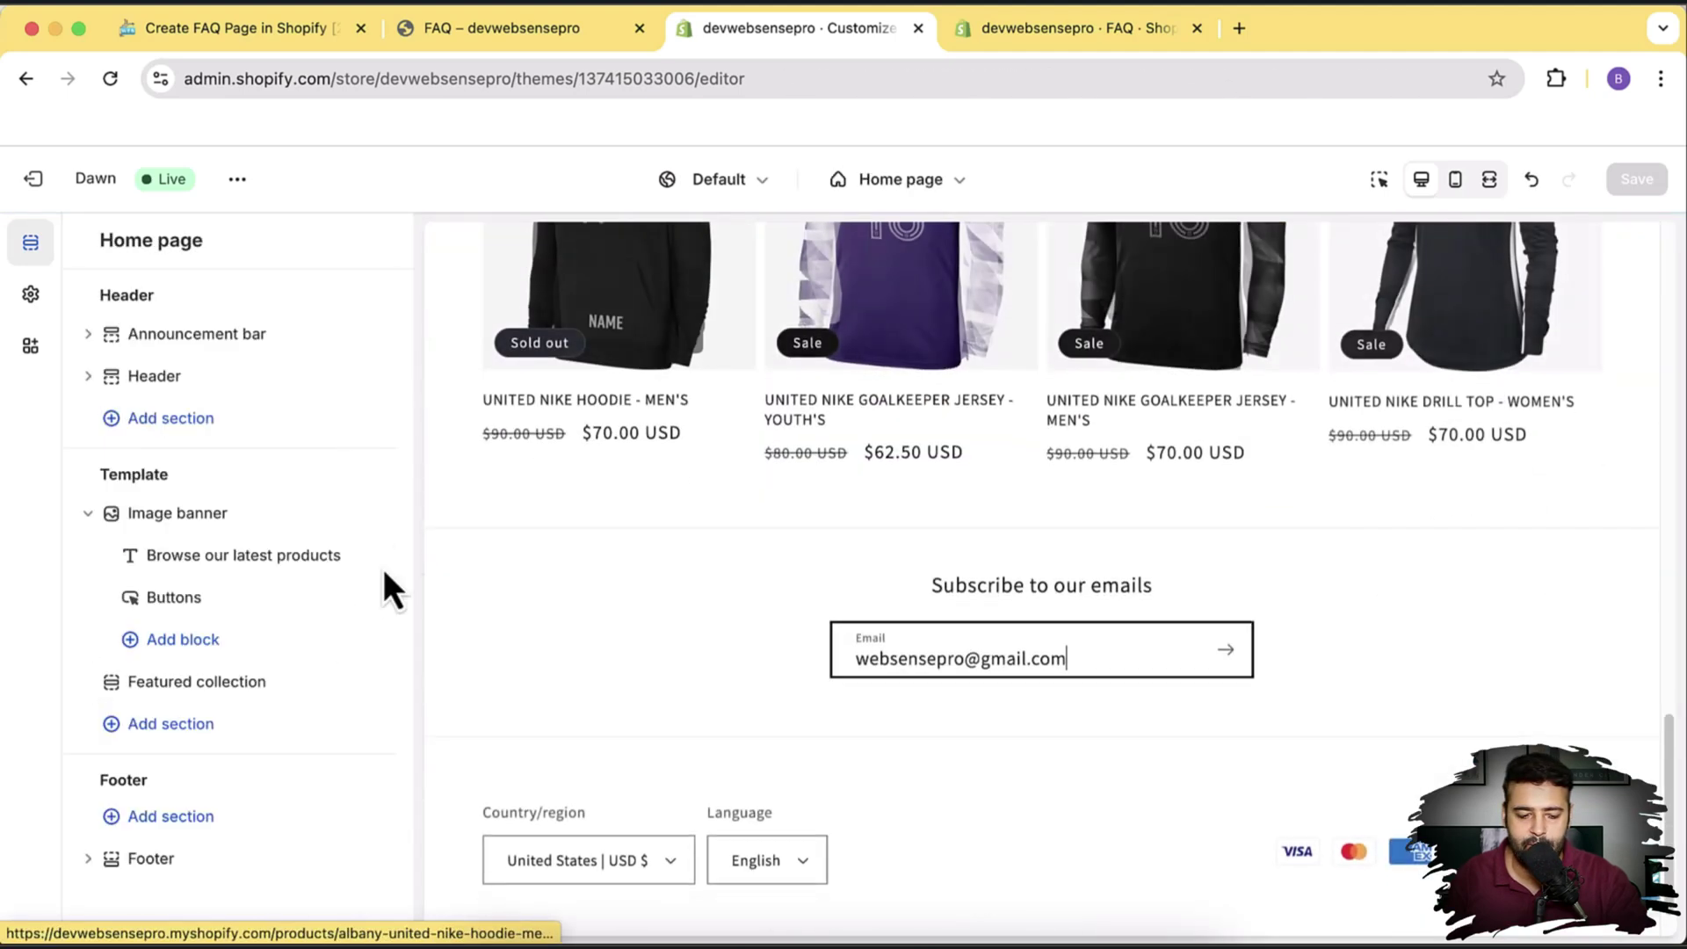
click(230, 724)
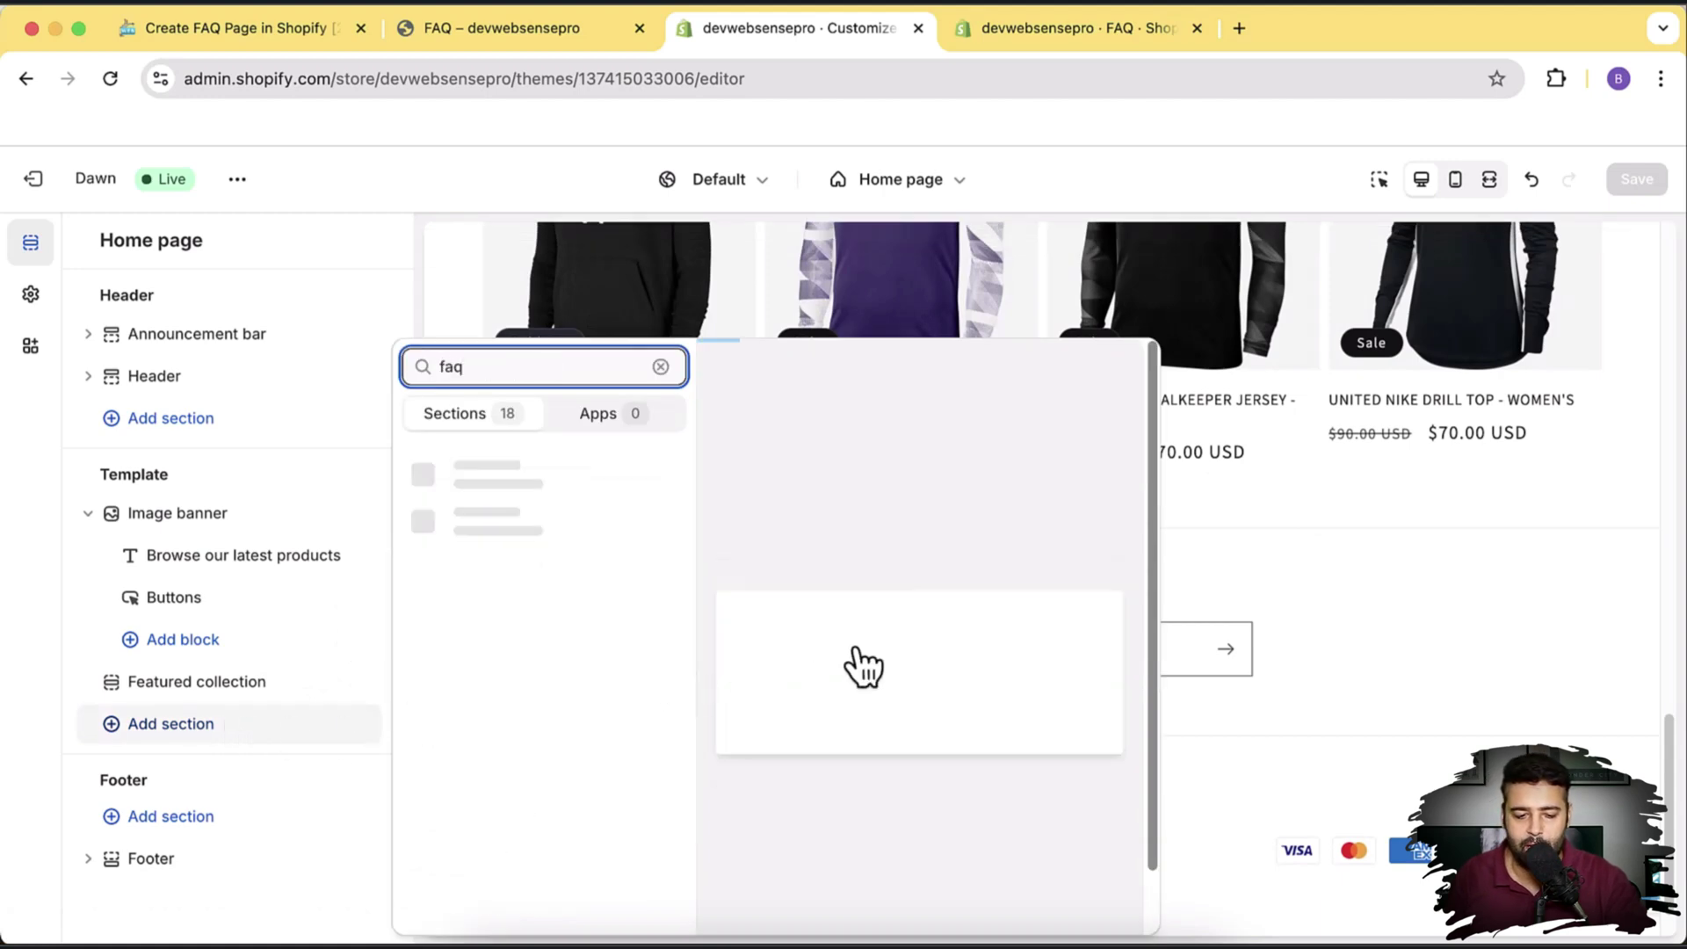
click(512, 470)
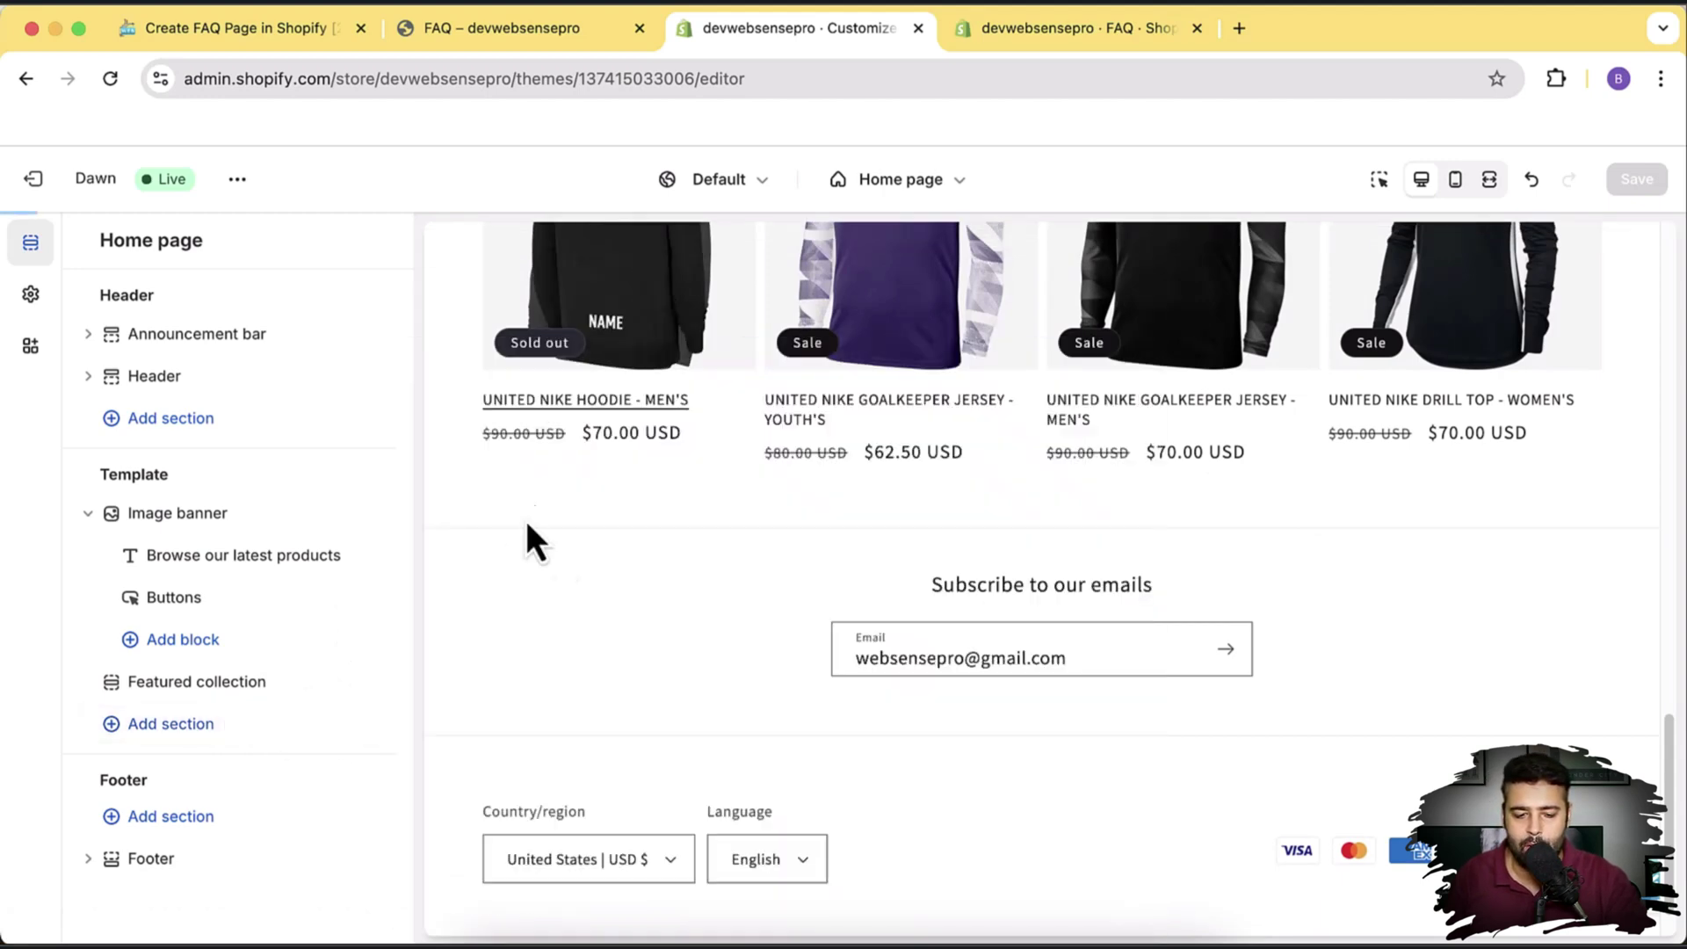